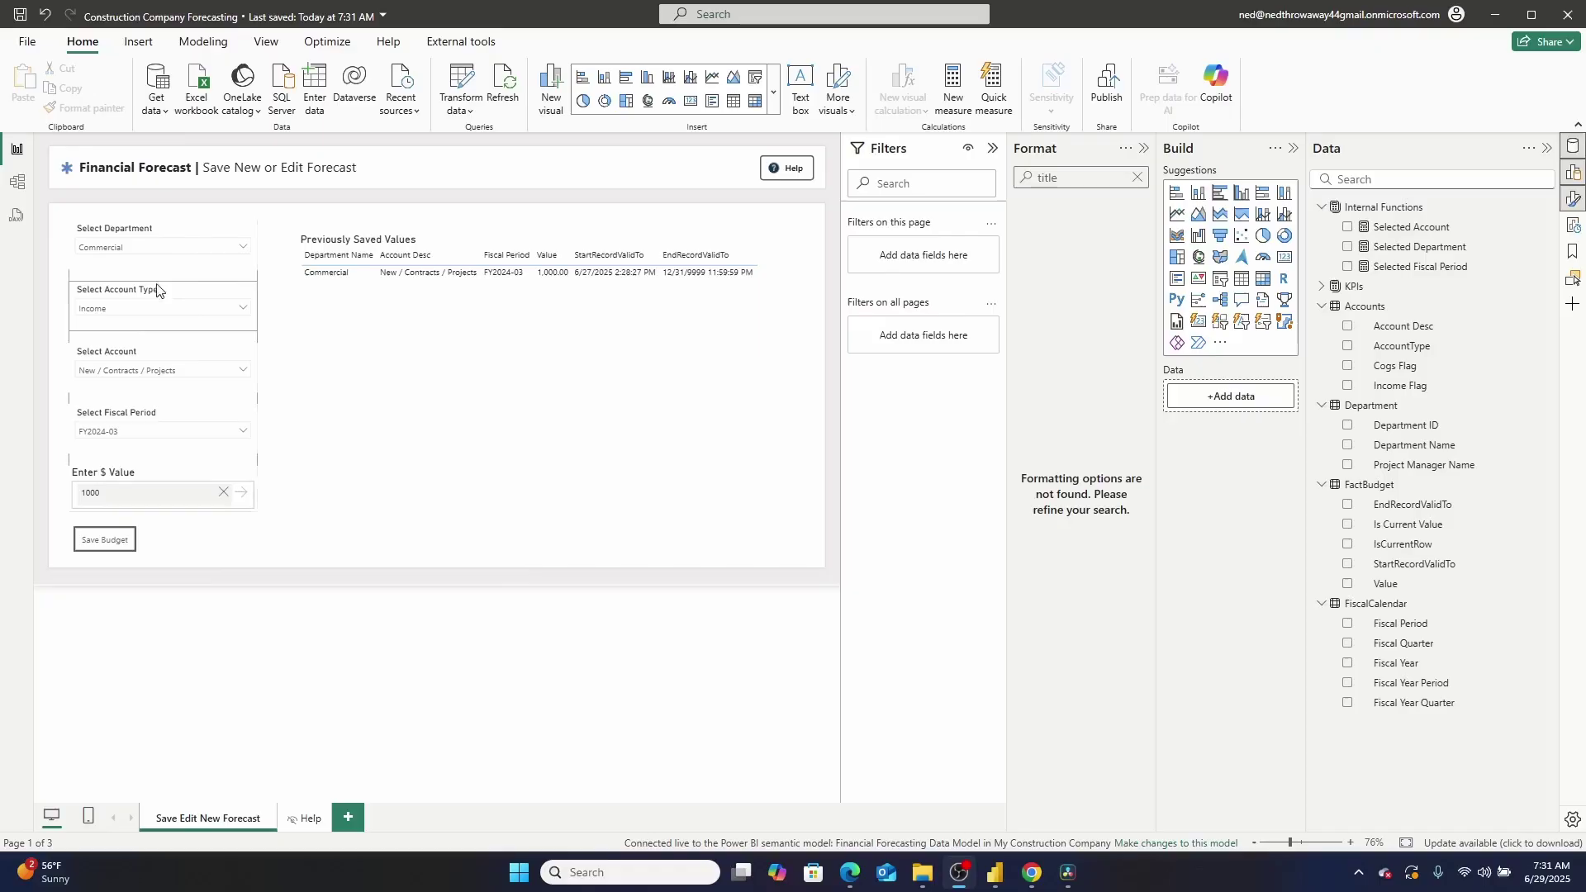
Check the account type options, then add a blank report page and delete it again
click(147, 312)
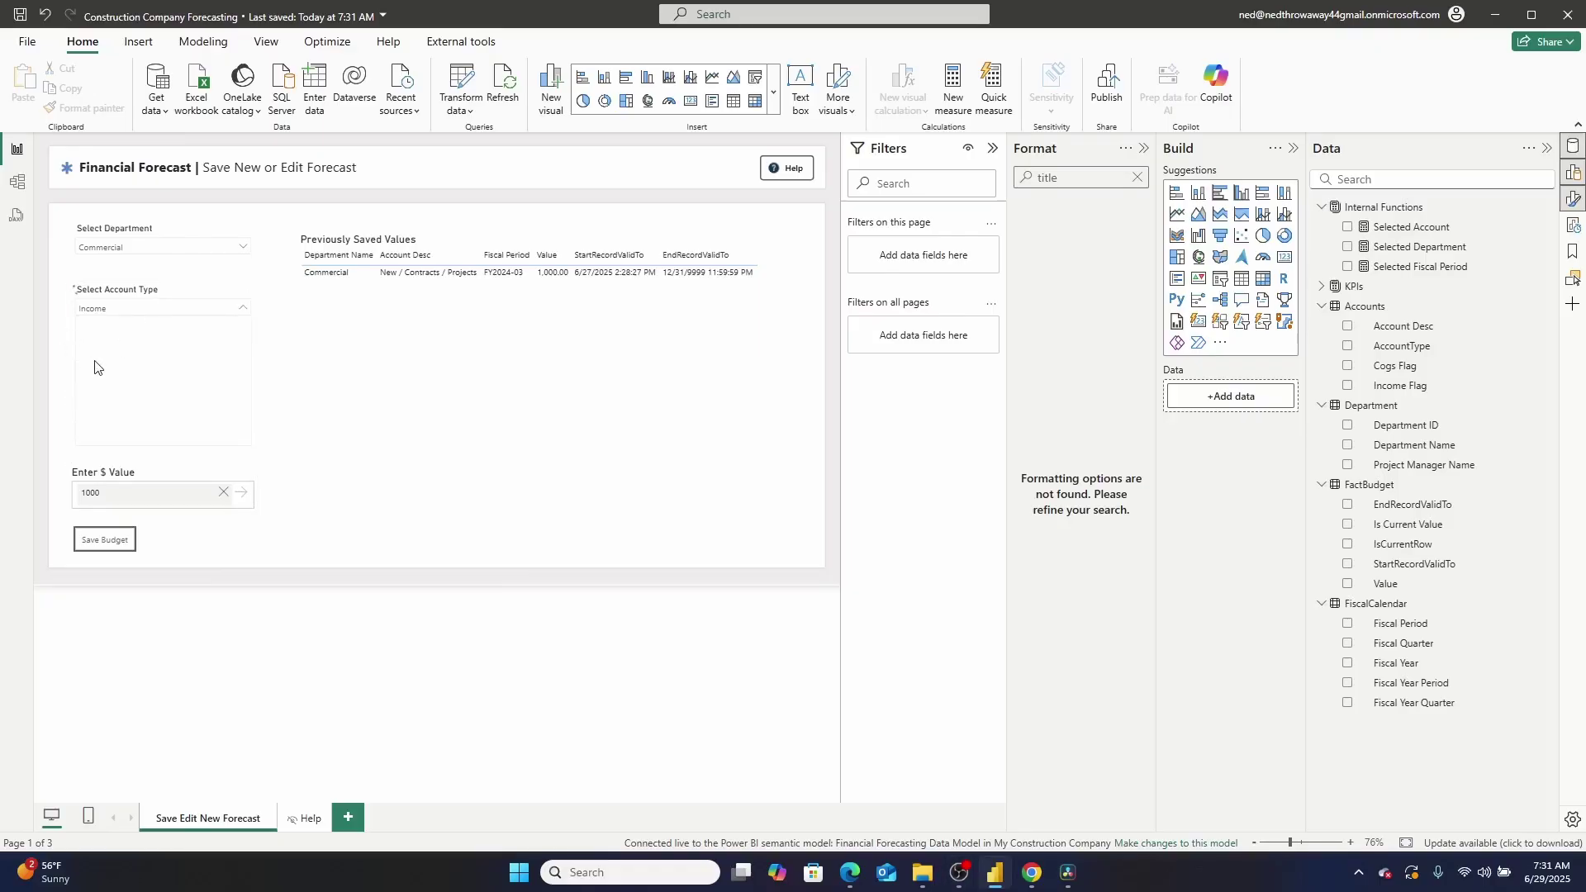
click(287, 336)
click(349, 820)
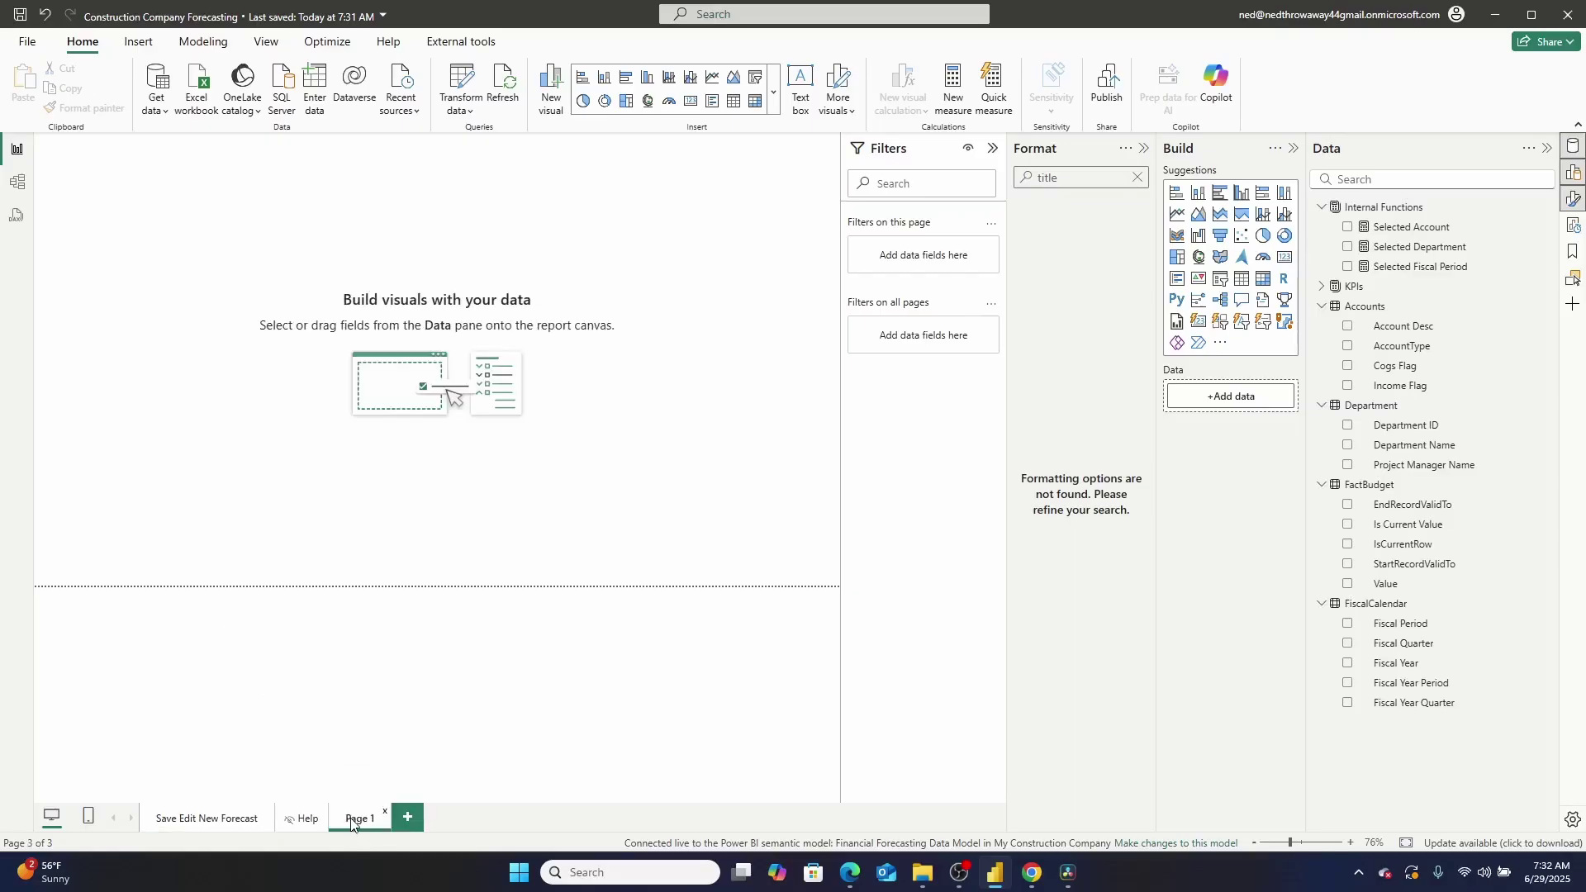
drag(359, 826, 164, 819)
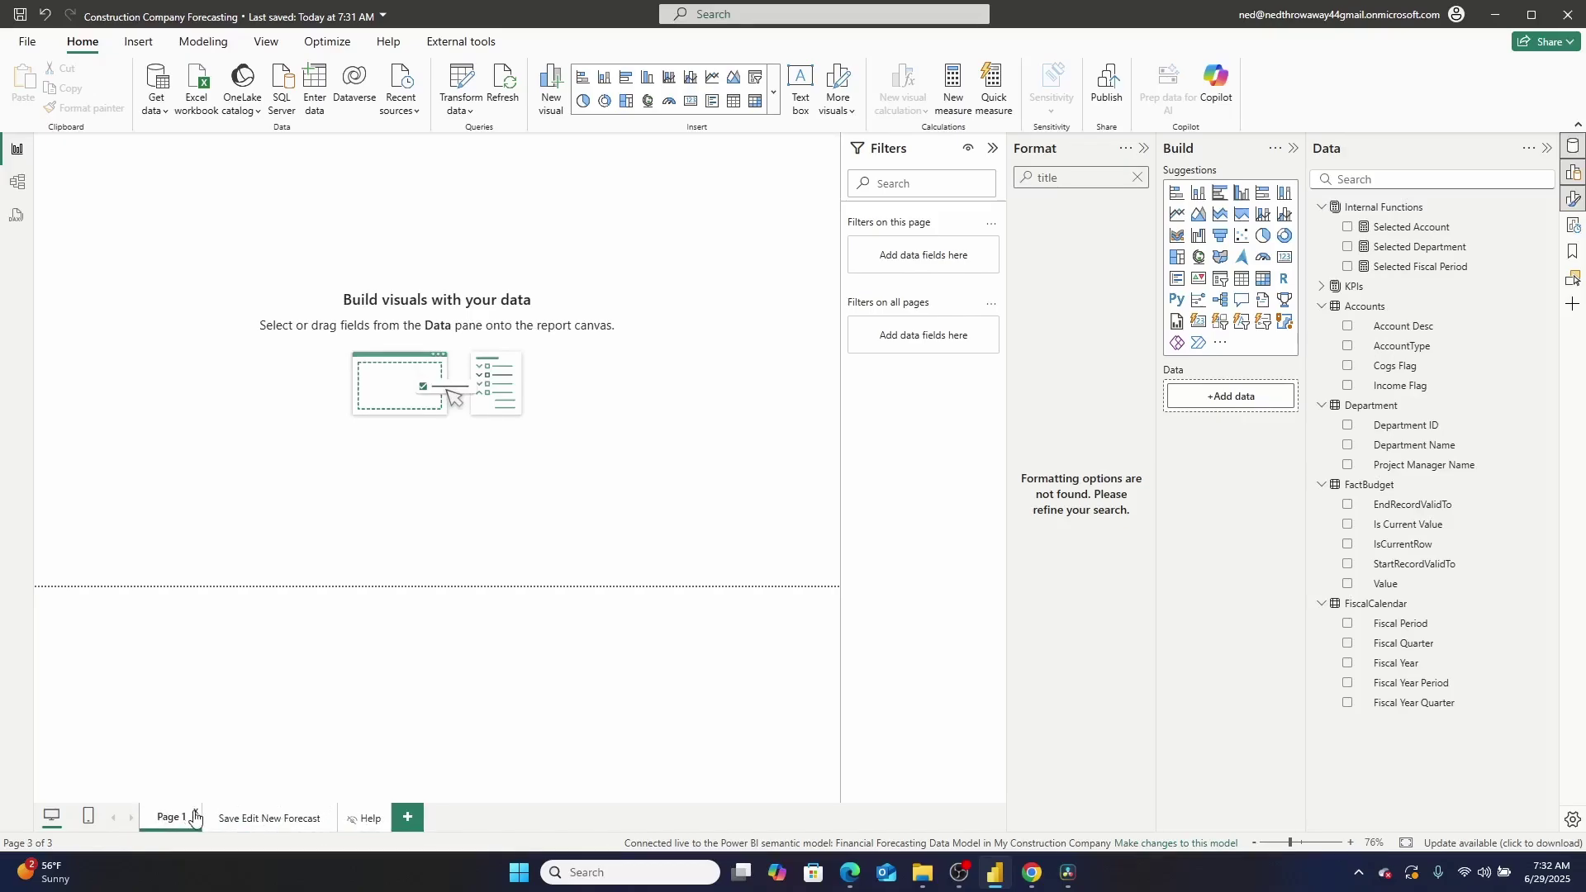
click(195, 815)
click(918, 464)
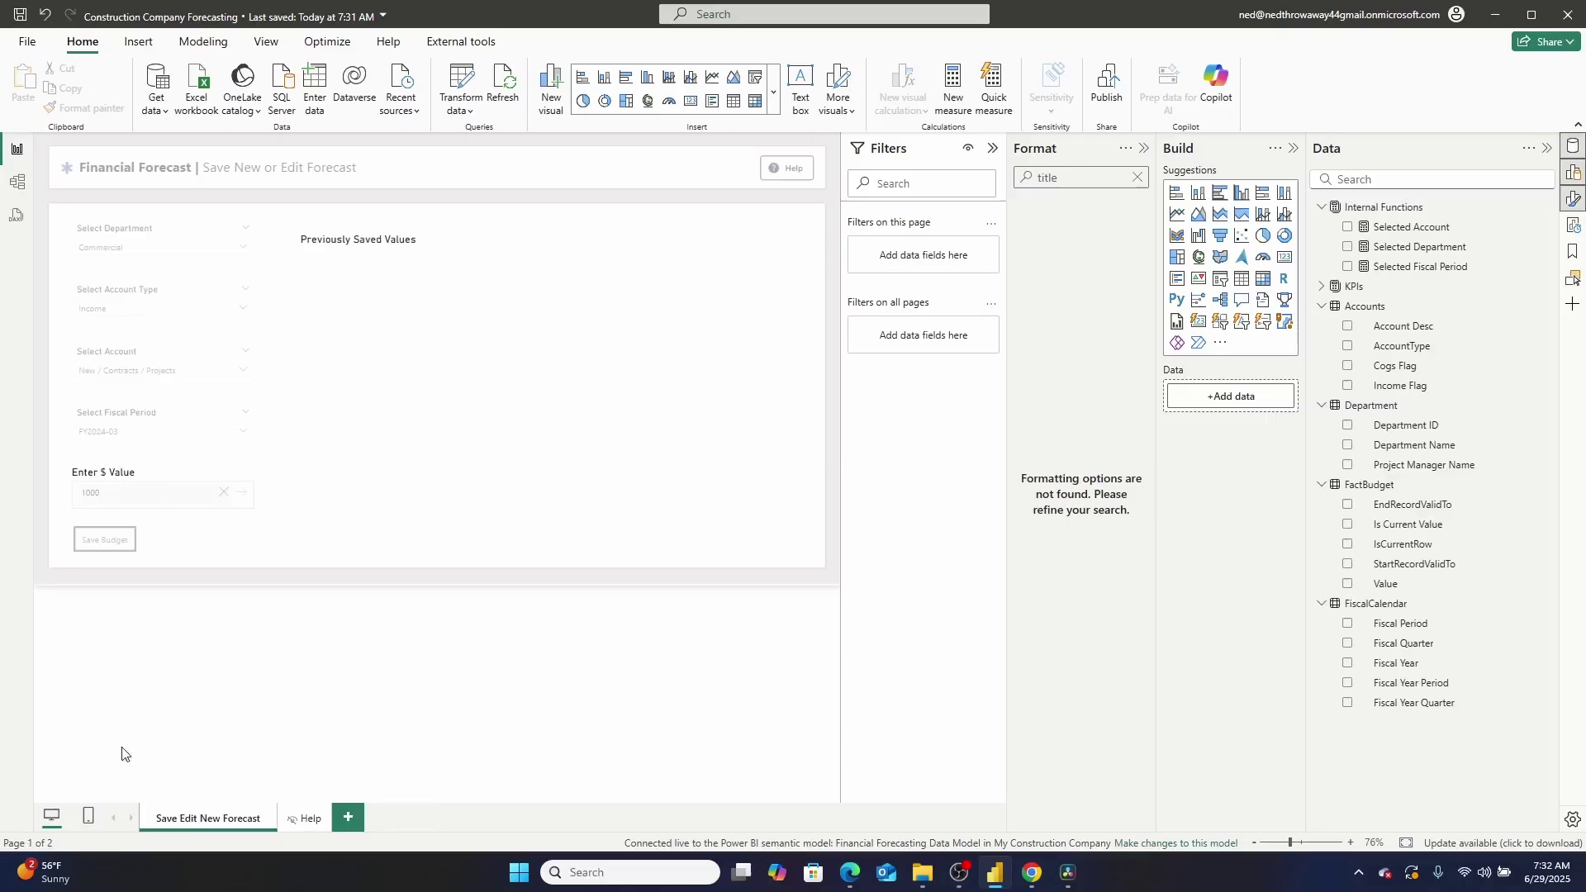
Duplicate the Save Edit New Forecast page and move the copy to first position
right_click(187, 822)
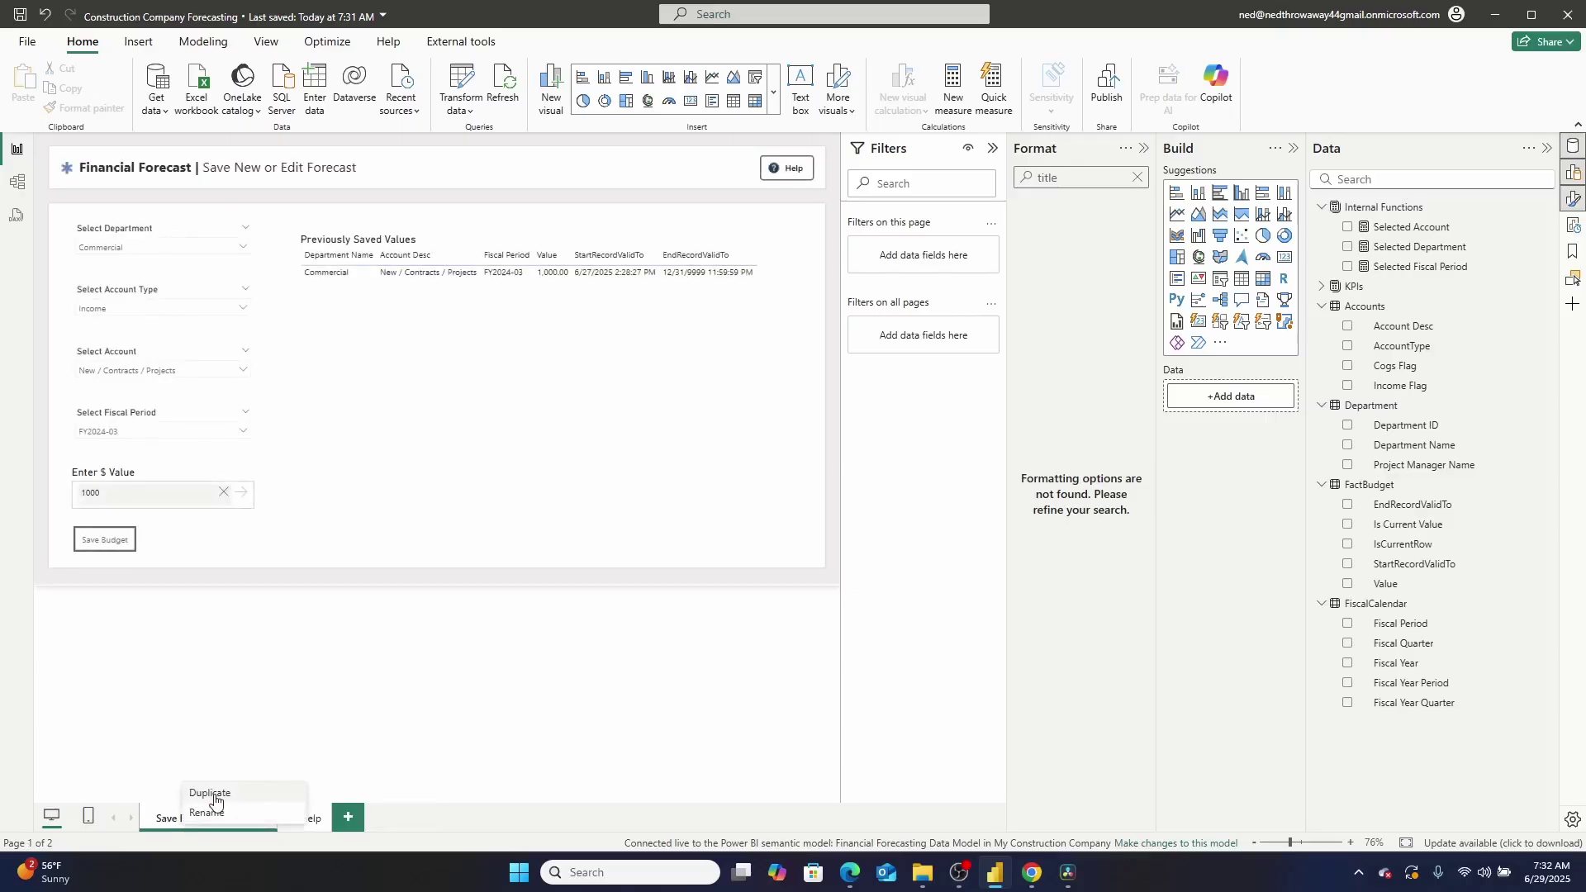
click(213, 794)
drag(412, 837, 202, 821)
Delete the Previously Saved Values table, the input slicer group and the Save Budget button
click(547, 264)
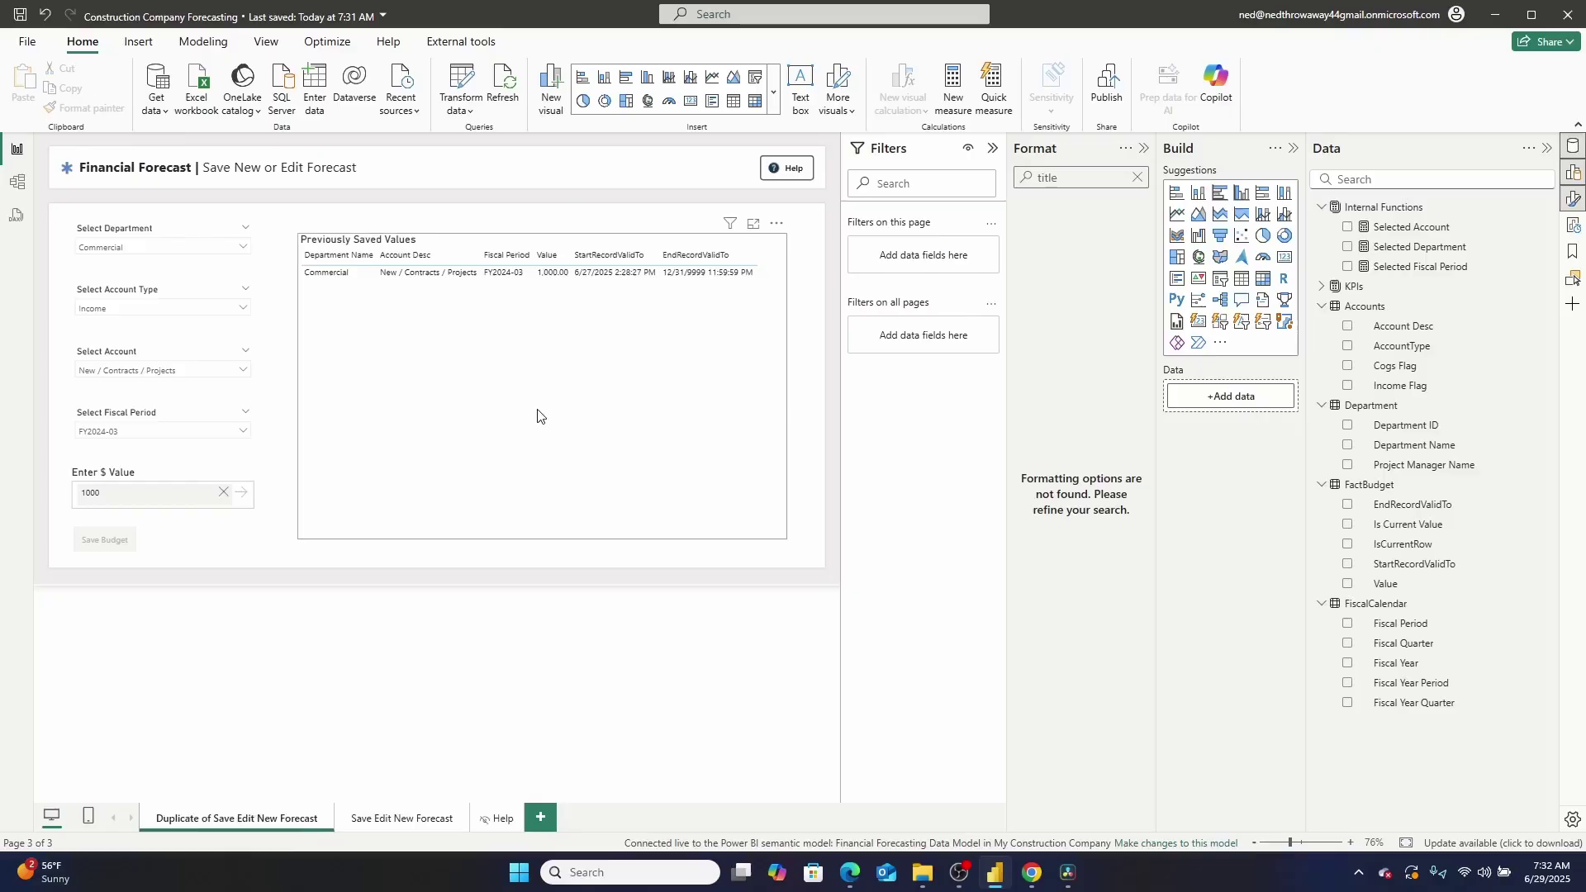
key(Delete)
click(149, 233)
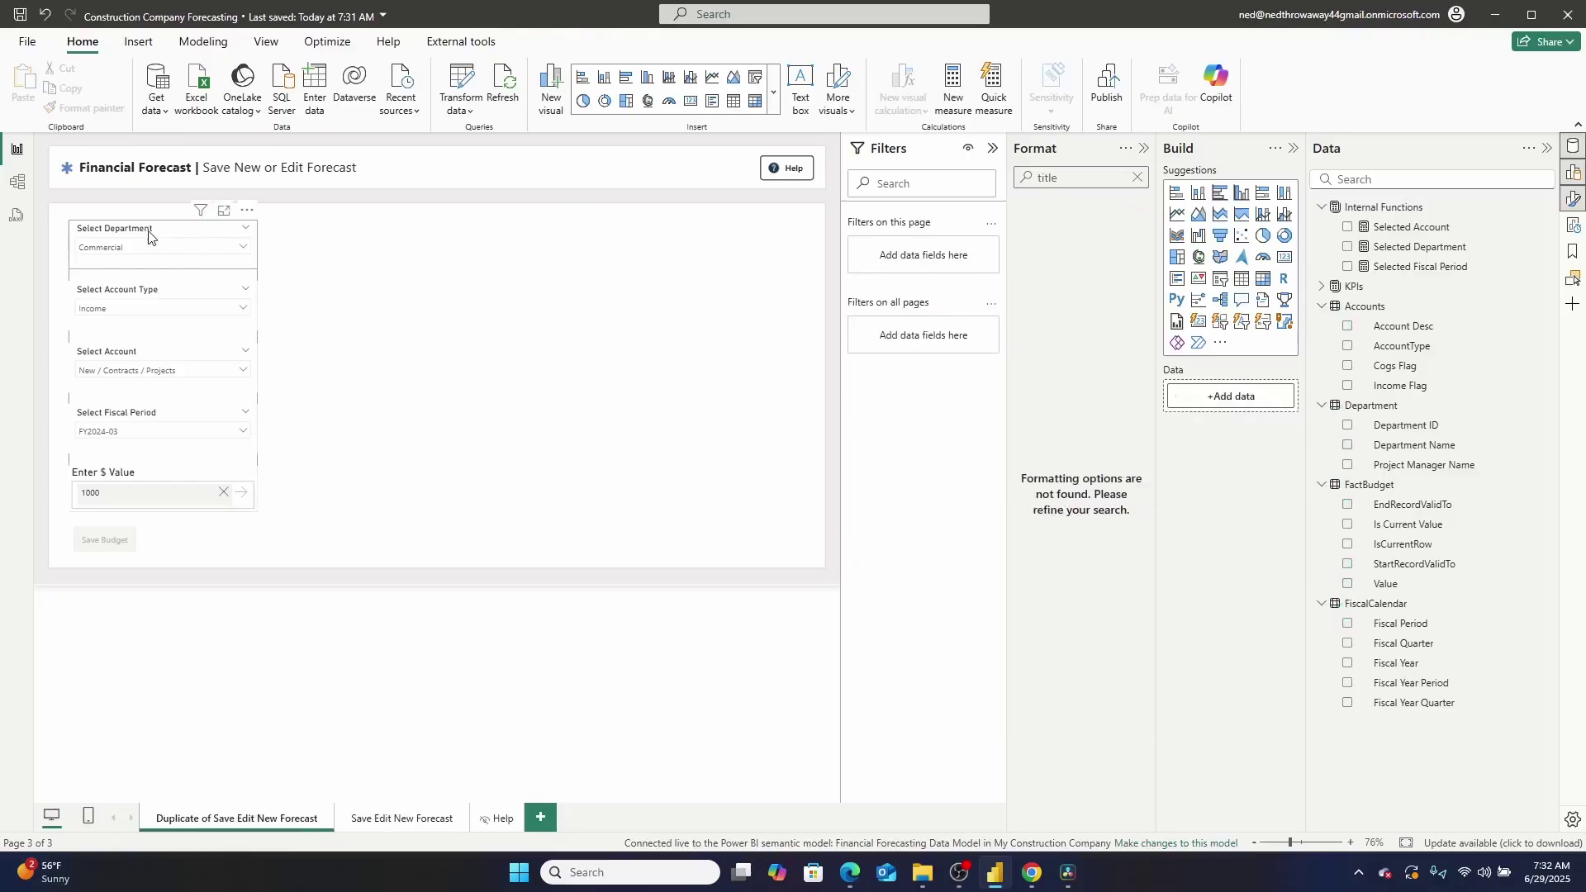
key(Delete)
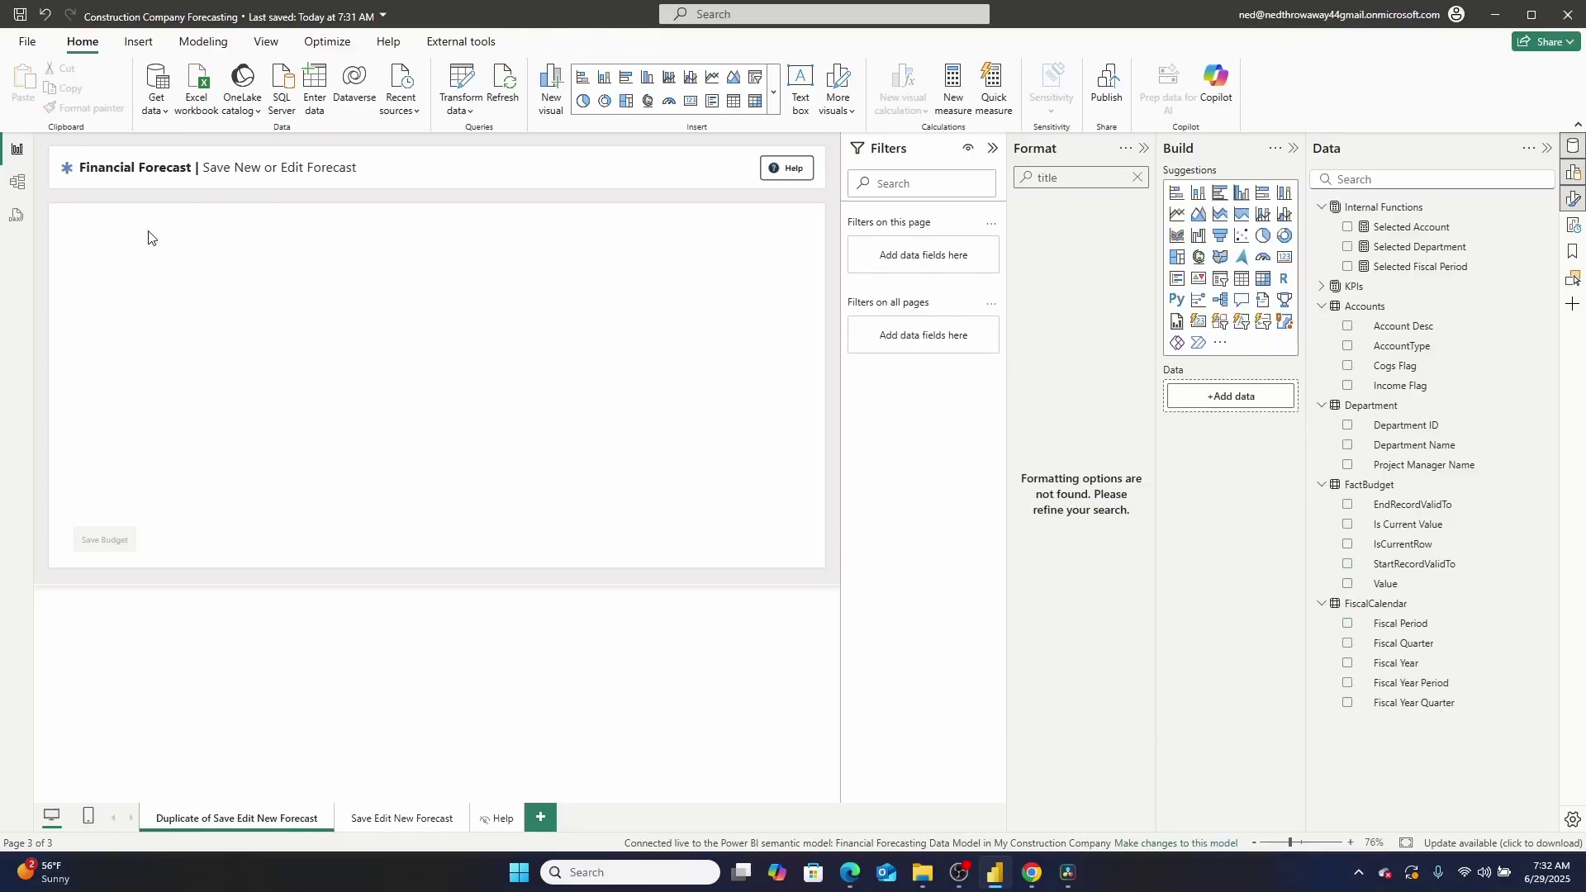
click(115, 556)
key(Delete)
Replace the title's 'Save New or Edit Forecast' with 'P&L Summary' in regular, unbolded weight
click(307, 168)
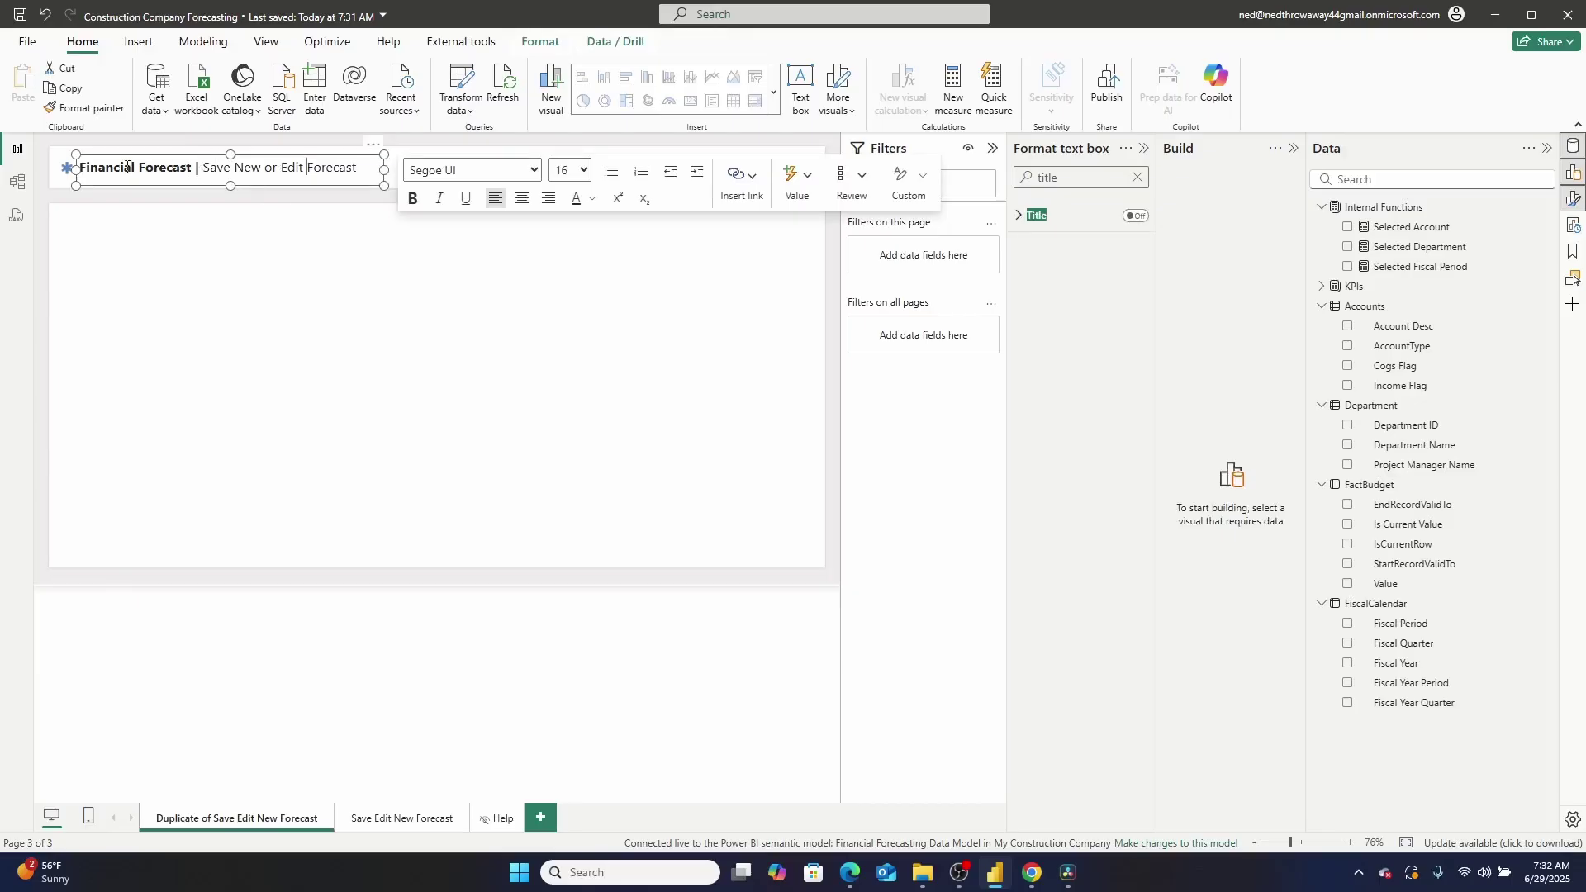
drag(359, 168, 210, 168)
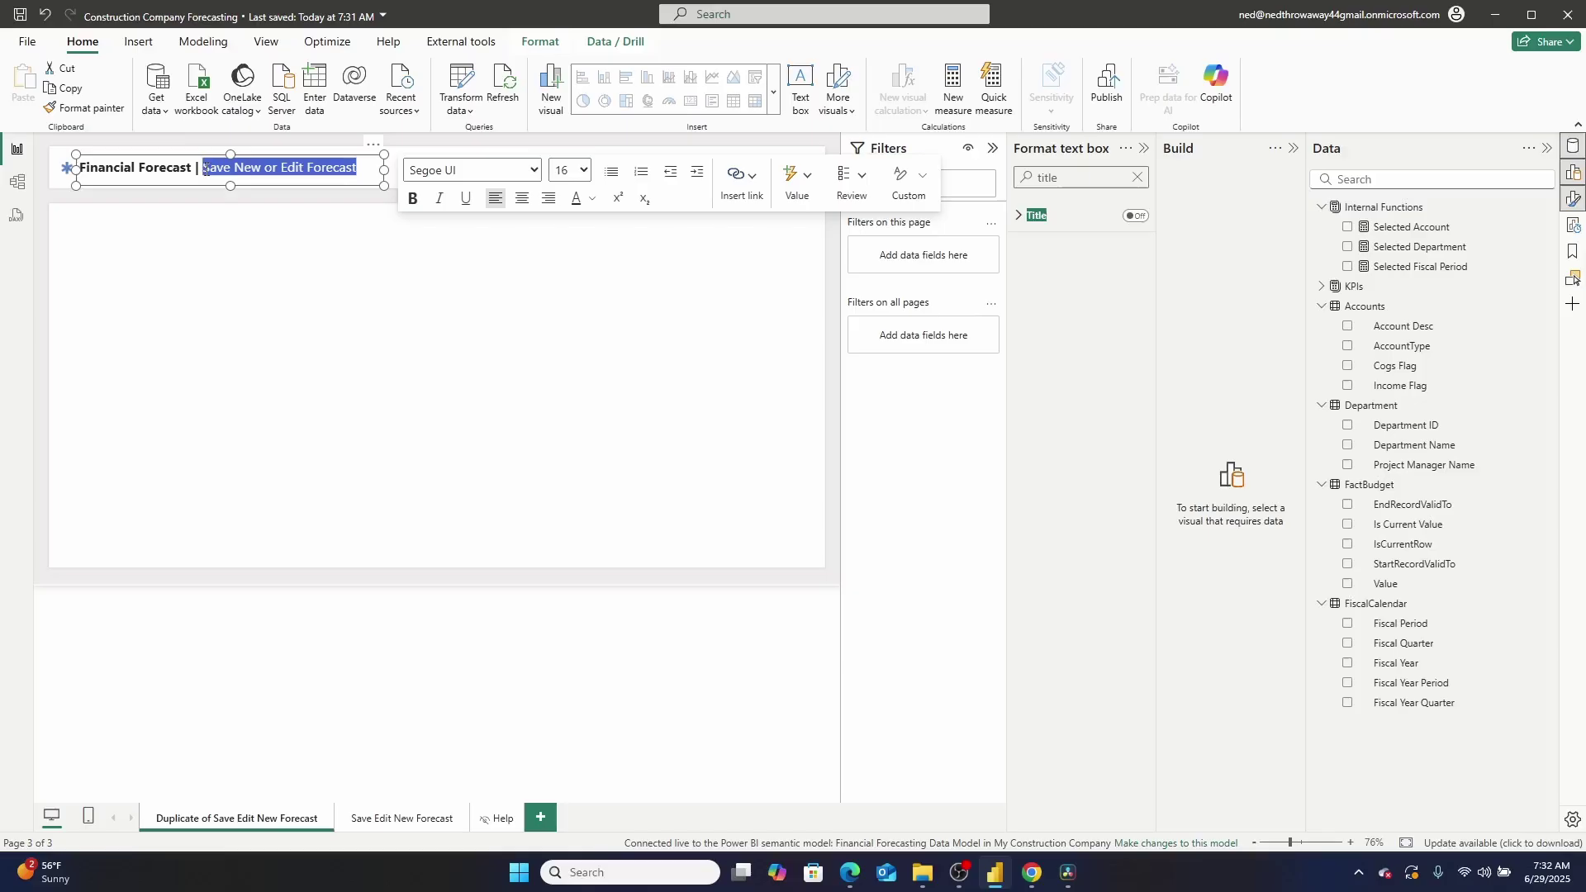
key(BackSpace)
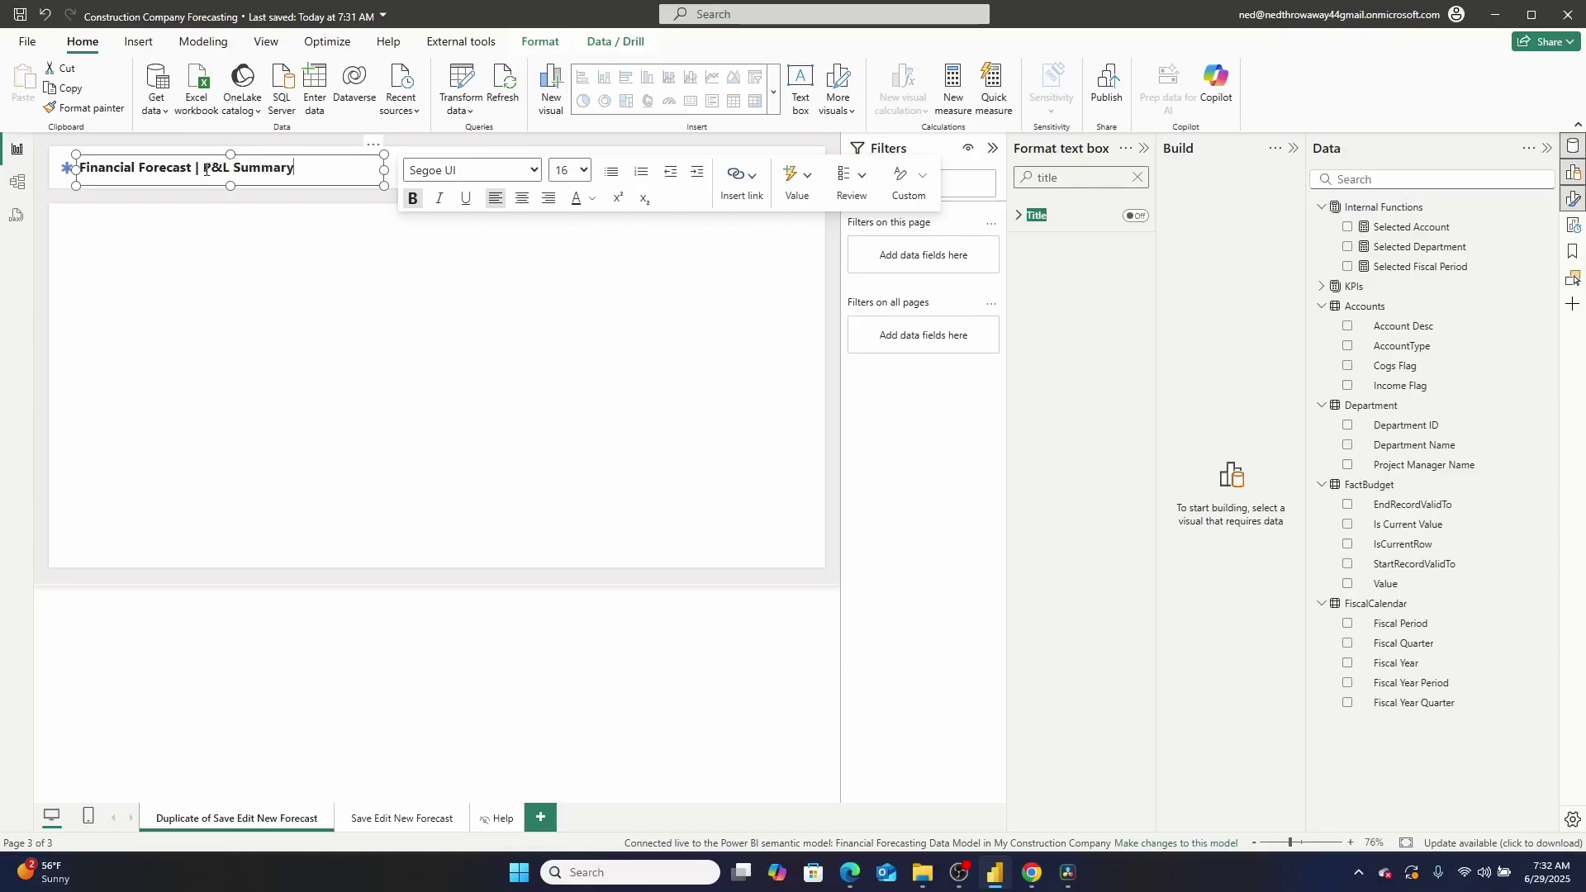
drag(302, 168, 235, 171)
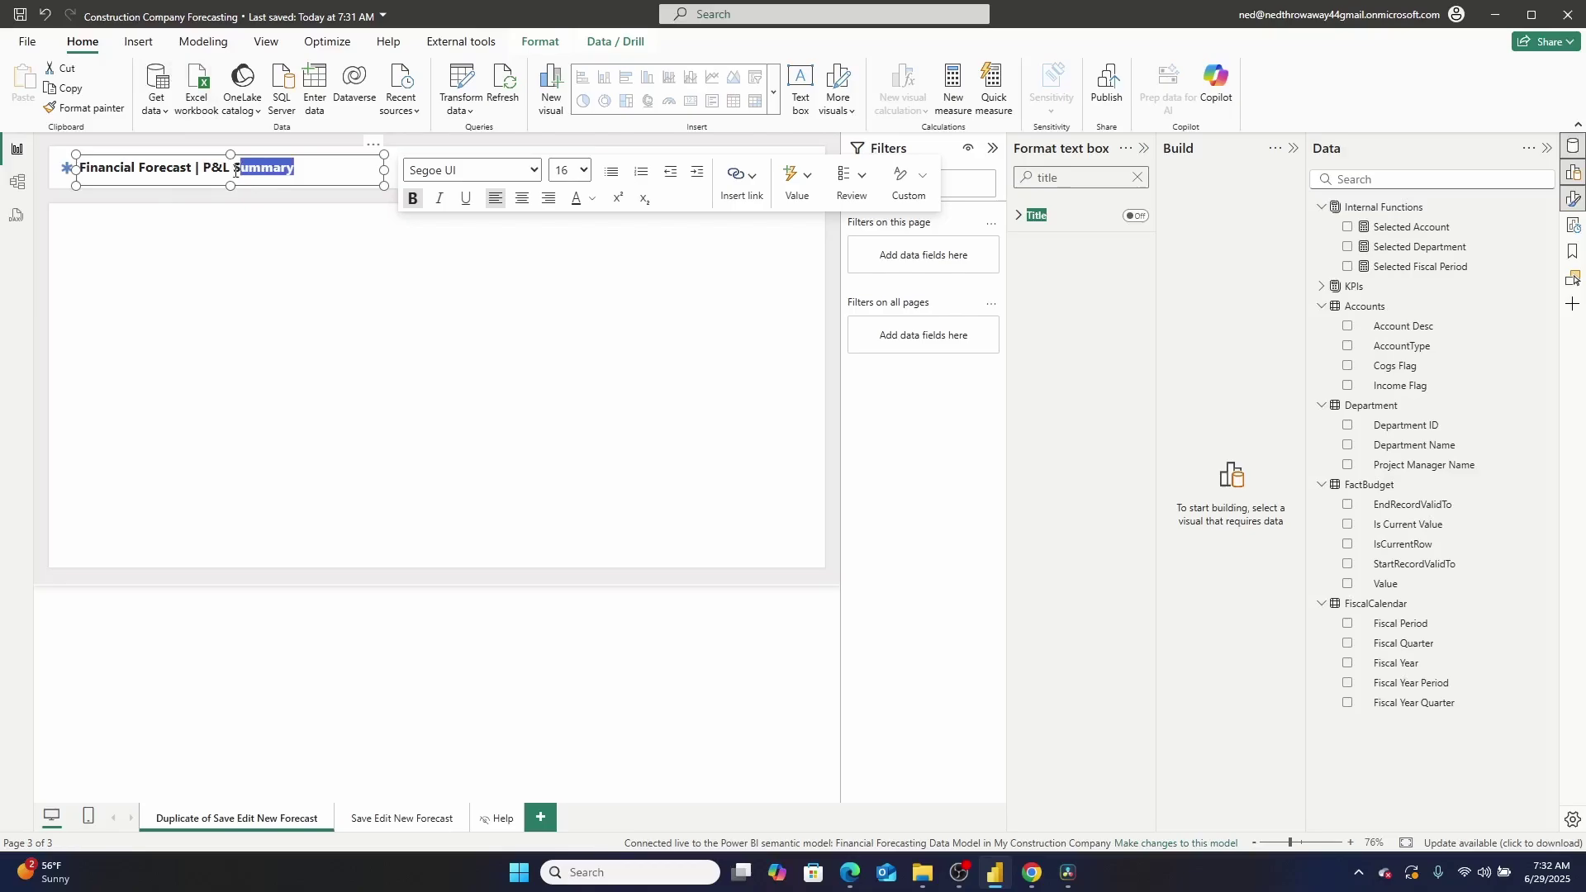
key(ctrl+b)
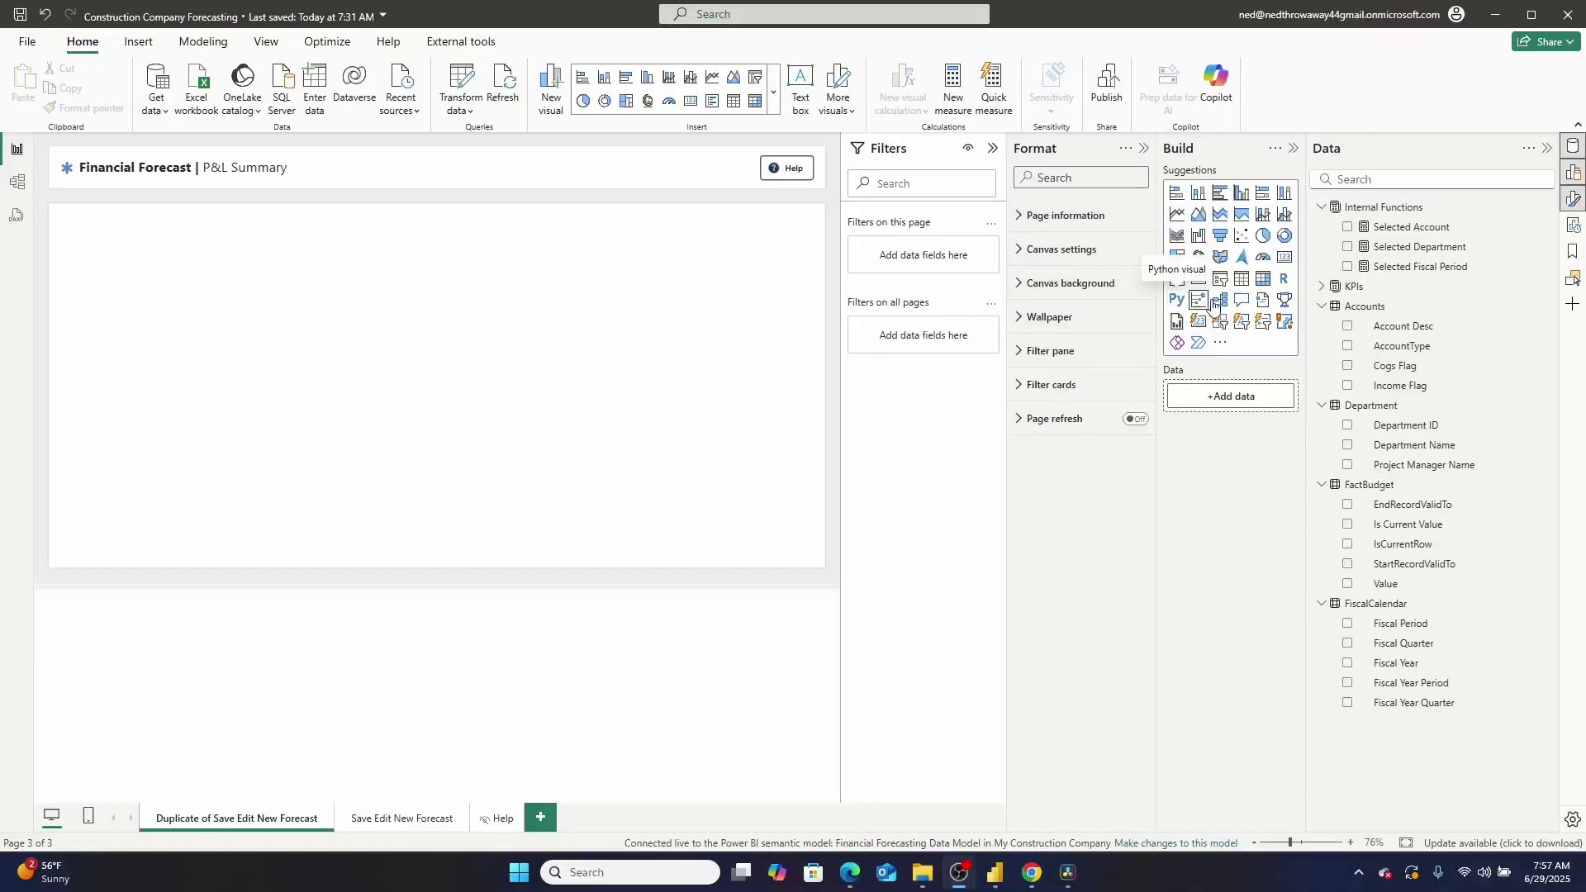
Add a matrix visual, paste two copies, and stack and align all three down the left
click(1264, 279)
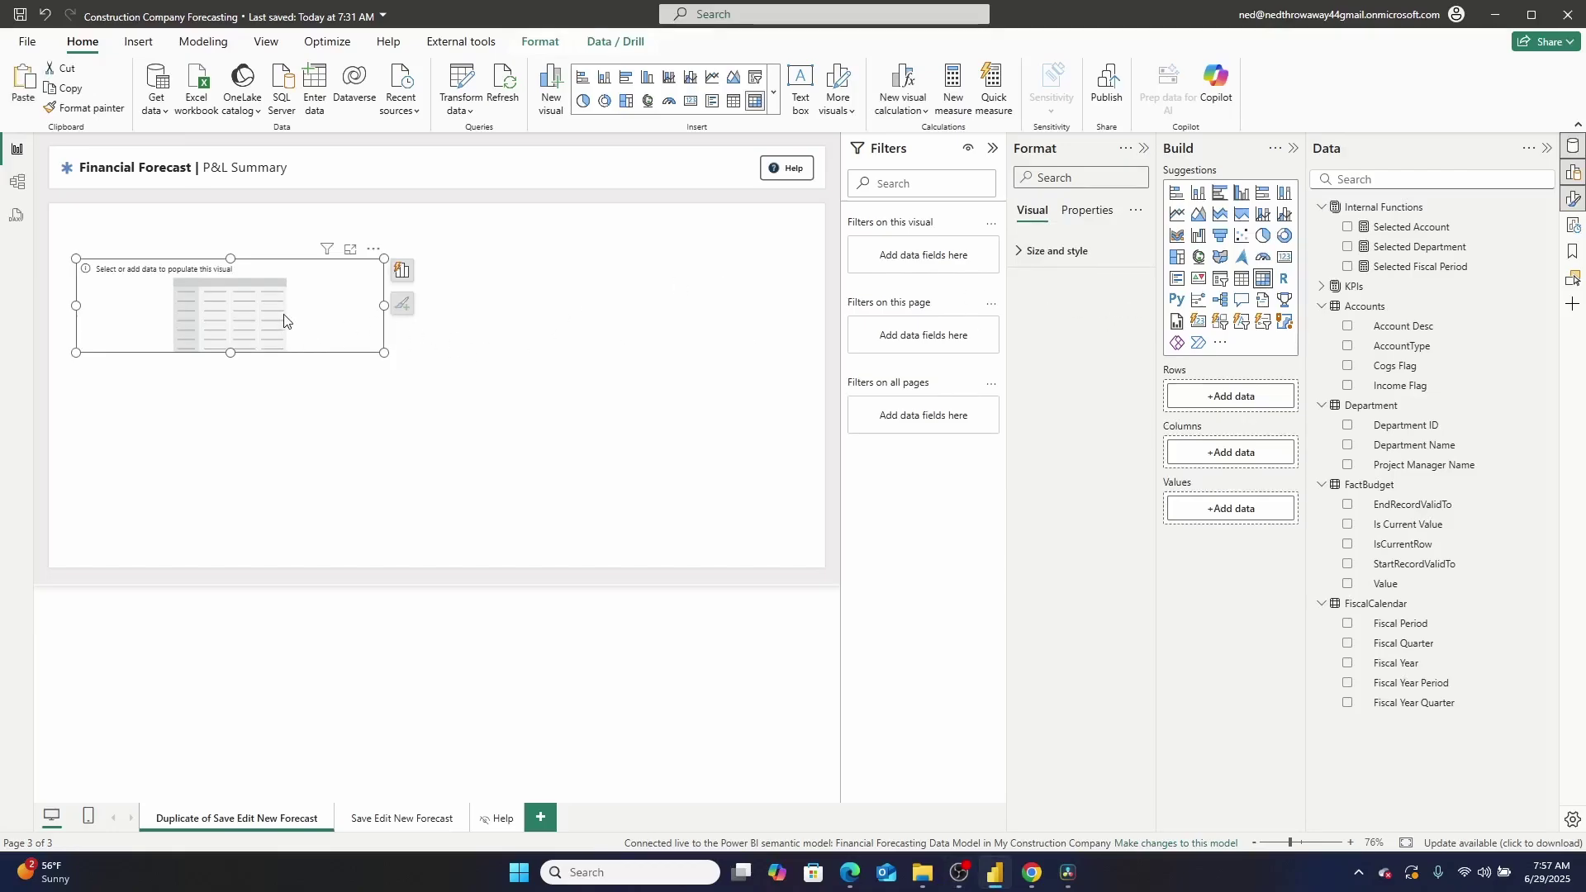
key(ctrl+c)
key(ctrl+v)
drag(283, 320, 283, 428)
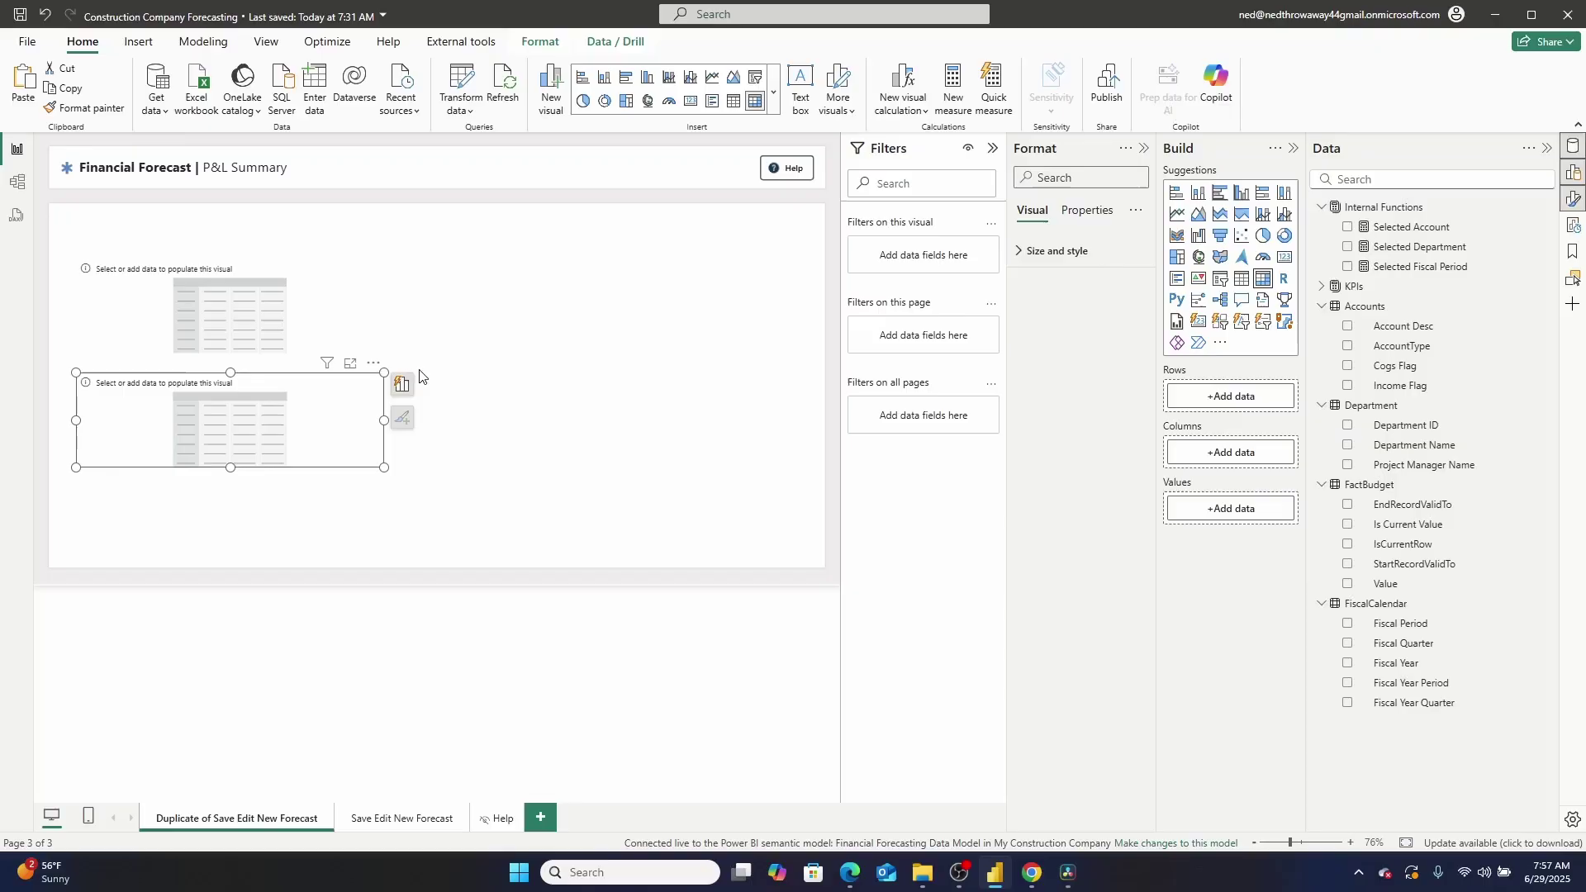
key(ctrl+v)
drag(264, 427, 264, 537)
drag(252, 310, 255, 271)
drag(275, 444, 283, 418)
drag(279, 548, 288, 531)
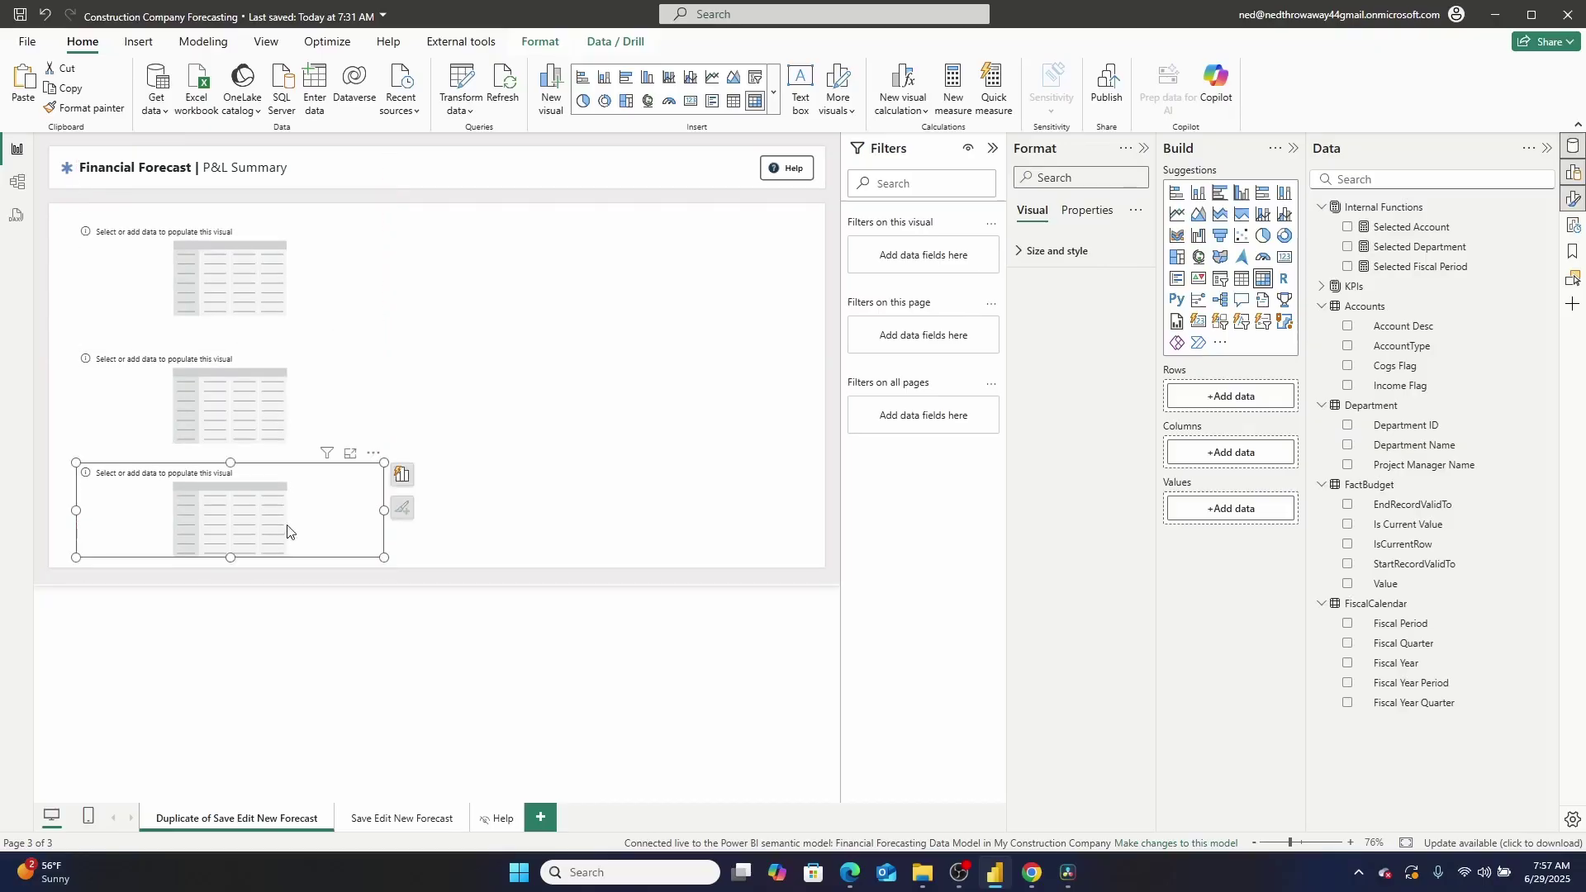
click(355, 264)
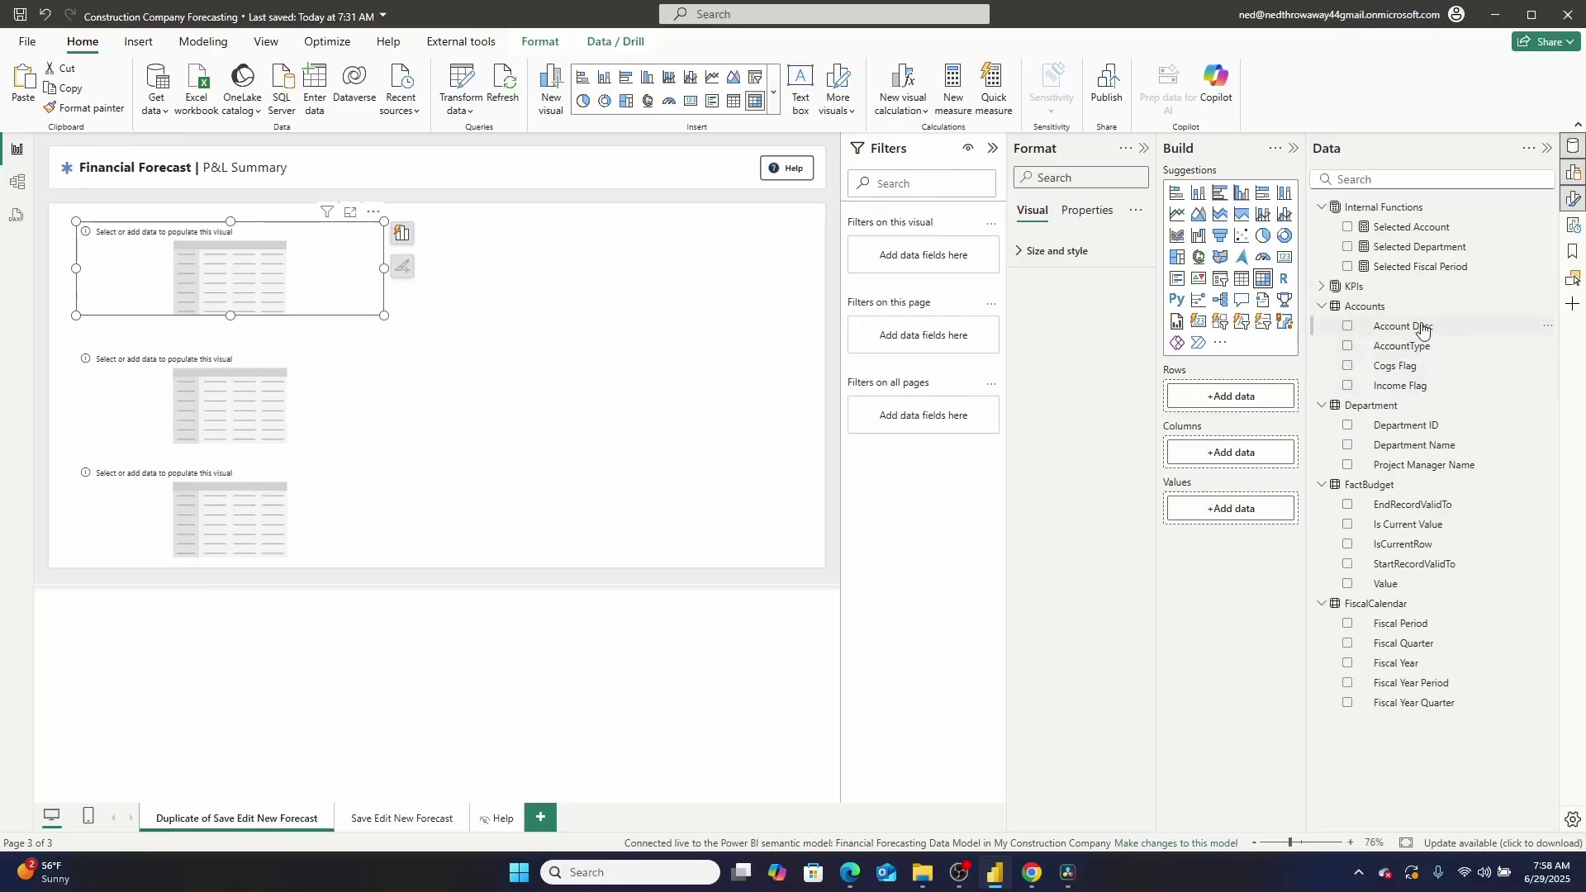
Put Account Desc in Rows of the top and middle matrices and widen the bottom matrix across the page
drag(1422, 327, 1206, 398)
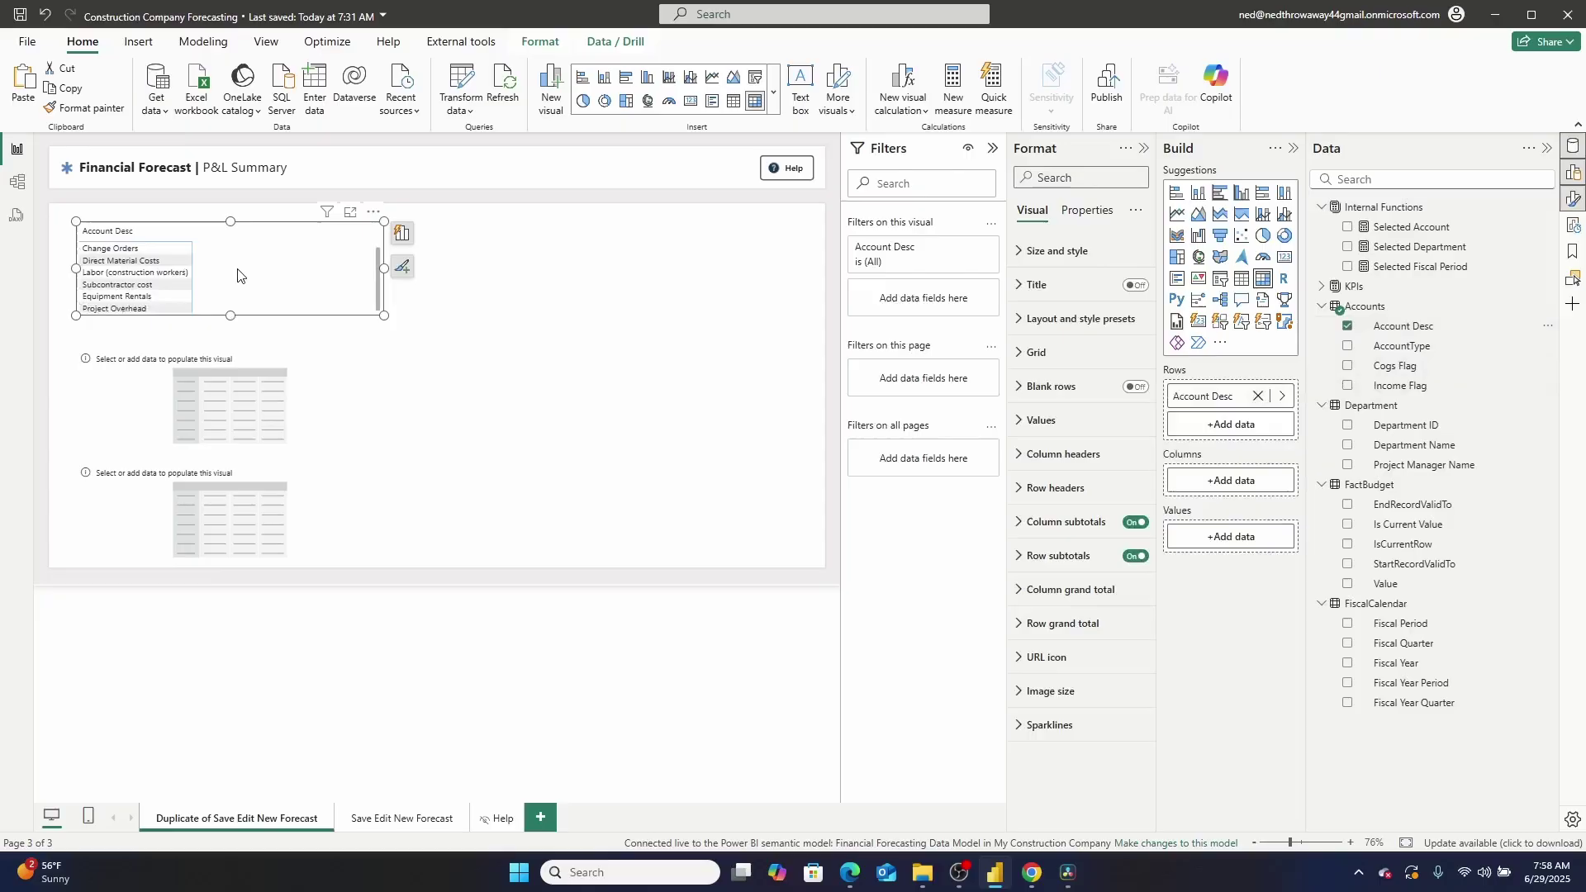
scroll(239, 271, up, 1)
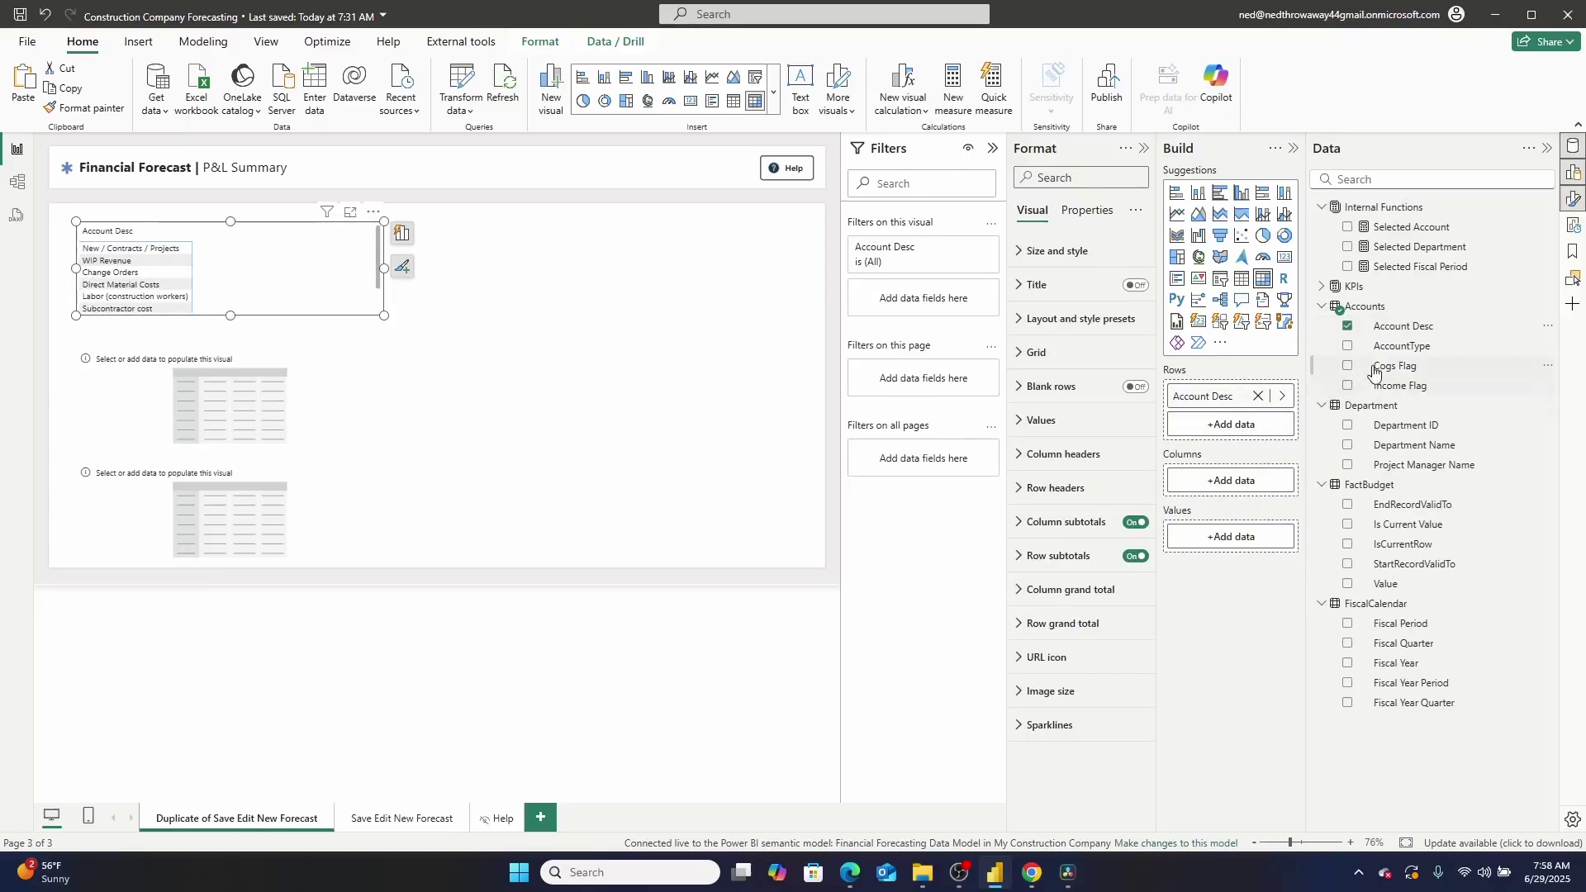
click(314, 388)
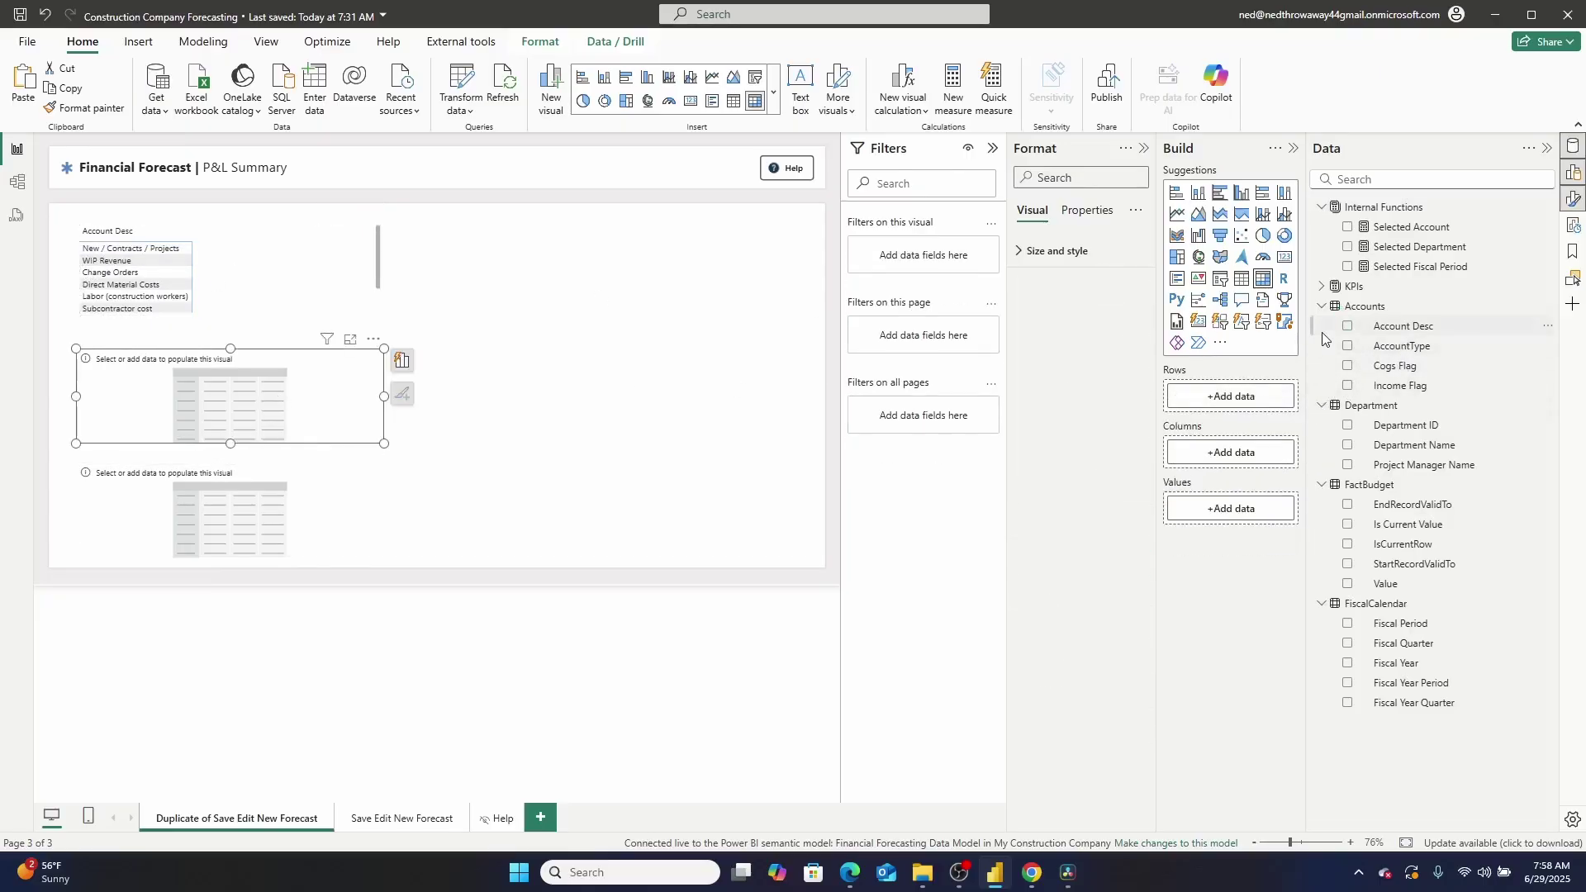
drag(1425, 328, 1229, 396)
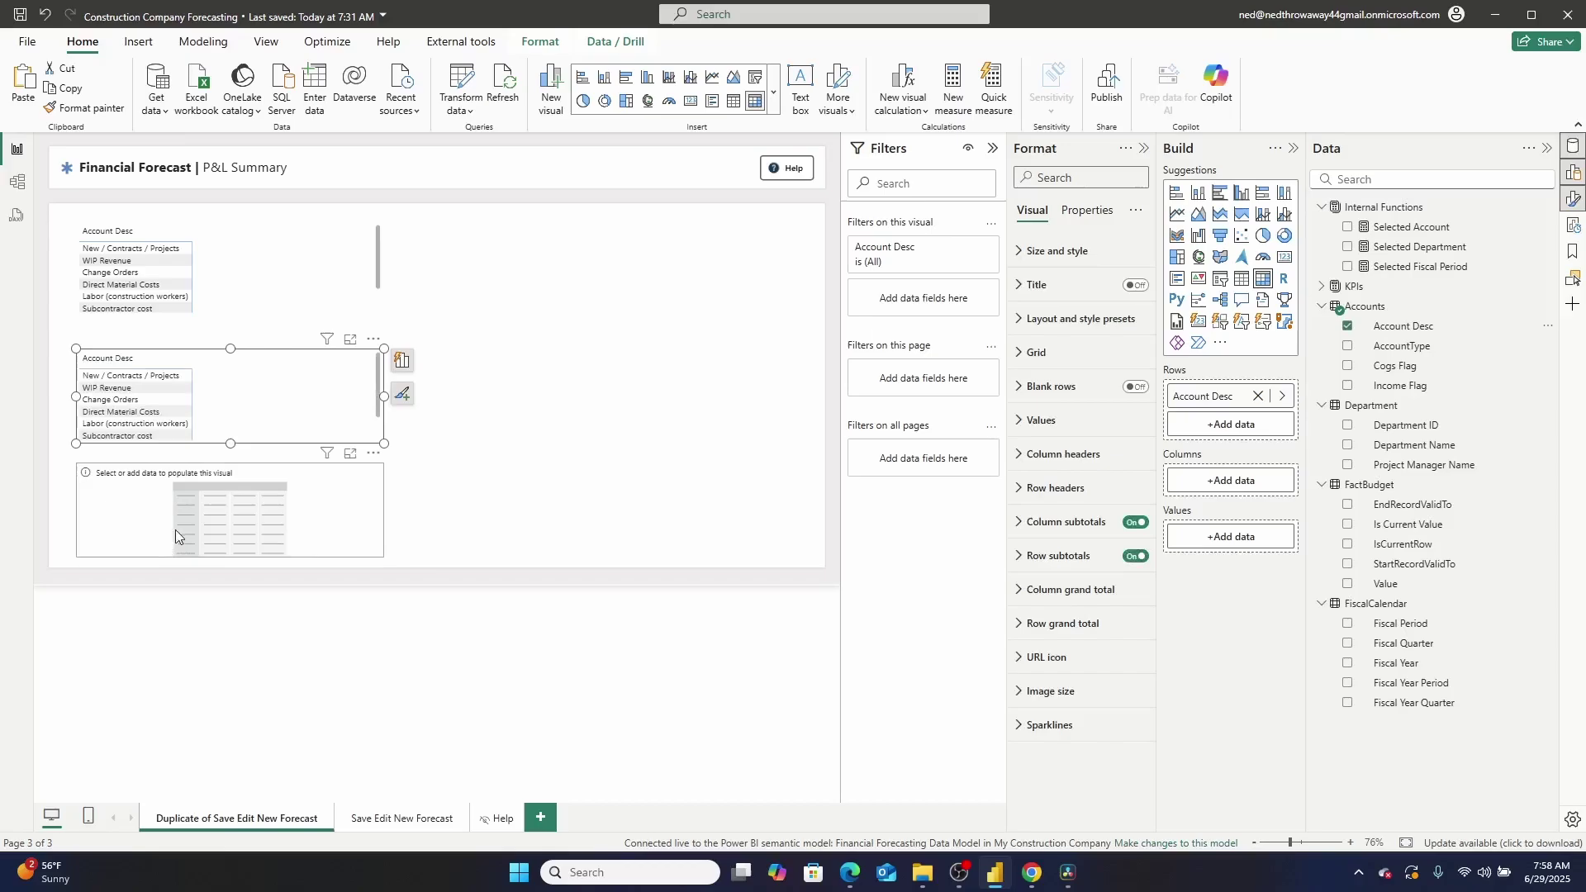
click(124, 513)
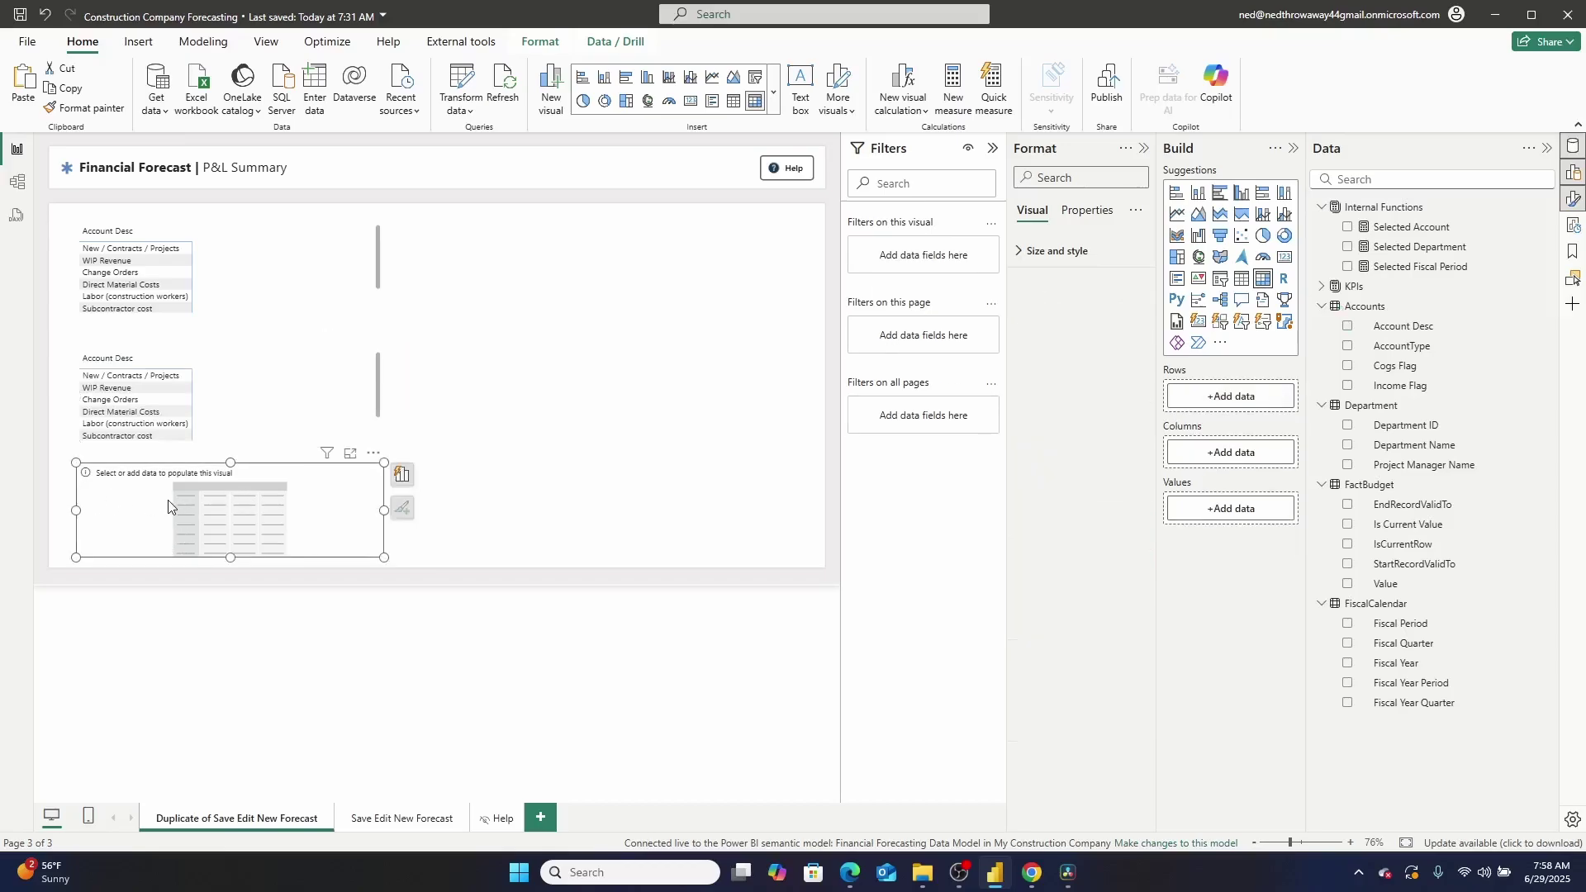
drag(384, 510, 826, 519)
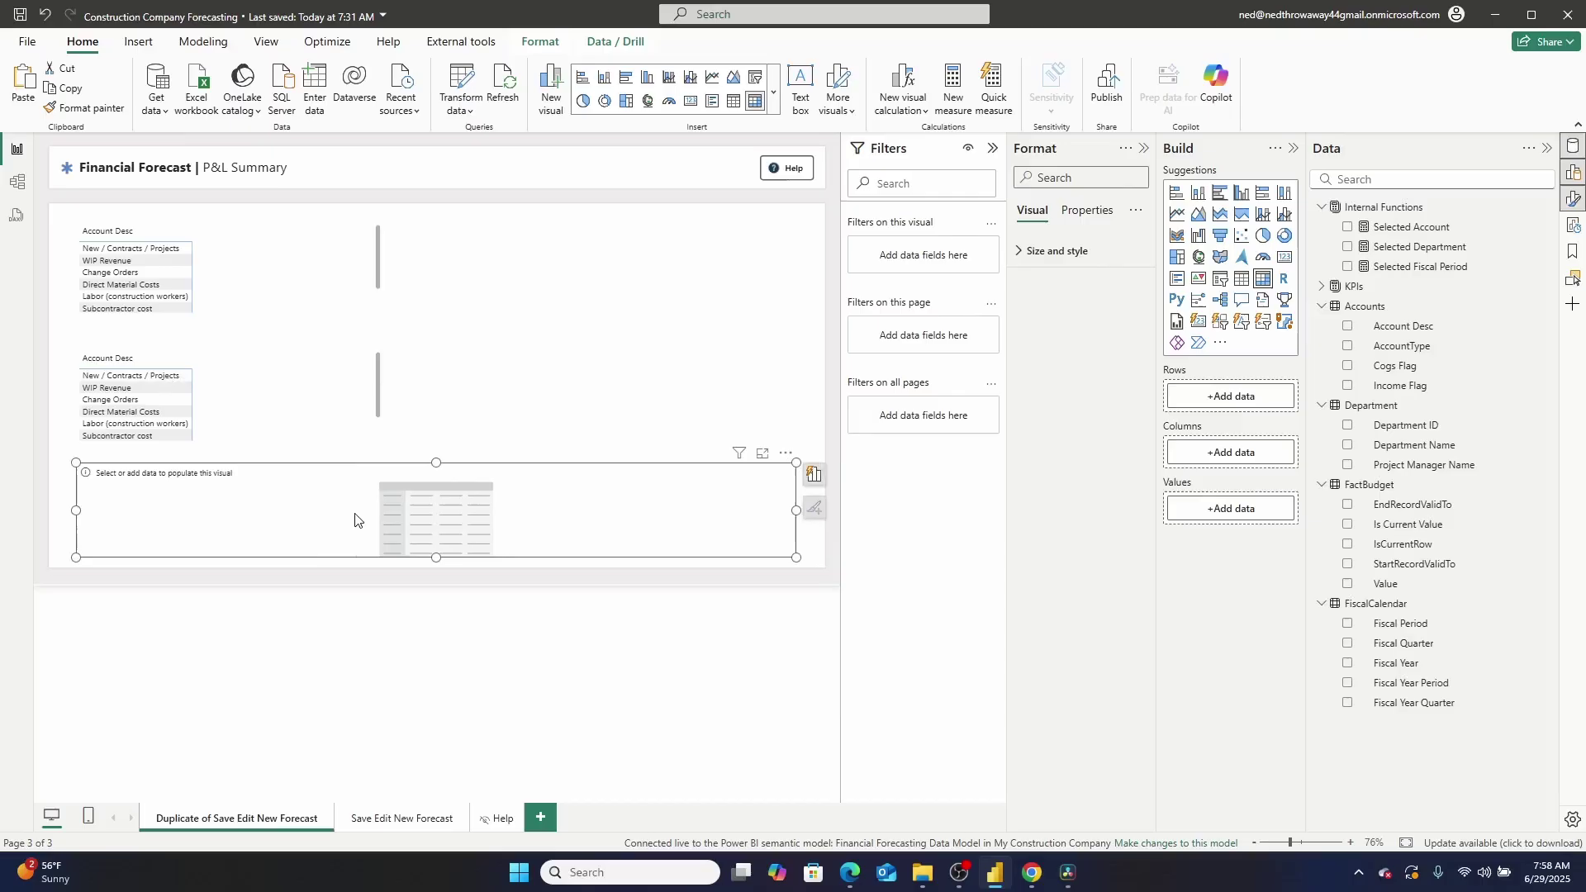
click(335, 397)
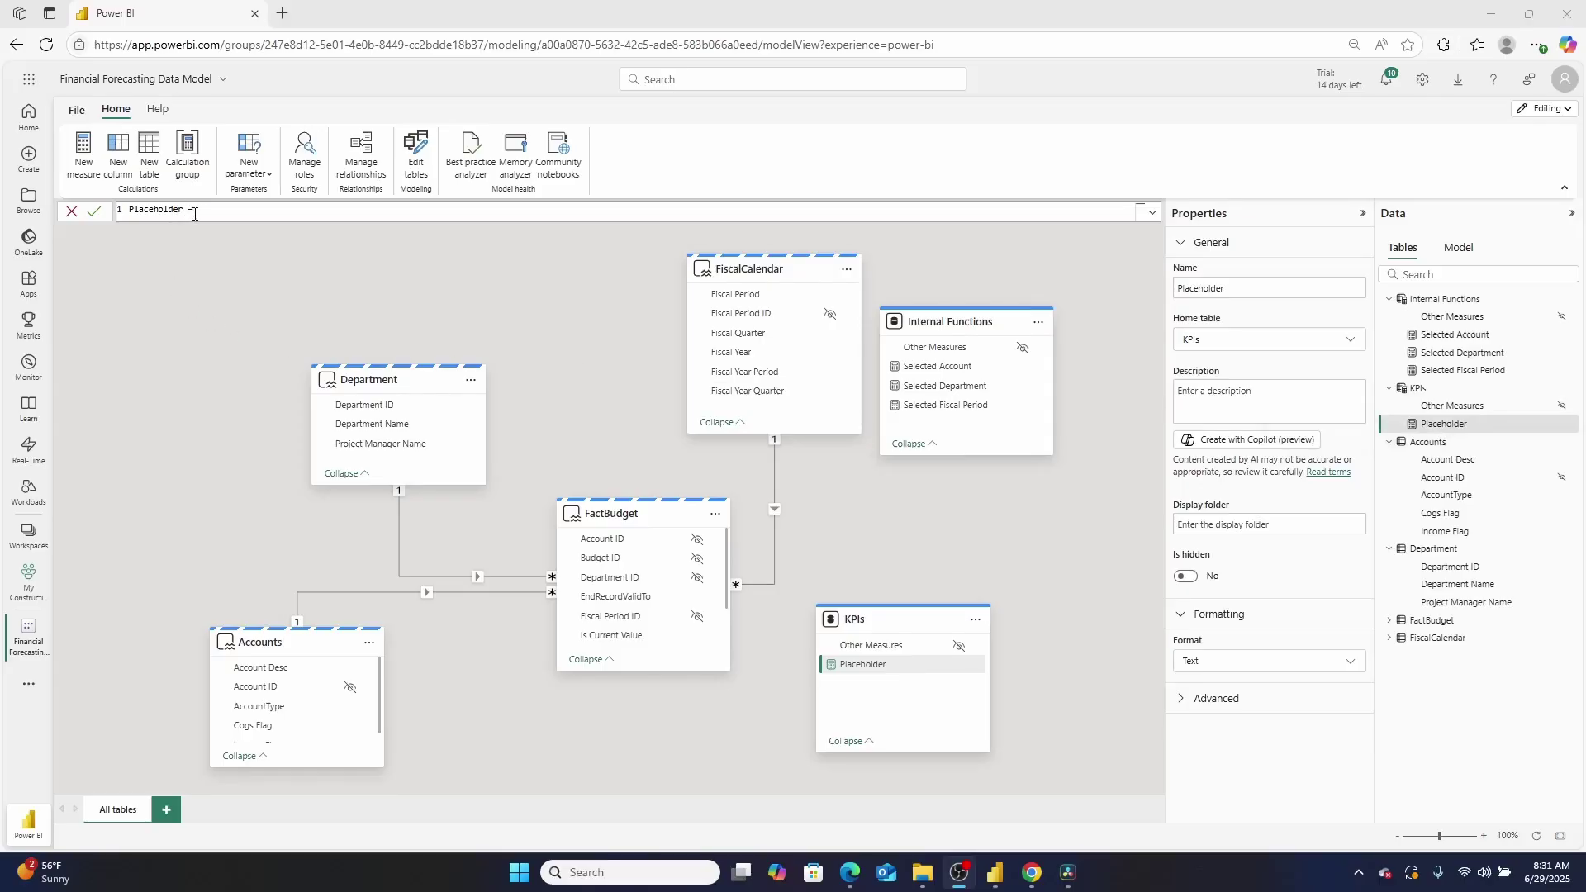
Rename the Placeholder measure to value
click(221, 210)
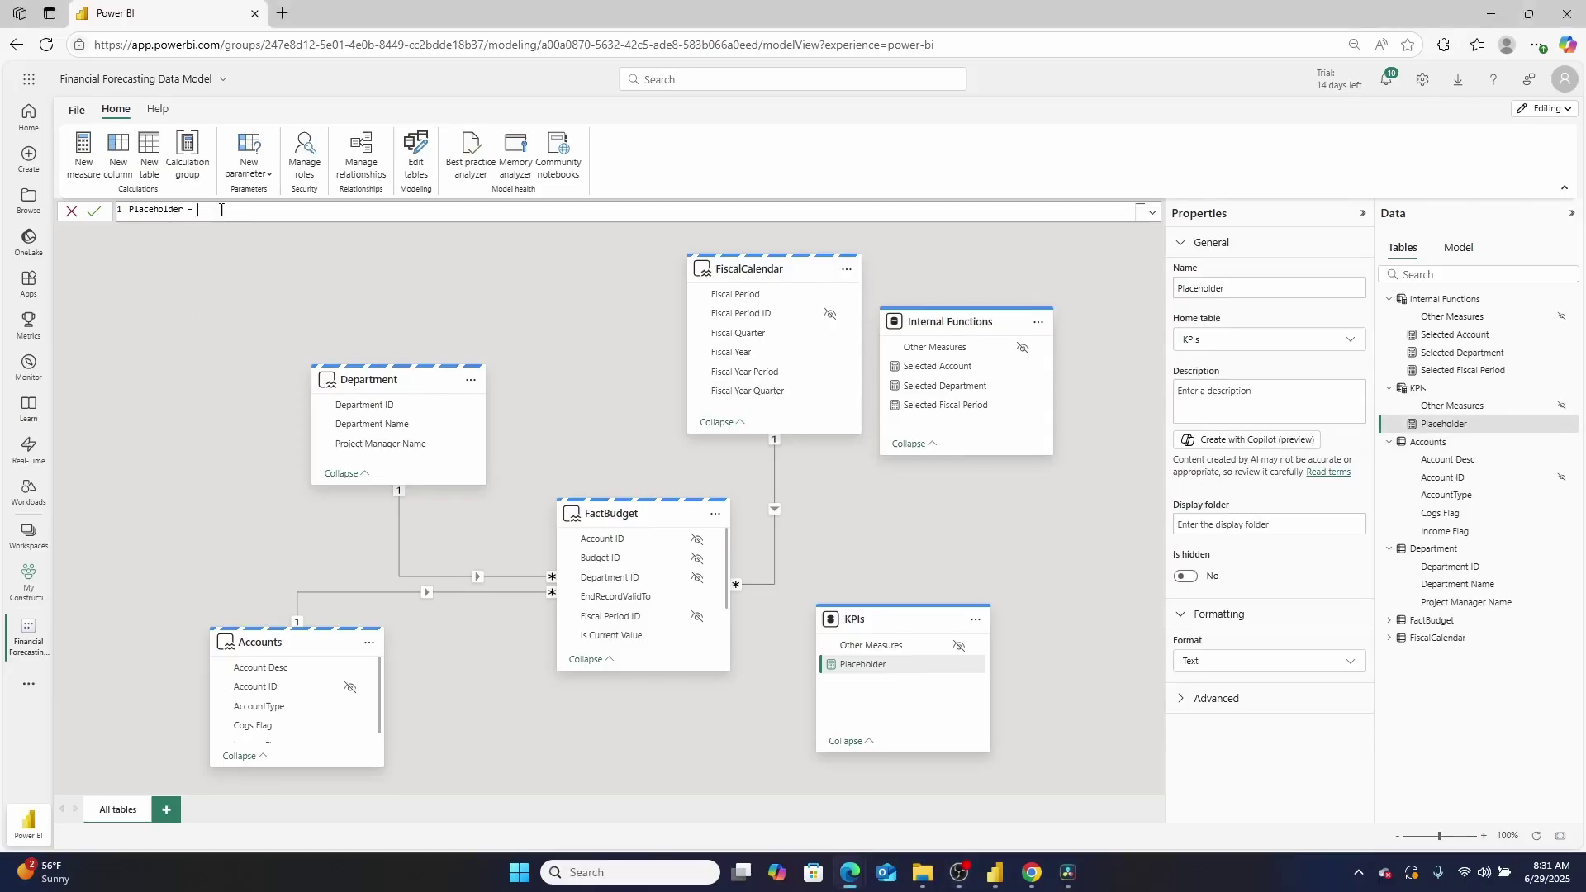
double_click(165, 210)
key(BackSpace)
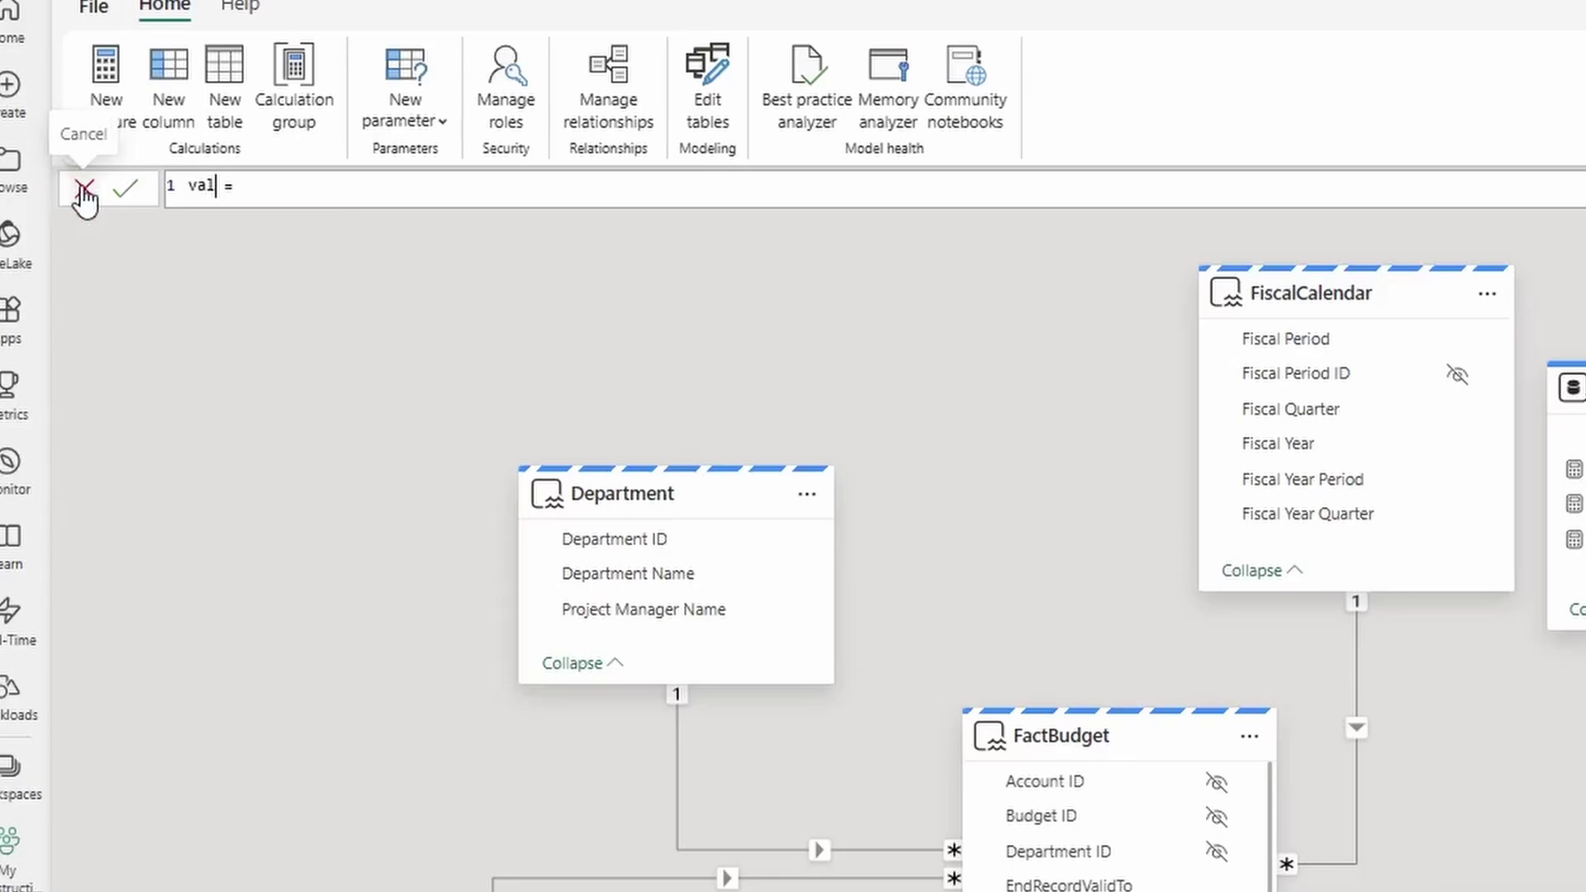
text(value)
Set its expression to COALESCE(sum(FactBudget[Value]),0) and commit
click(328, 178)
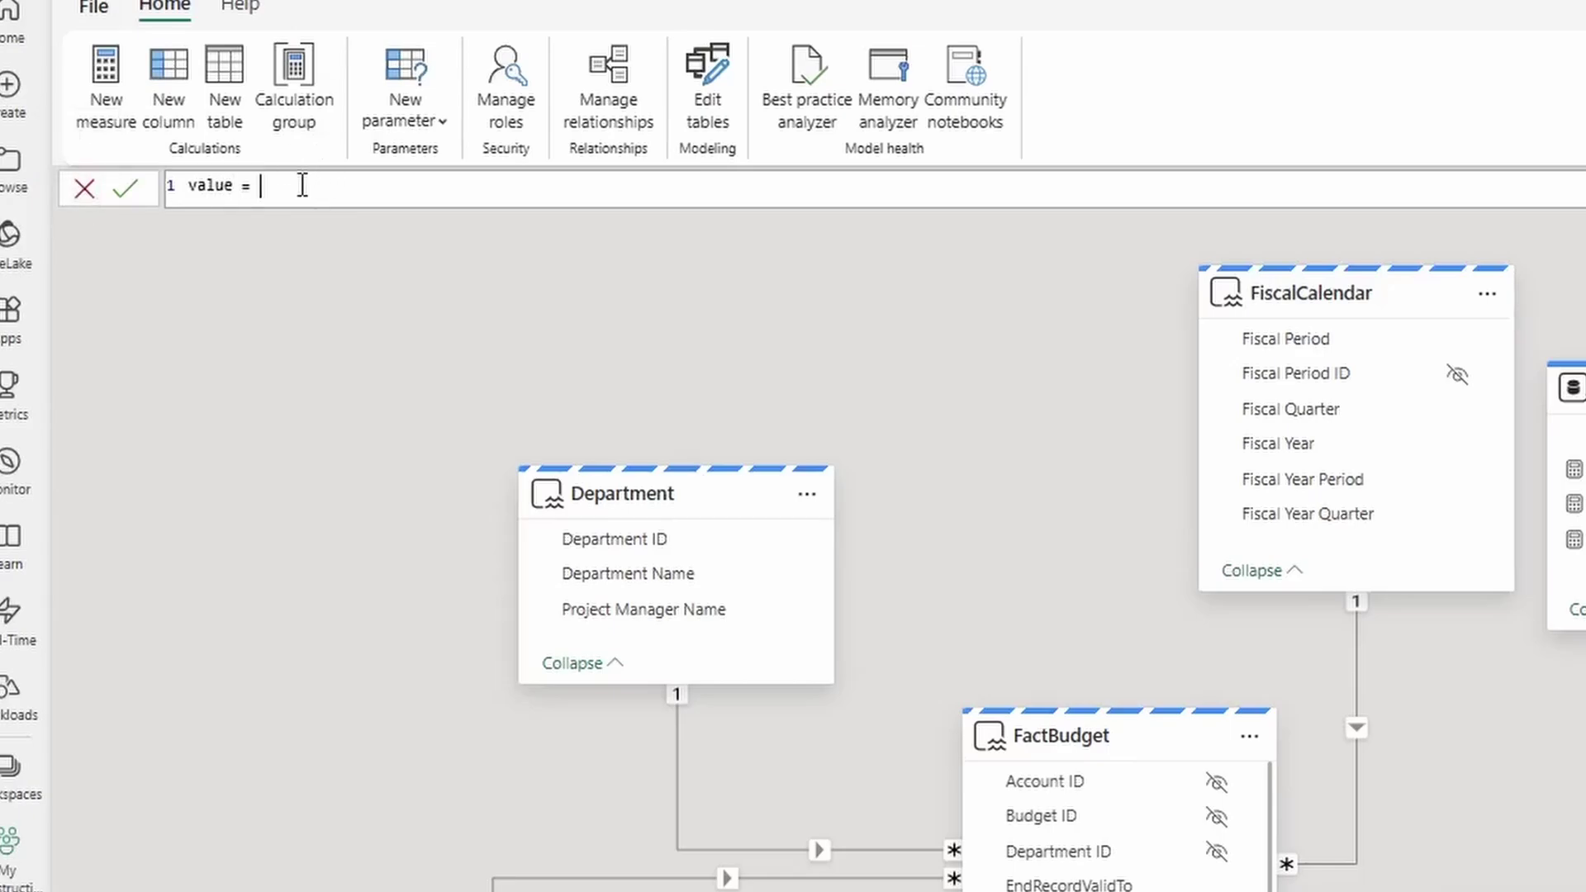
text(col)
key(BackSpace)
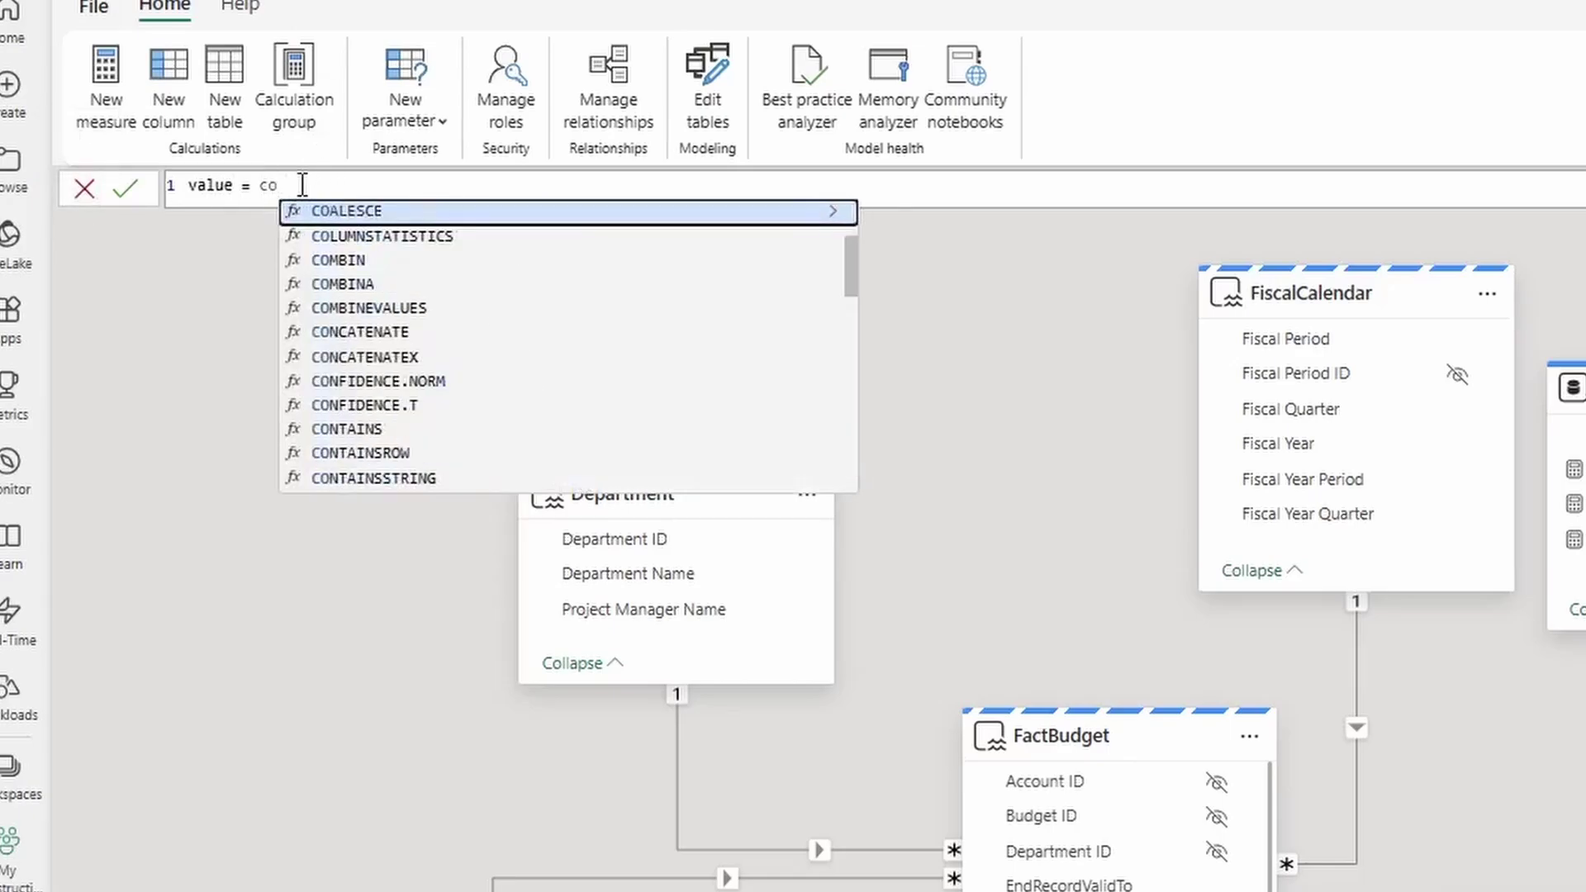
key(Tab)
text(sum()
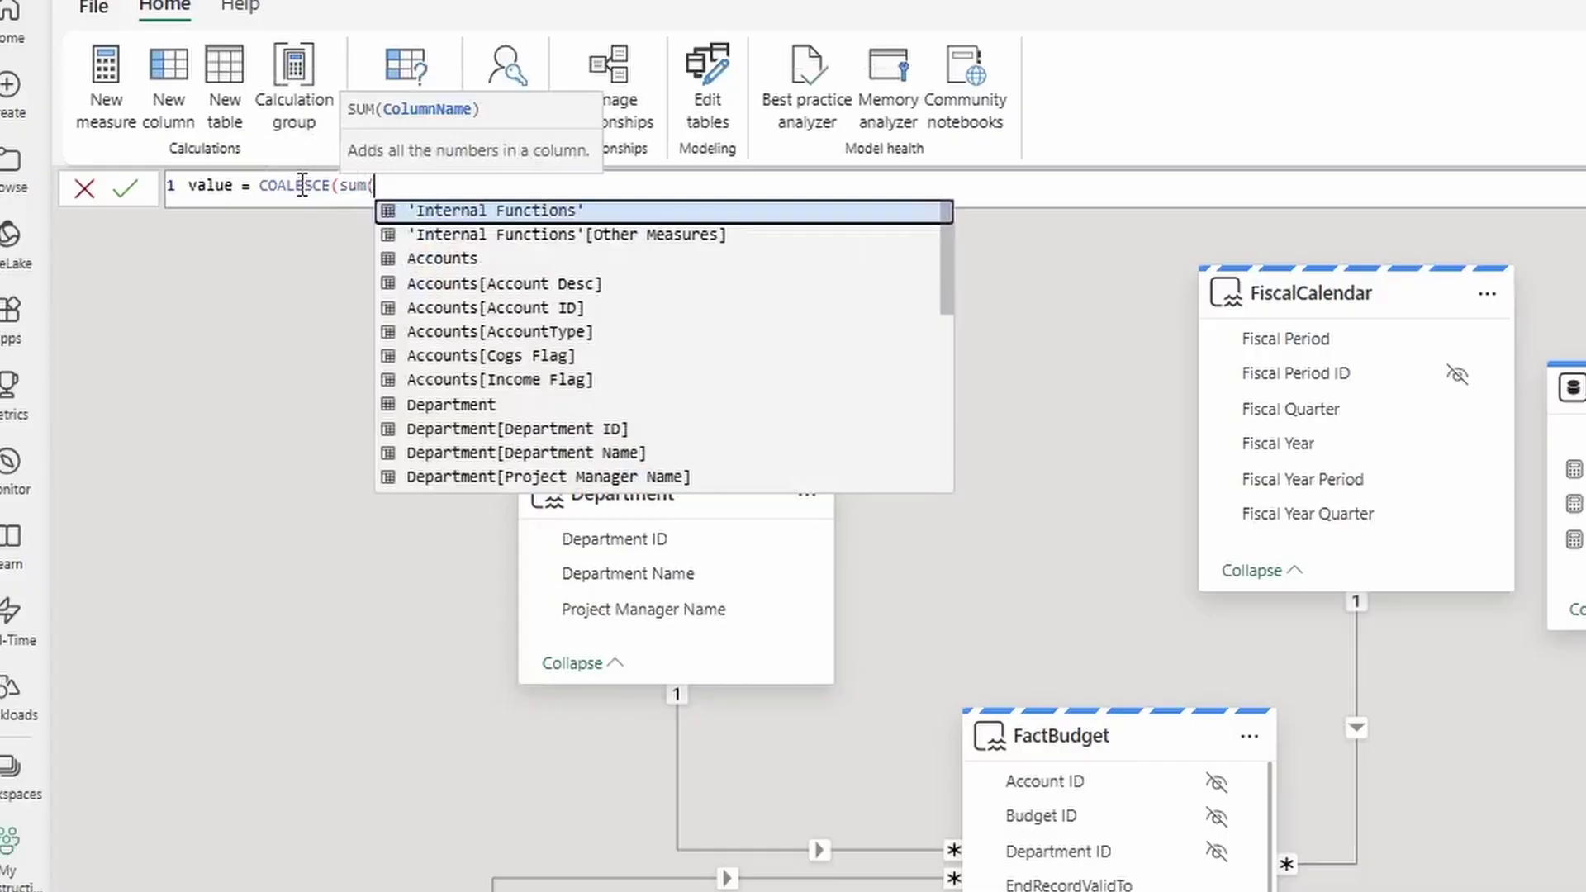
text(valu)
key(Tab)
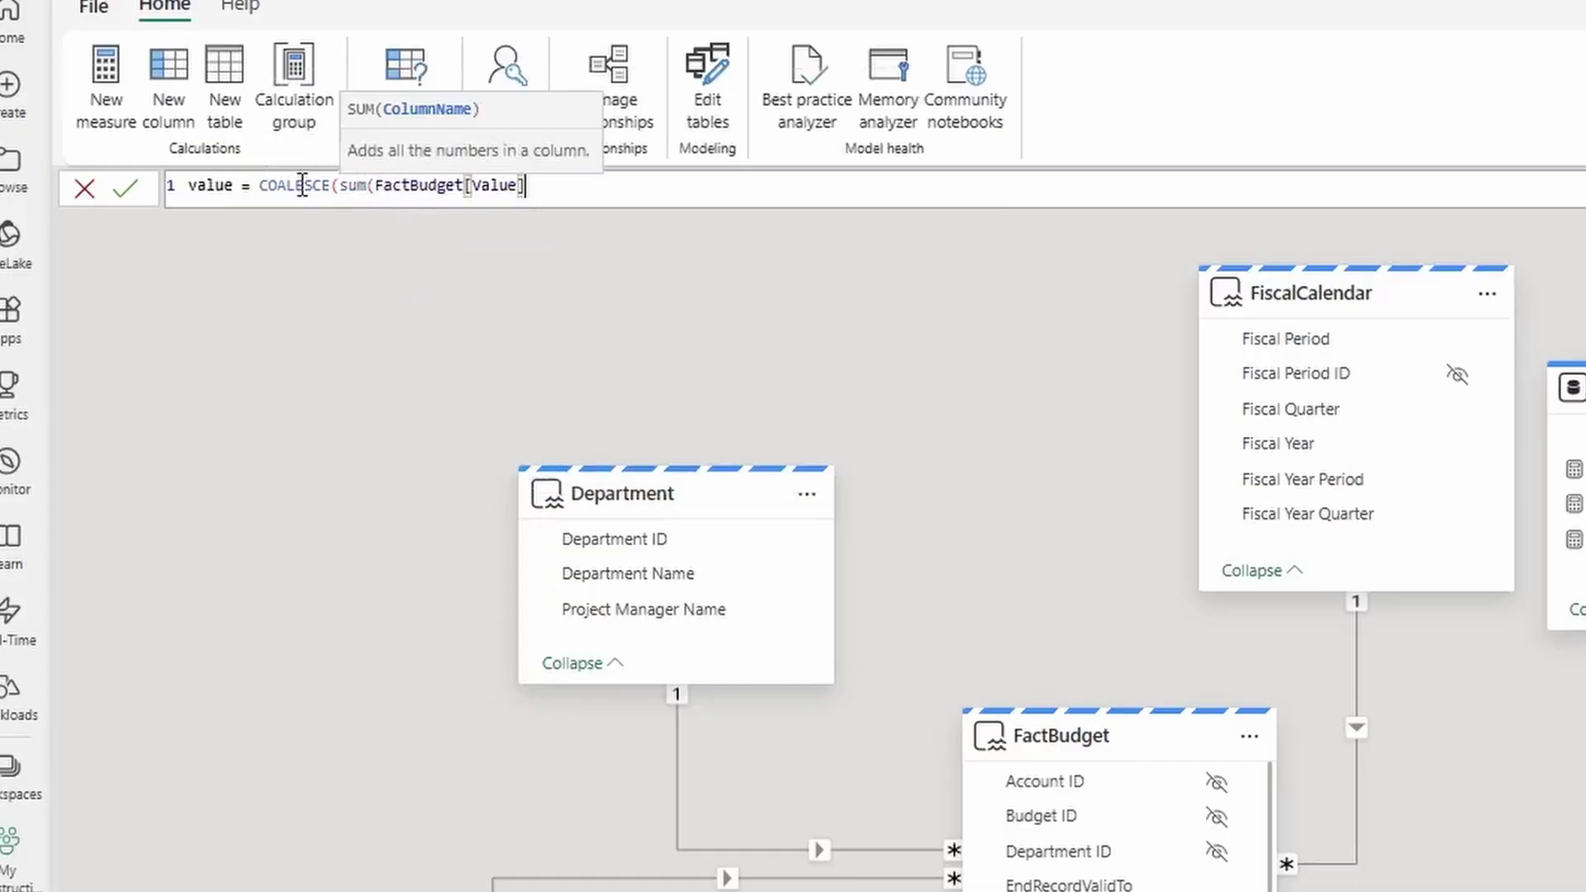
text())
click(129, 190)
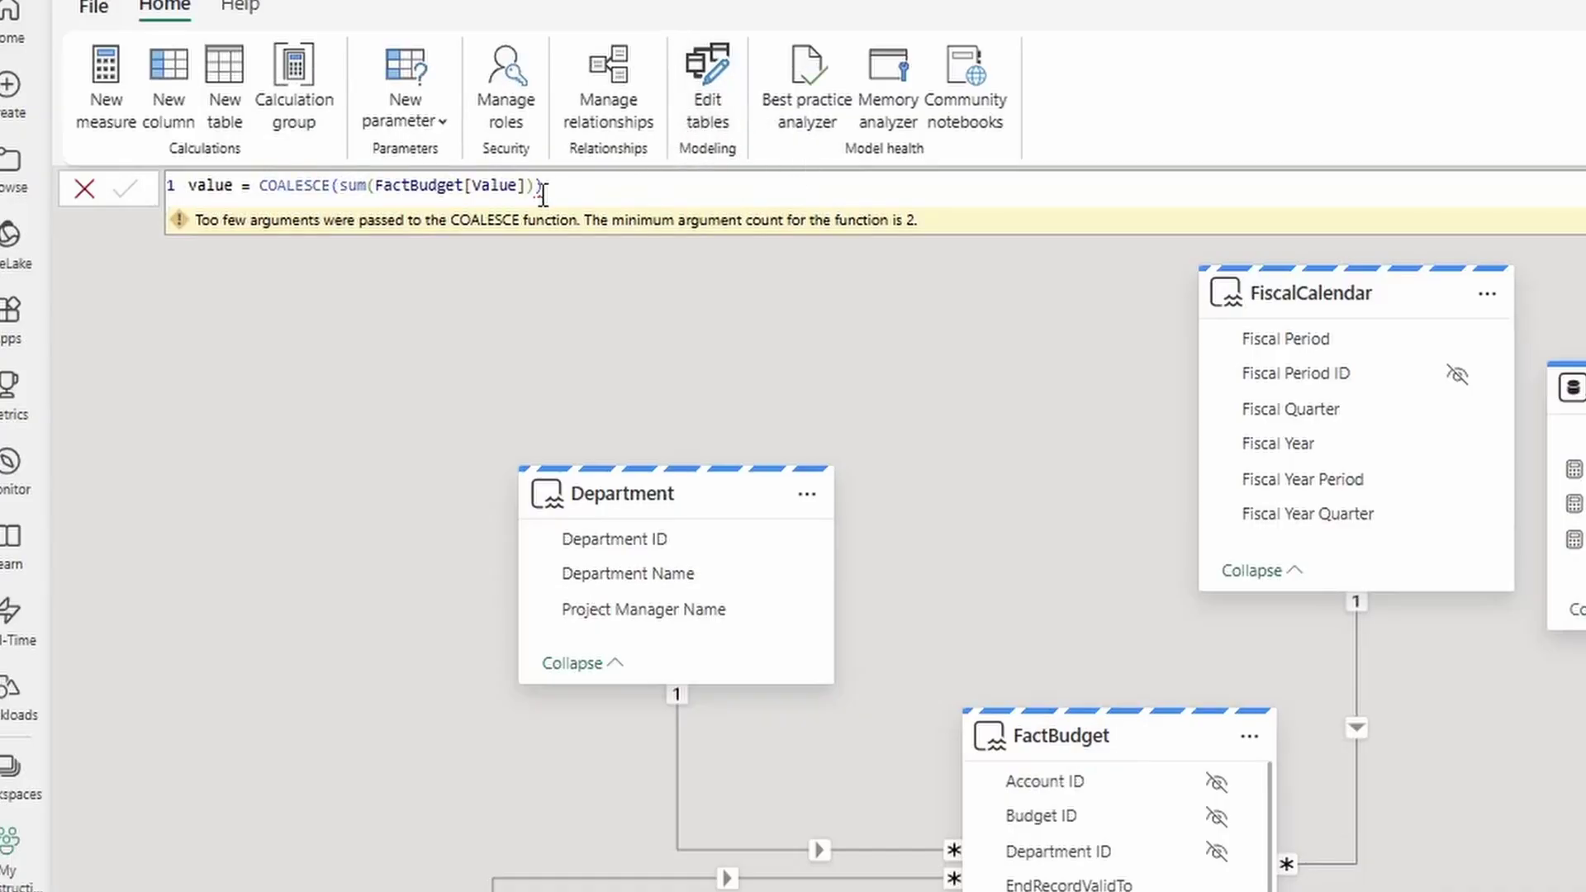
text(0)
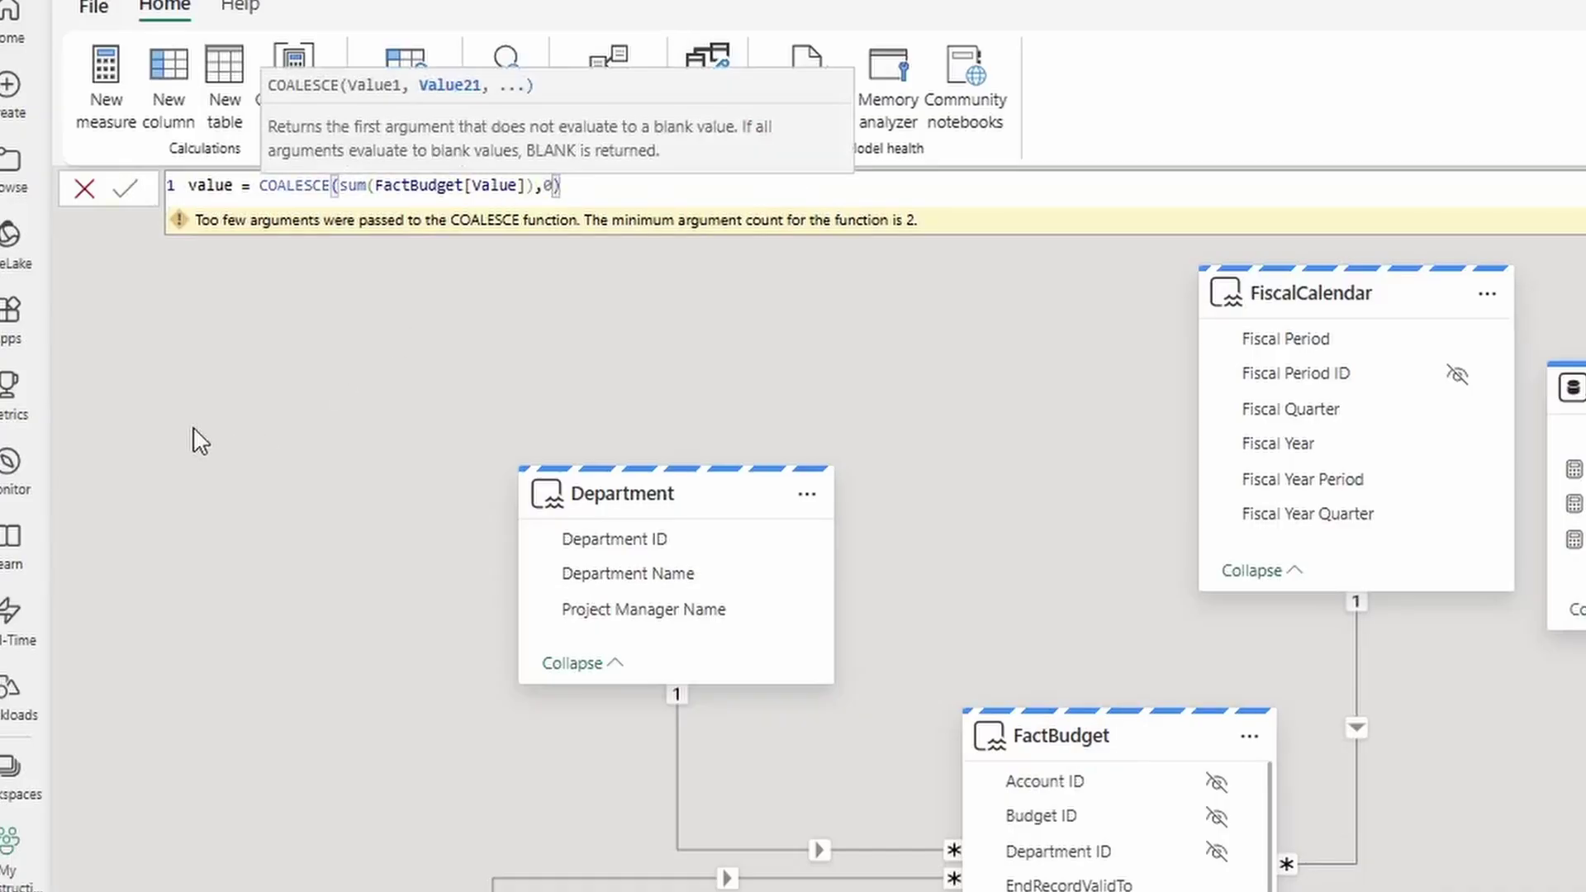
click(126, 189)
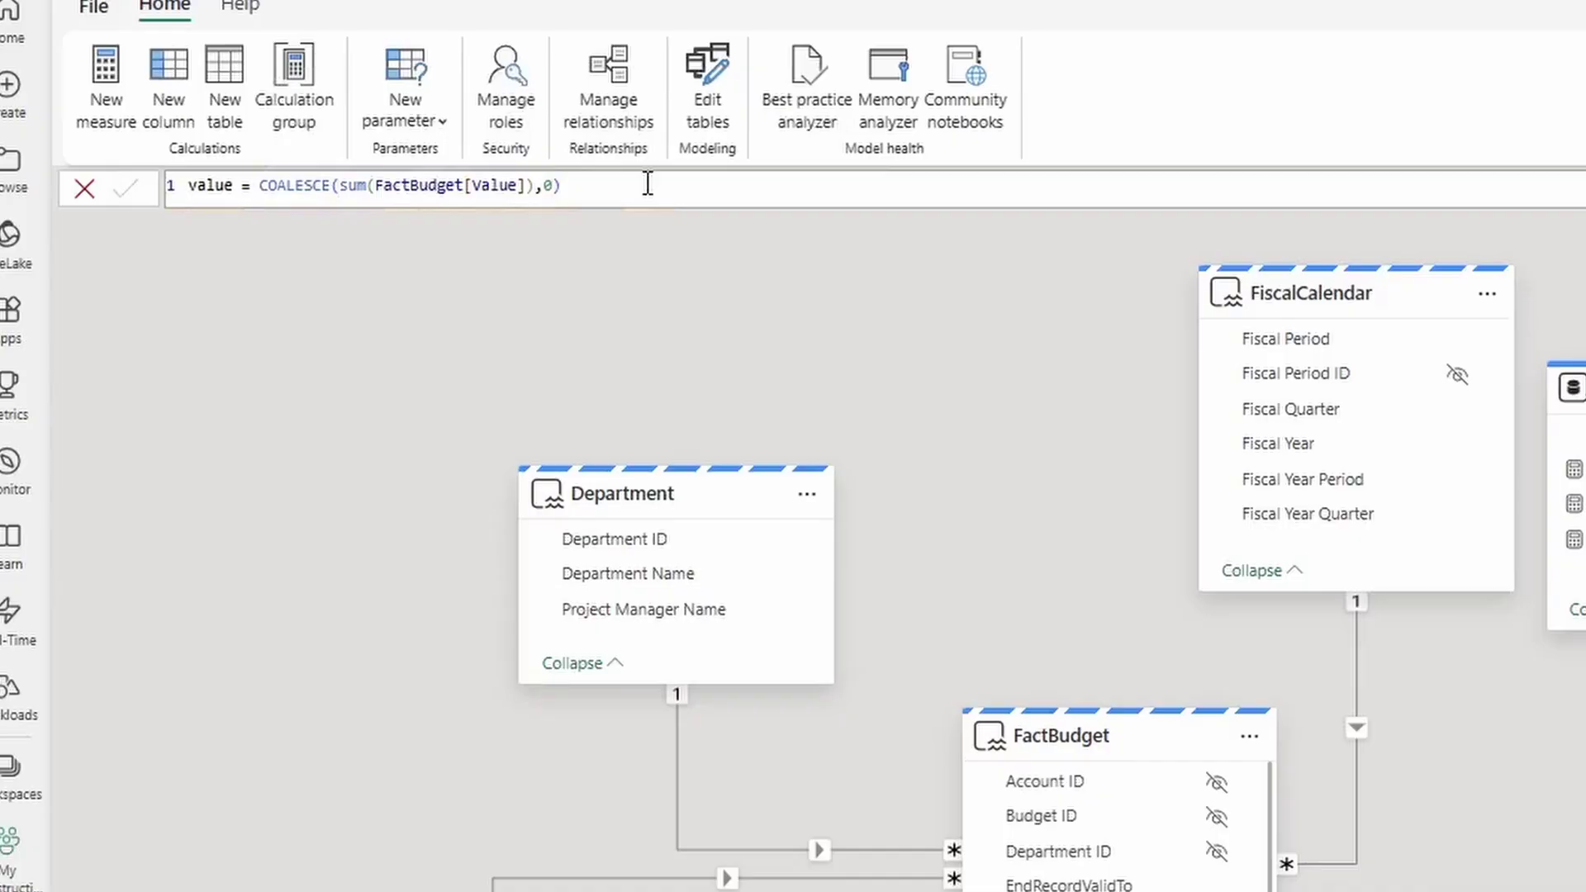
Rename the measure from value to Expenses
drag(652, 185, 122, 146)
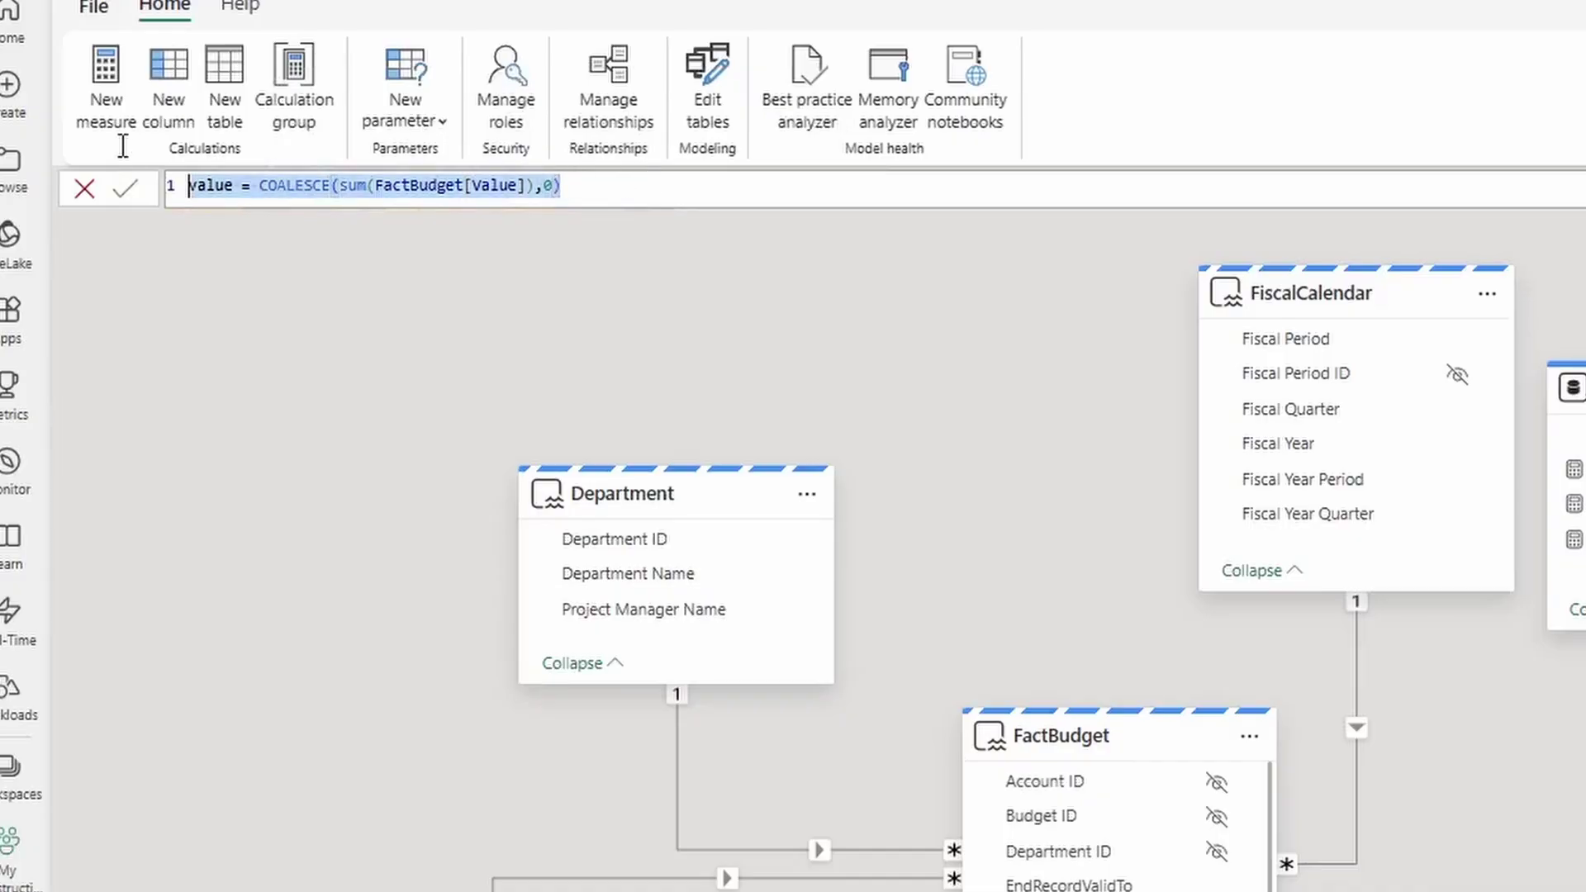
click(322, 545)
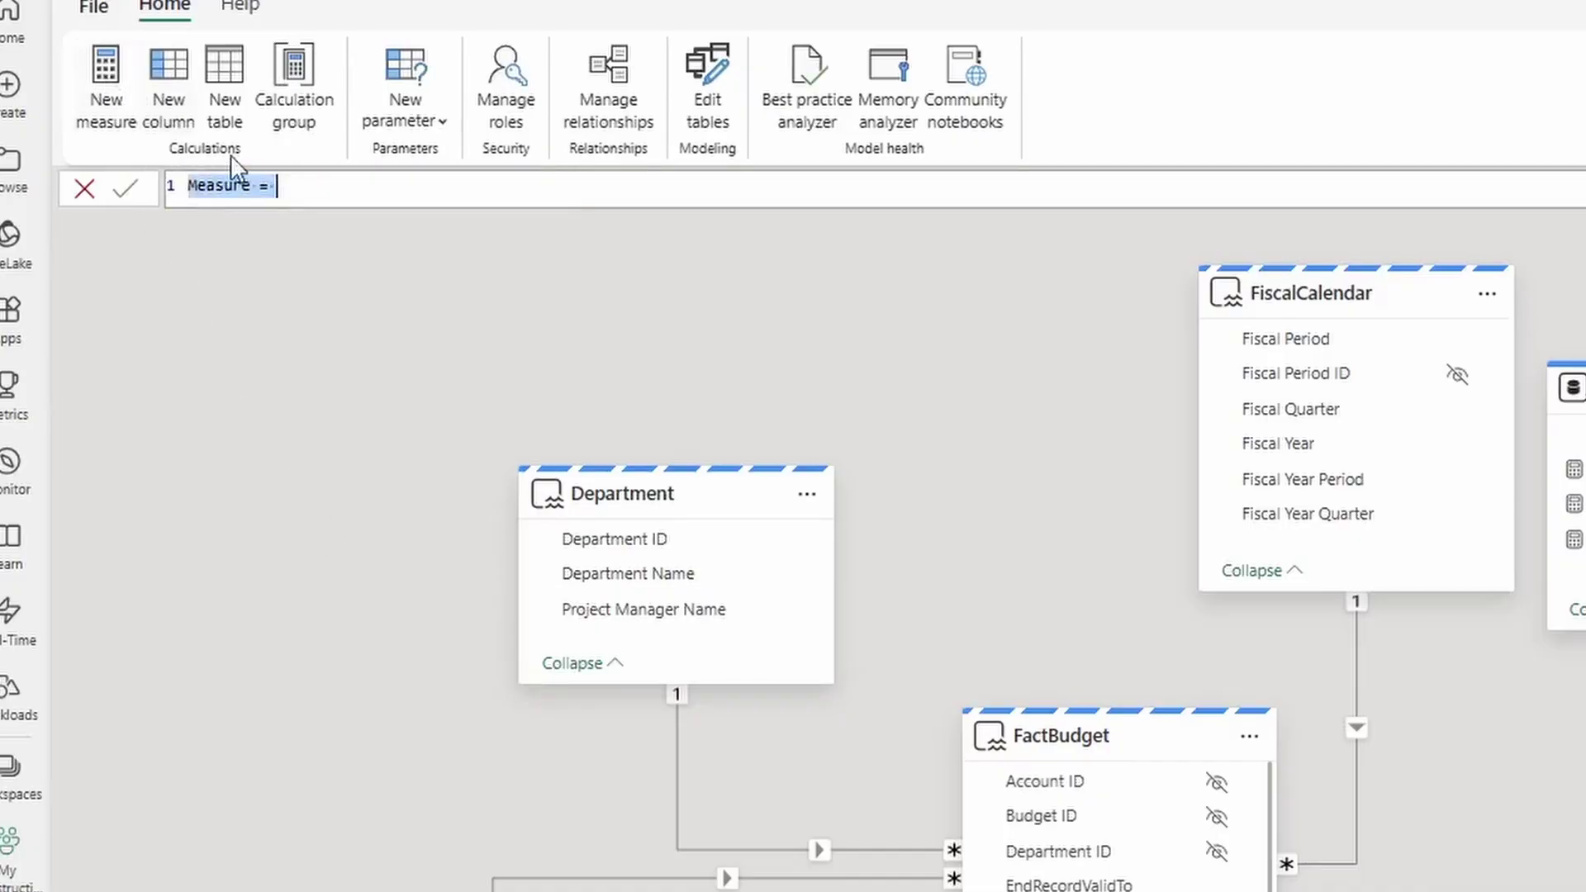
click(301, 175)
drag(233, 185, 61, 156)
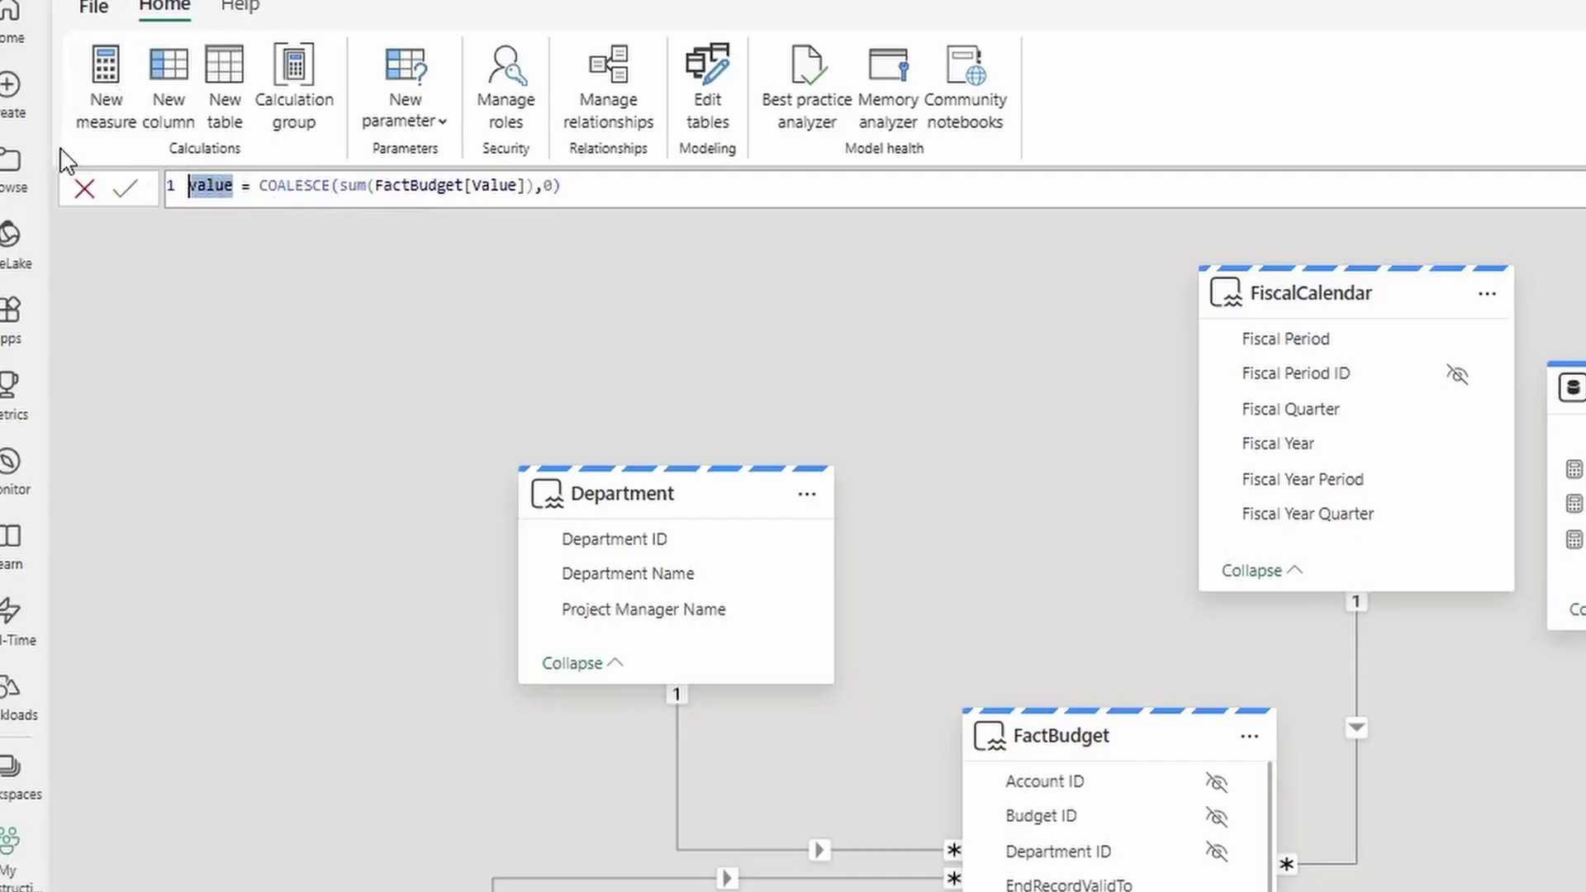
text(Expenses)
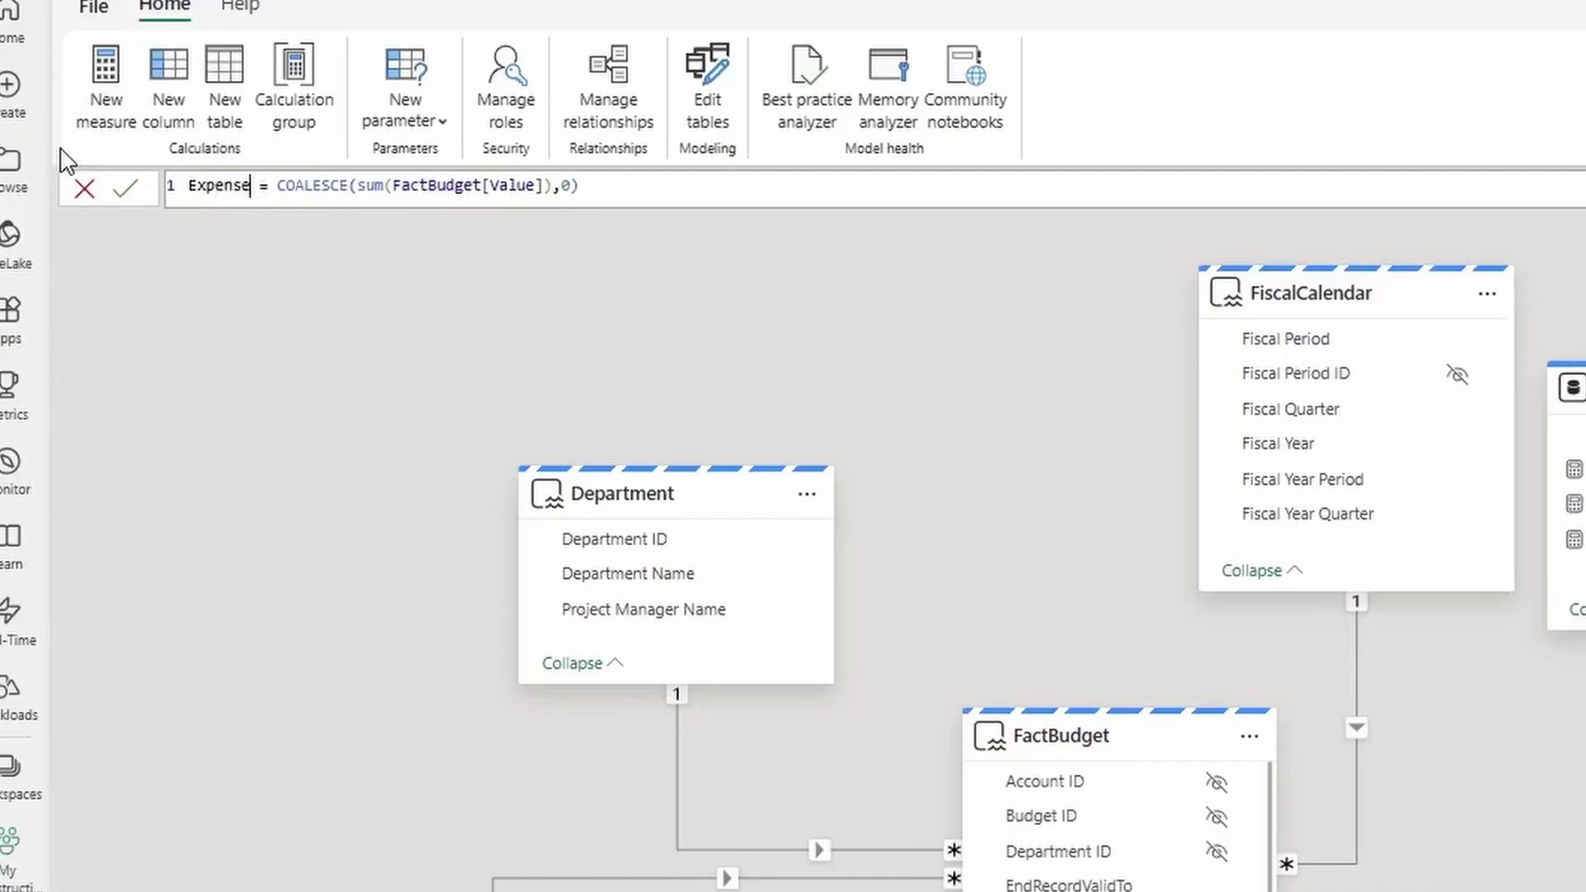
Wrap the sum in CALCULATE filtered by Accounts[AccountType] = "Expense" and commit
double_click(328, 183)
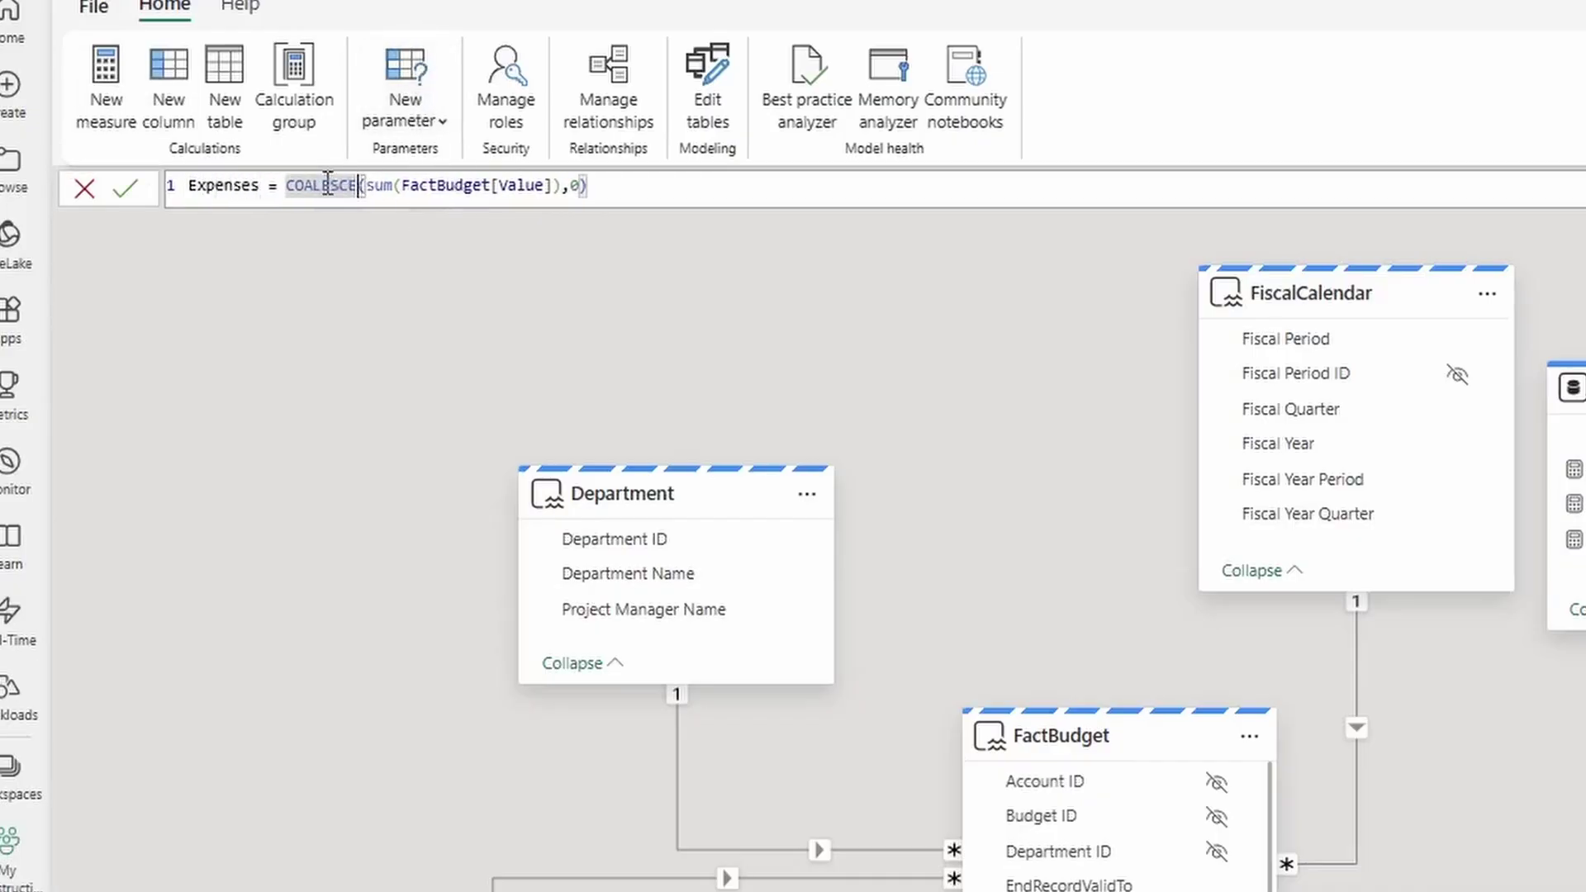
double_click(447, 186)
click(556, 185)
click(373, 185)
text(cac)
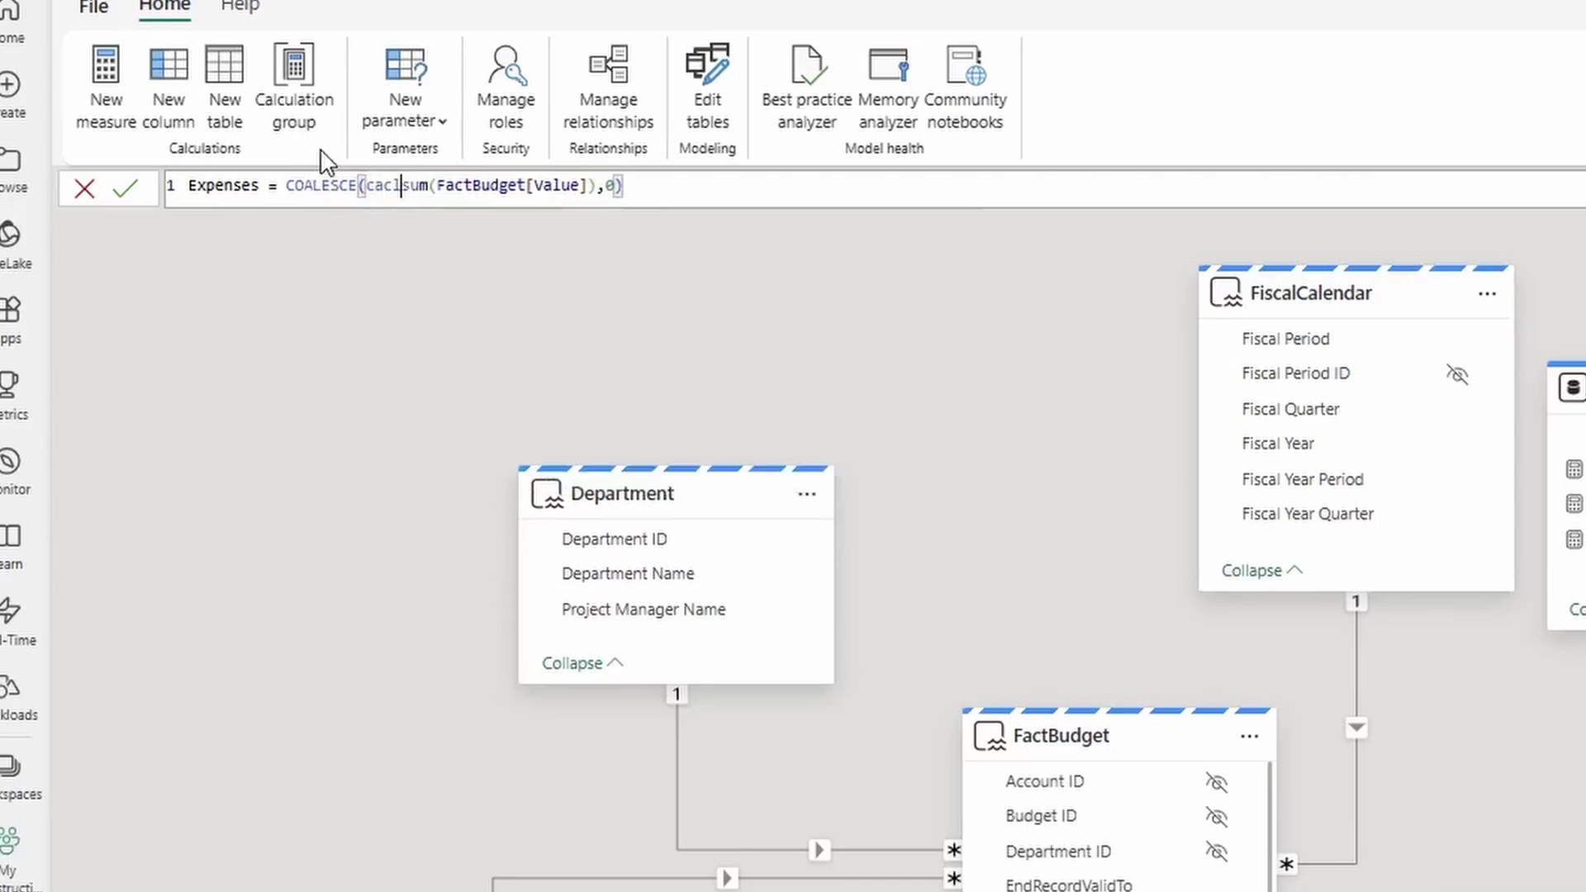
text(lcu)
key(Tab)
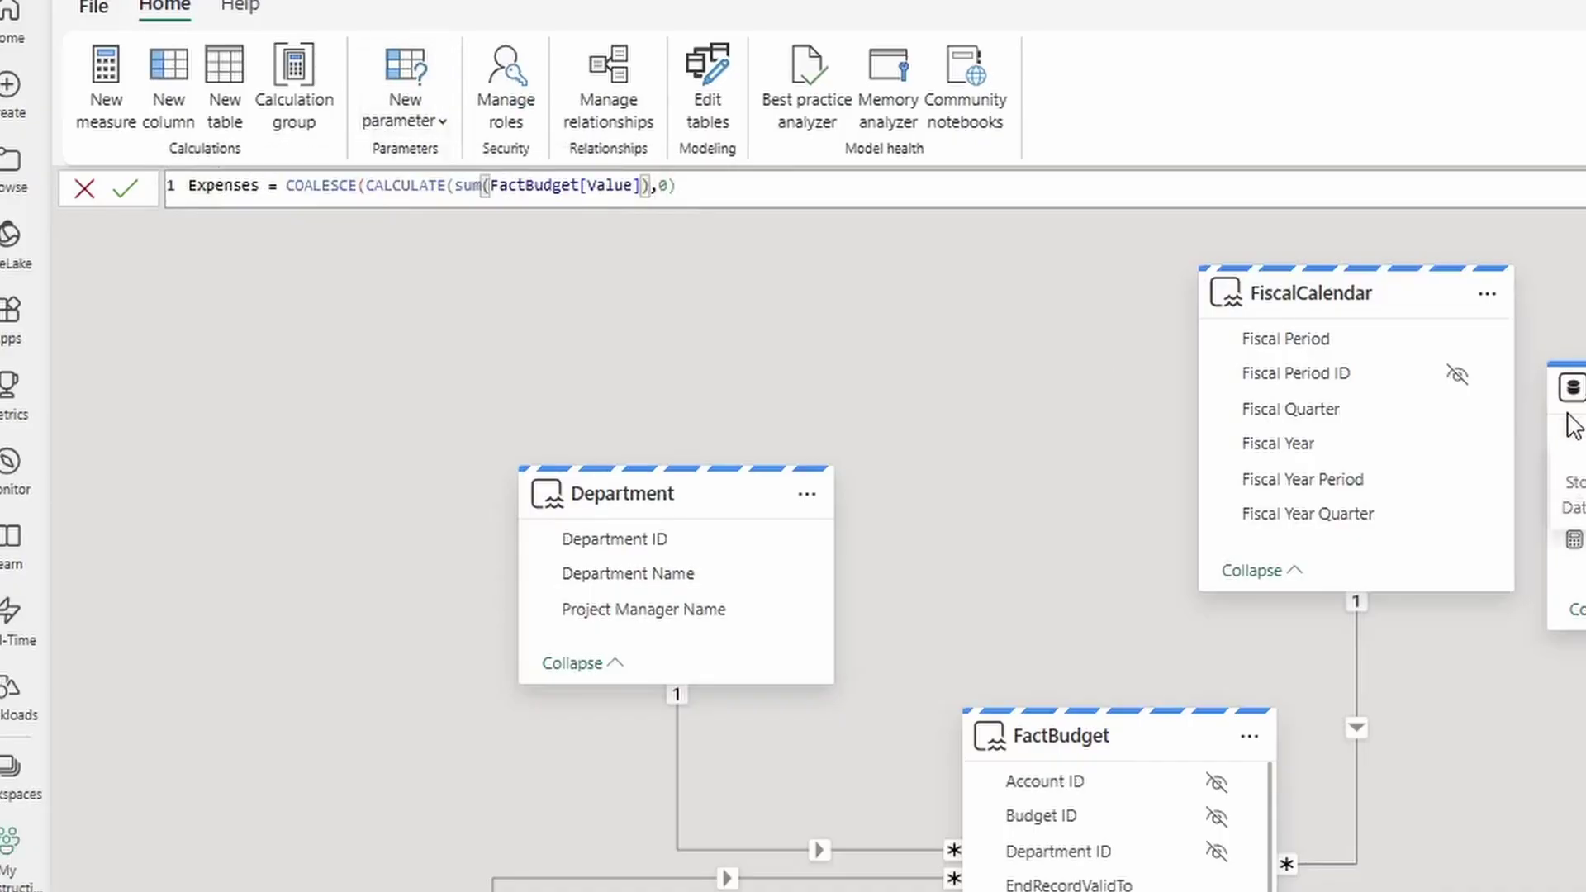
key(Right)
key(Right)
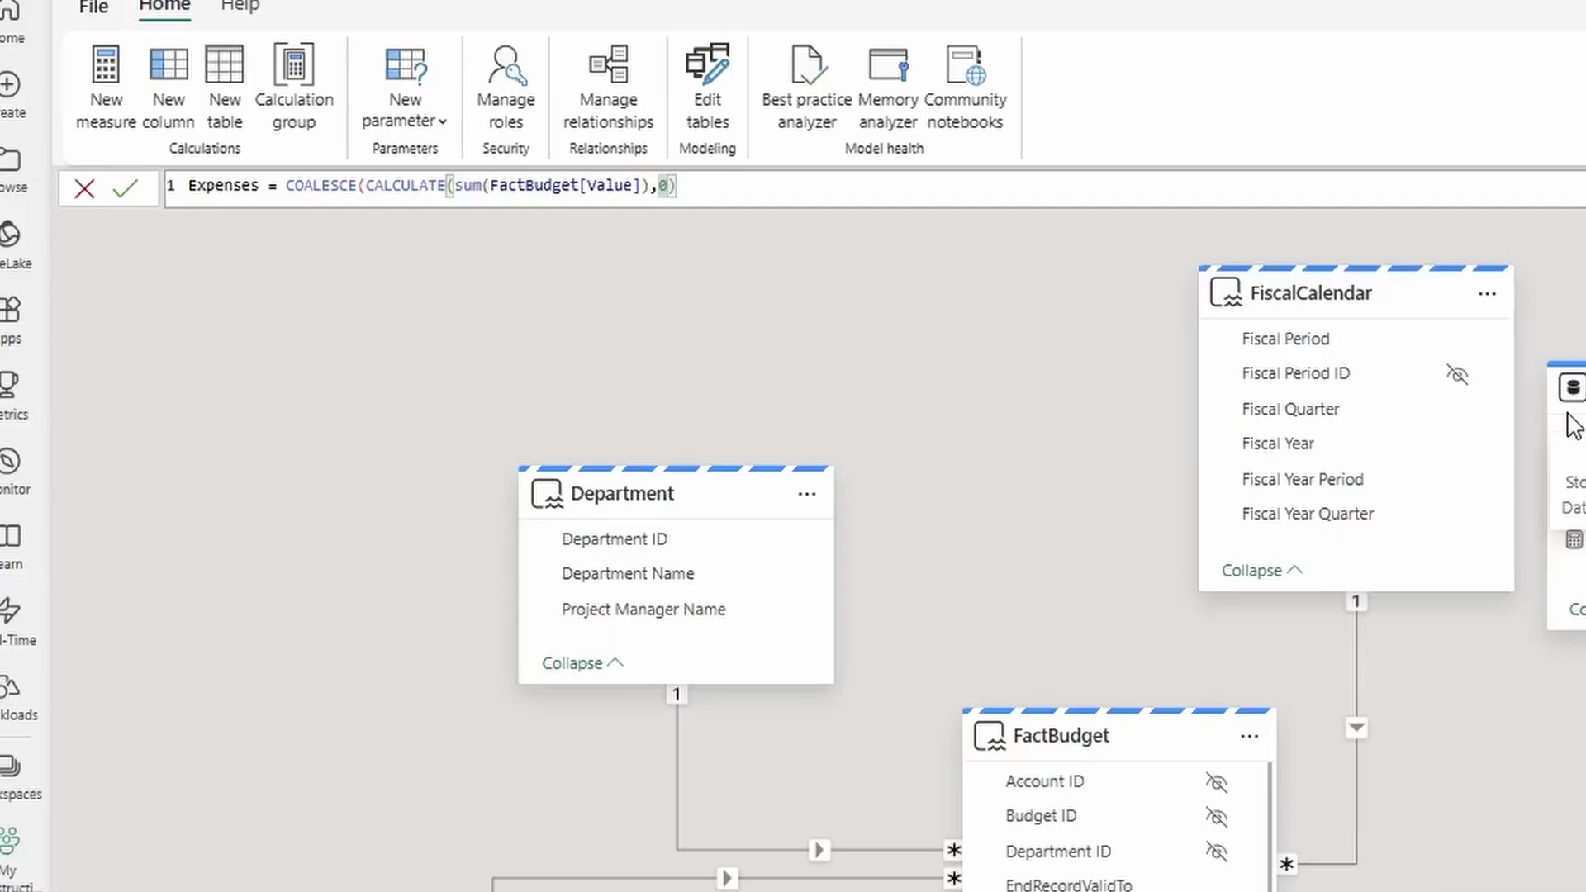
text(account)
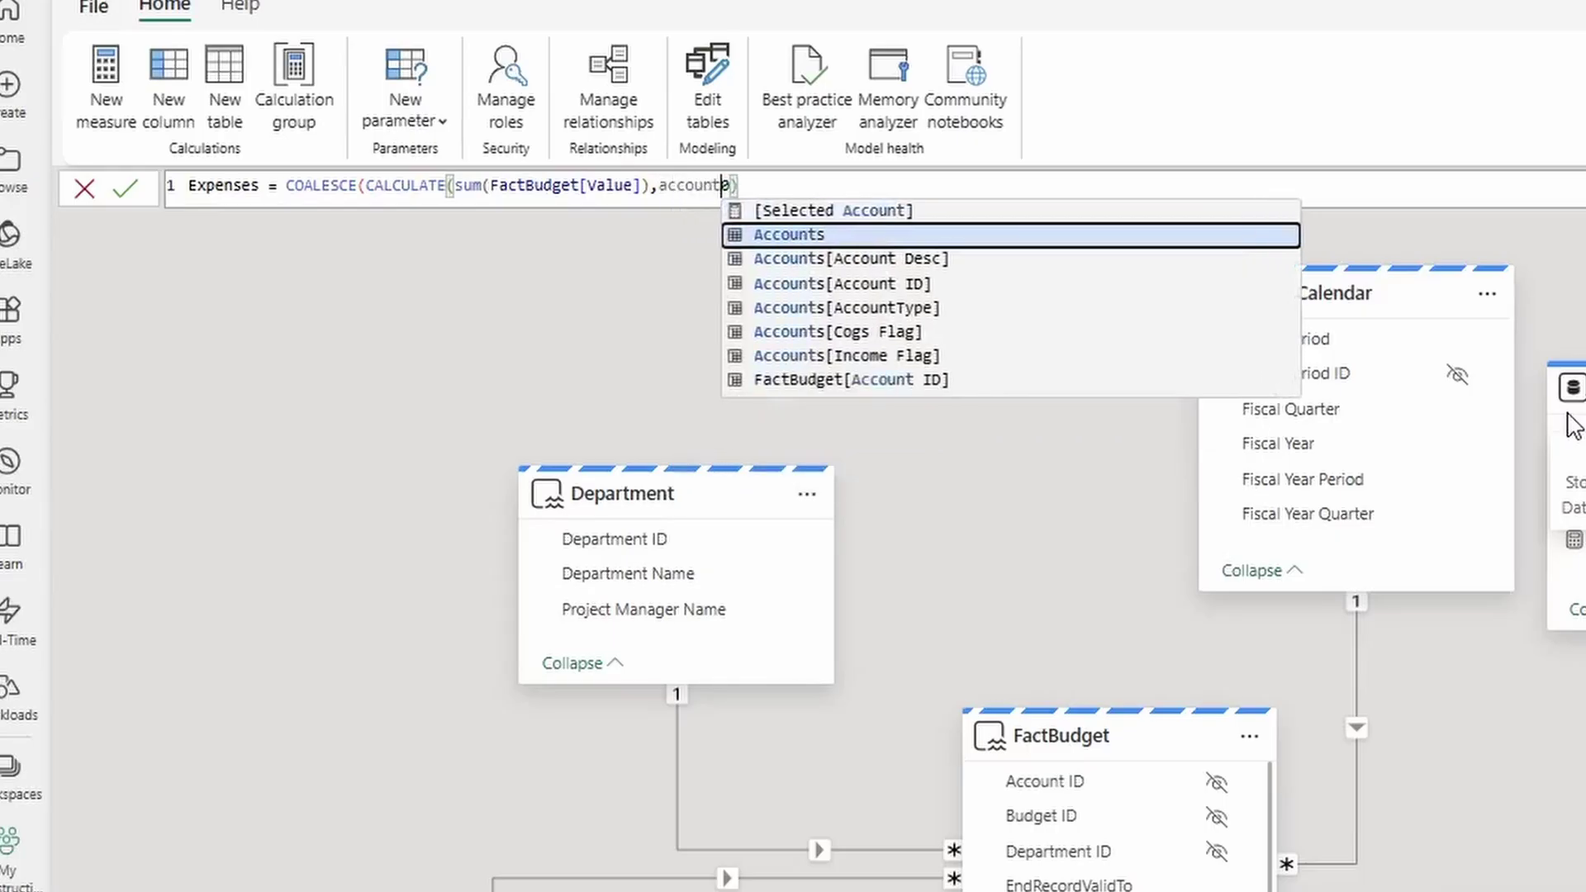
key(Down)
key(Down)
key(Down)
key(Tab)
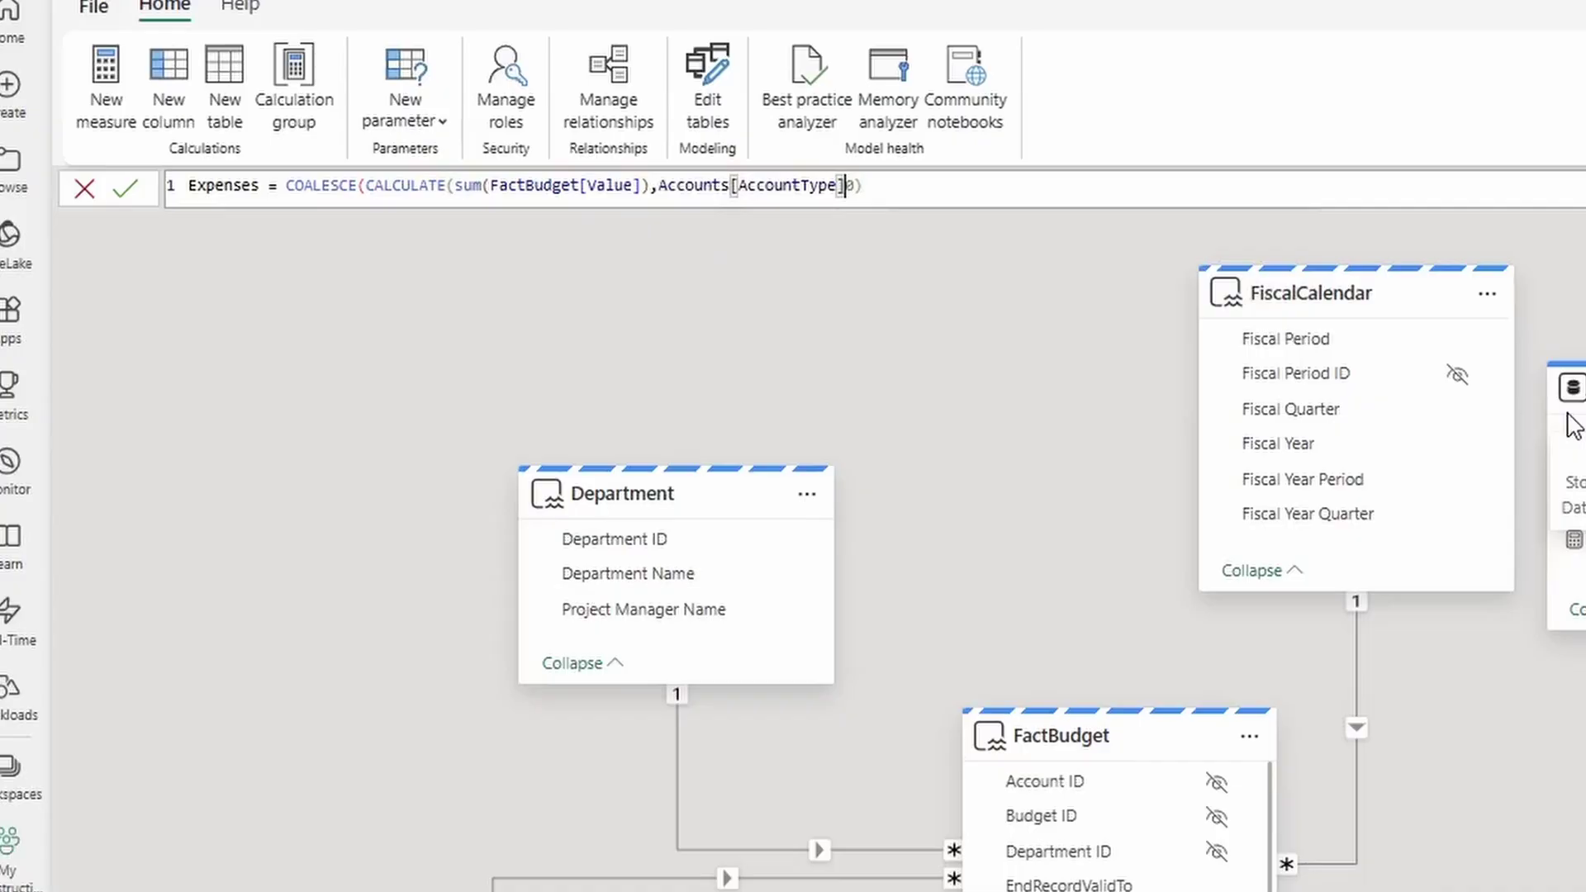
text(= ")
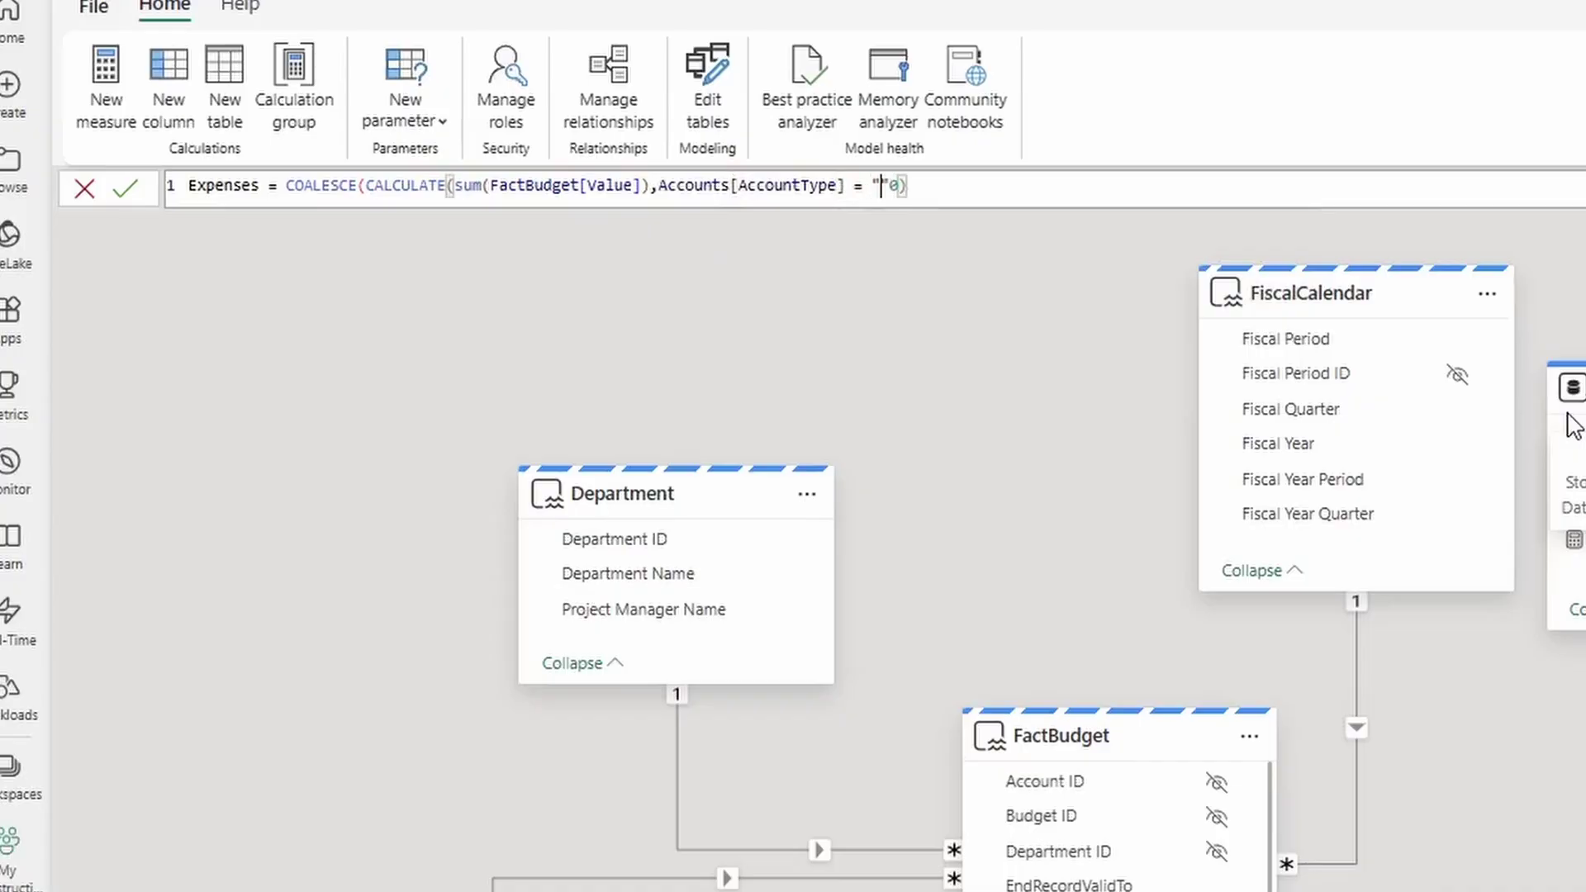
text(Expense)
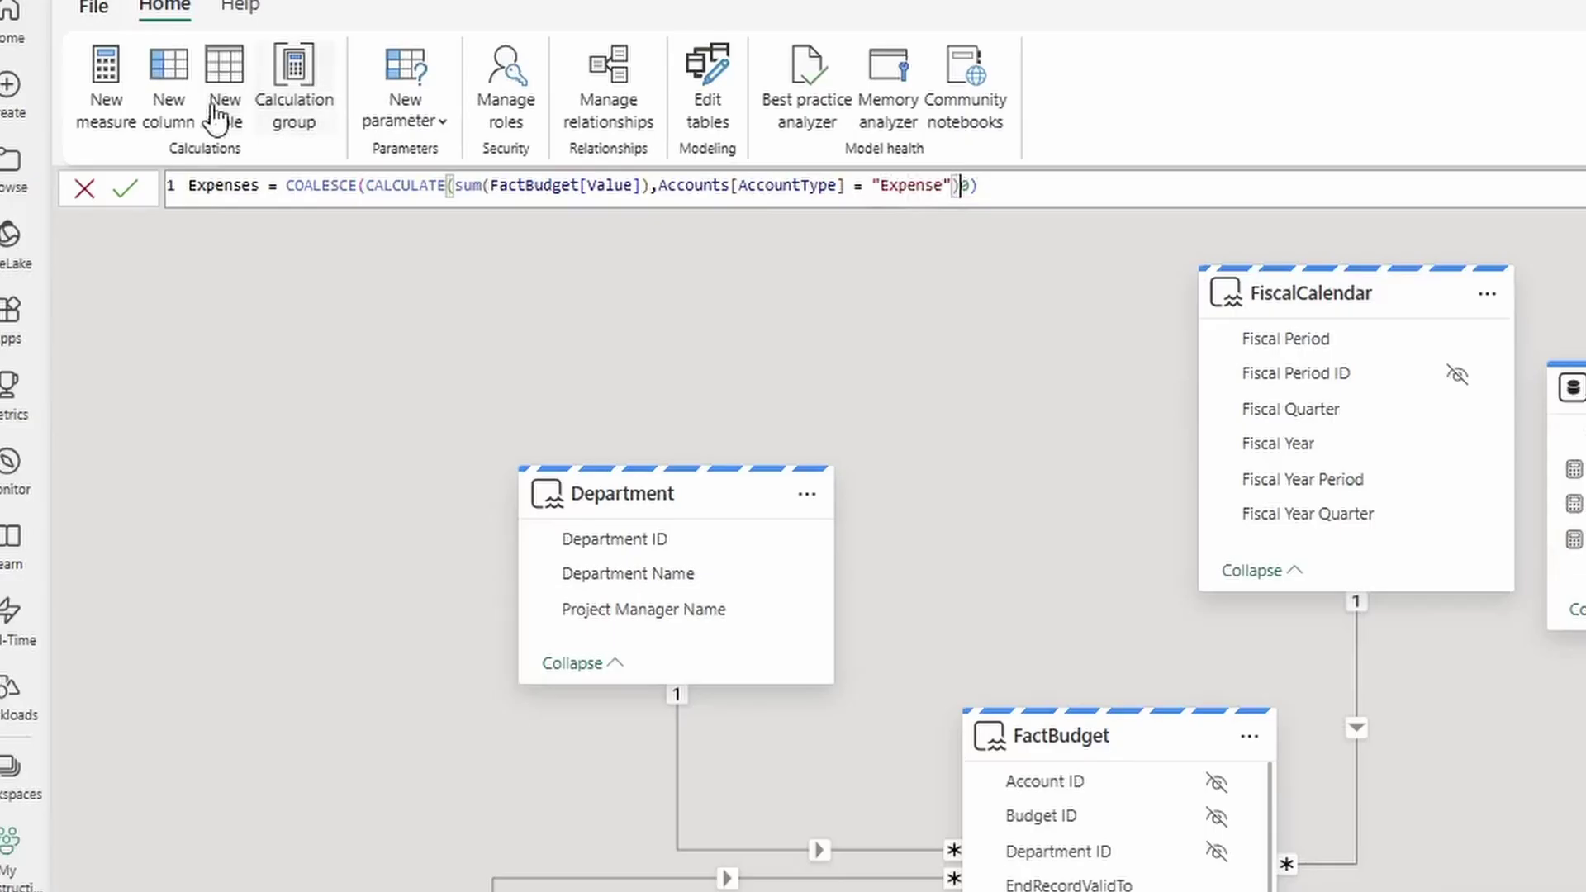
click(125, 189)
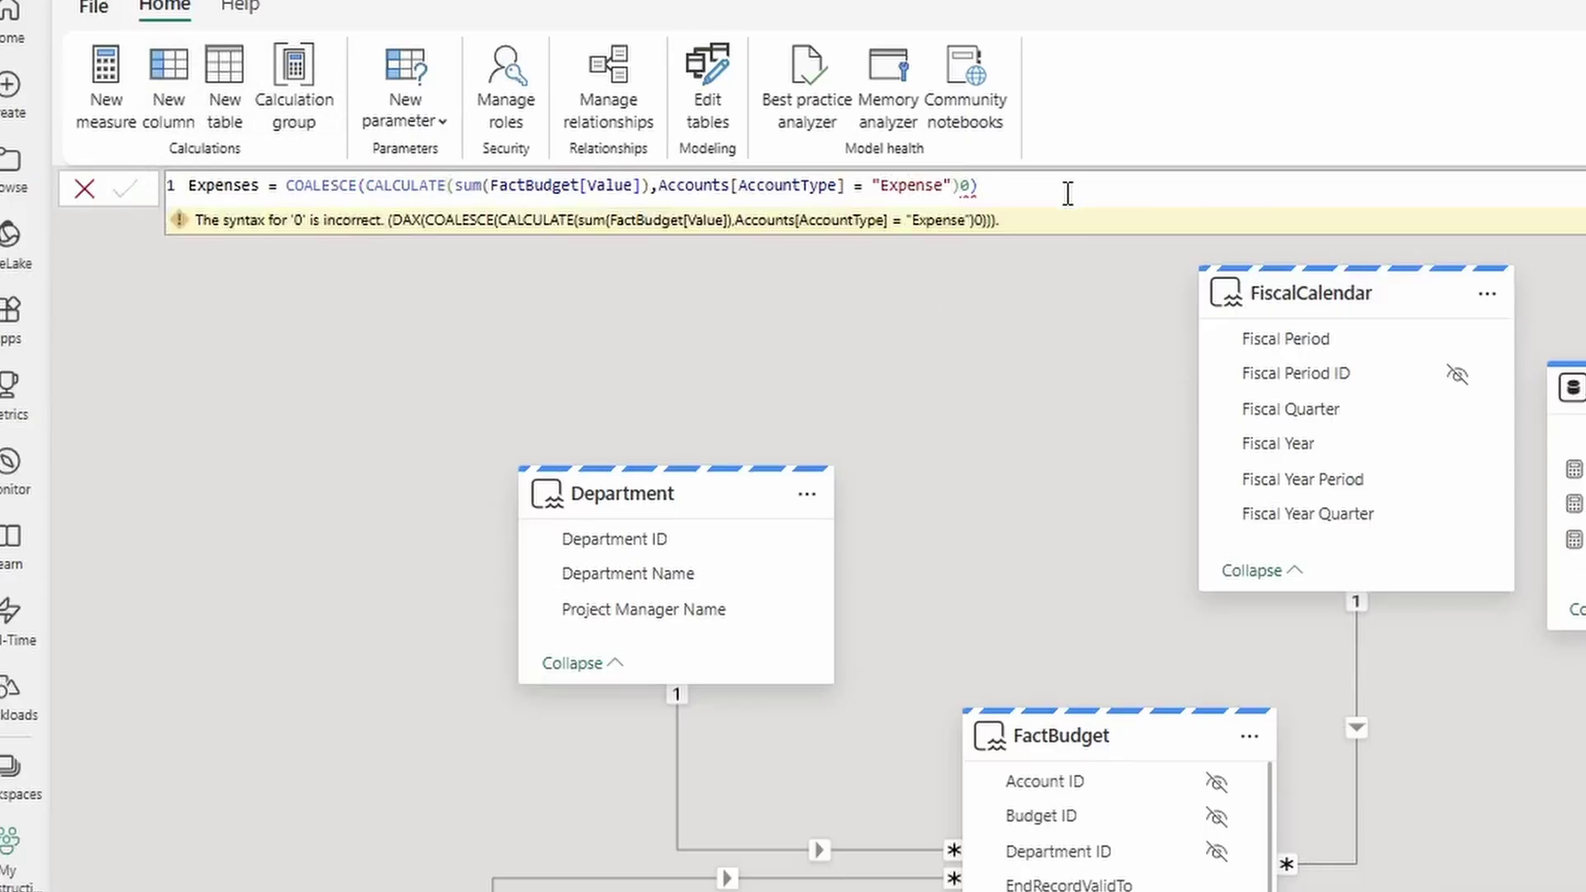
Add the missing comma before the final 0, commit, and select the whole formula for copying
click(964, 185)
text(,)
click(125, 189)
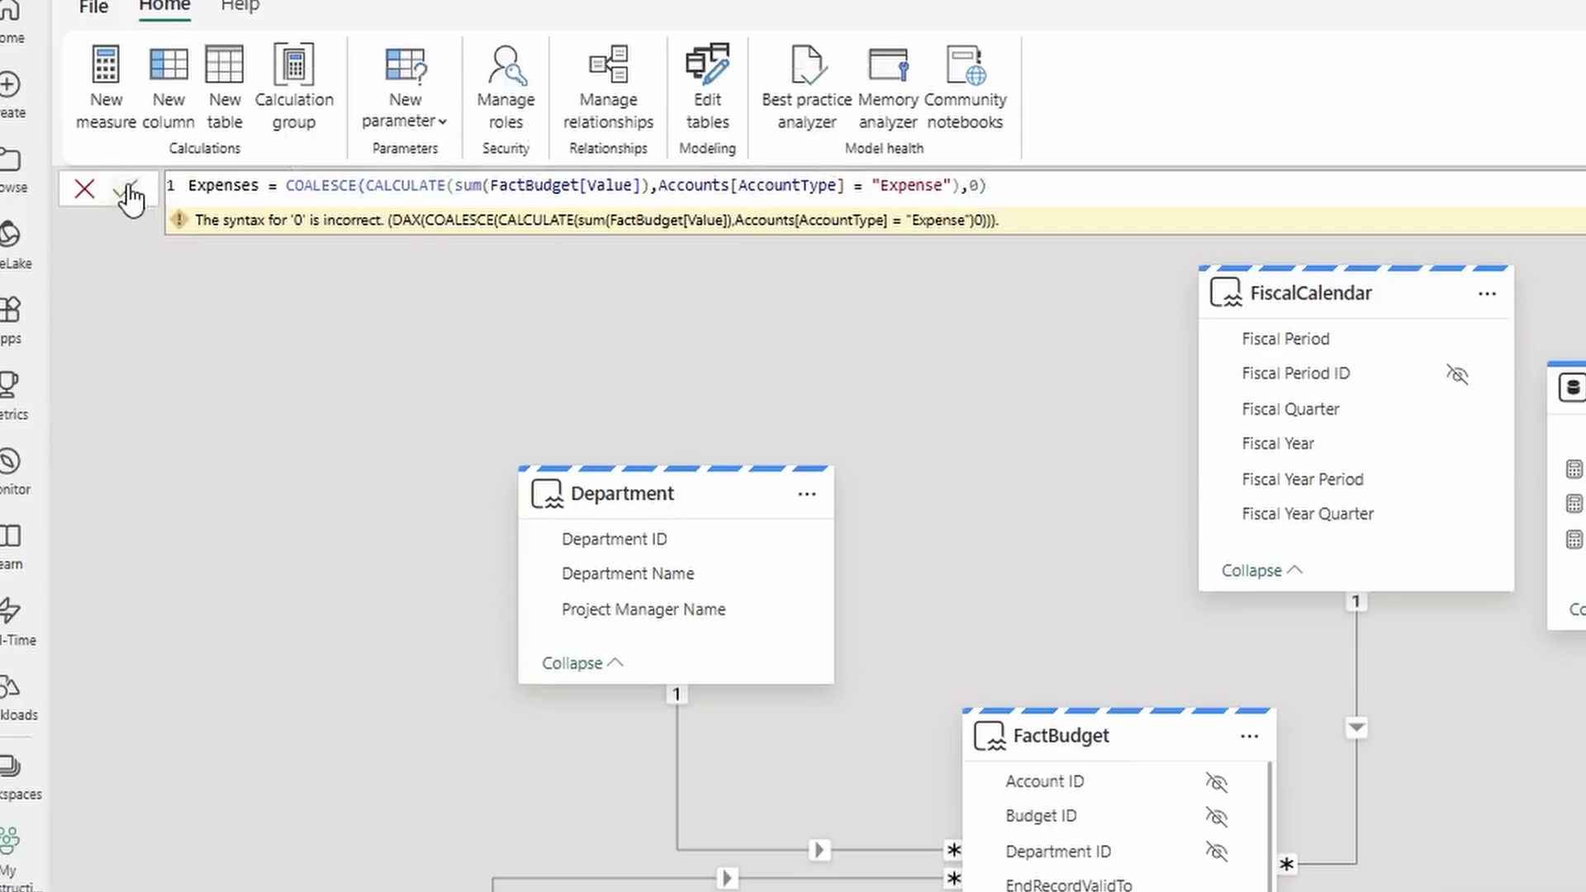
drag(997, 188, 110, 166)
key(ctrl+c)
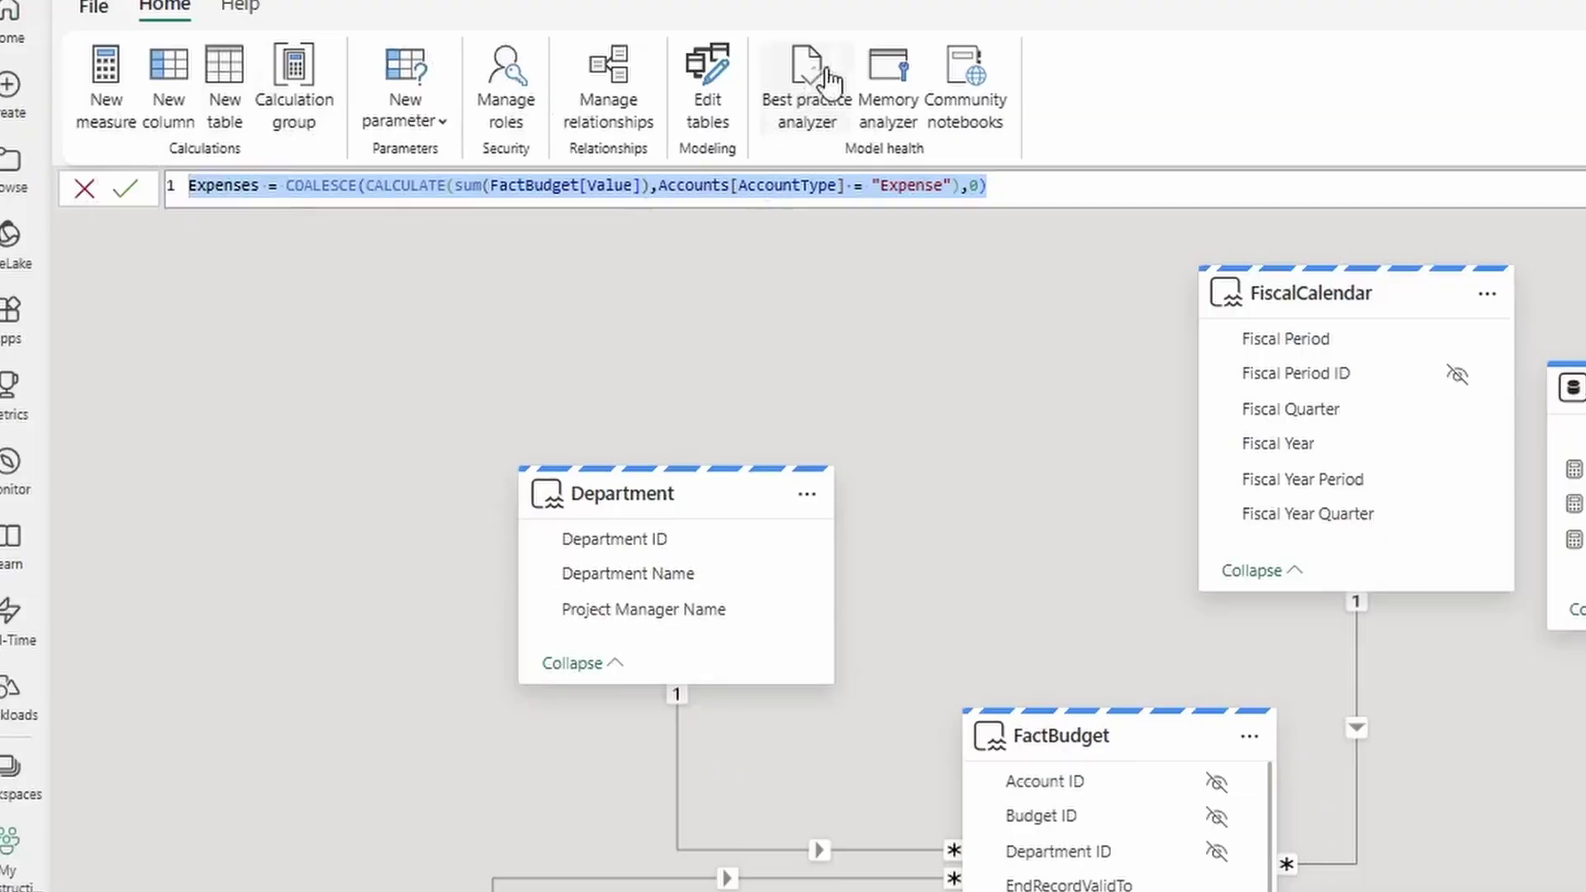
Create an Income measure from the pasted Expenses formula, filtered to AccountType "Income"
click(109, 69)
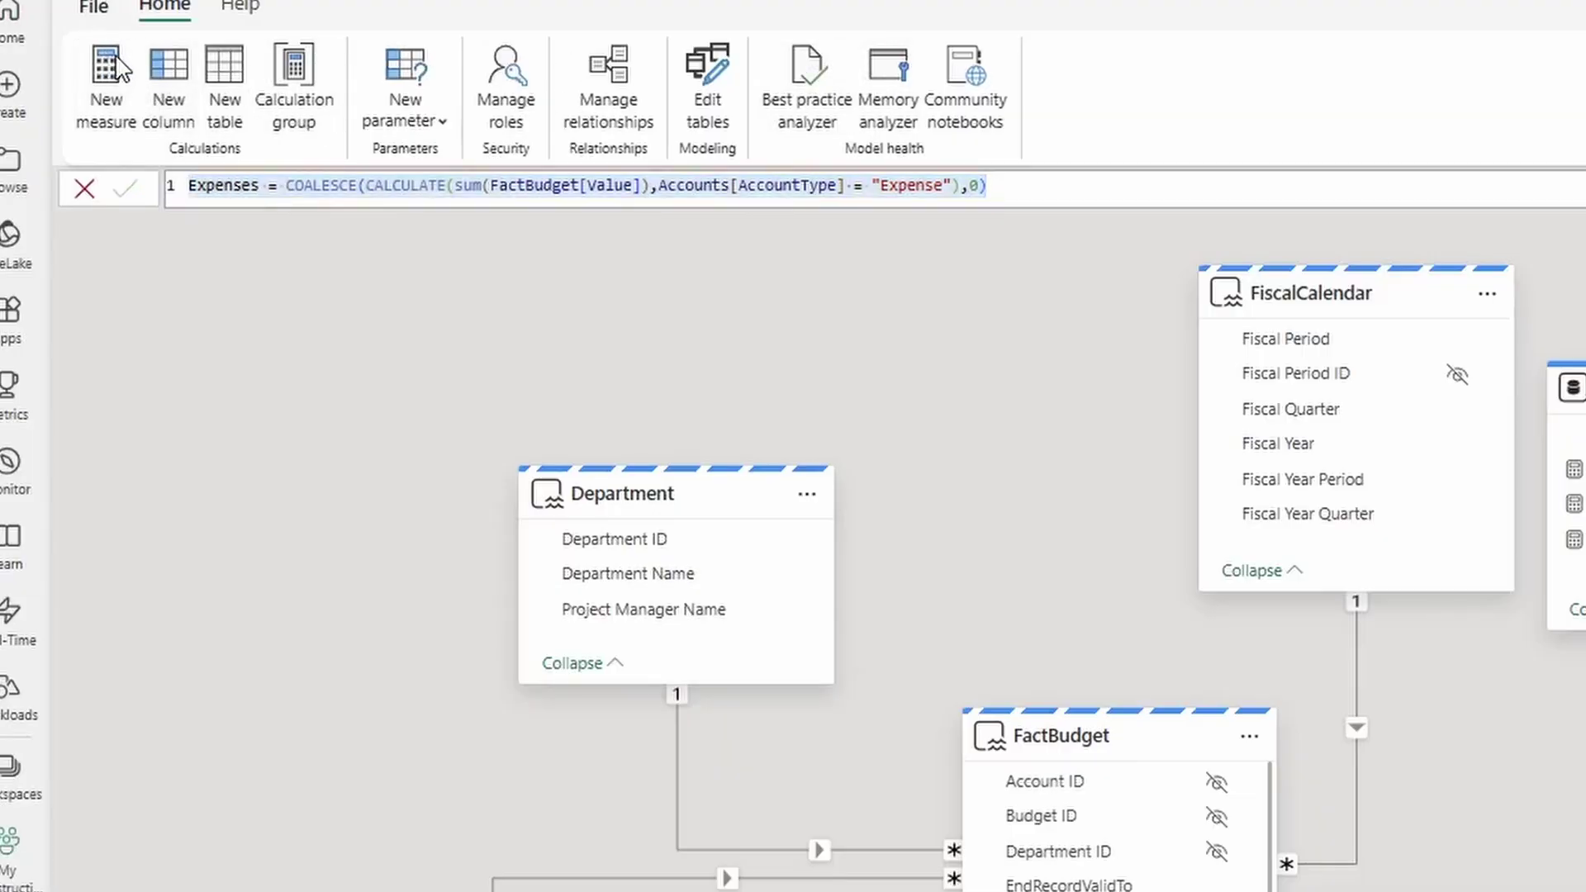
key(ctrl+a)
key(ctrl+v)
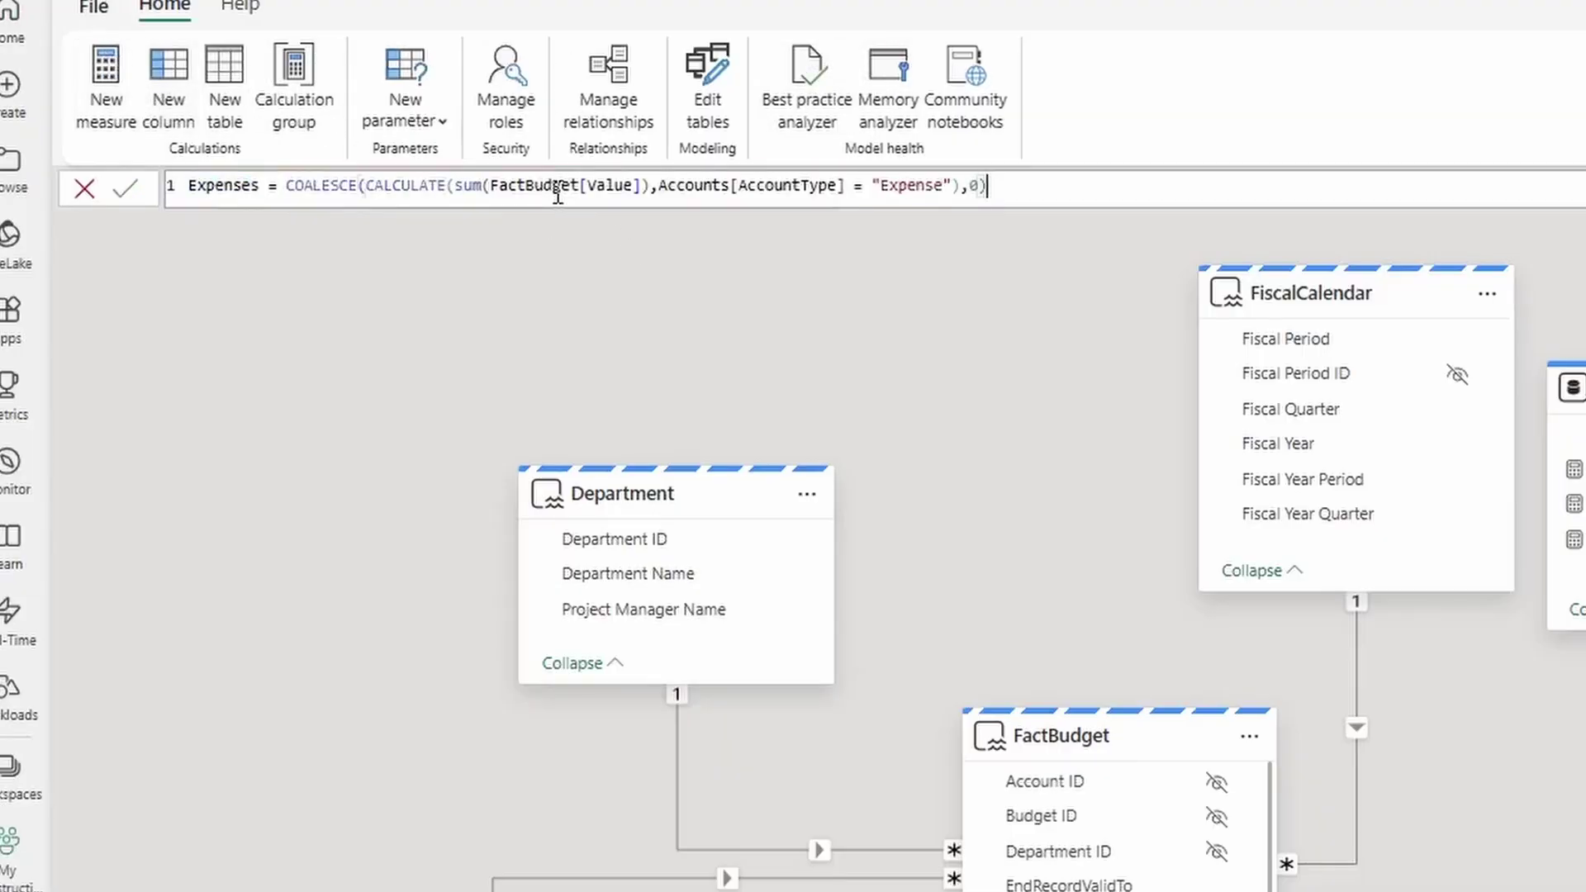
double_click(260, 186)
key(BackSpace)
text(Incom)
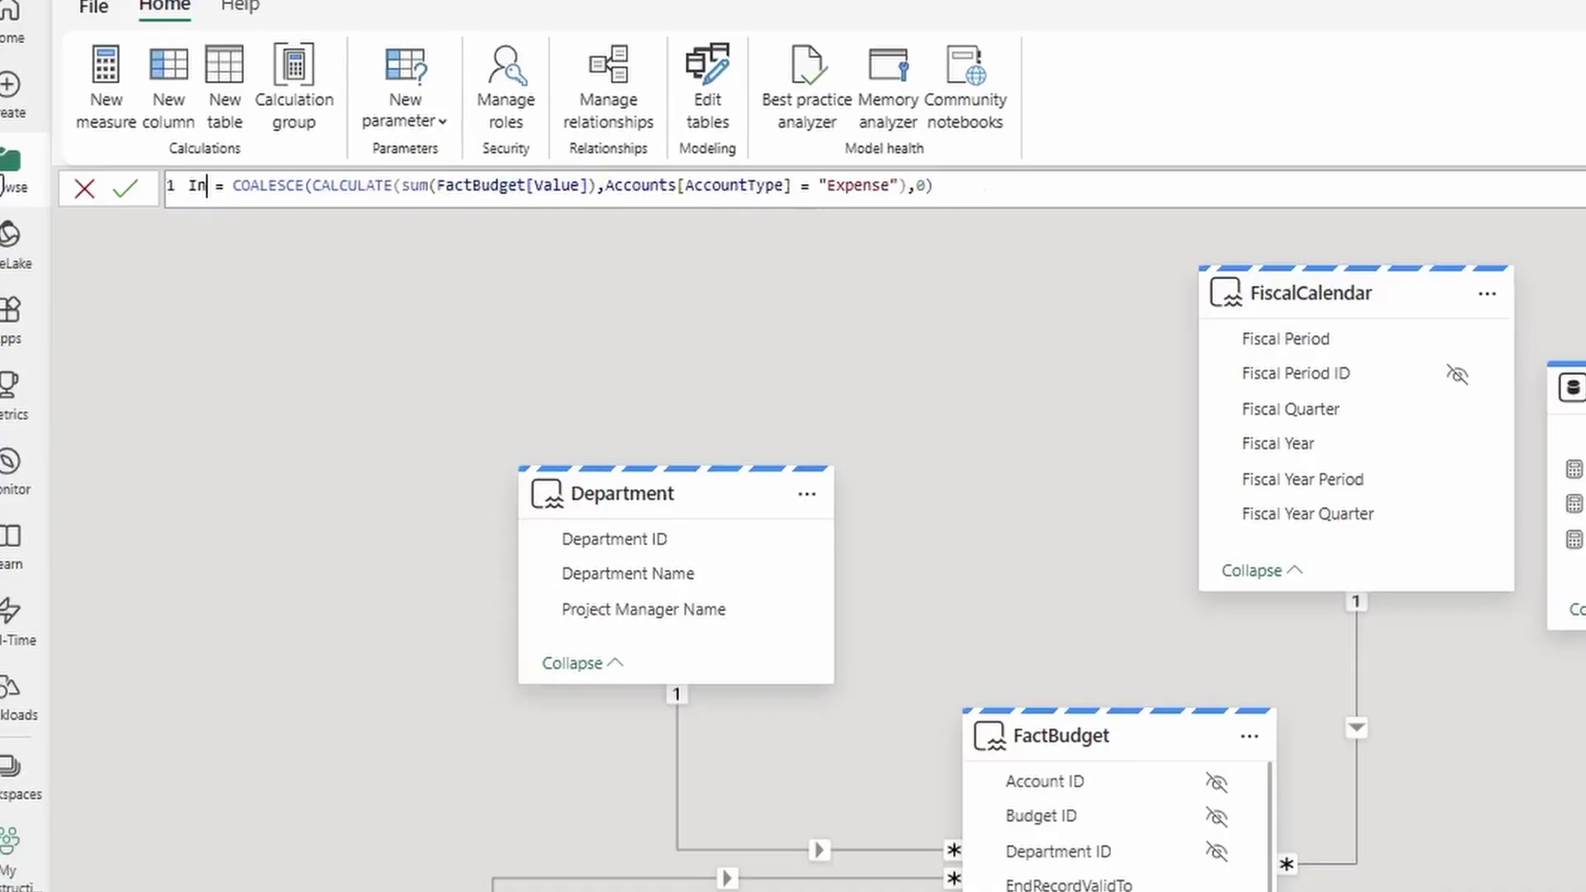
text(e)
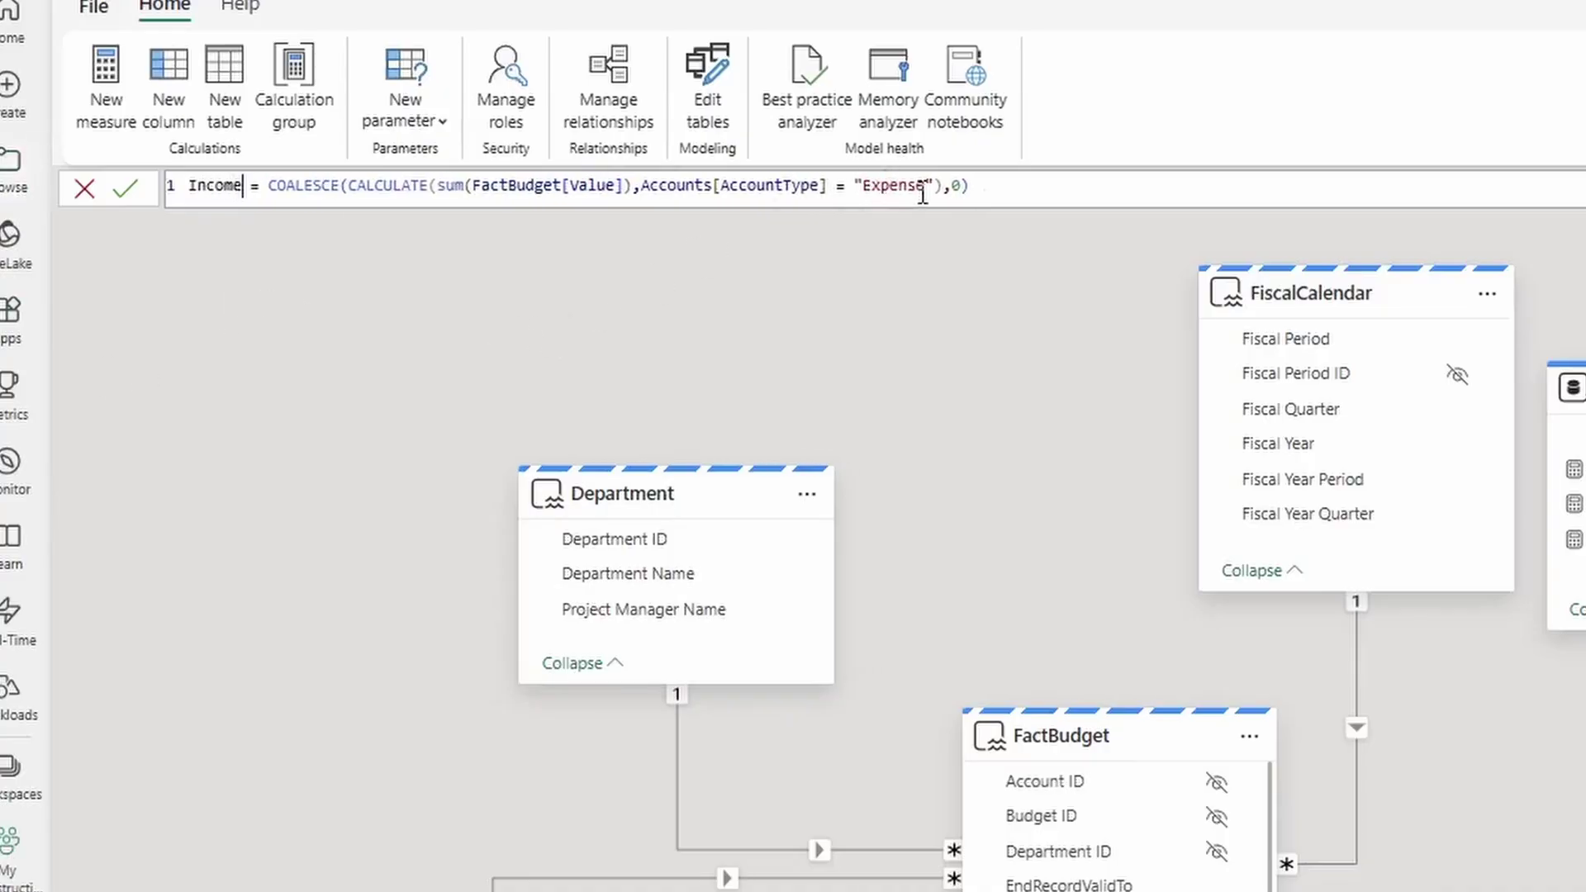
key(BackSpace)
key(BackSpace)
key(BackSpace)
key(BackSpace)
key(BackSpace)
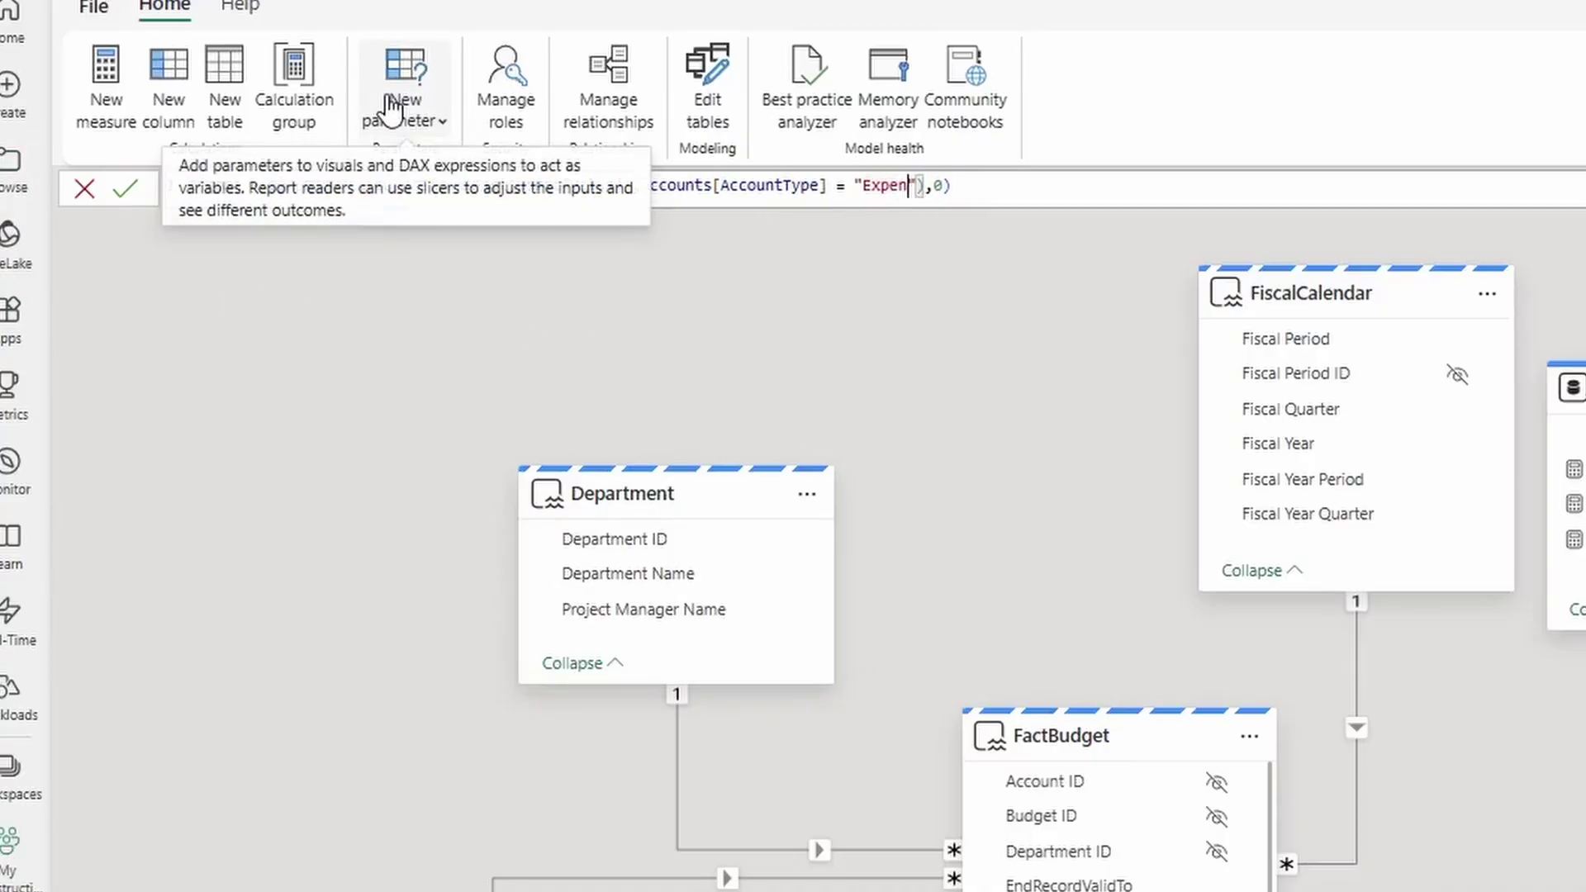
key(BackSpace)
key(BackSpace)
text(Income)
click(125, 189)
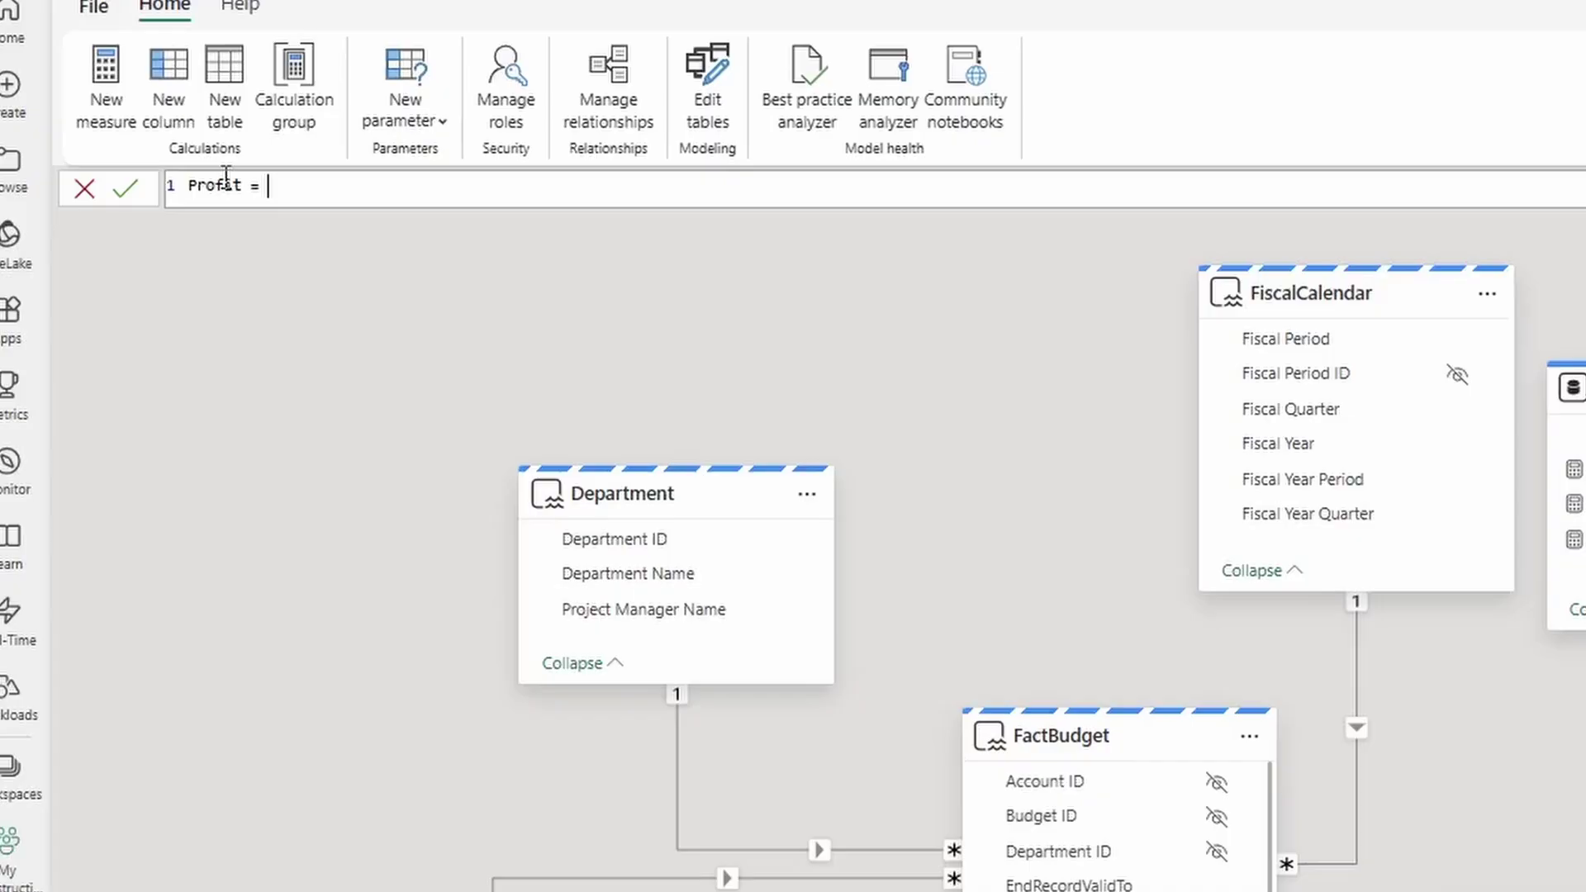
Create the Profit measure as [Income] - [Expenses]
text(U)
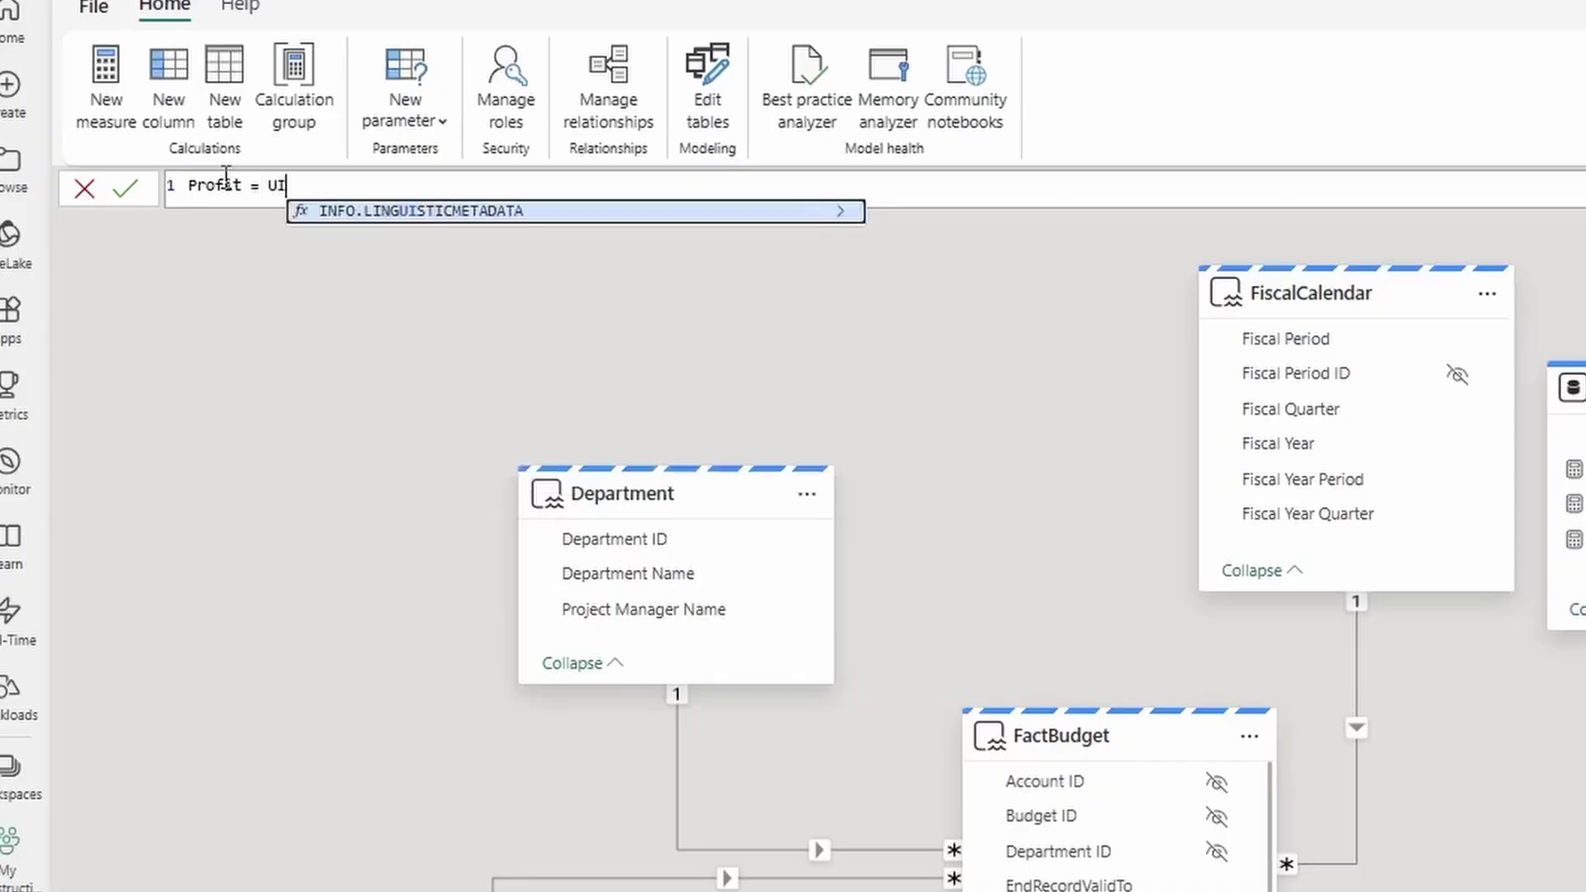
key(BackSpace)
text(Incom)
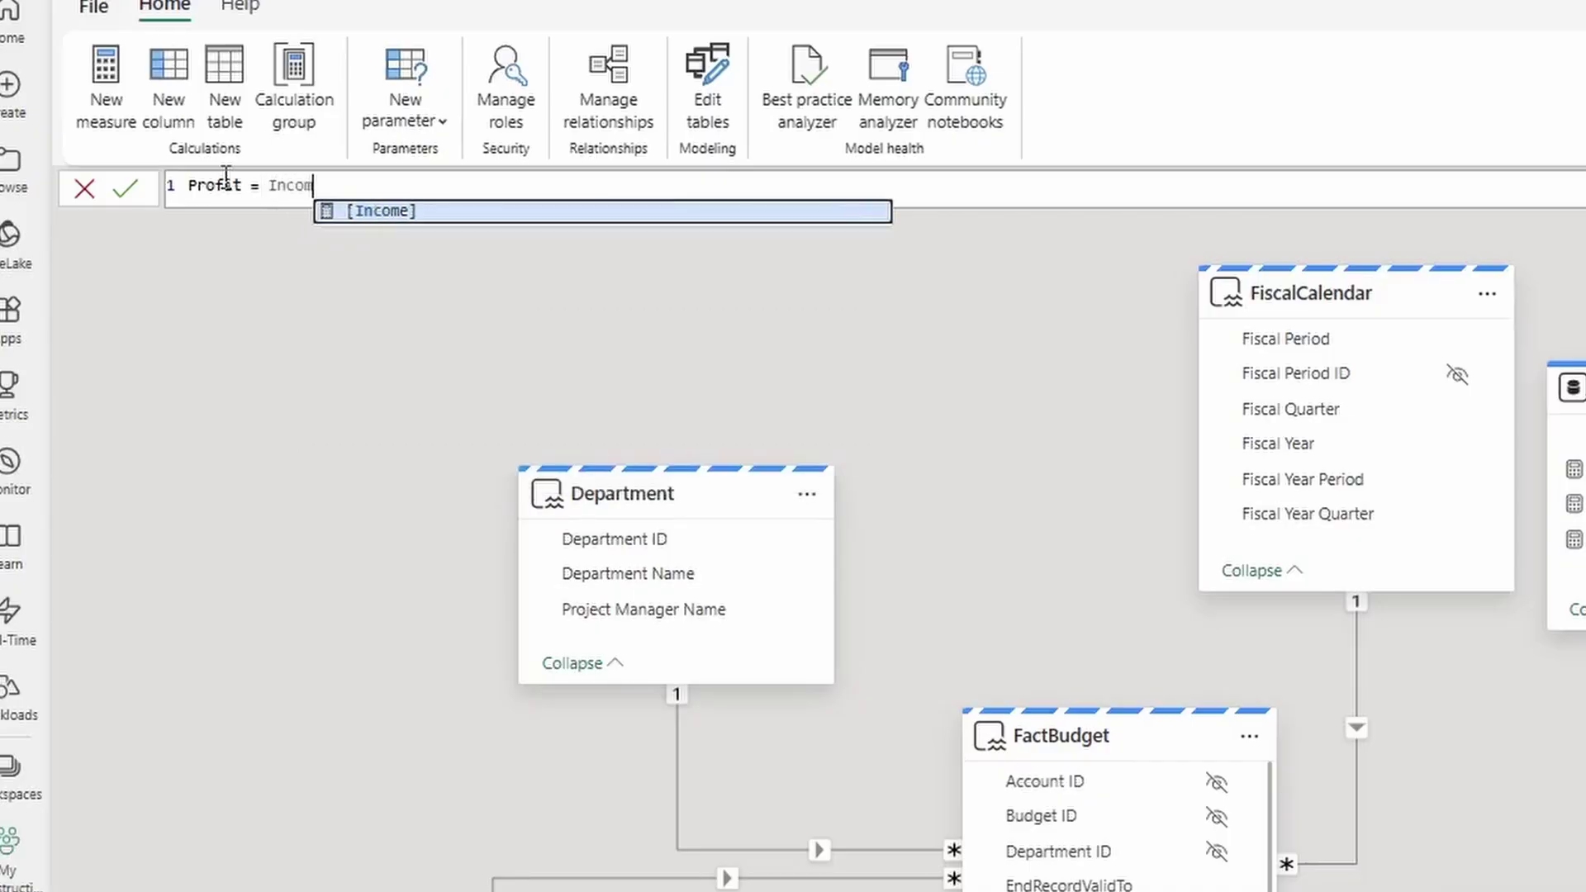
key(Tab)
text(- [Expe)
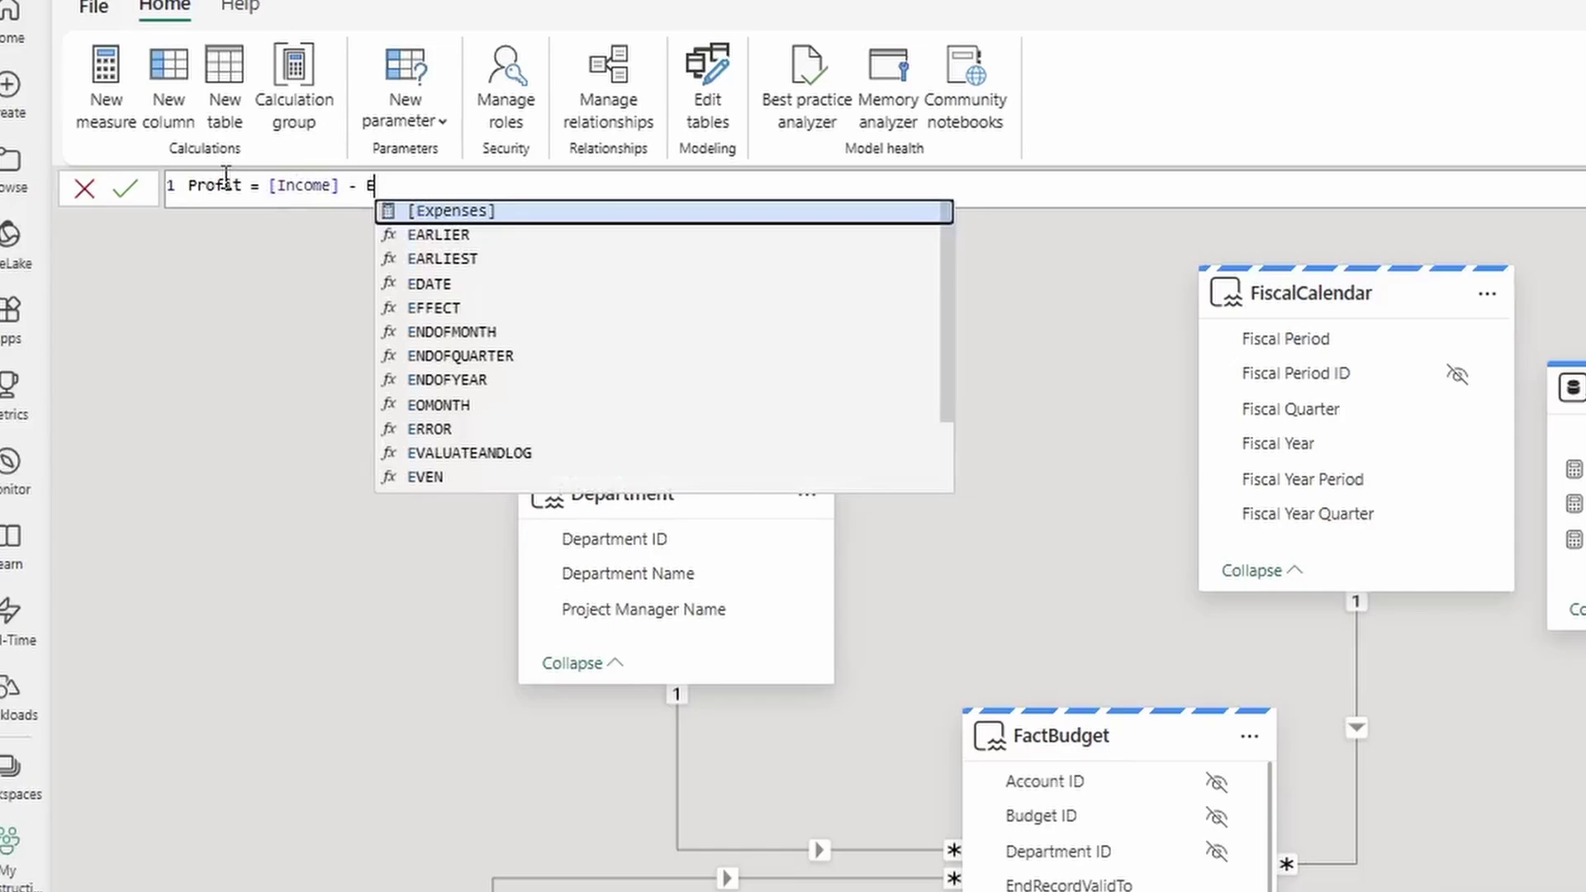
key(Tab)
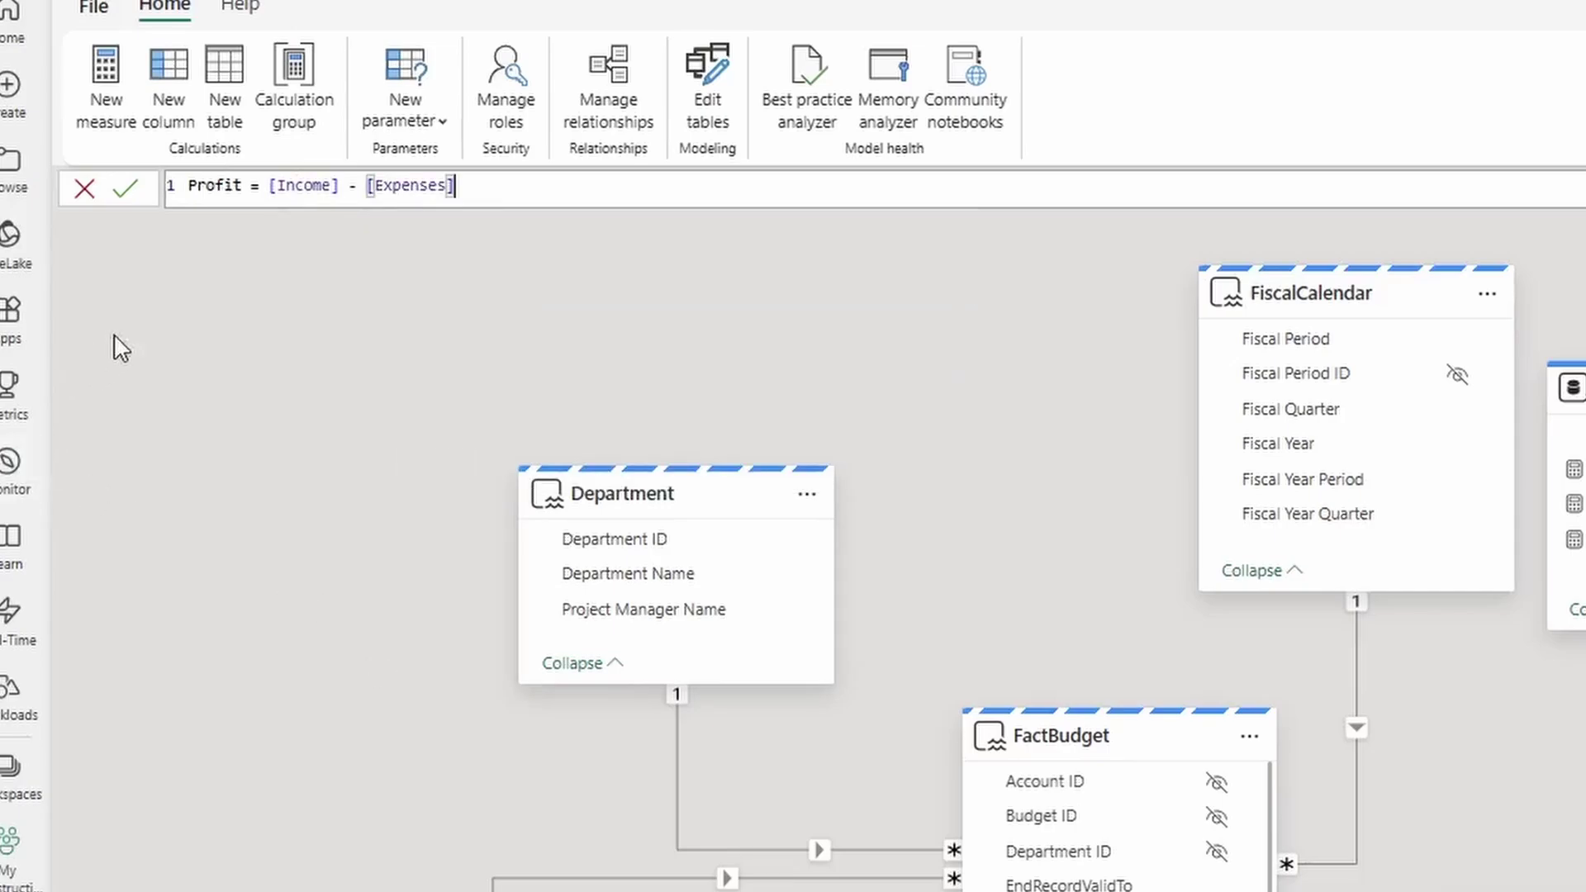
click(123, 188)
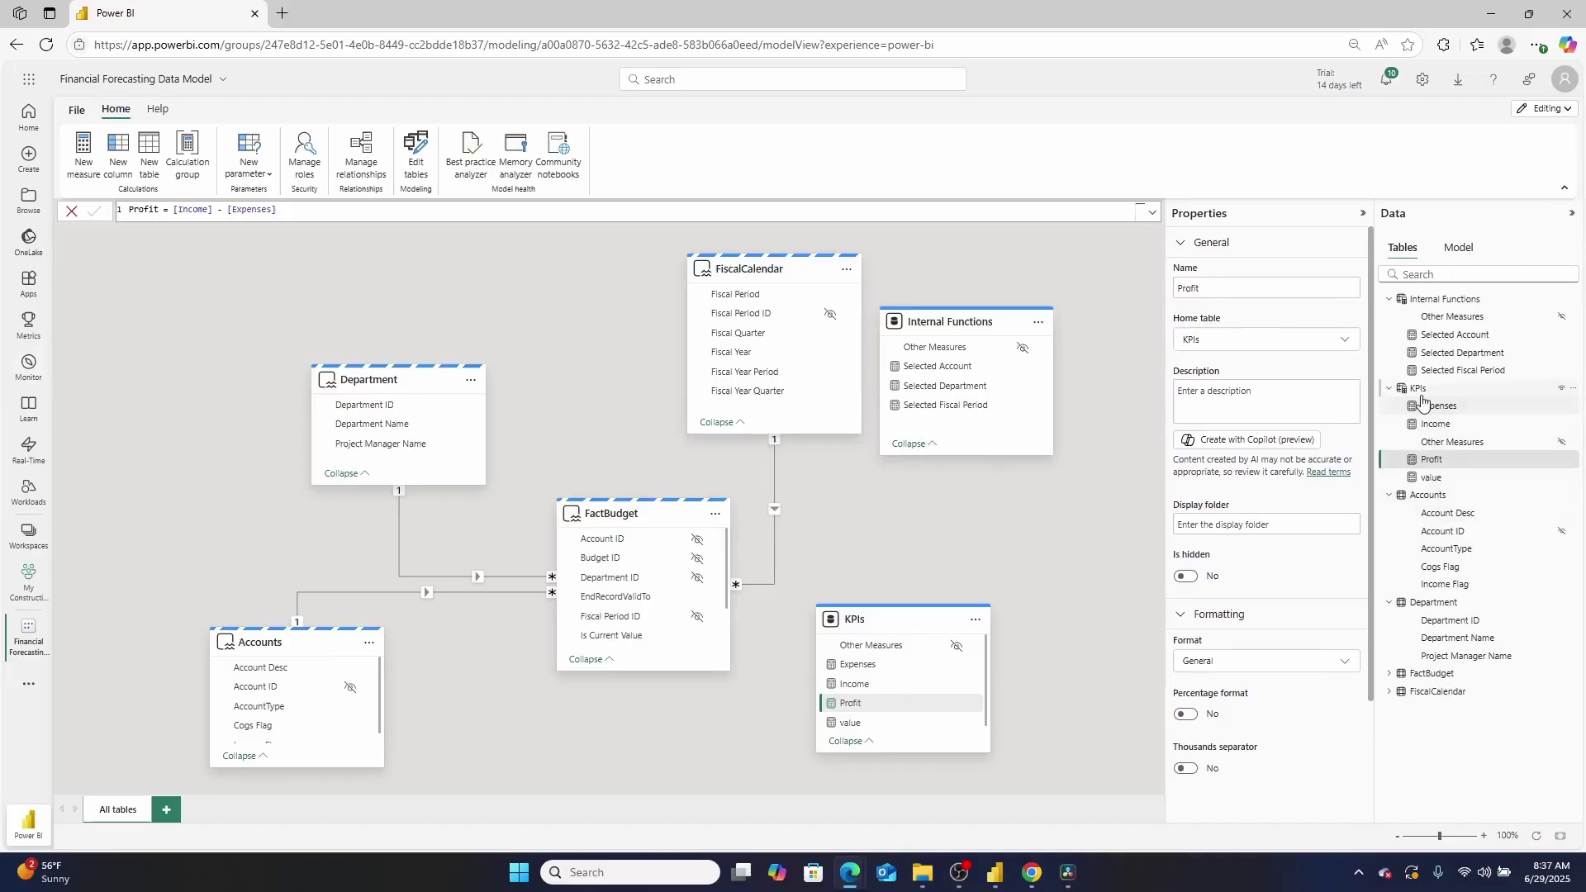
Review the Expenses measure's format choices without changing them
click(1438, 406)
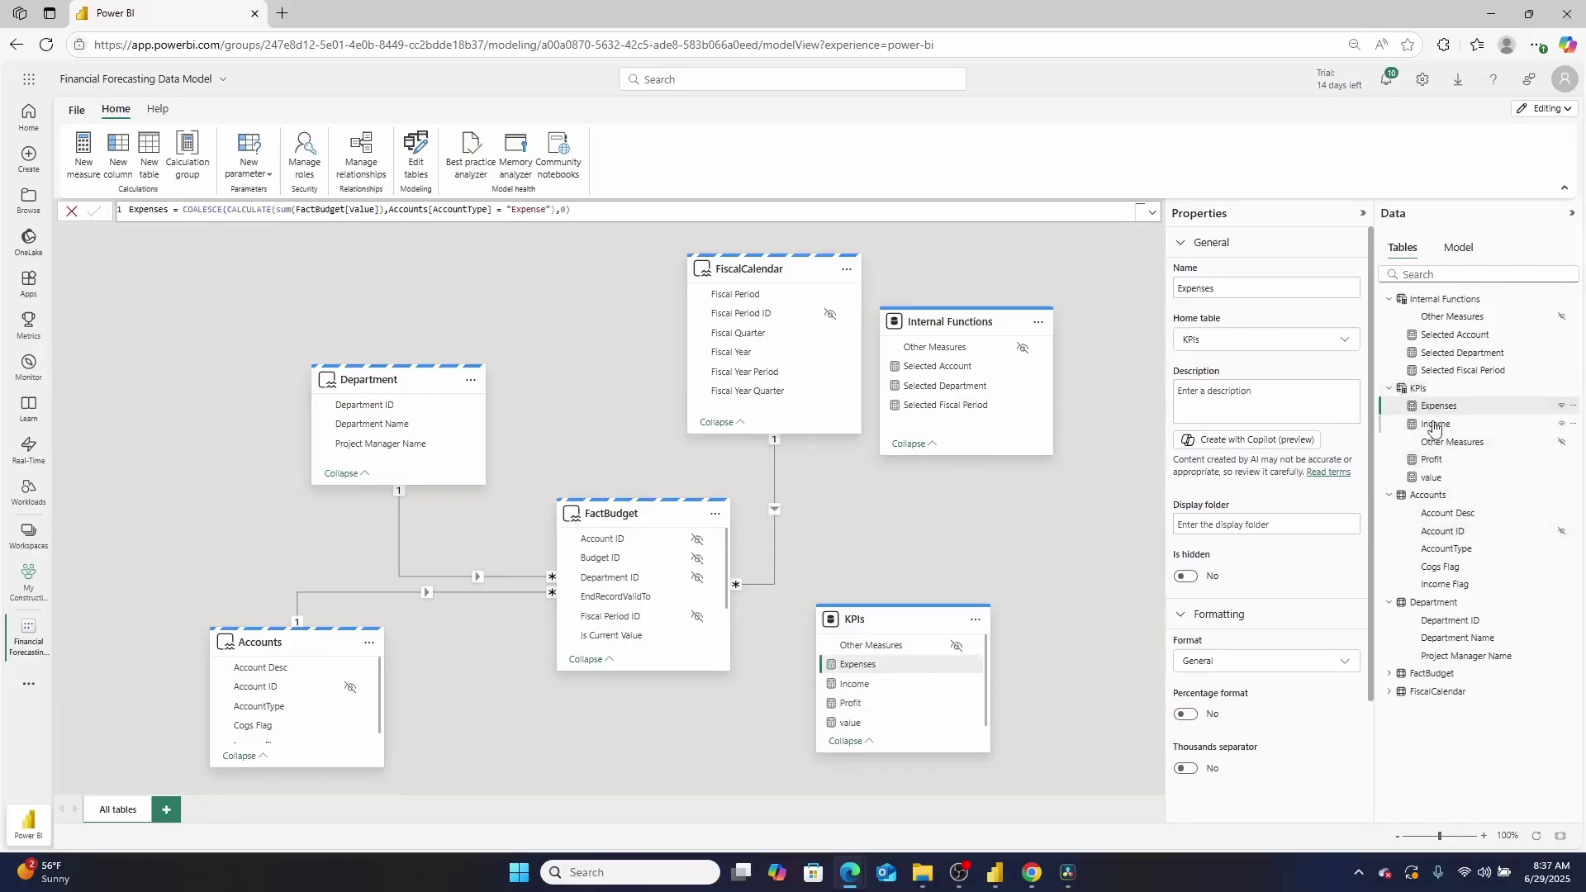
click(1300, 659)
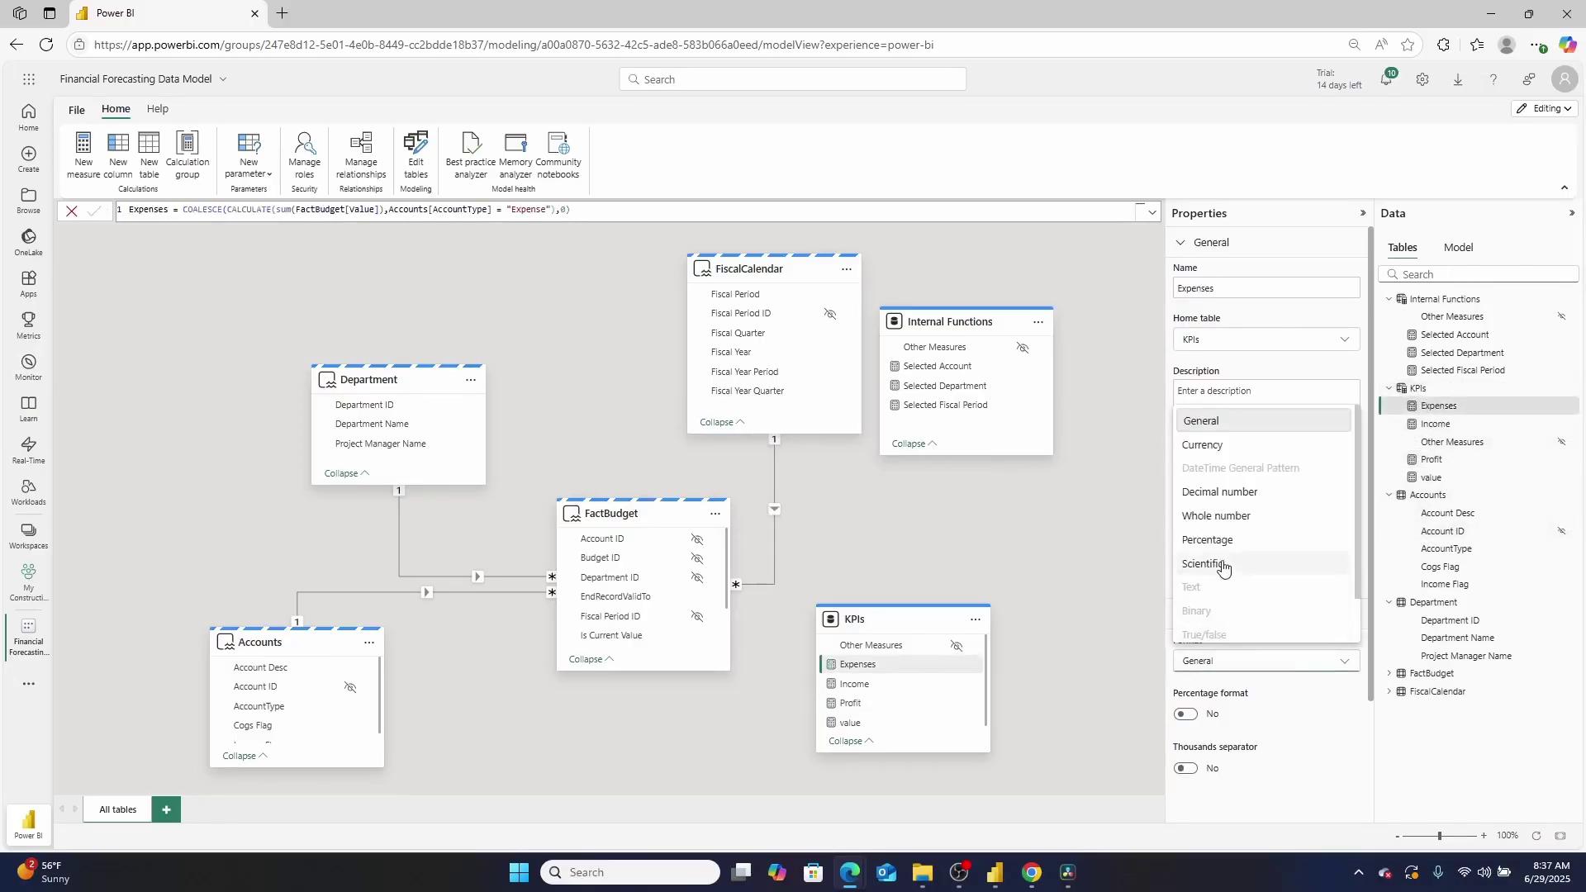
click(1222, 420)
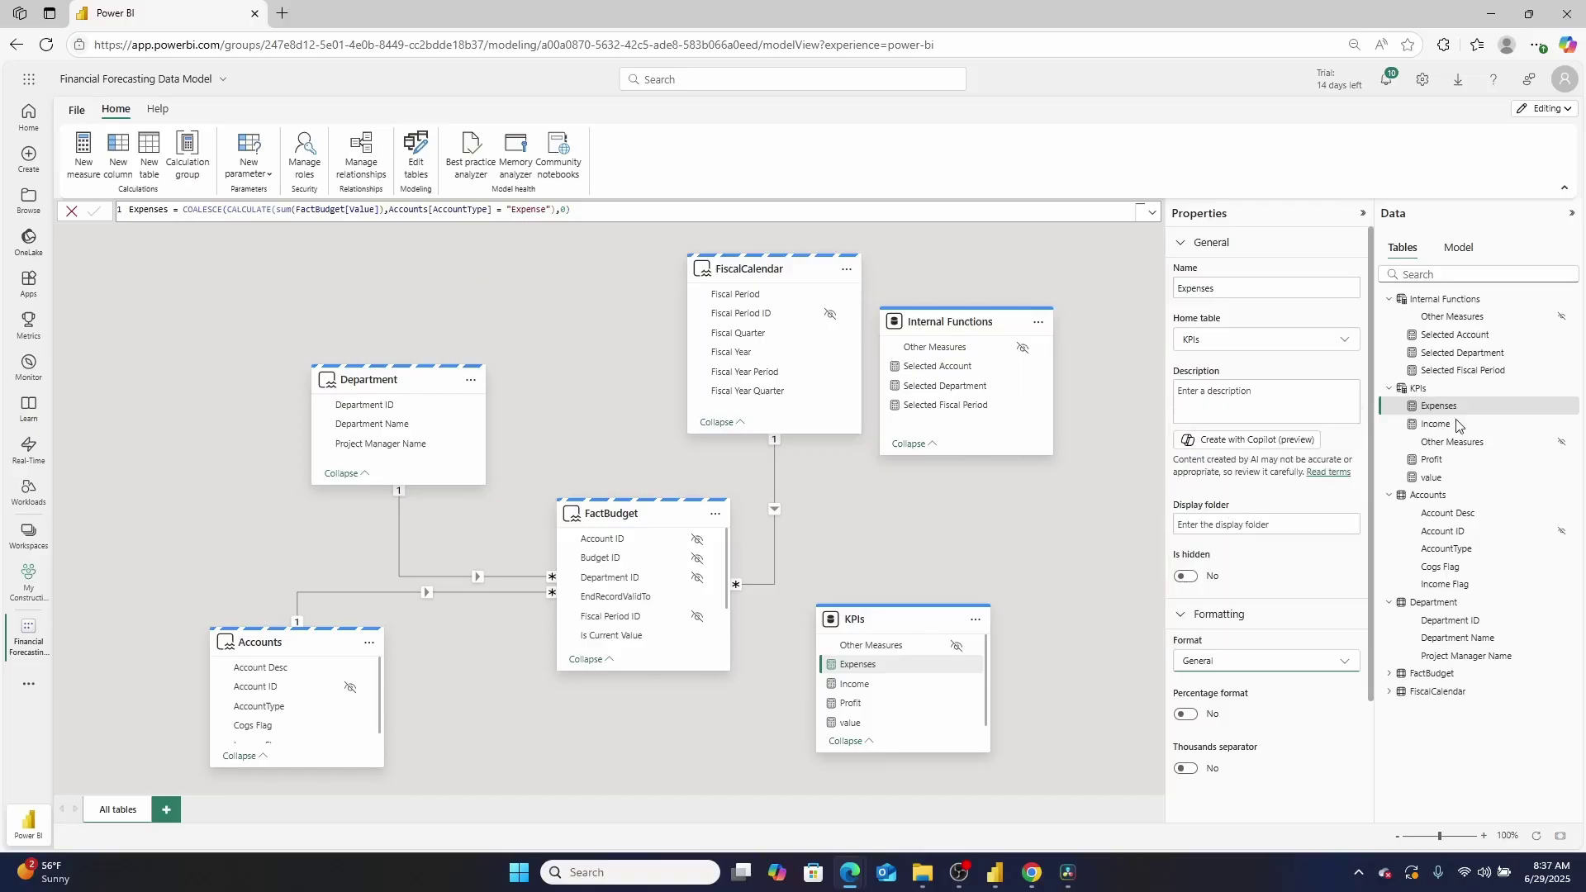
Format Income, Profit and value as Currency, then return to Power BI Desktop
click(1439, 424)
click(1251, 661)
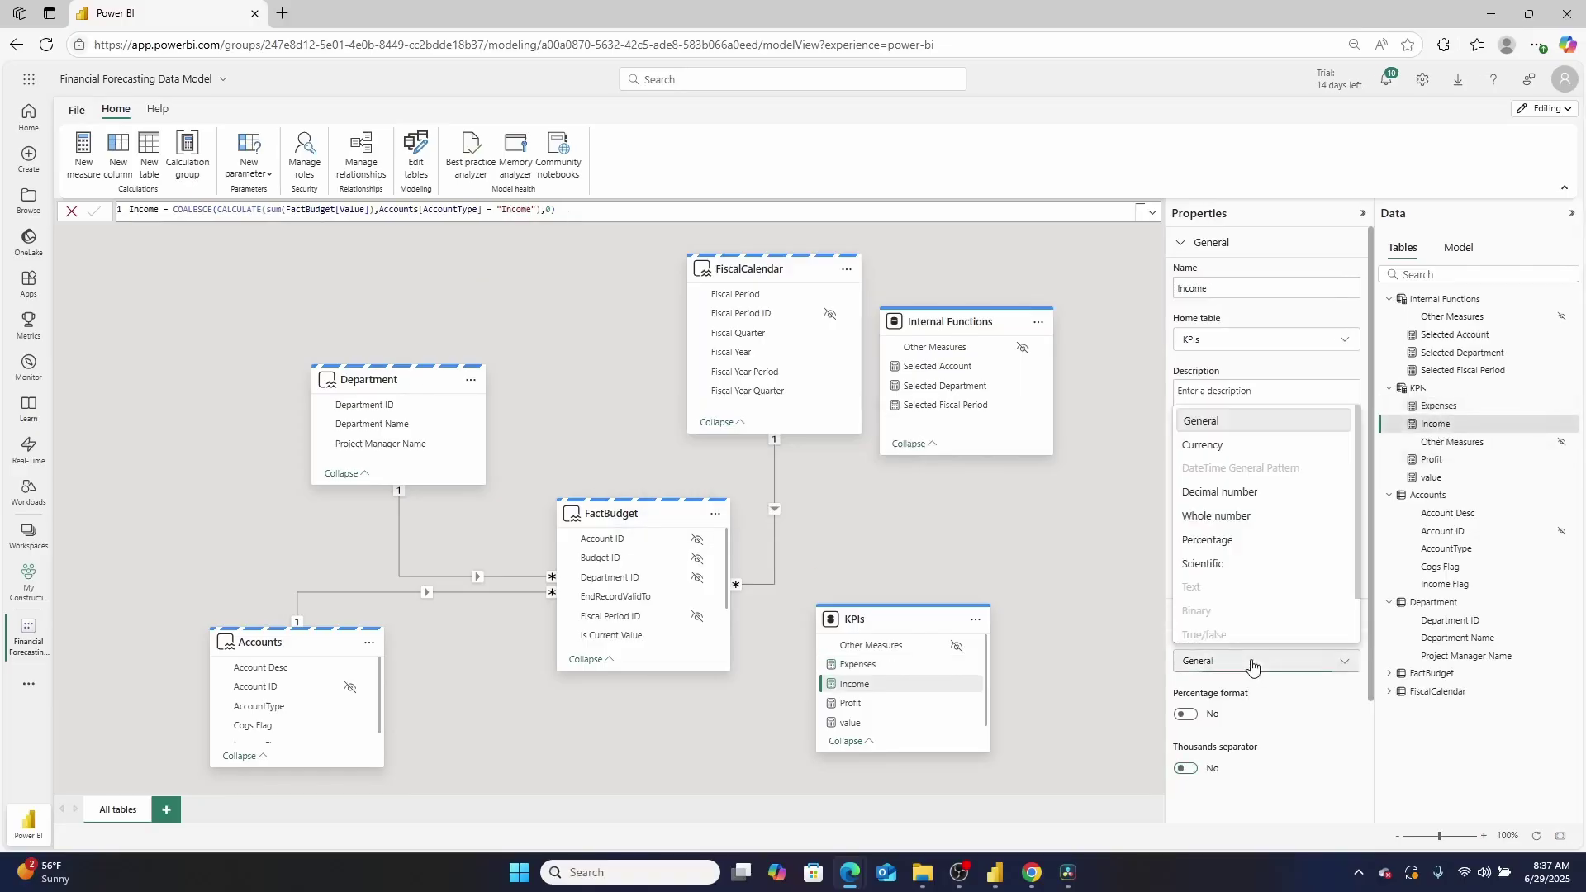
click(1210, 431)
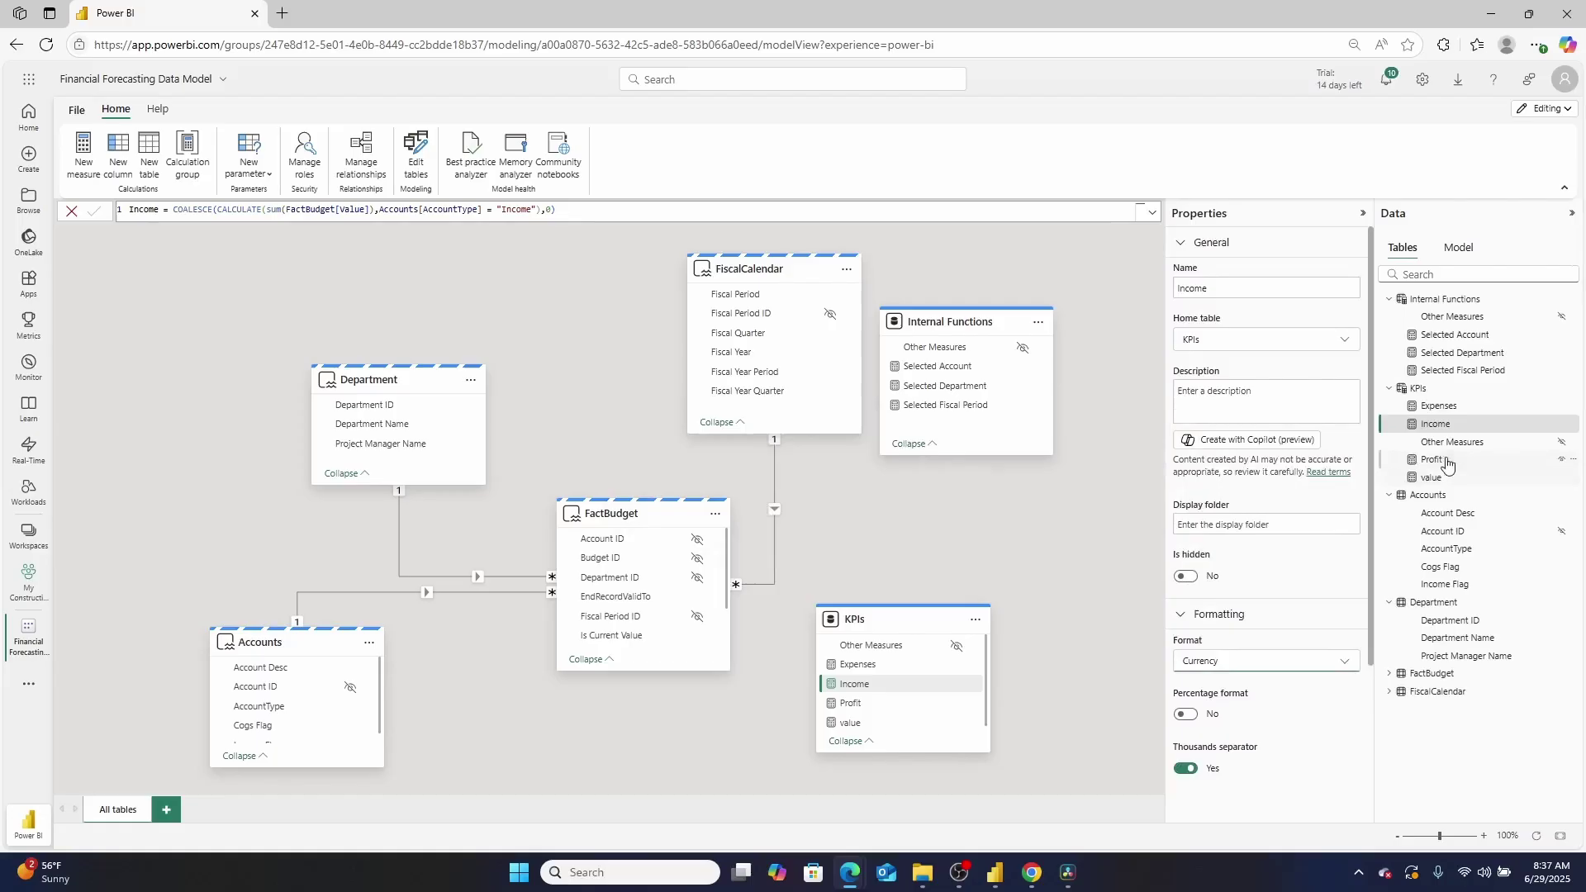
click(1446, 461)
click(1242, 664)
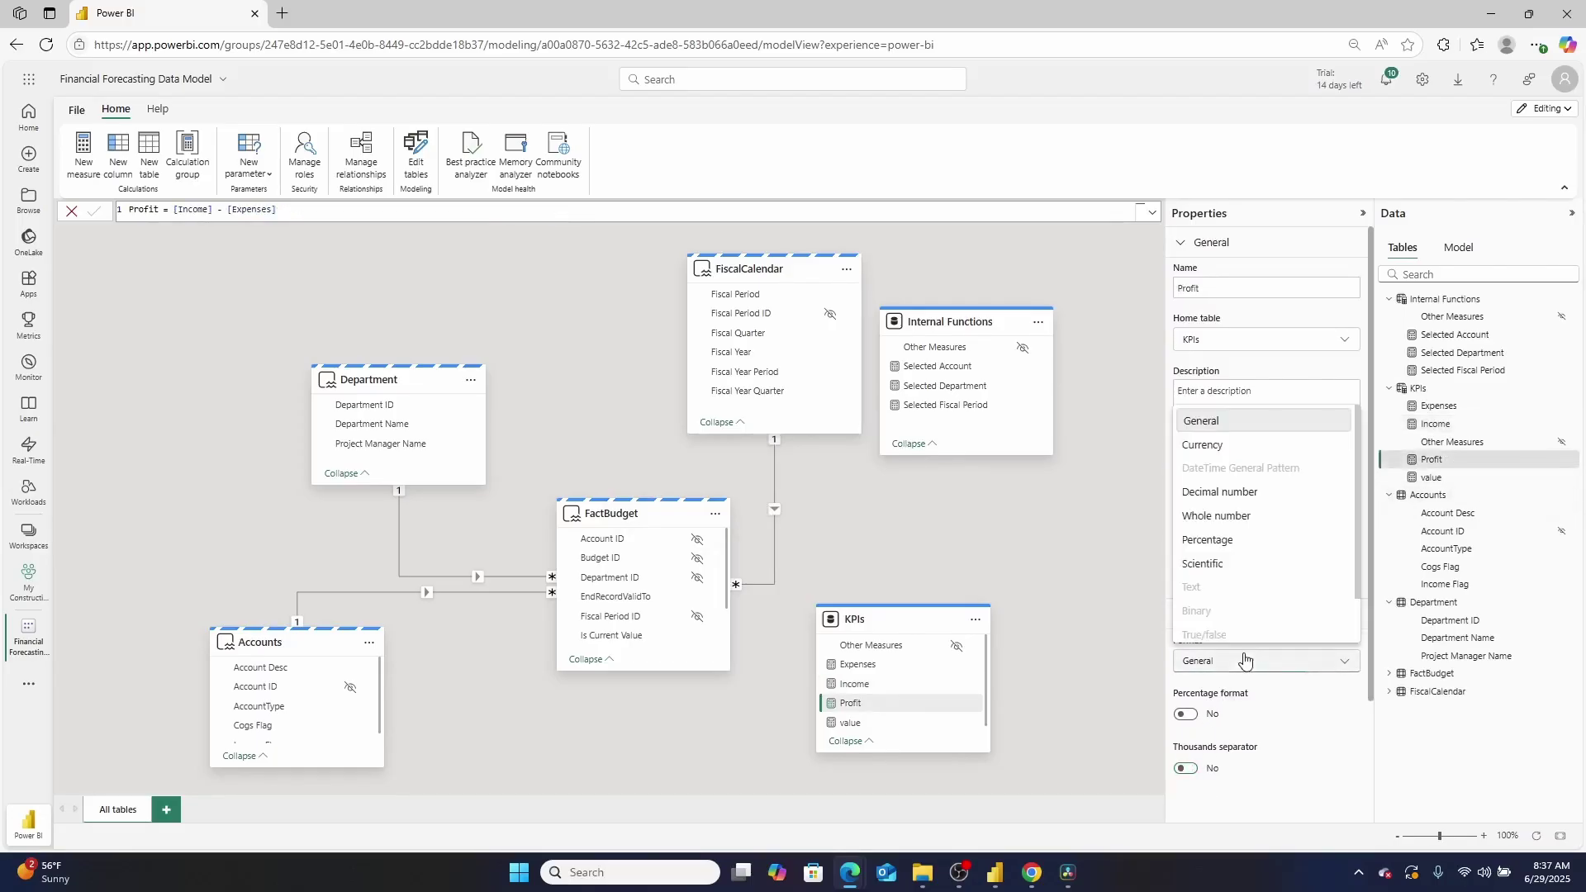
click(1210, 443)
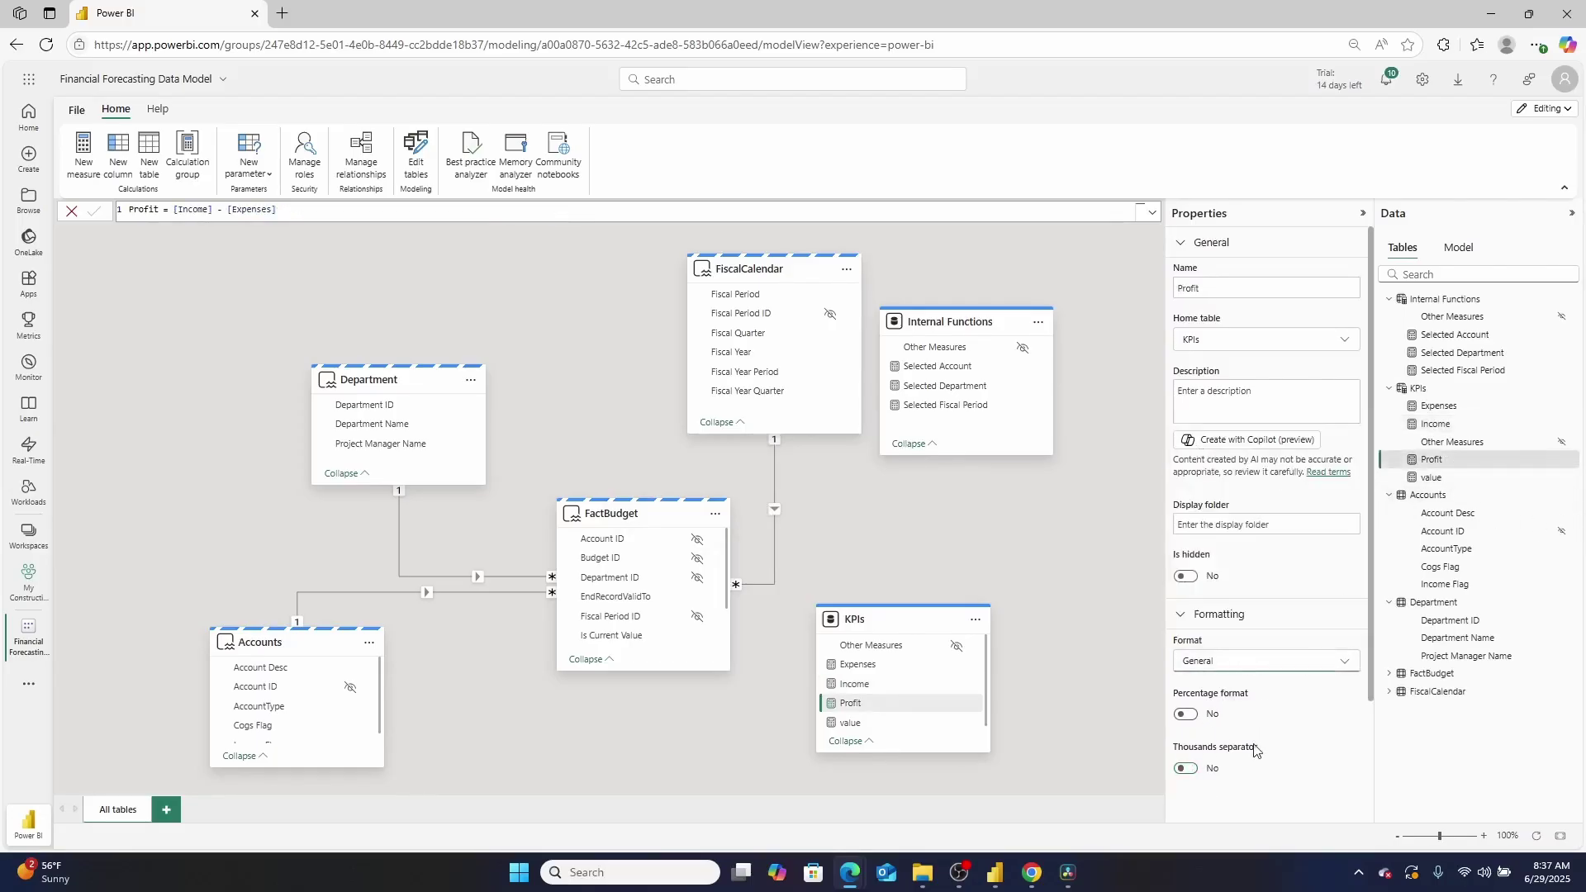
click(1431, 477)
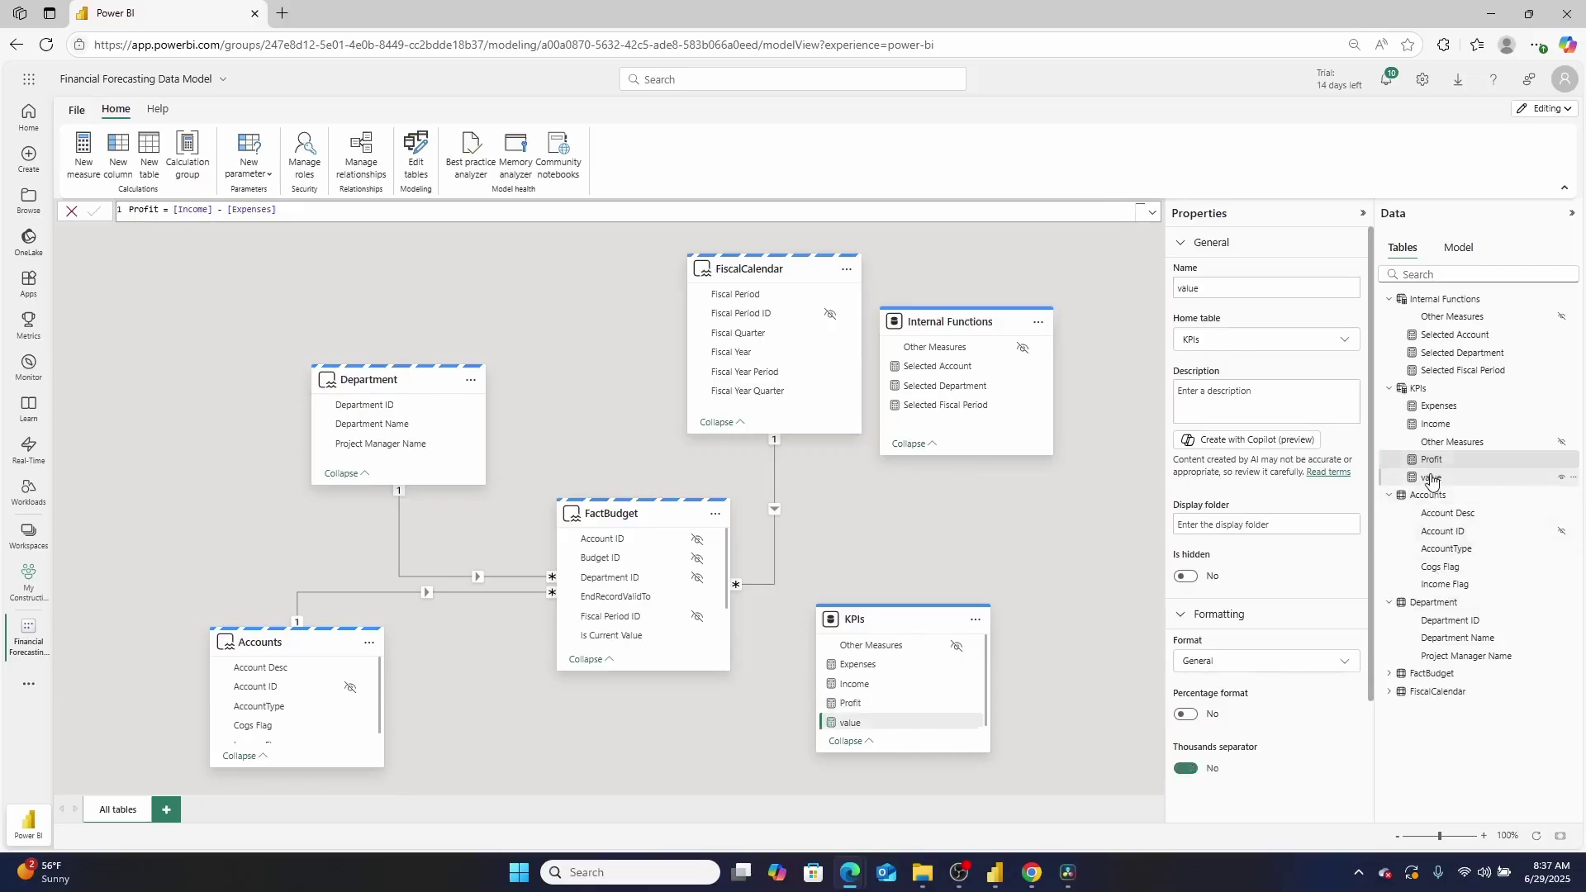
click(1292, 675)
click(1201, 442)
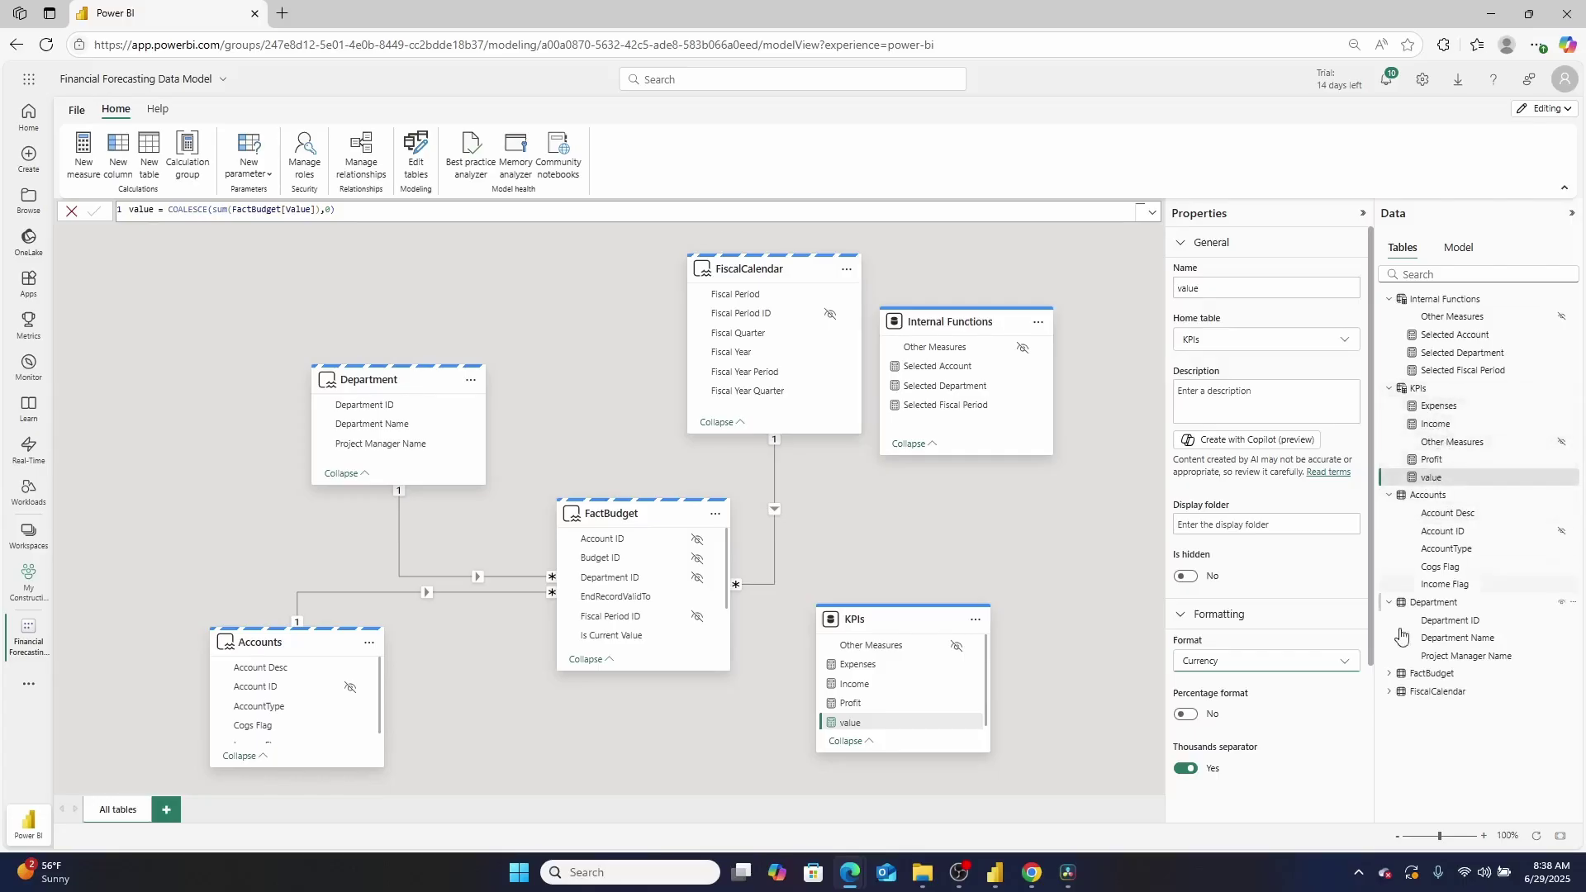
click(1004, 877)
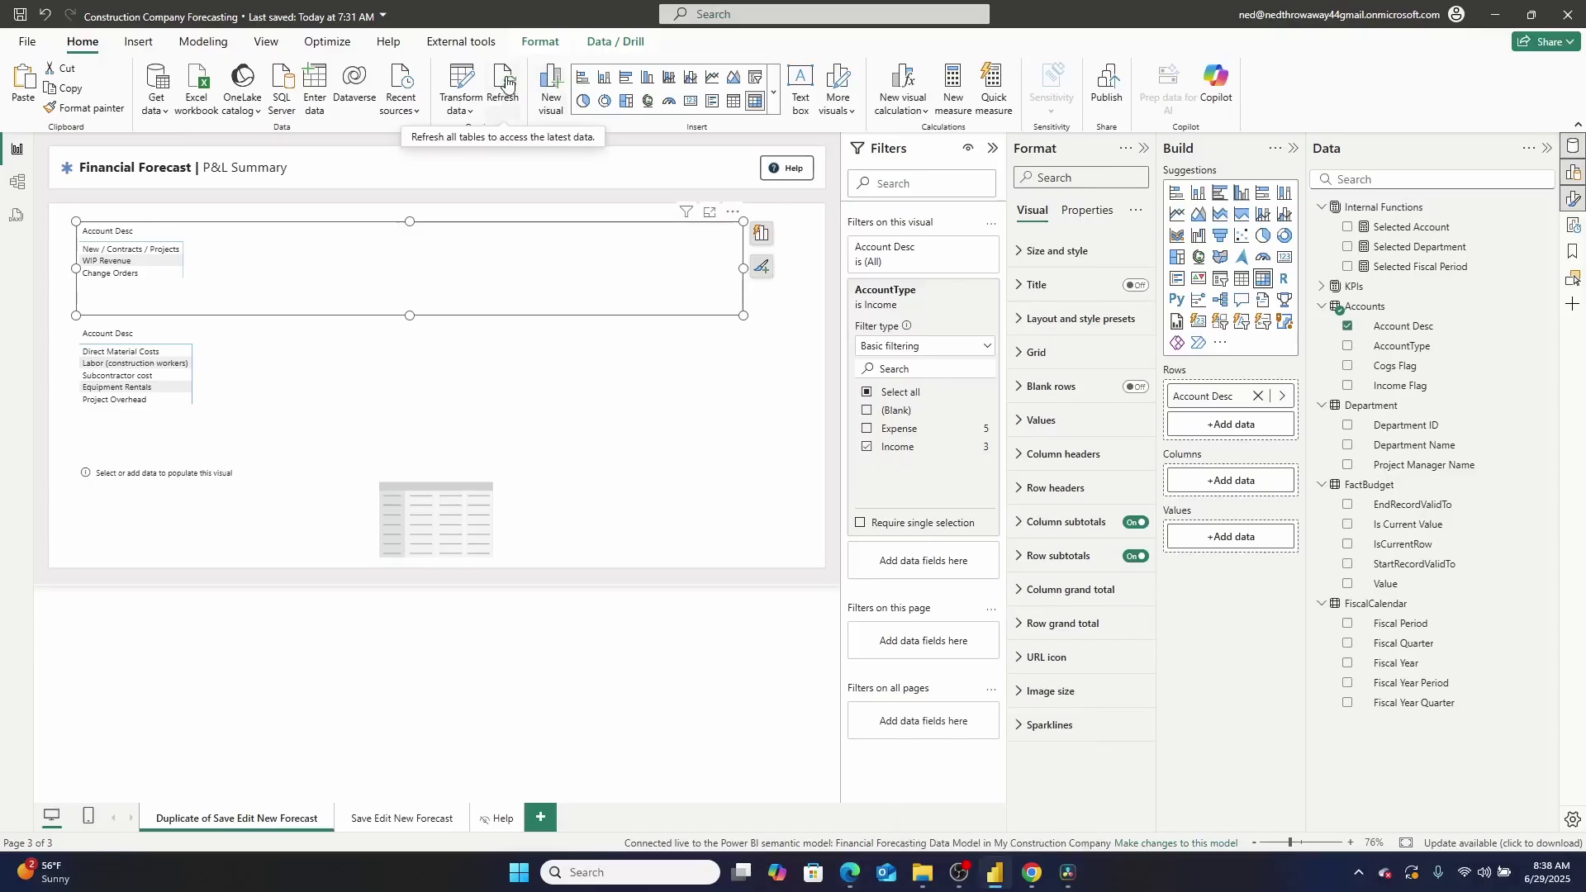
Refresh the data, add Expenses as the top matrix's values and Fiscal Period as its columns
click(506, 83)
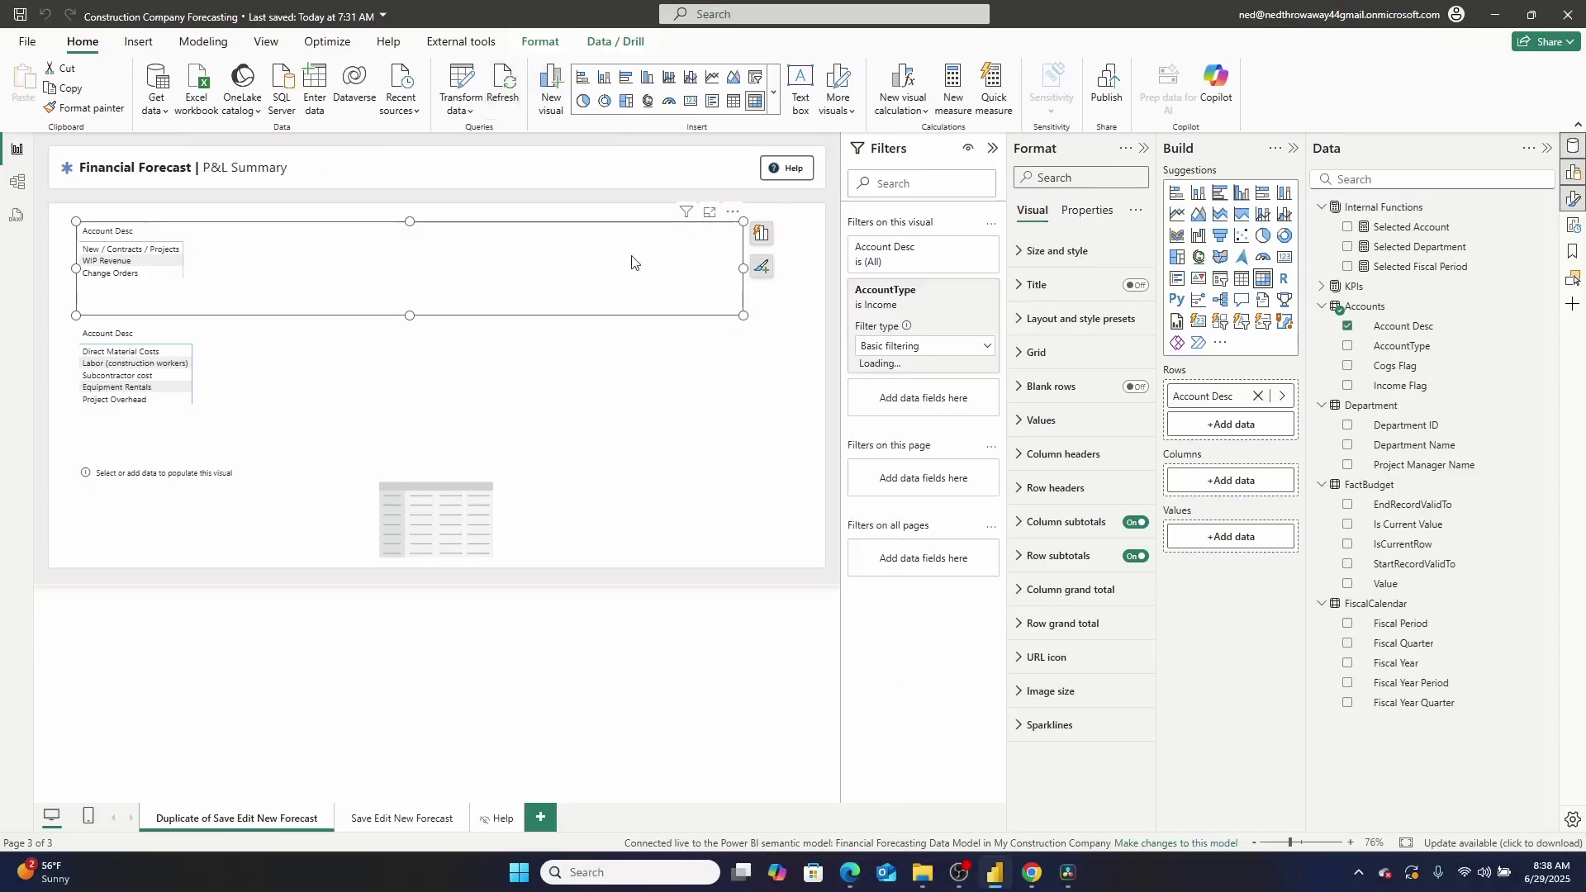
click(1325, 286)
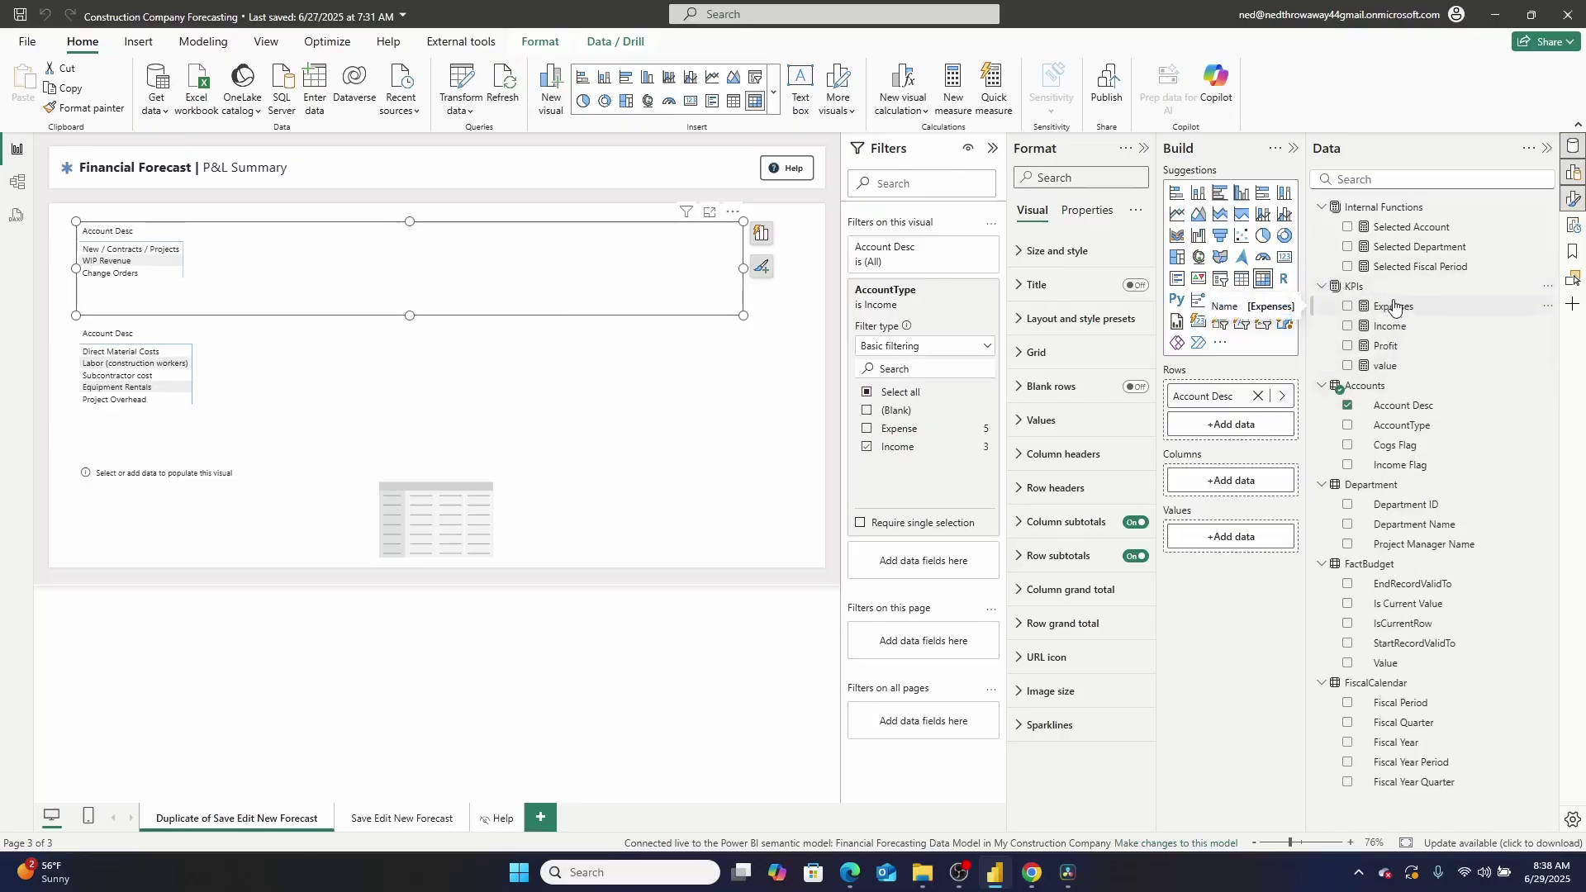
drag(1395, 308, 1255, 541)
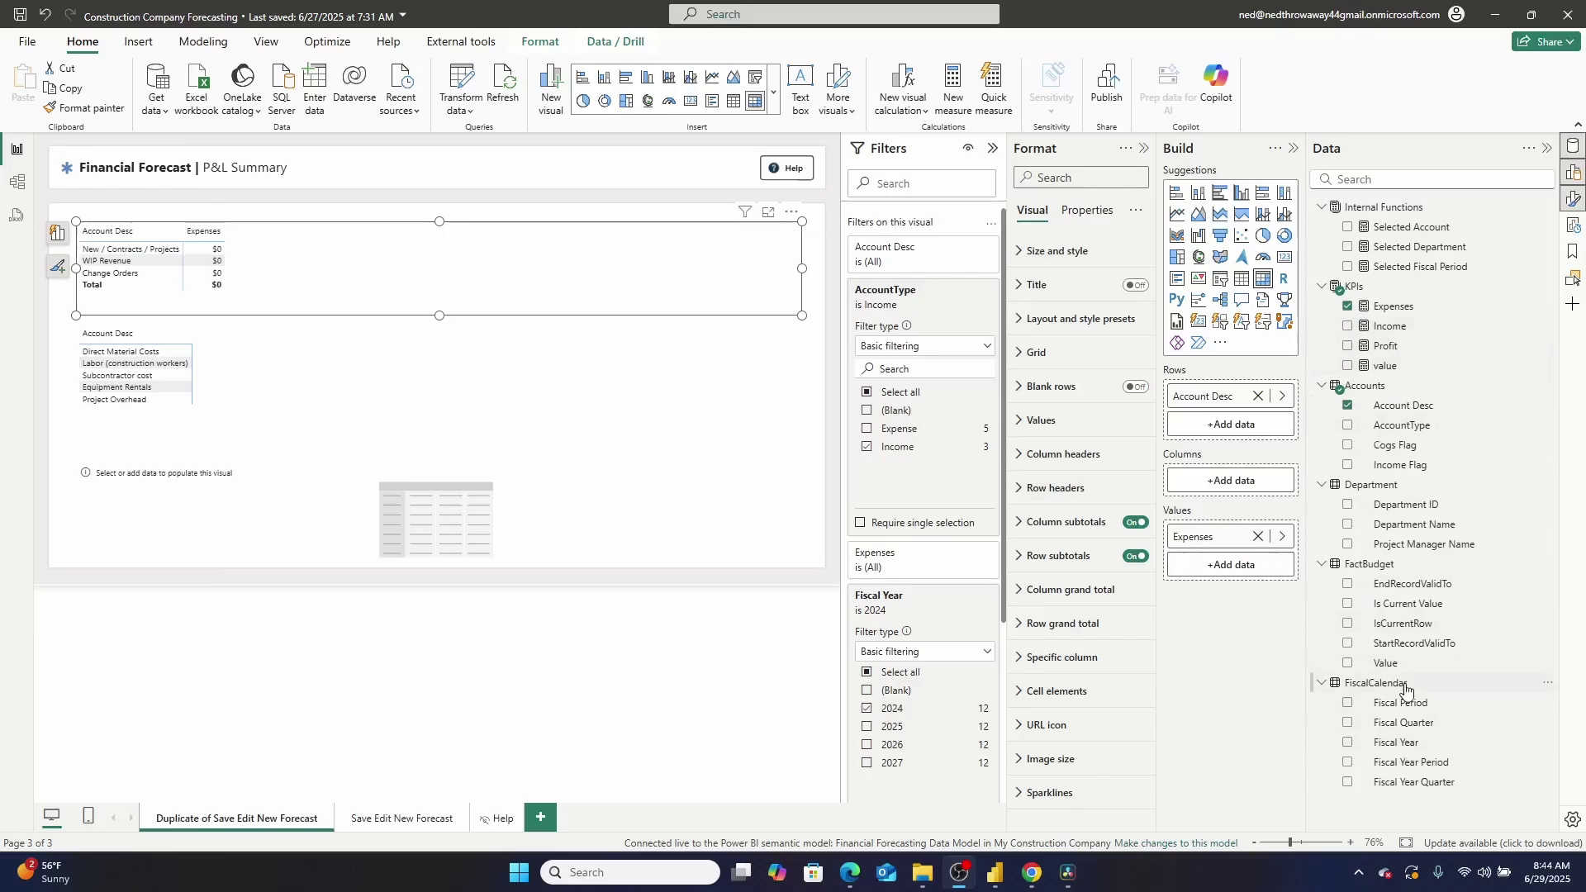
drag(1407, 704, 1237, 493)
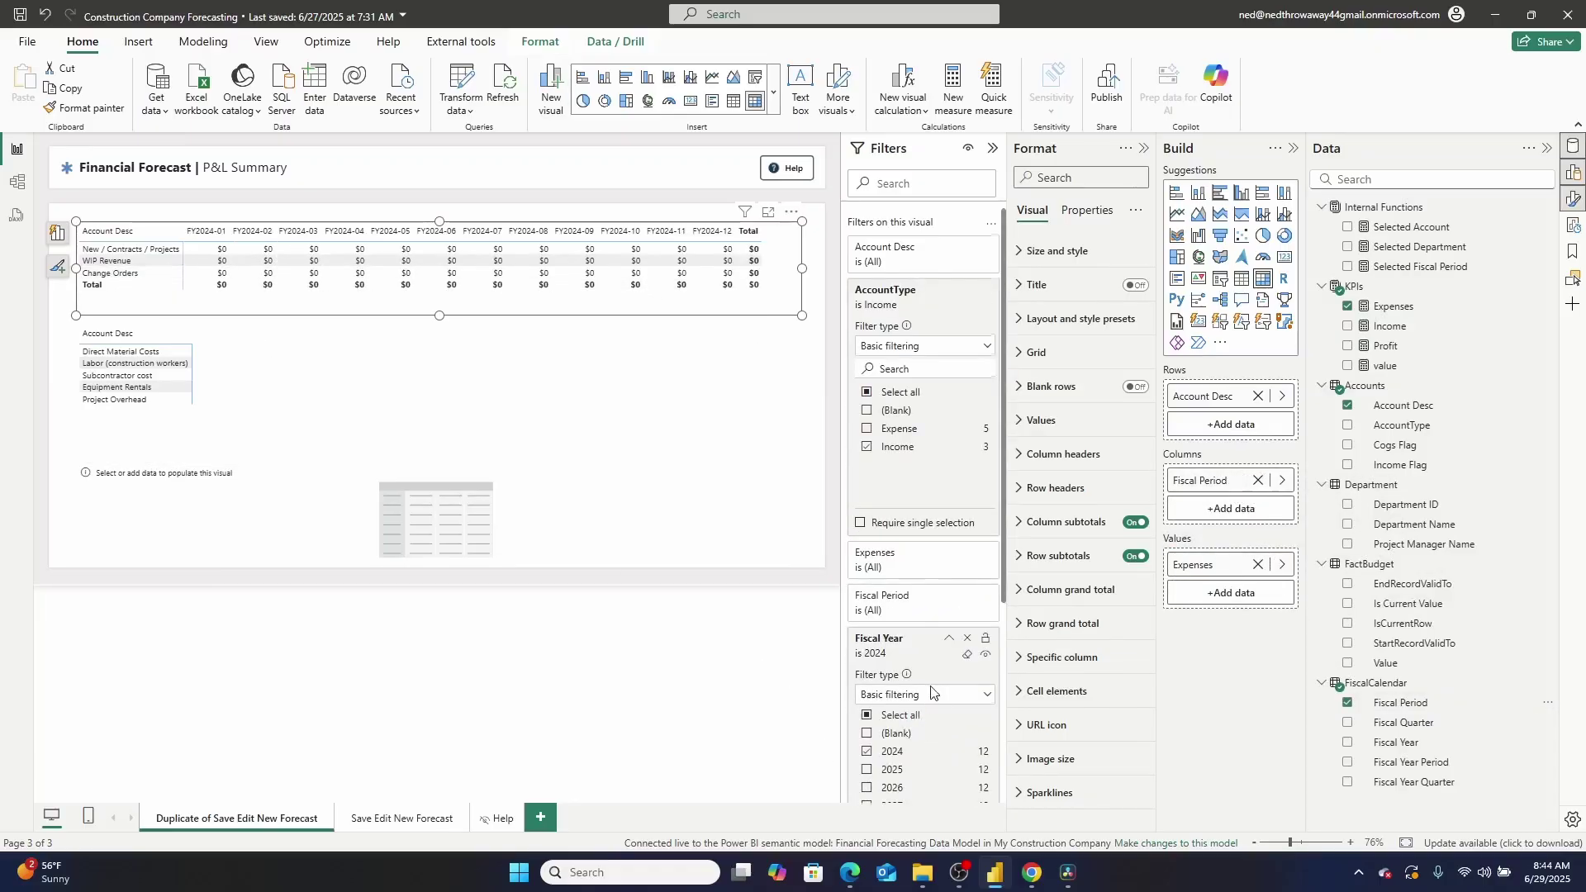
Clear the Fiscal Year 2024 filter so the top matrix shows periods through FY2027-12
scroll(890, 557, down, 2)
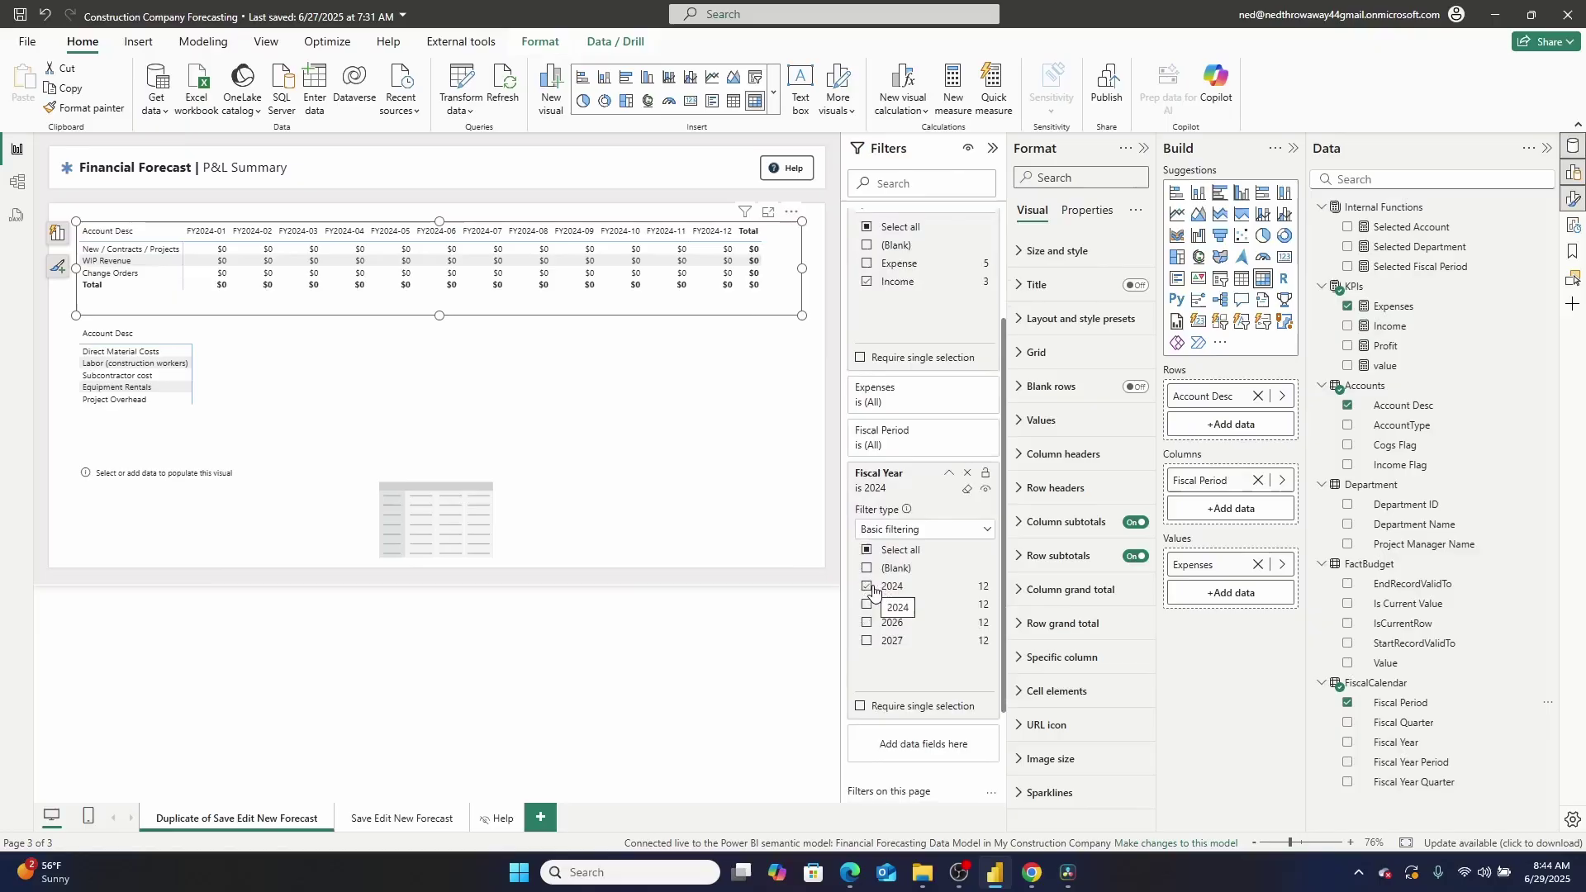
click(874, 588)
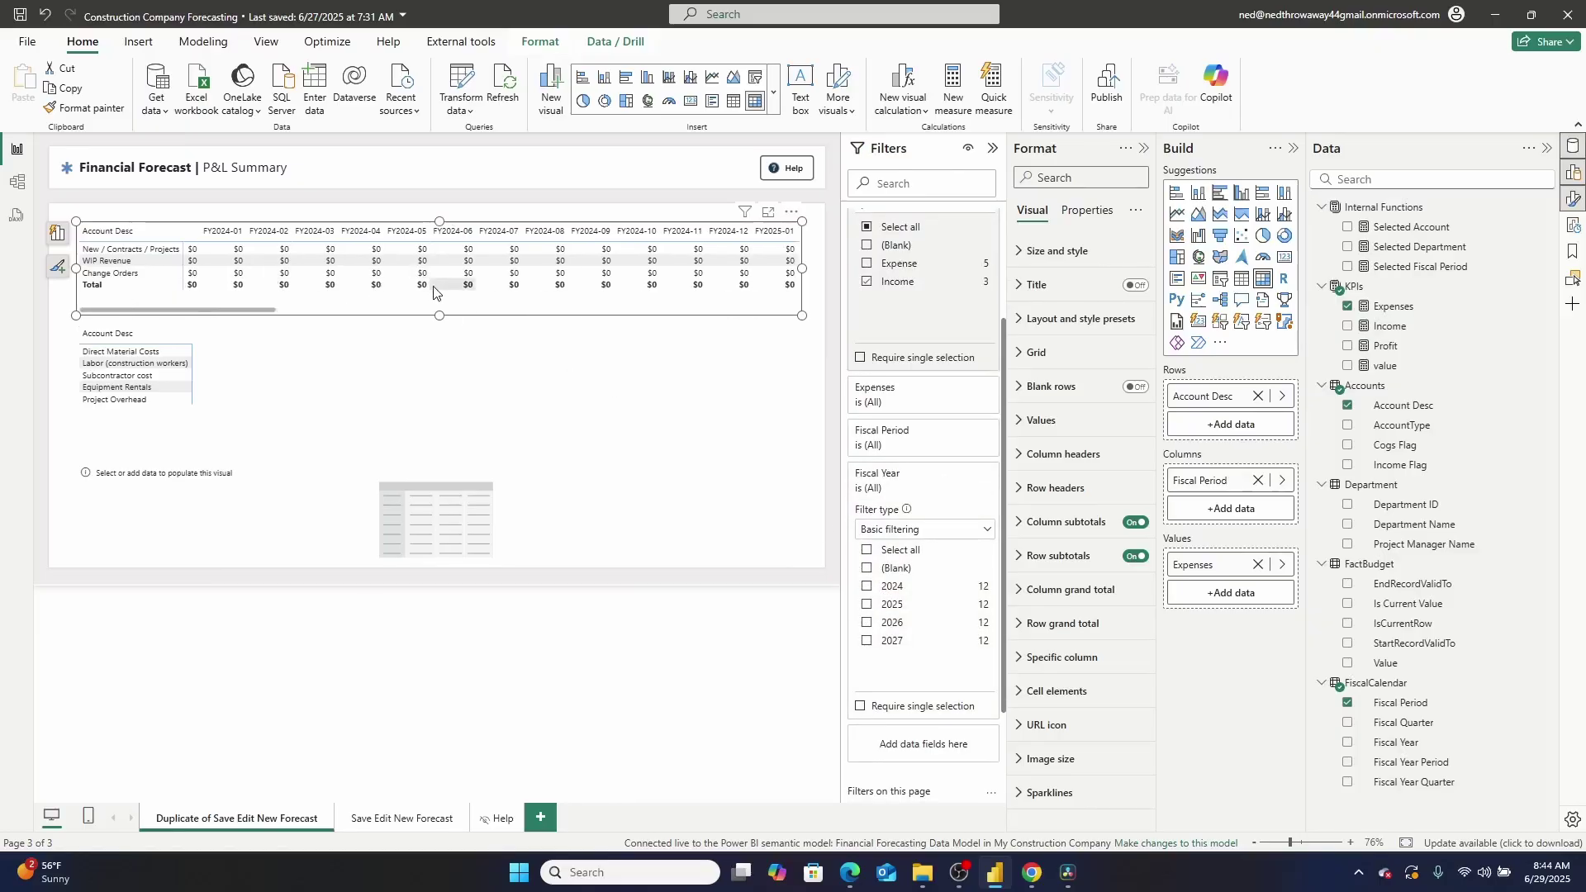
scroll(346, 282, right, 10)
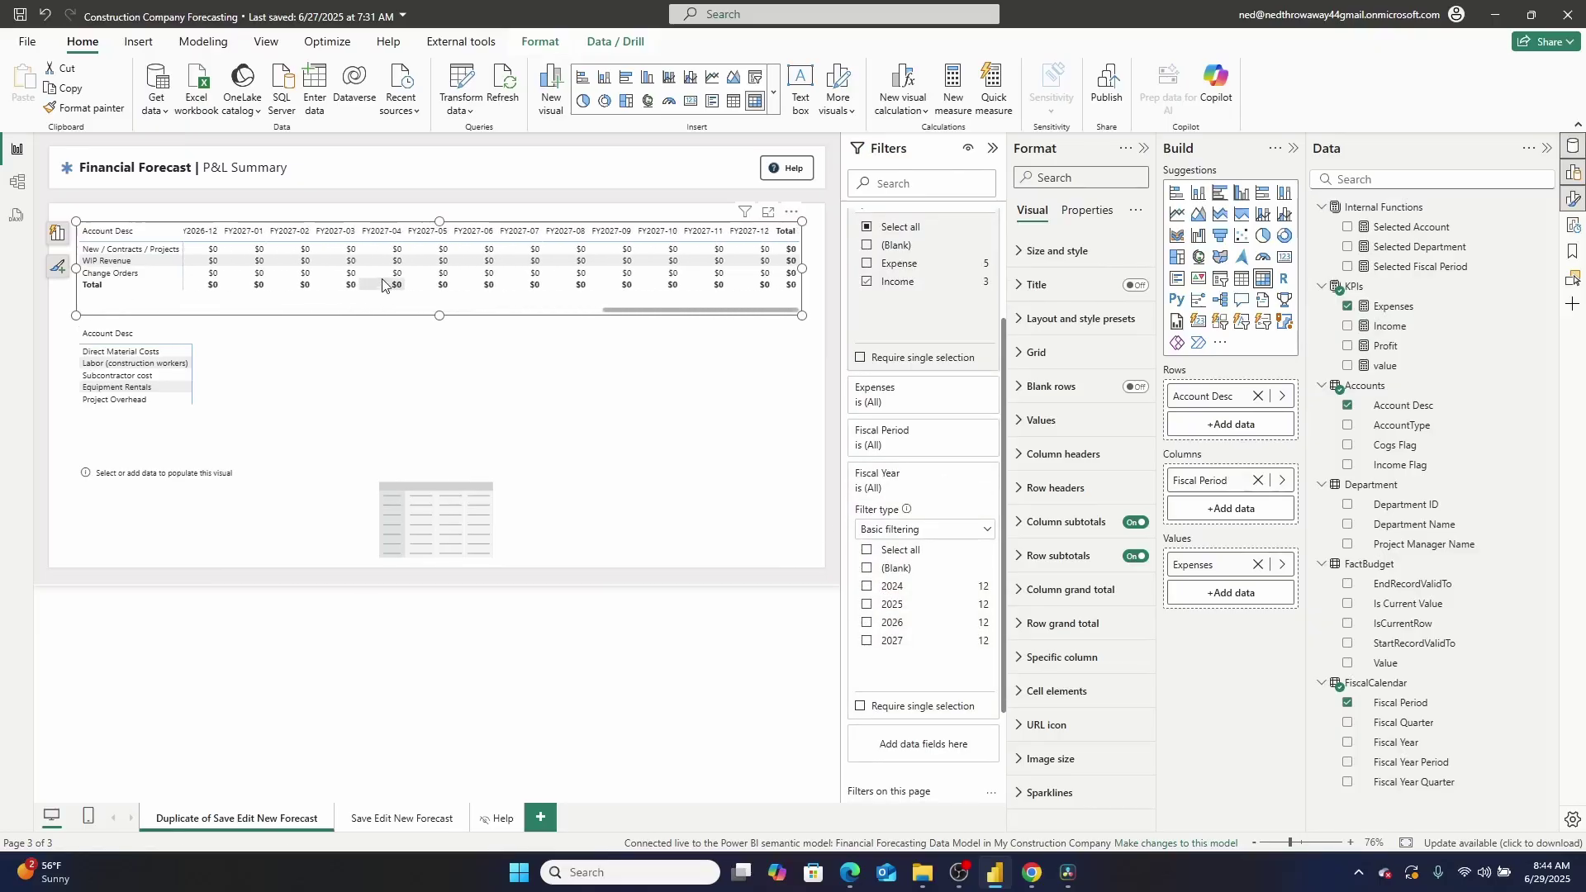
click(347, 380)
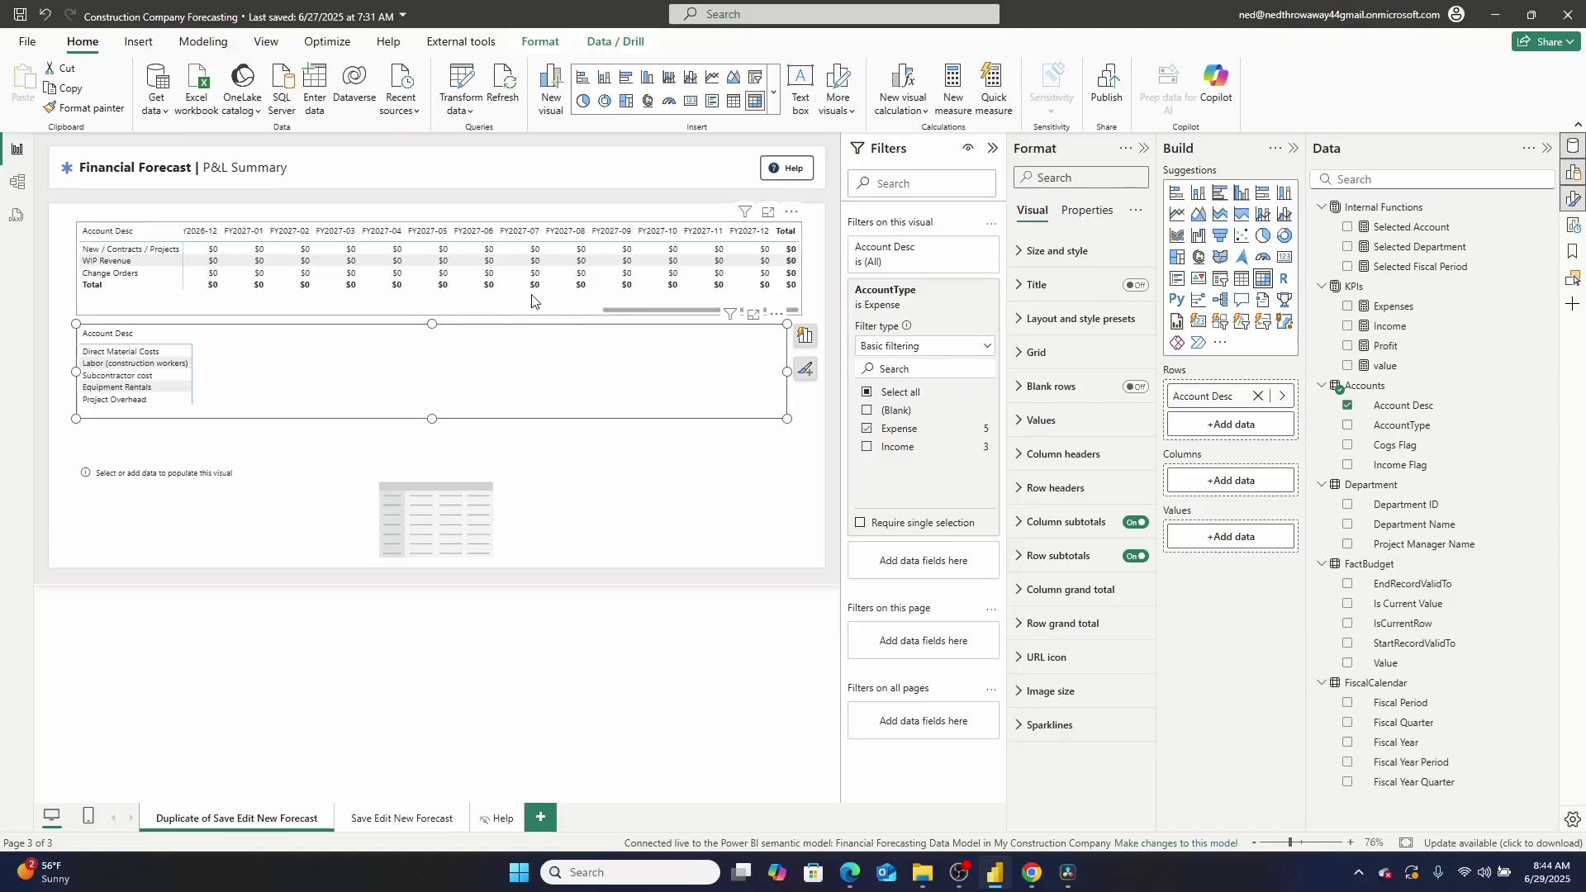
click(327, 314)
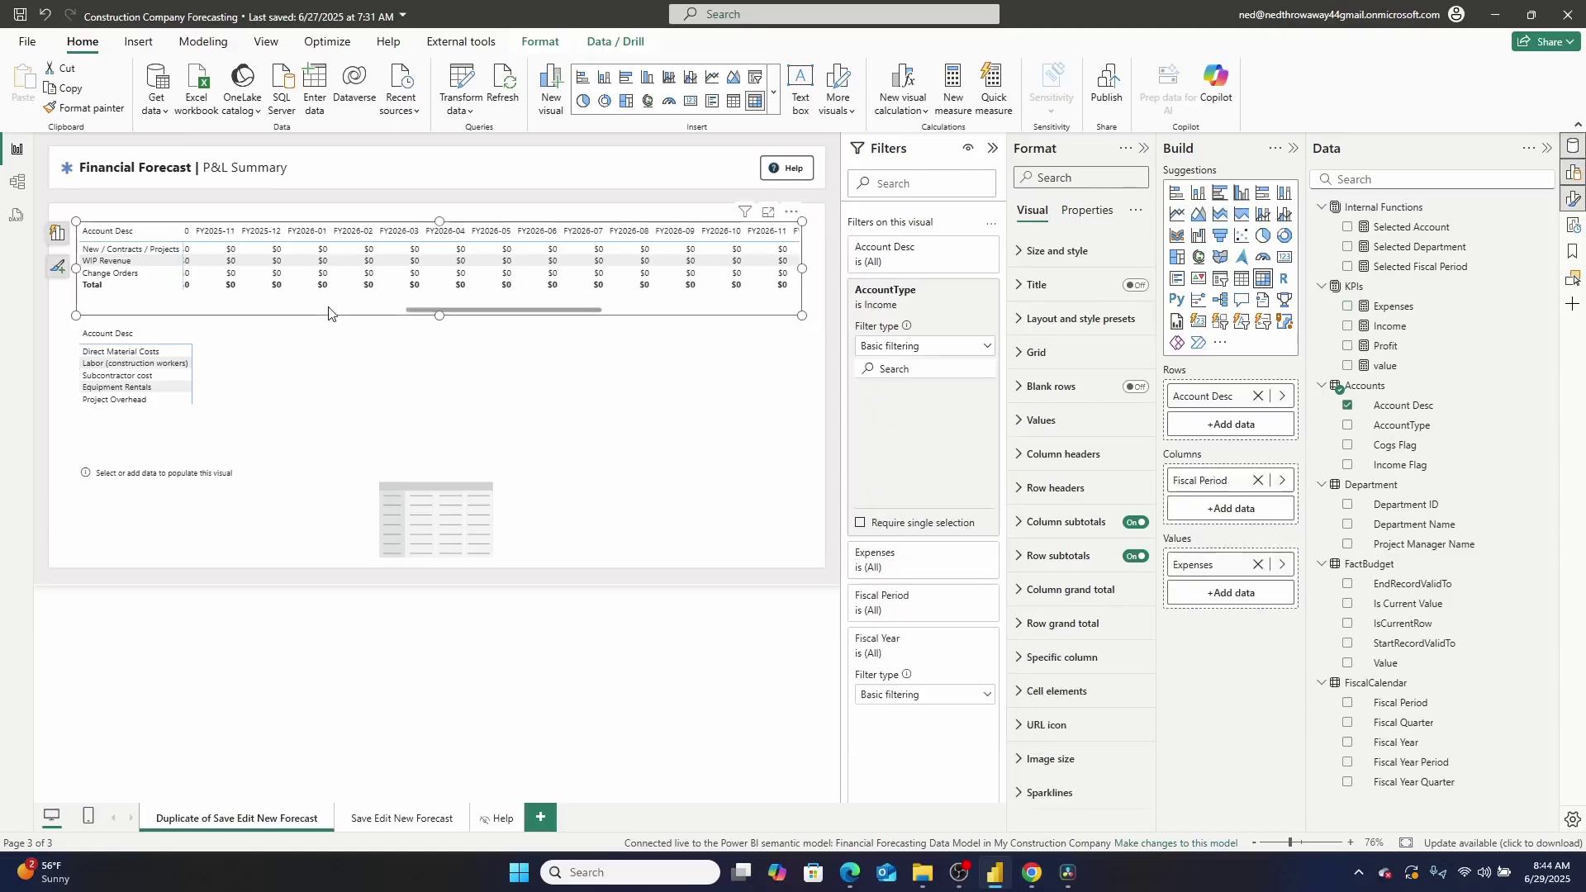
click(244, 404)
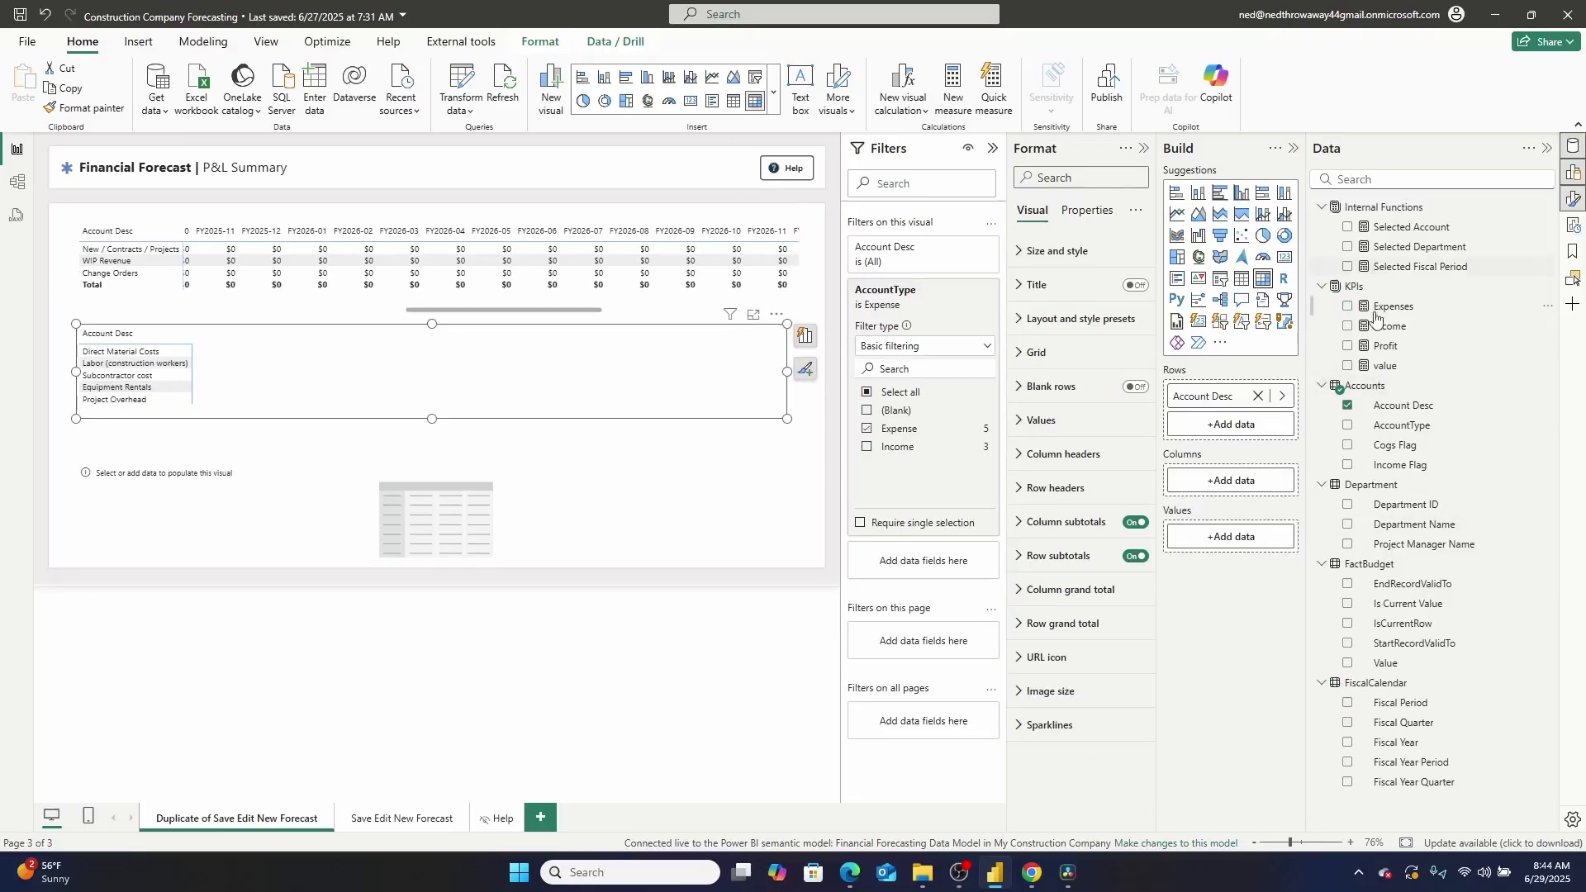
Fill the lower matrix with Expenses values spread across Fiscal Period columns
drag(1391, 316, 1252, 542)
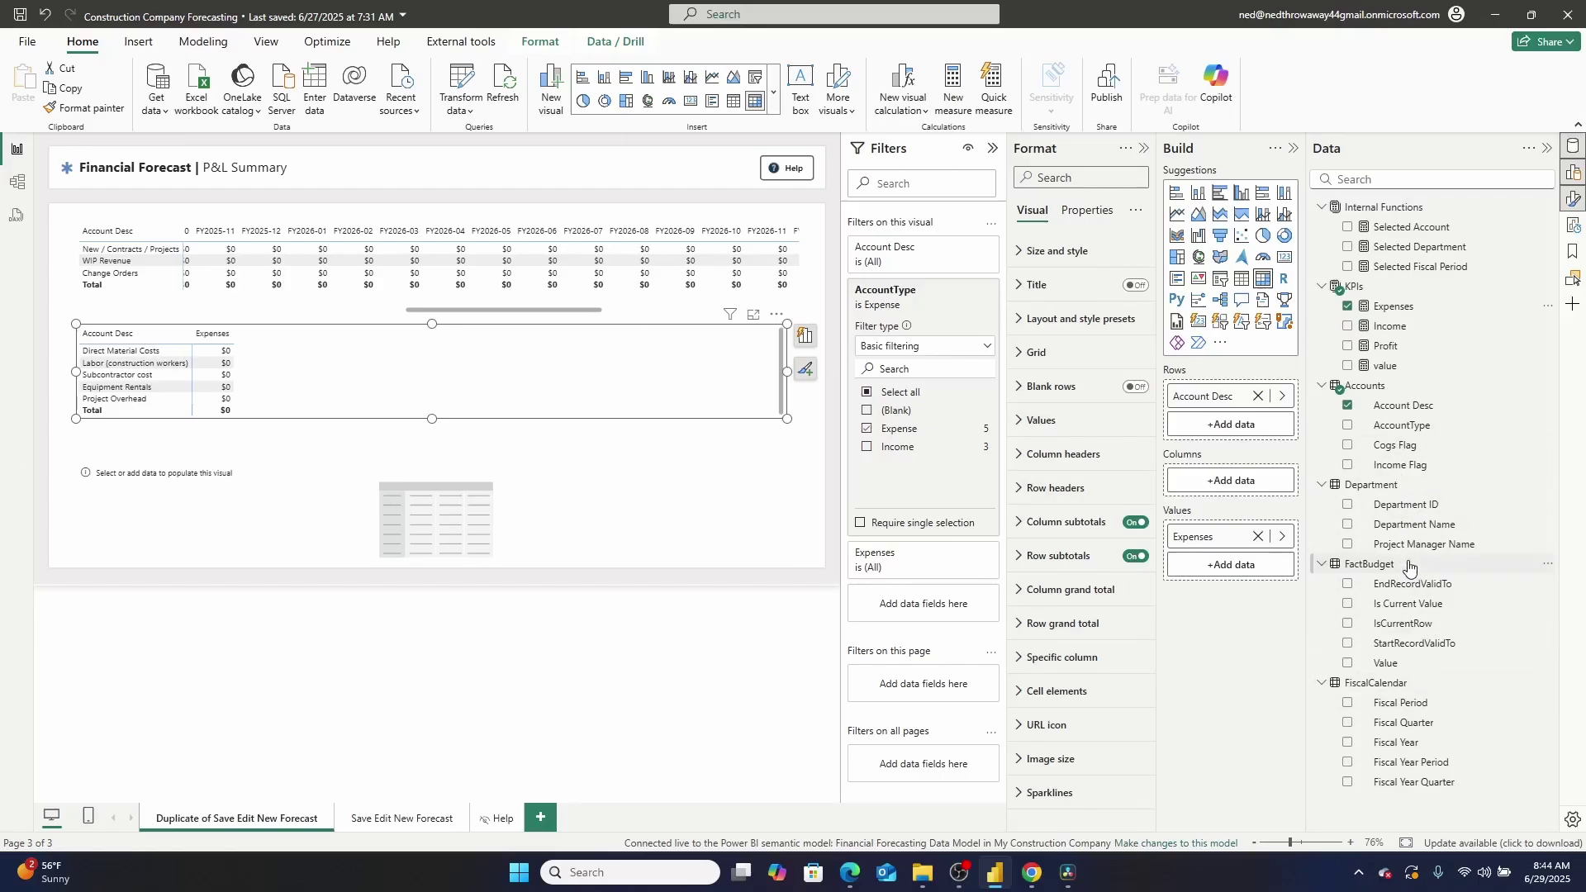
drag(1396, 722, 1232, 487)
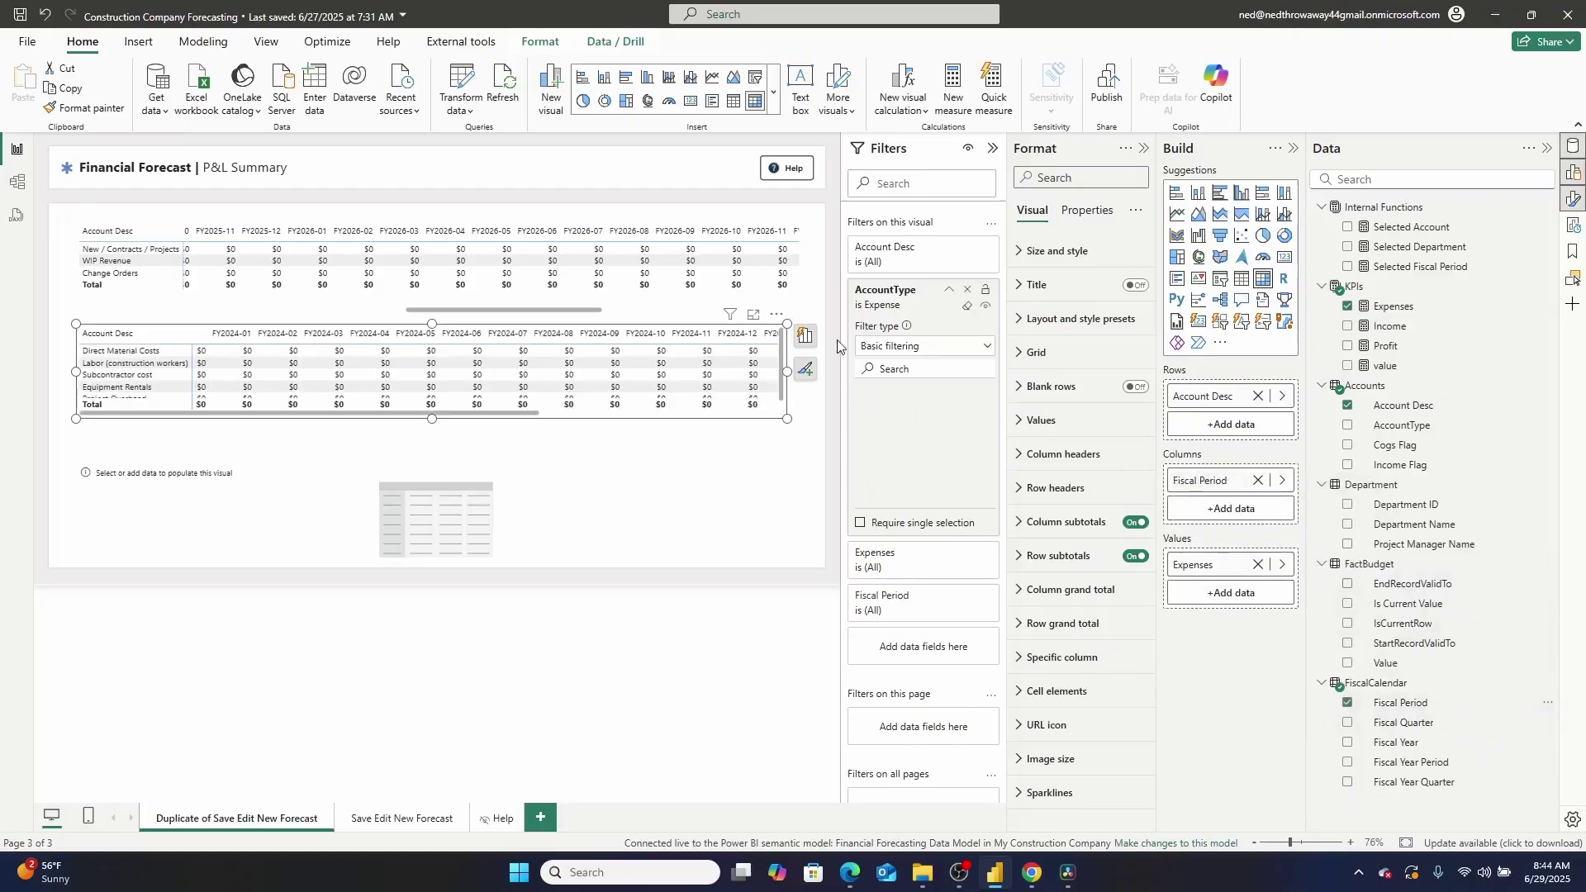
key(Escape)
Replace Expenses with Income in the top matrix's values
click(422, 230)
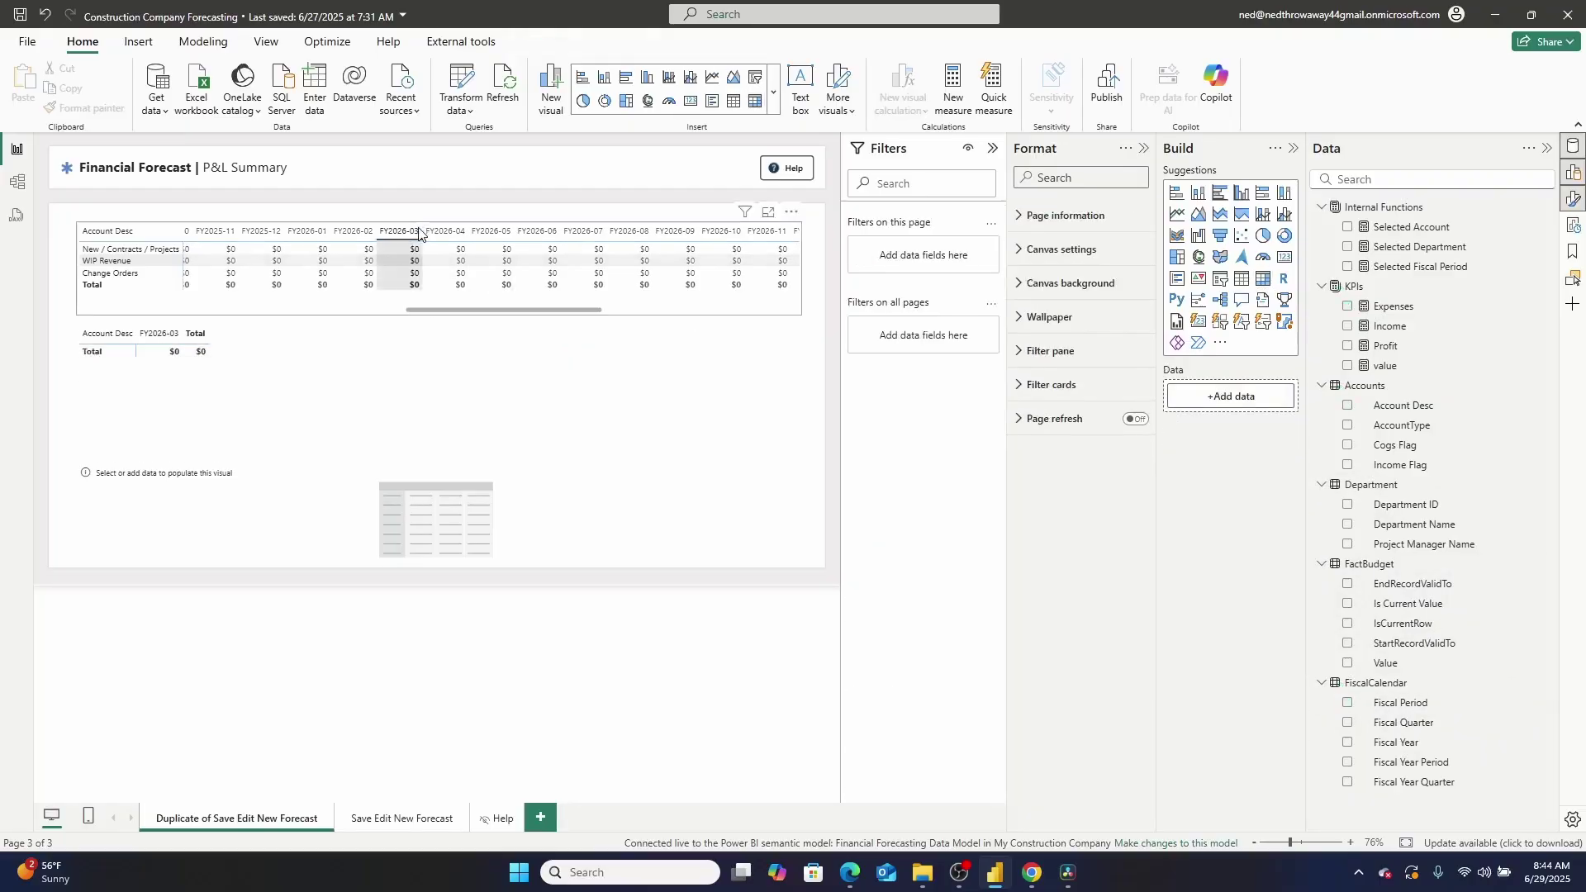
click(427, 229)
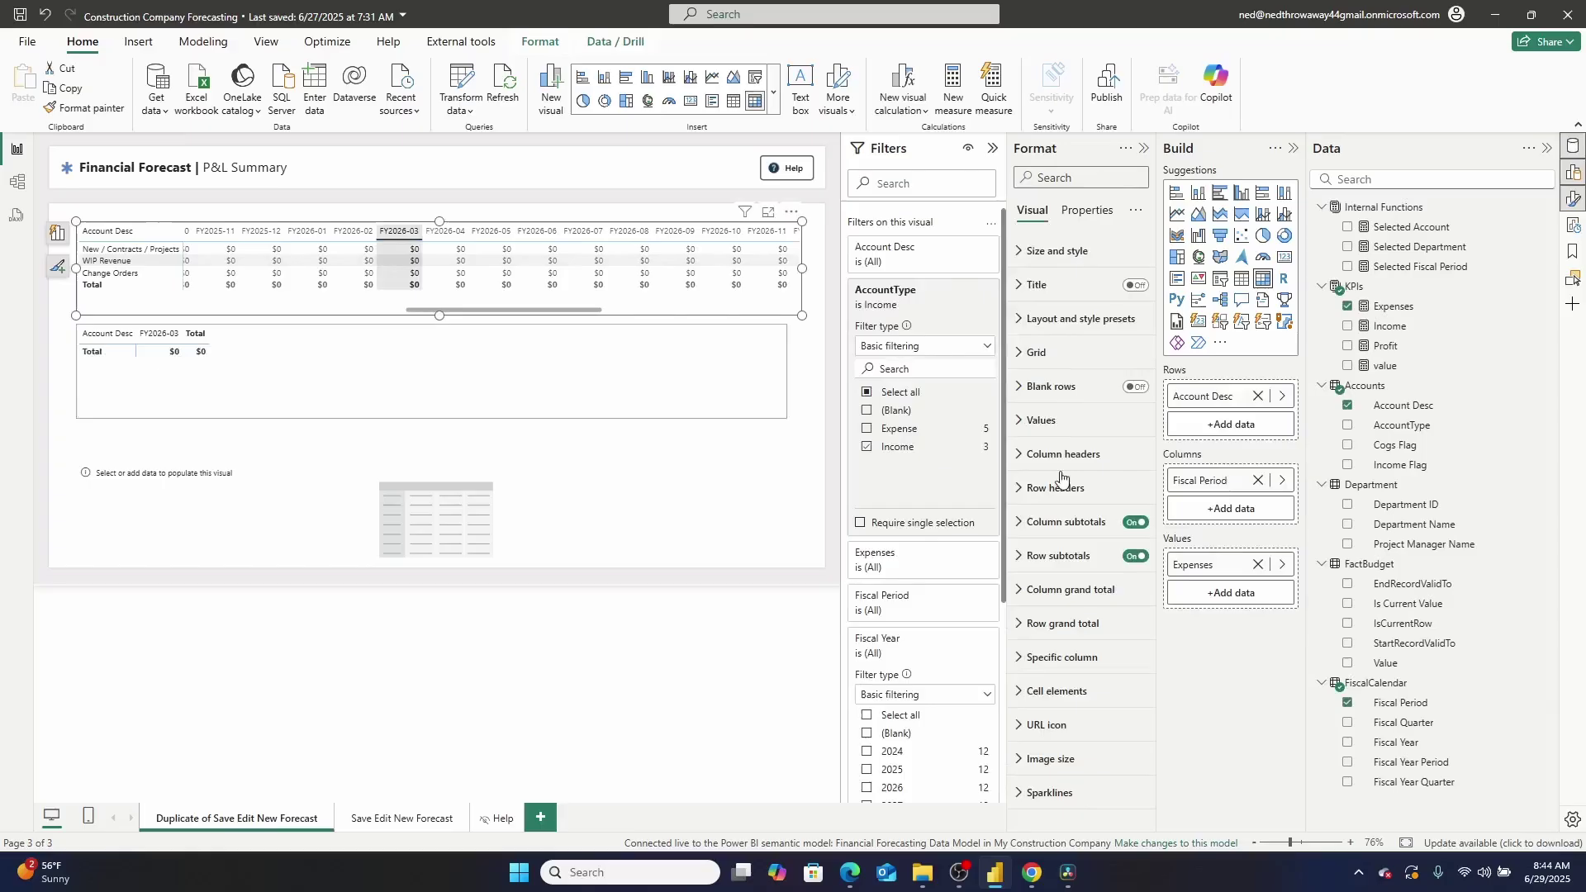
click(1256, 568)
drag(1390, 326, 1252, 567)
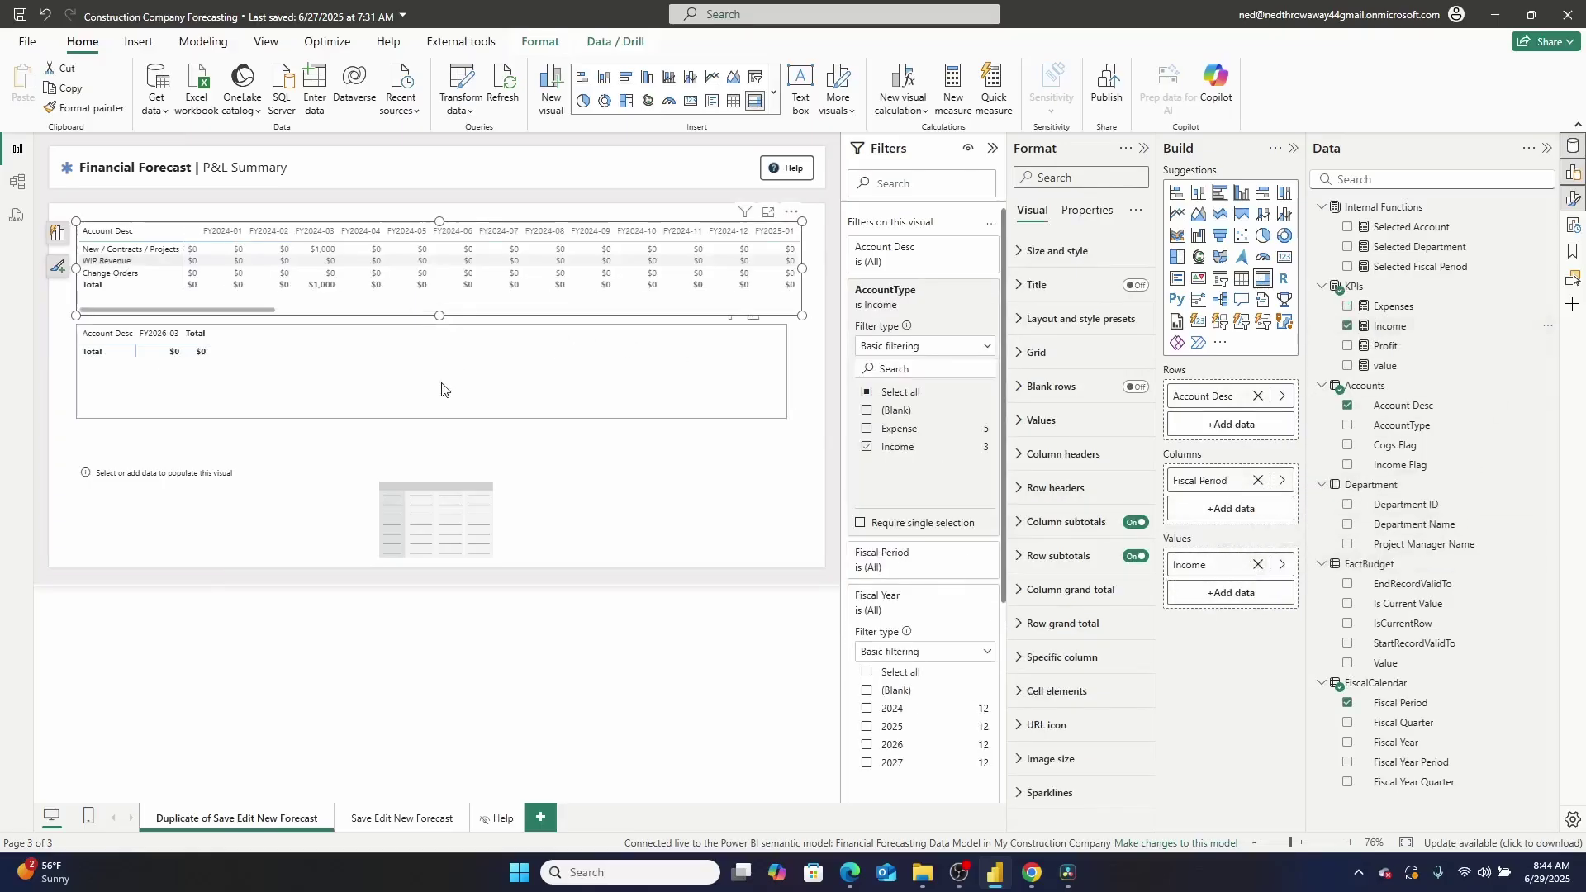
Tick 2024 in the top Income matrix's Fiscal Year filter card
click(280, 357)
scroll(473, 281, right, 3)
scroll(473, 281, right, 4)
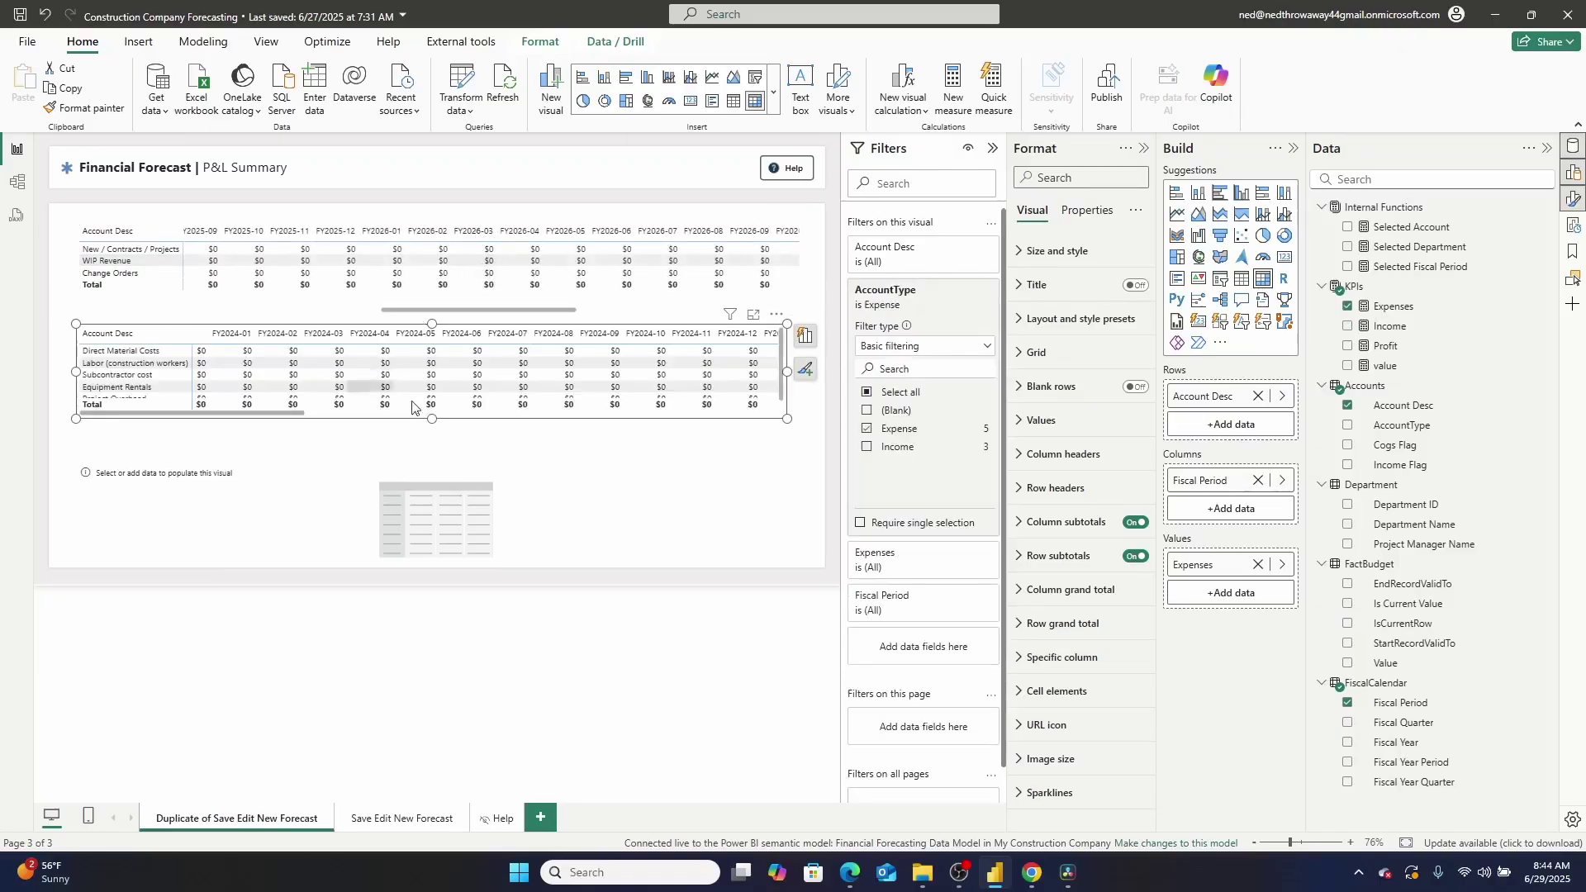
scroll(462, 382, right, 9)
scroll(503, 384, left, 9)
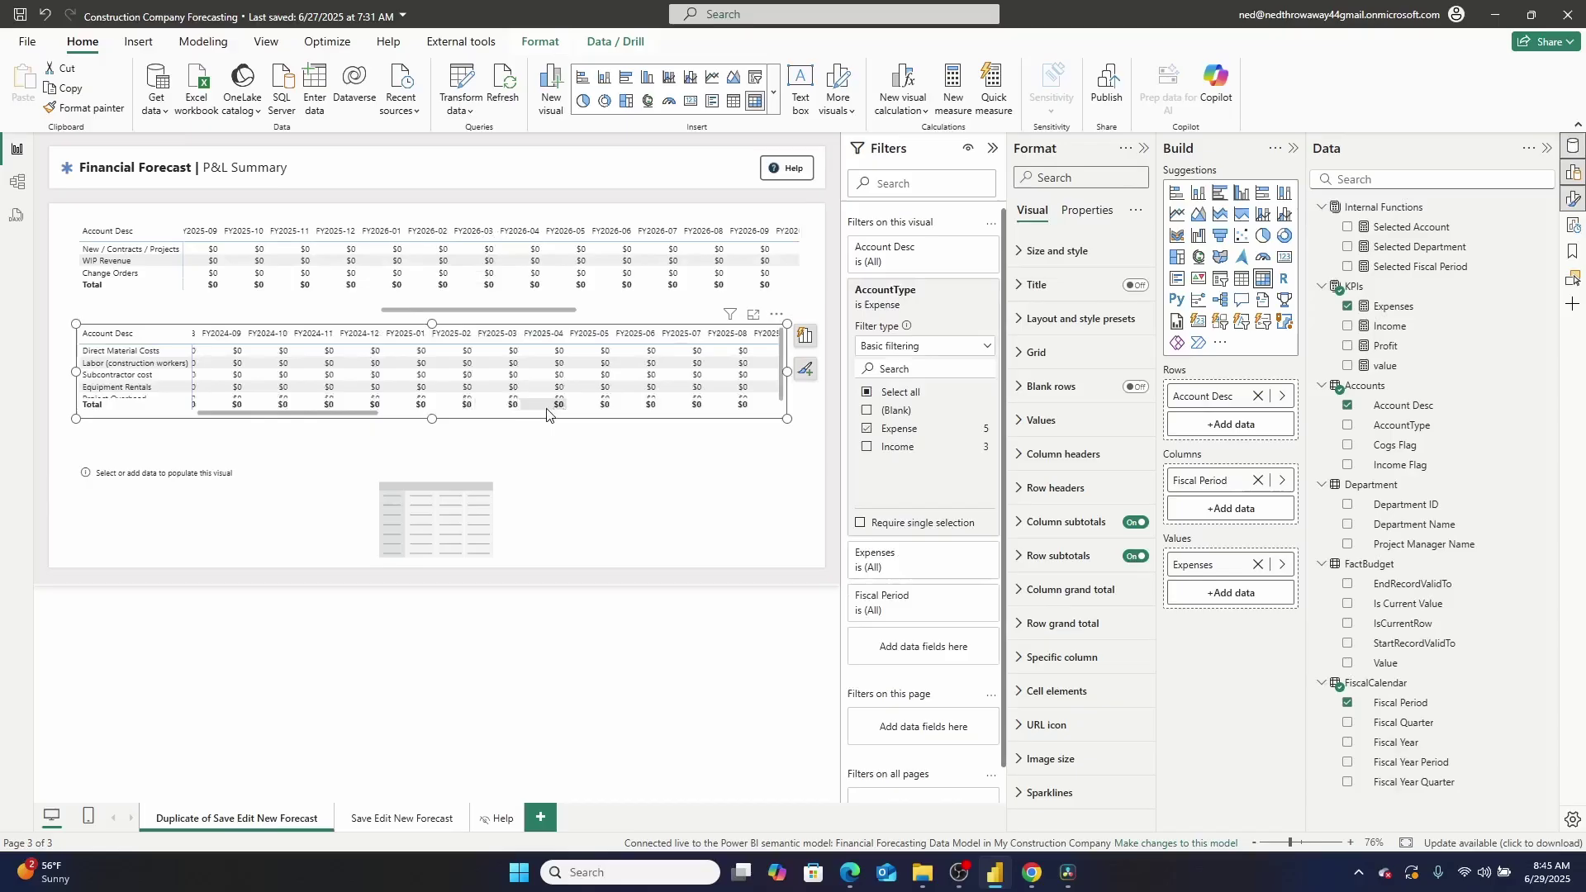
scroll(467, 297, left, 4)
scroll(467, 299, left, 3)
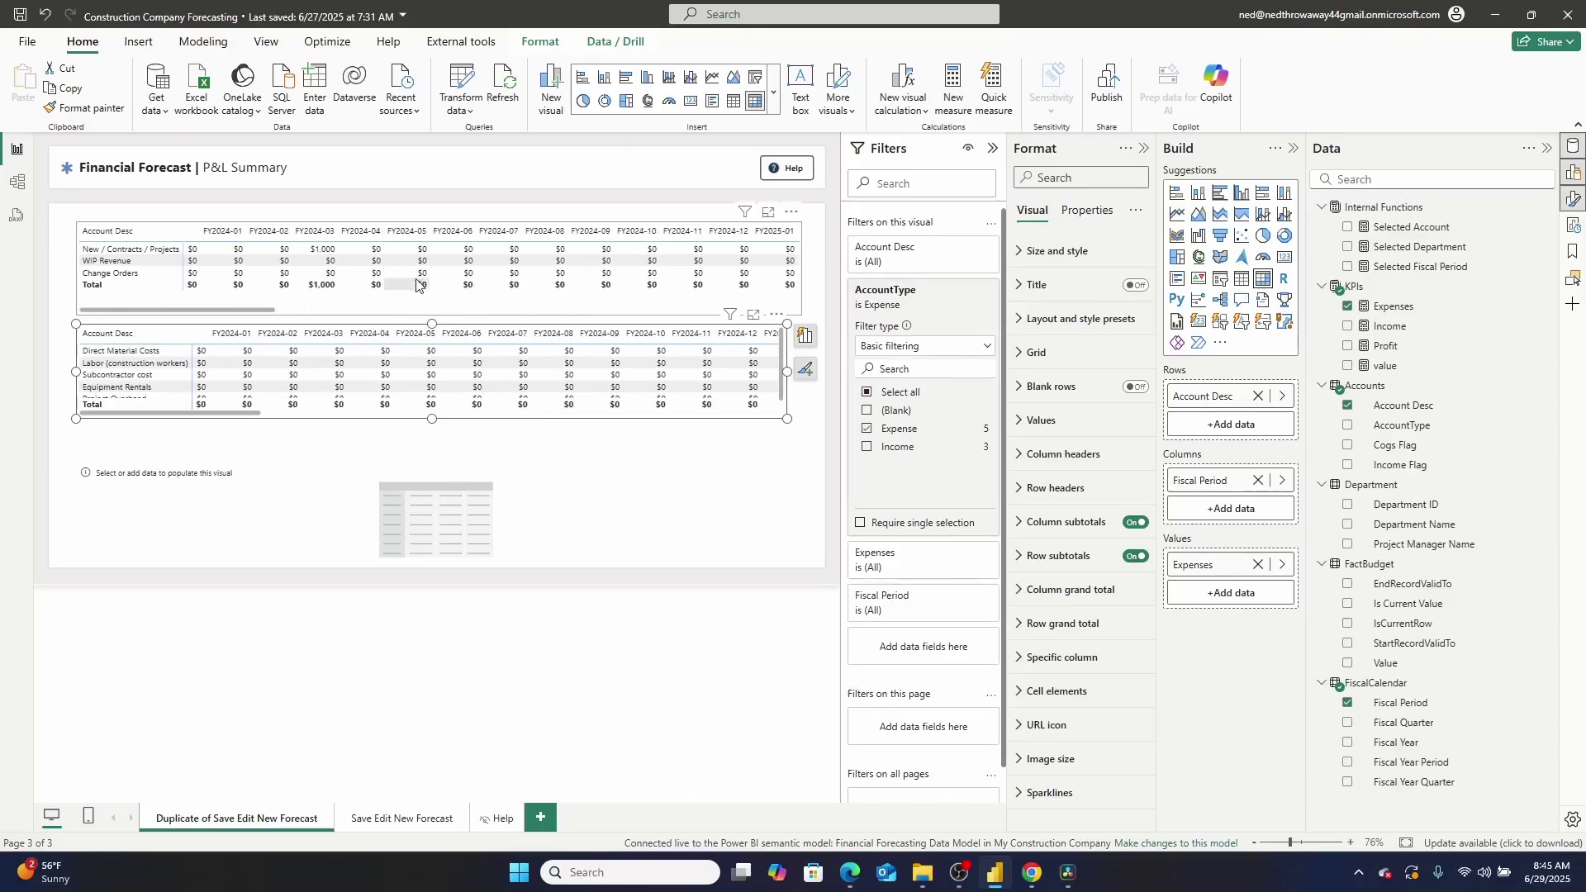
click(560, 310)
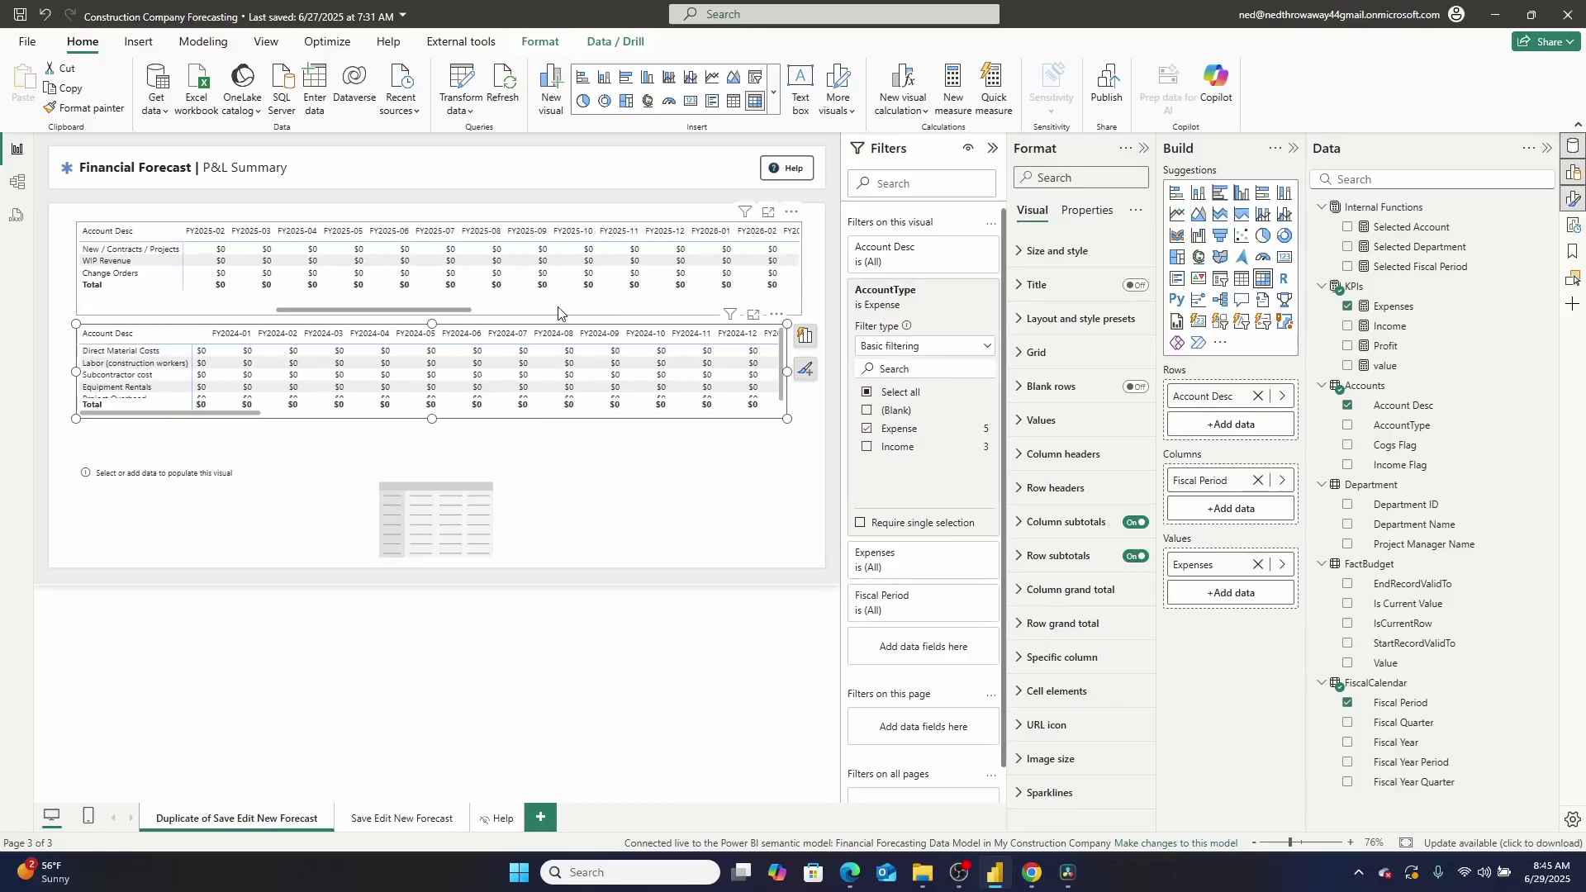
scroll(922, 611, down, 2)
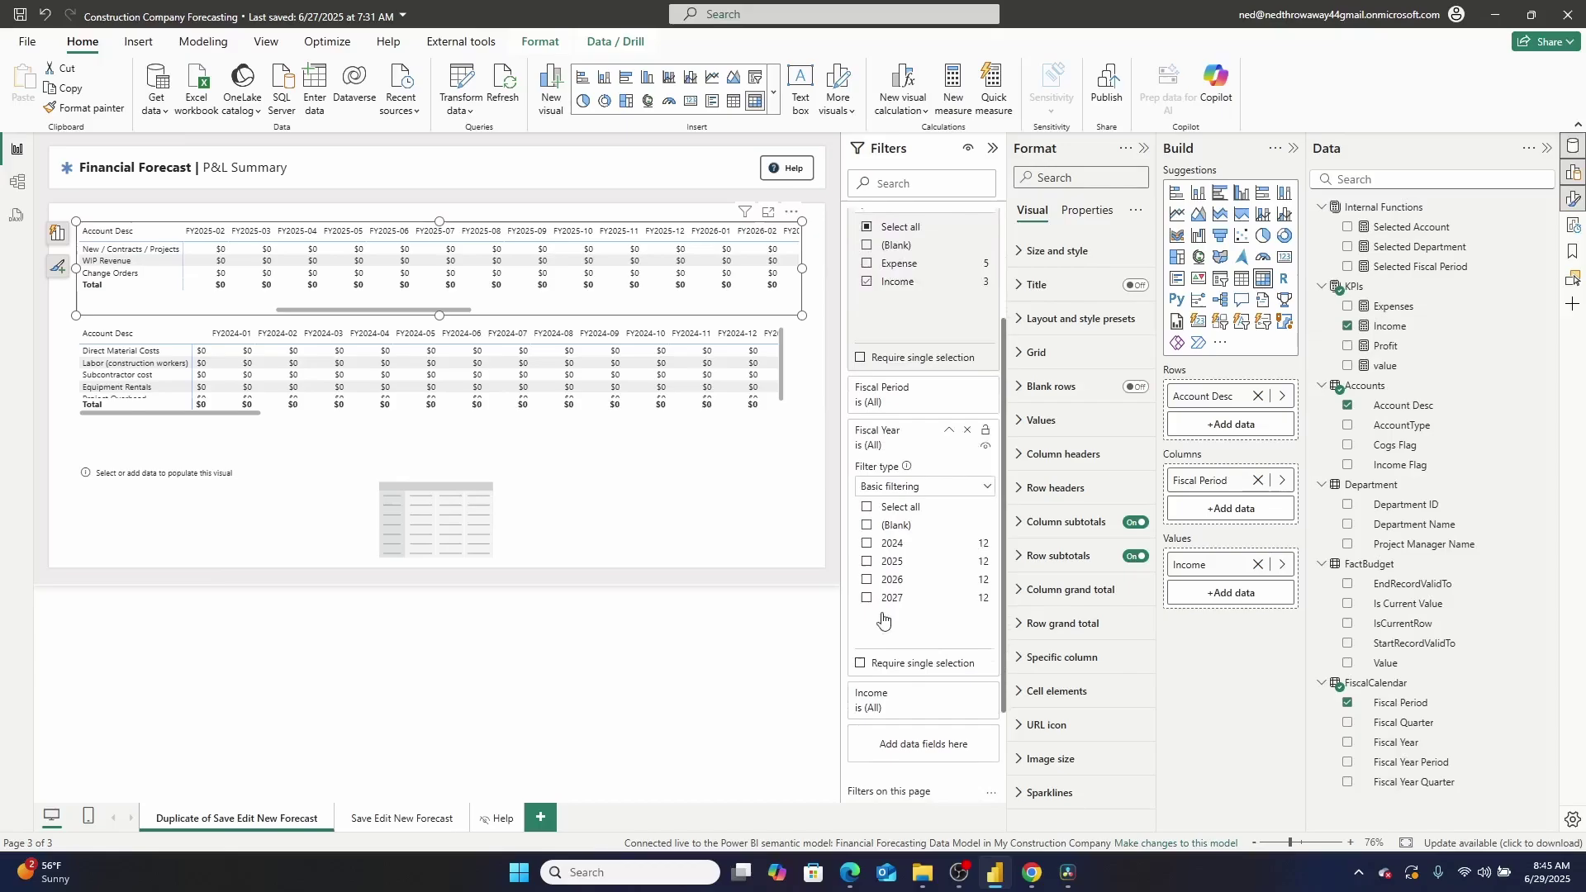
click(868, 544)
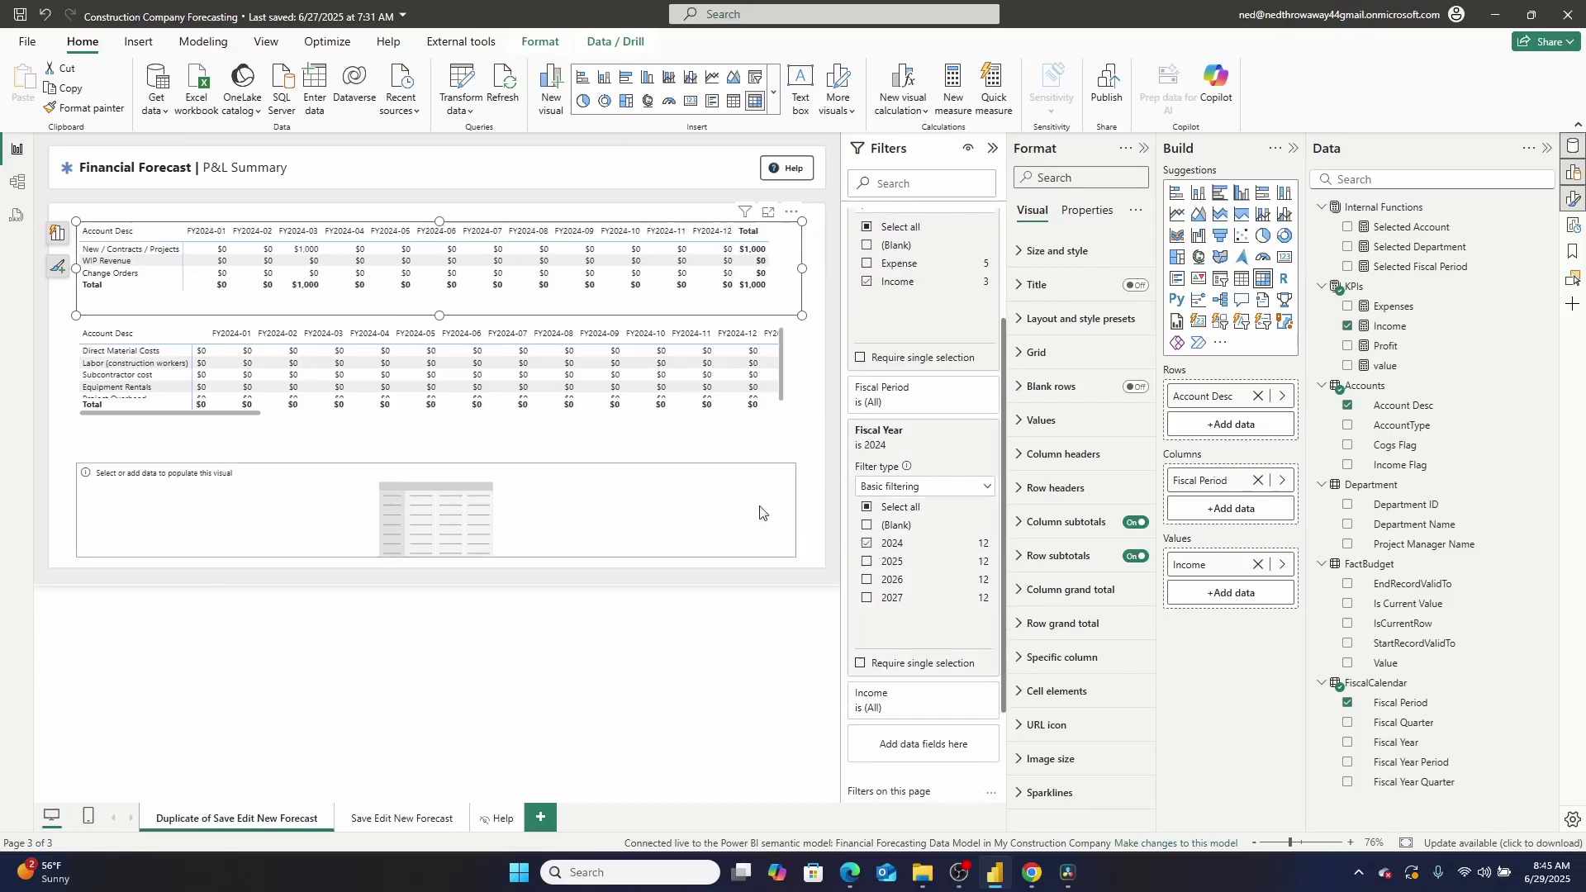
click(776, 417)
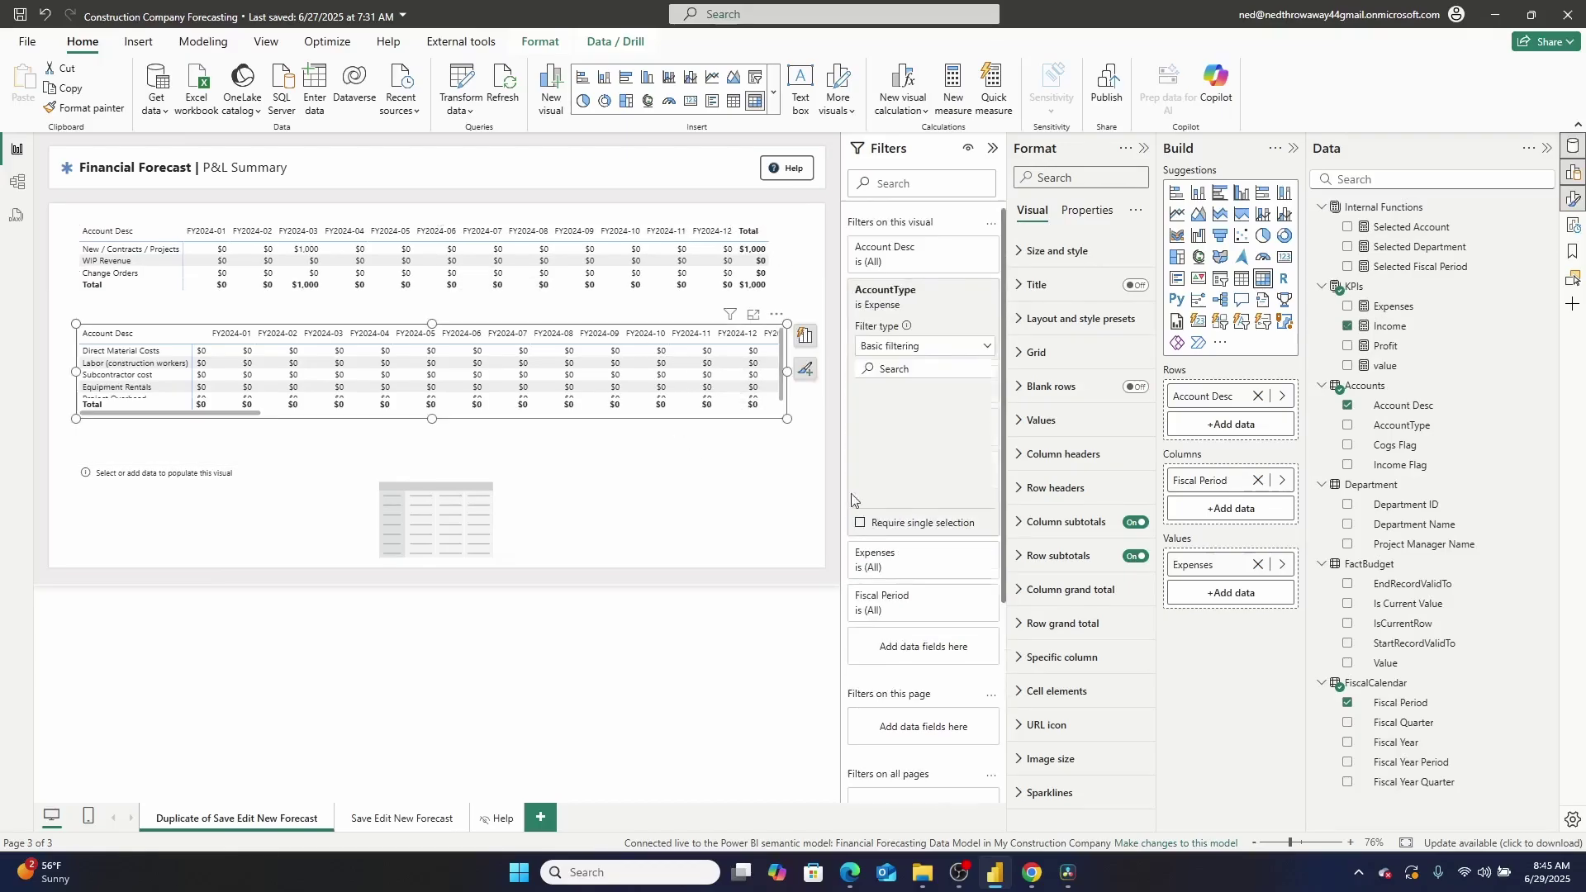
Add a basic Fiscal Year filter set to 2024 on the Expenses matrix, then widen it slightly
click(966, 597)
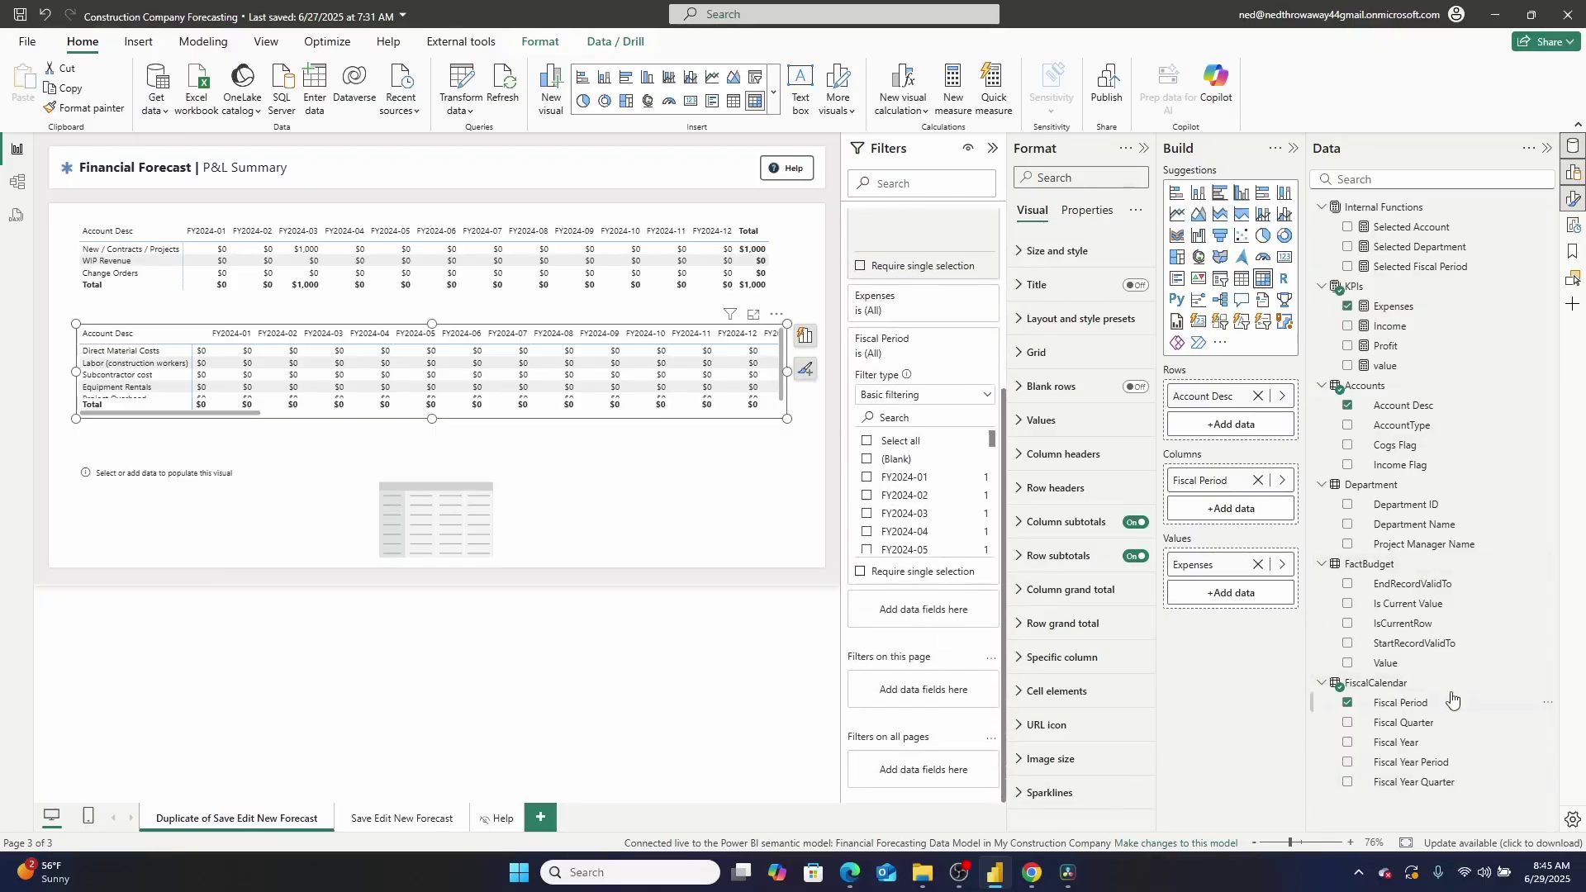
drag(1411, 751, 923, 687)
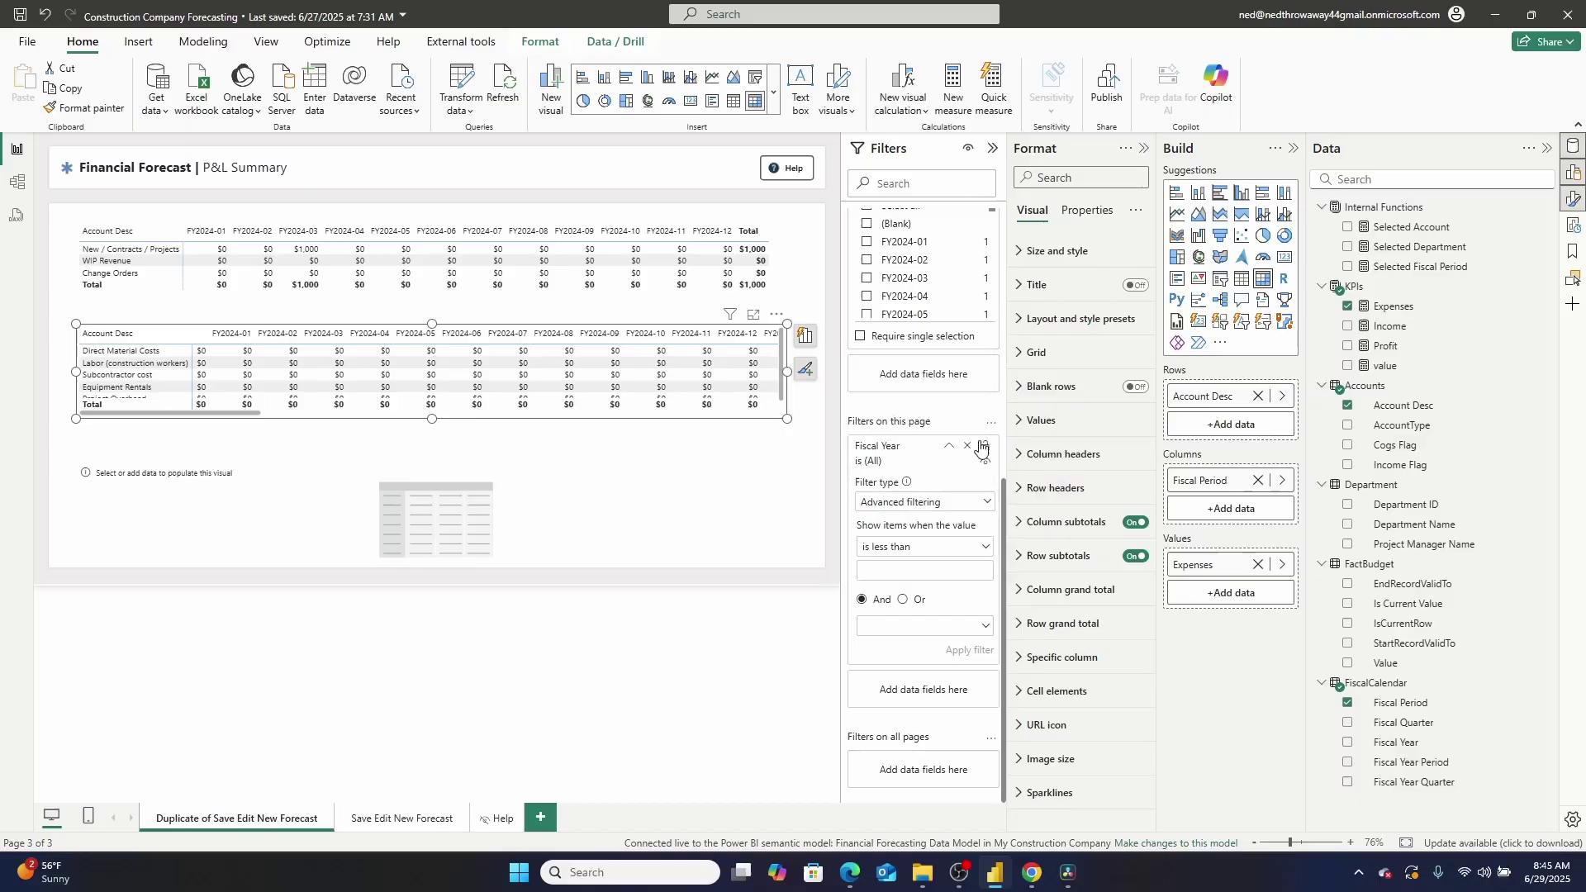
click(967, 446)
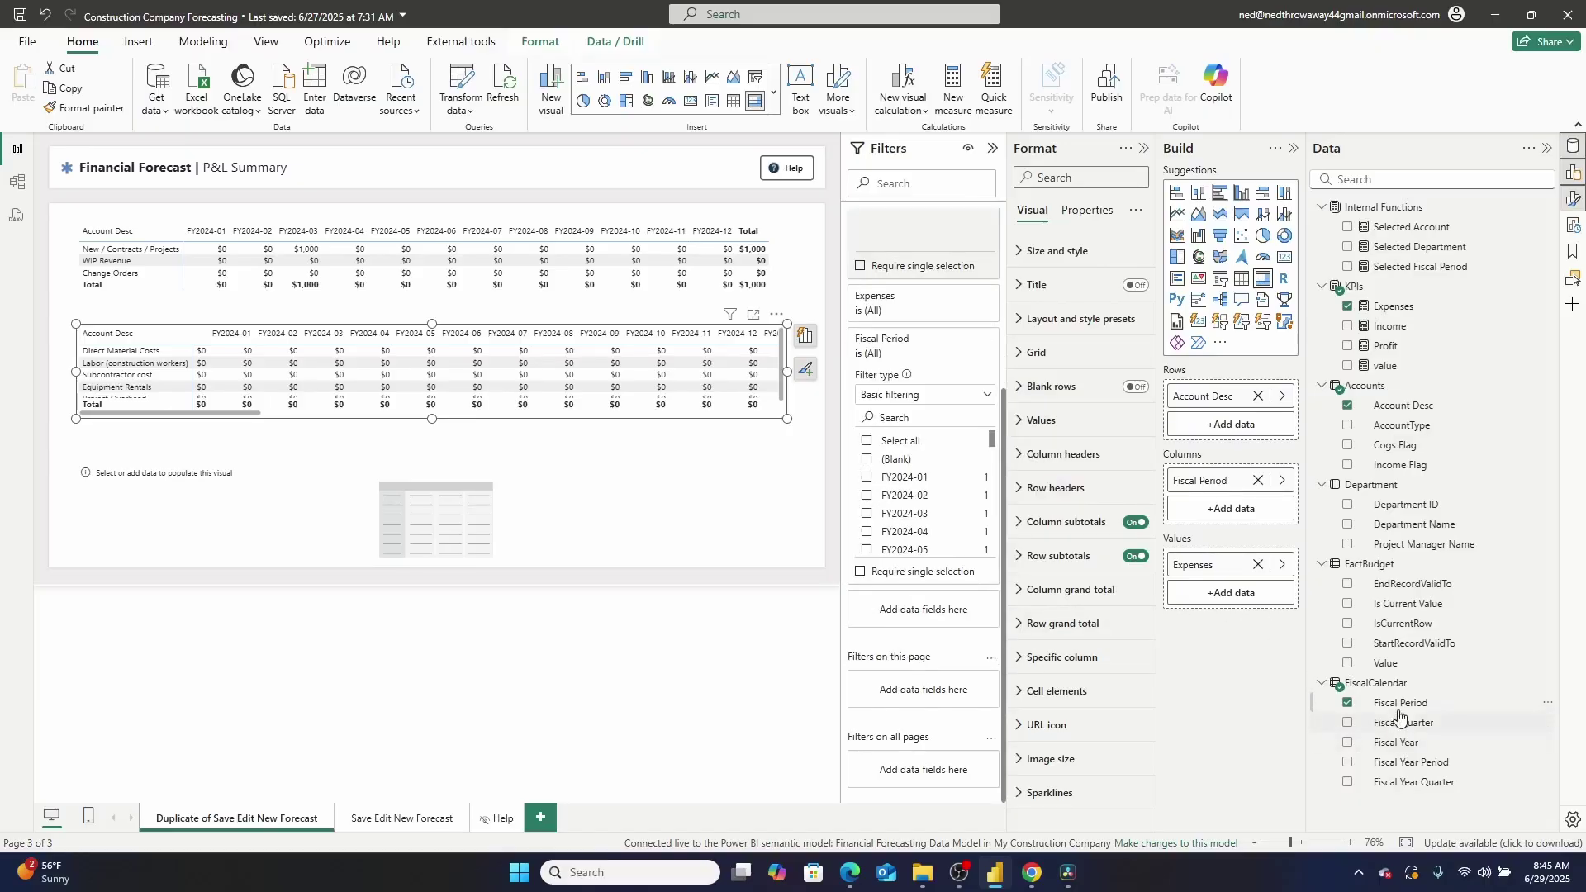
drag(1407, 749, 925, 609)
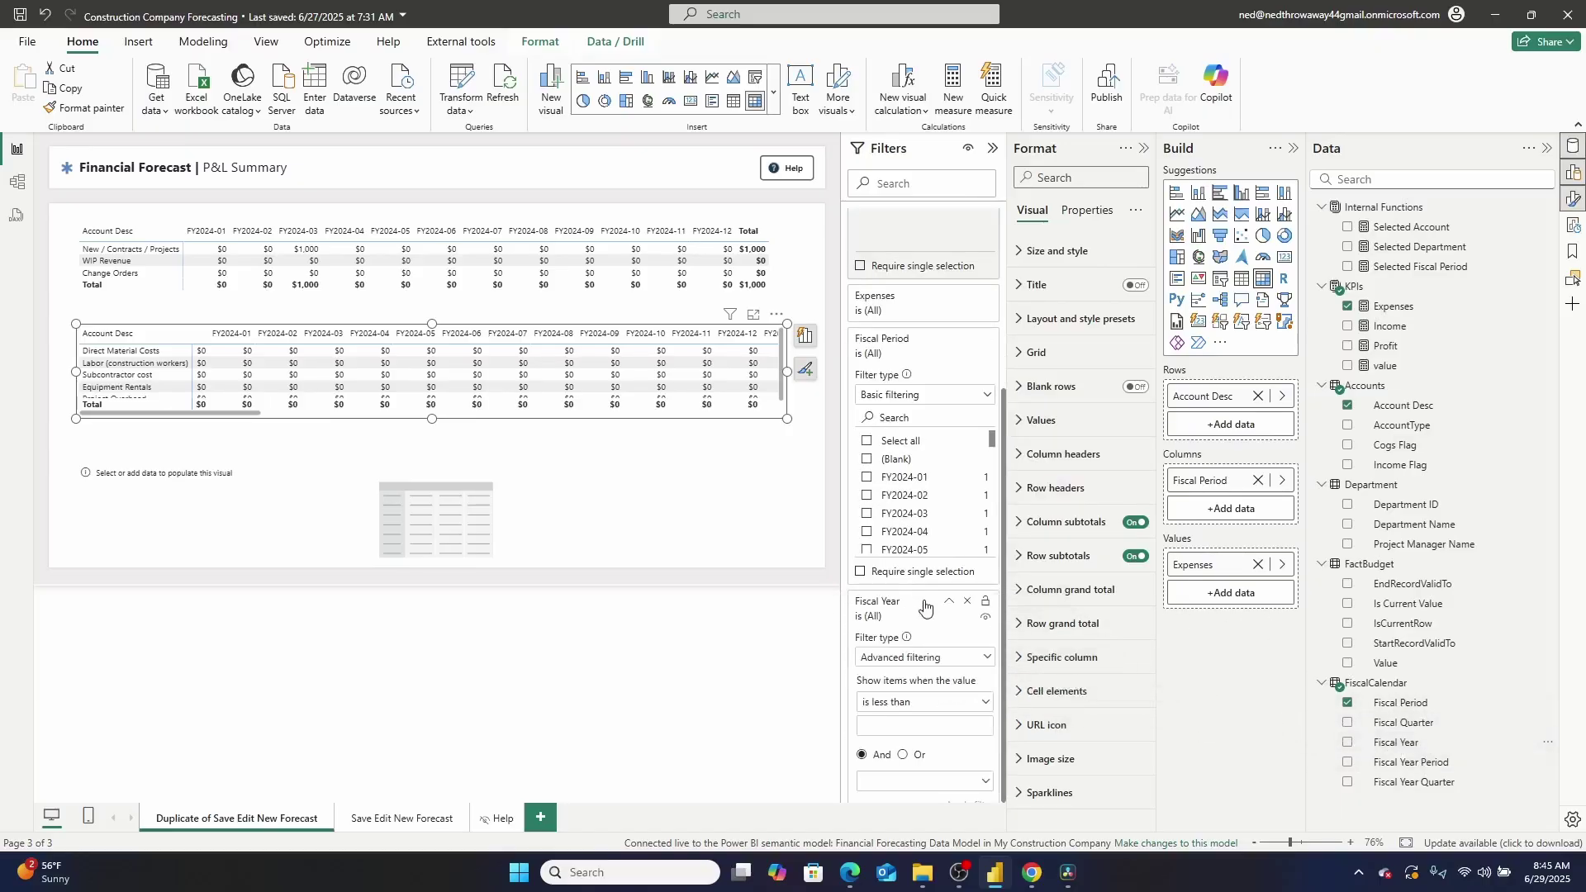
click(930, 661)
click(906, 701)
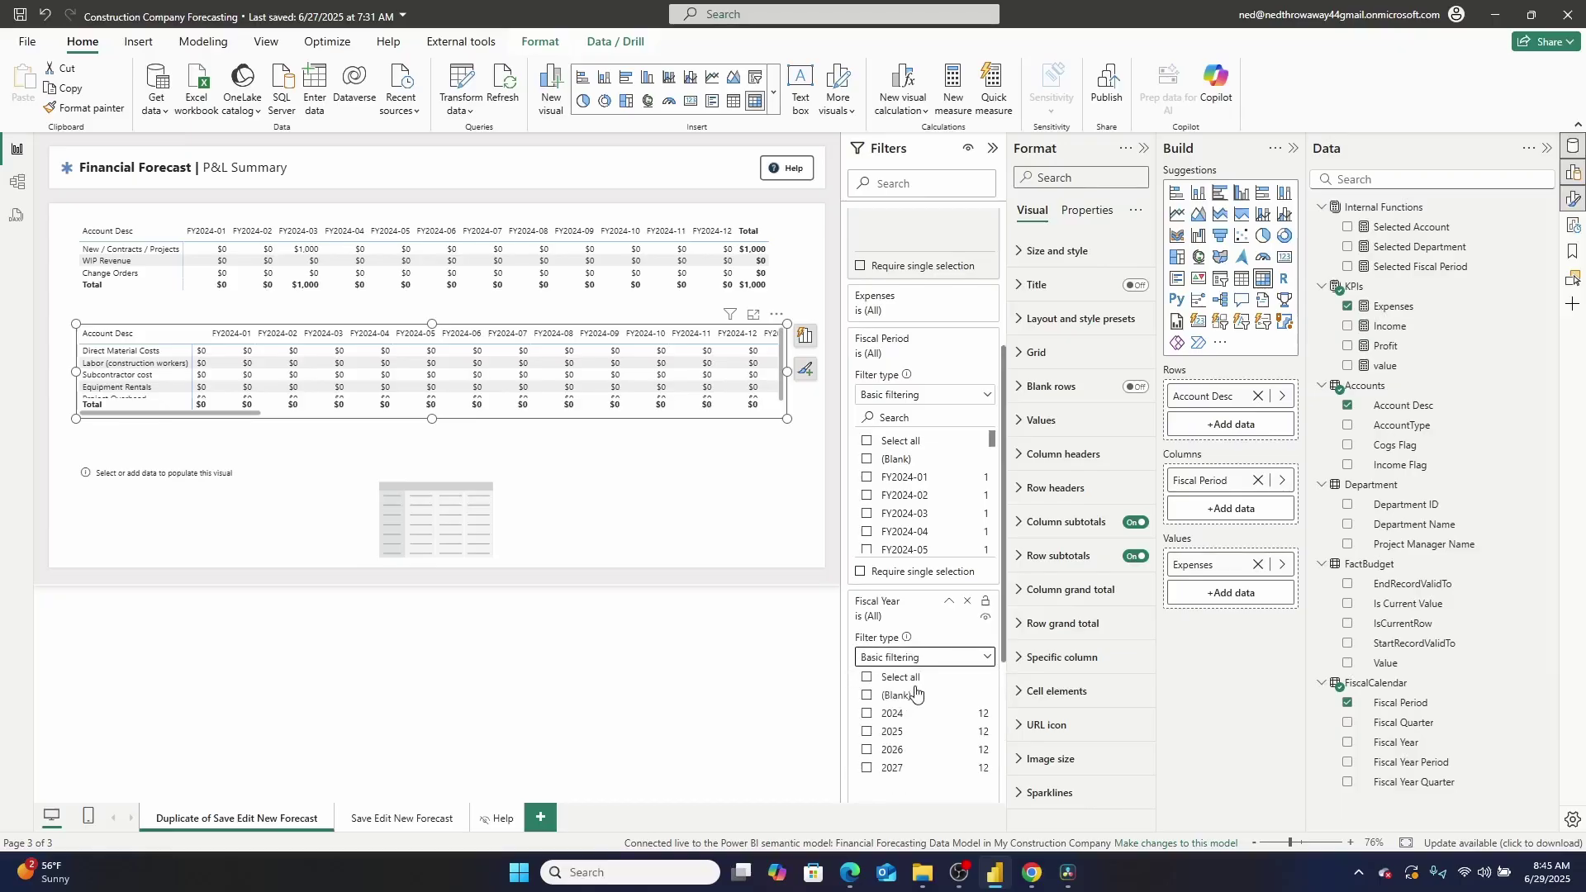
click(891, 714)
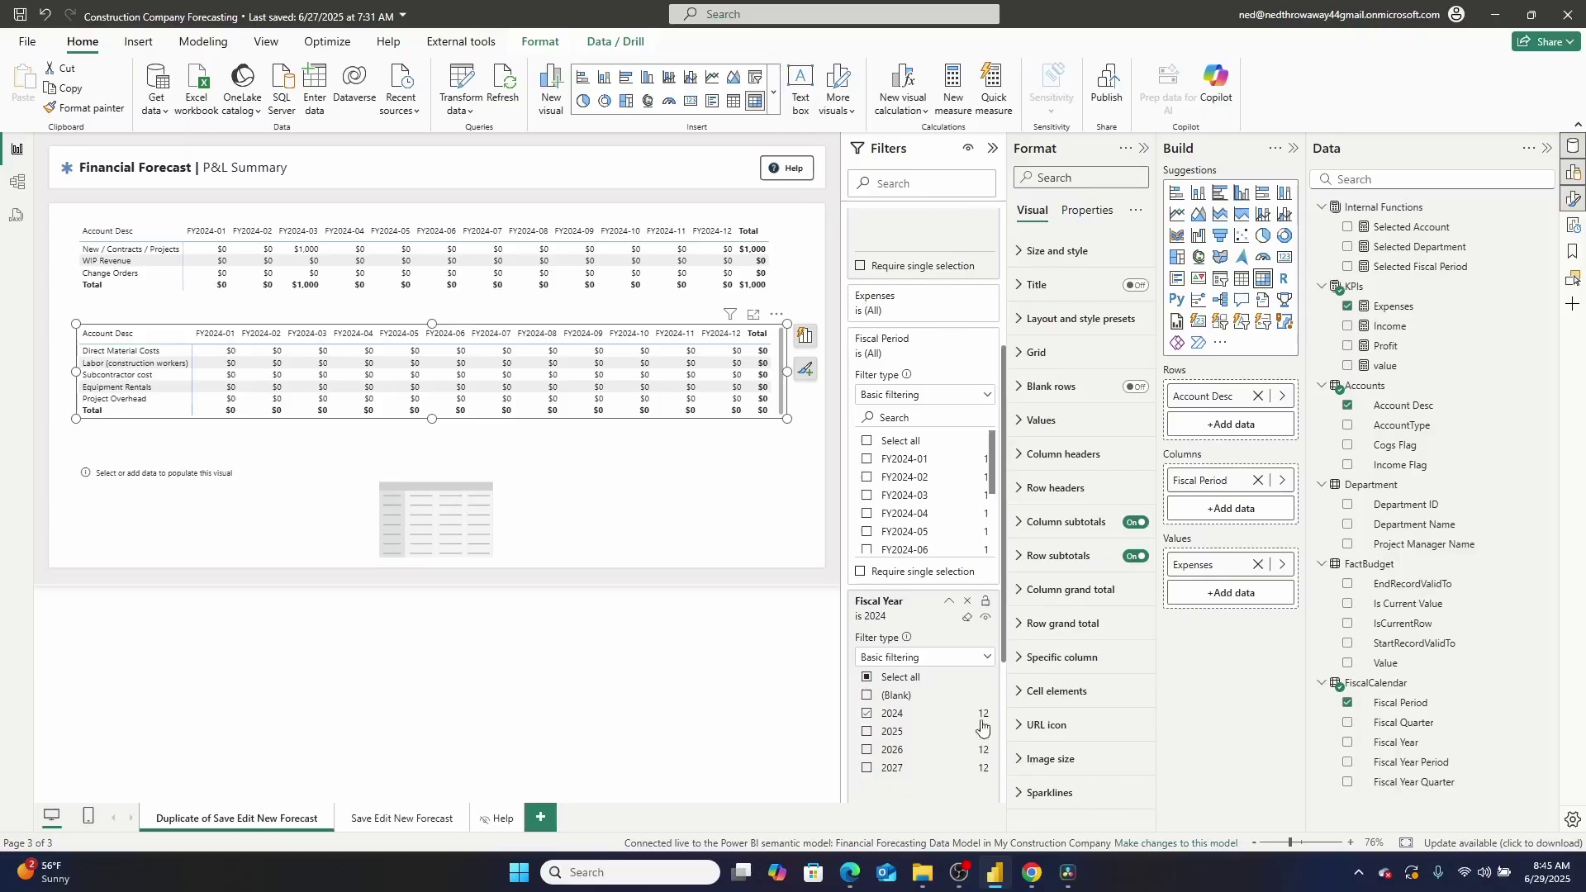
scroll(859, 578, down, 1)
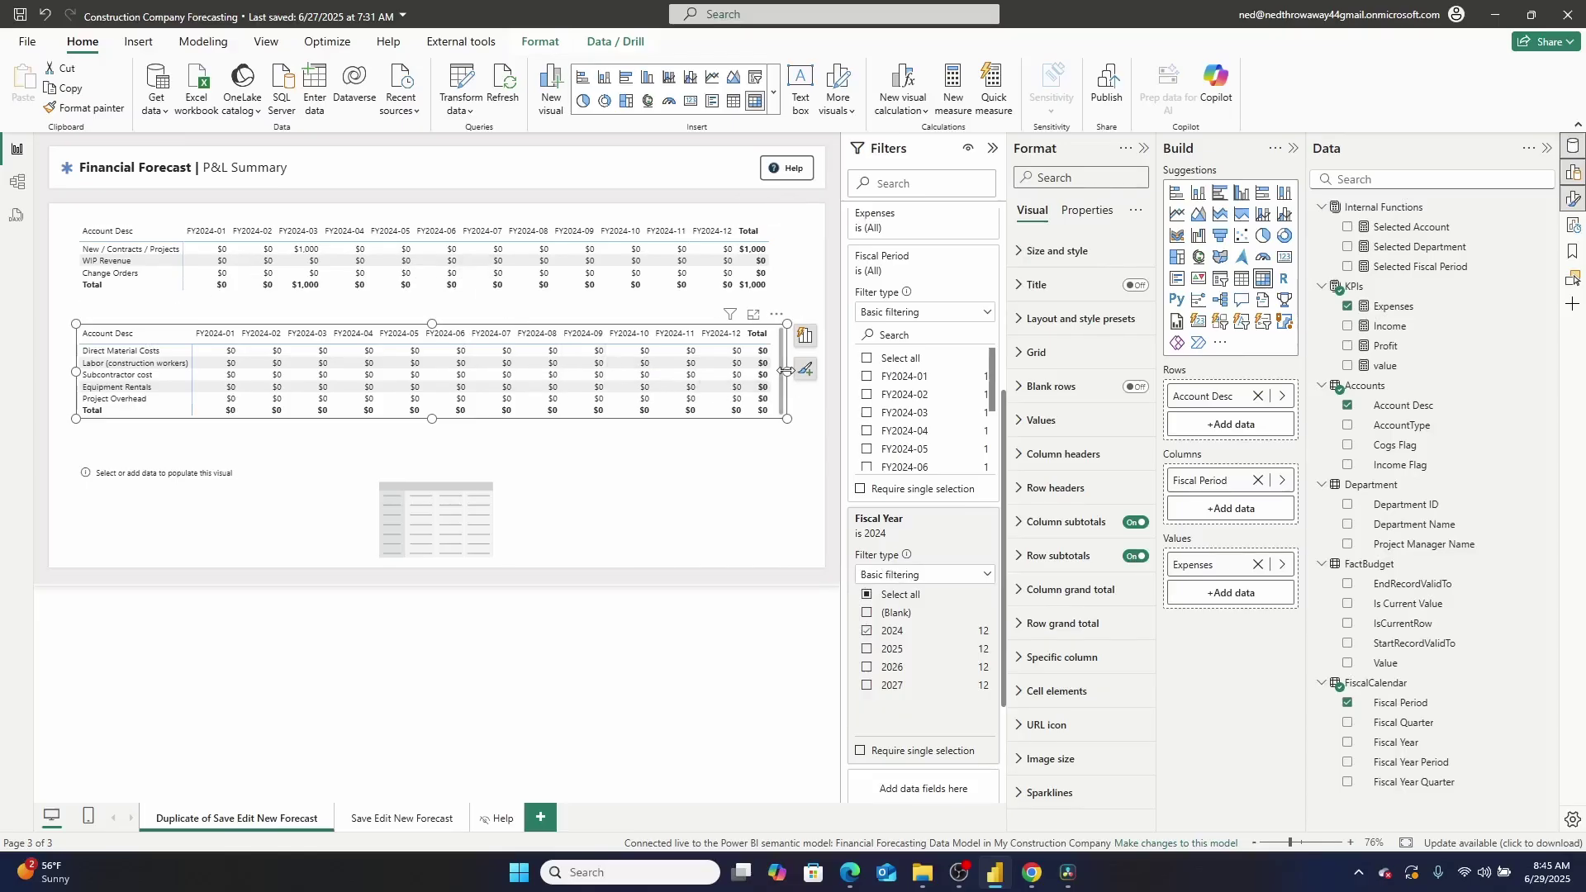
drag(784, 371, 800, 371)
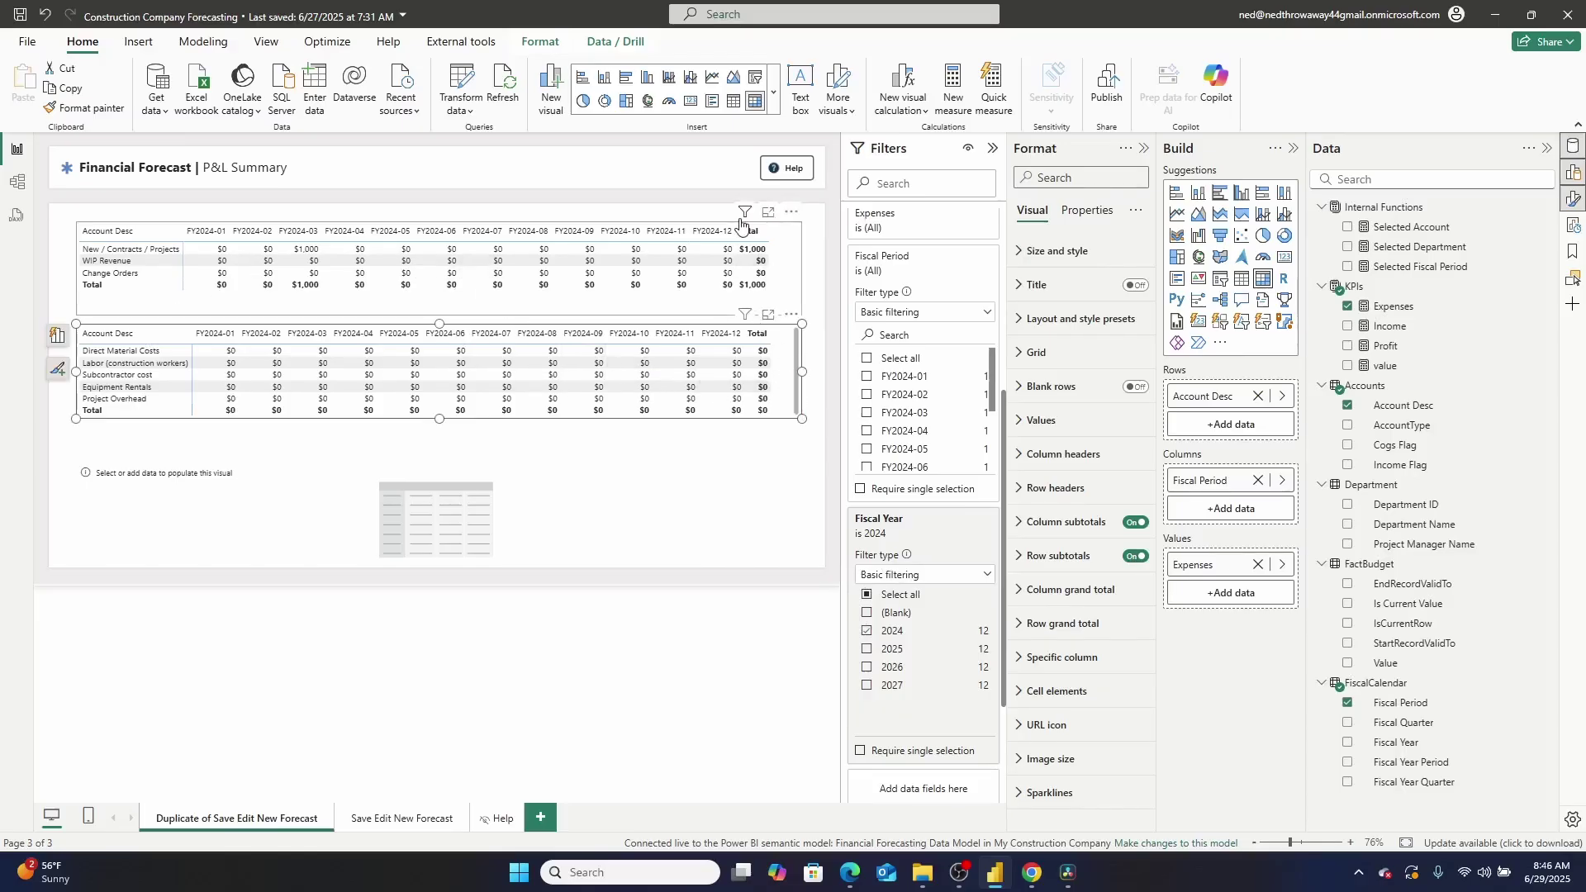
Set Row subtotals Off and Column subtotals On for both the Income and Expenses matrices
click(786, 273)
click(1098, 178)
text(t)
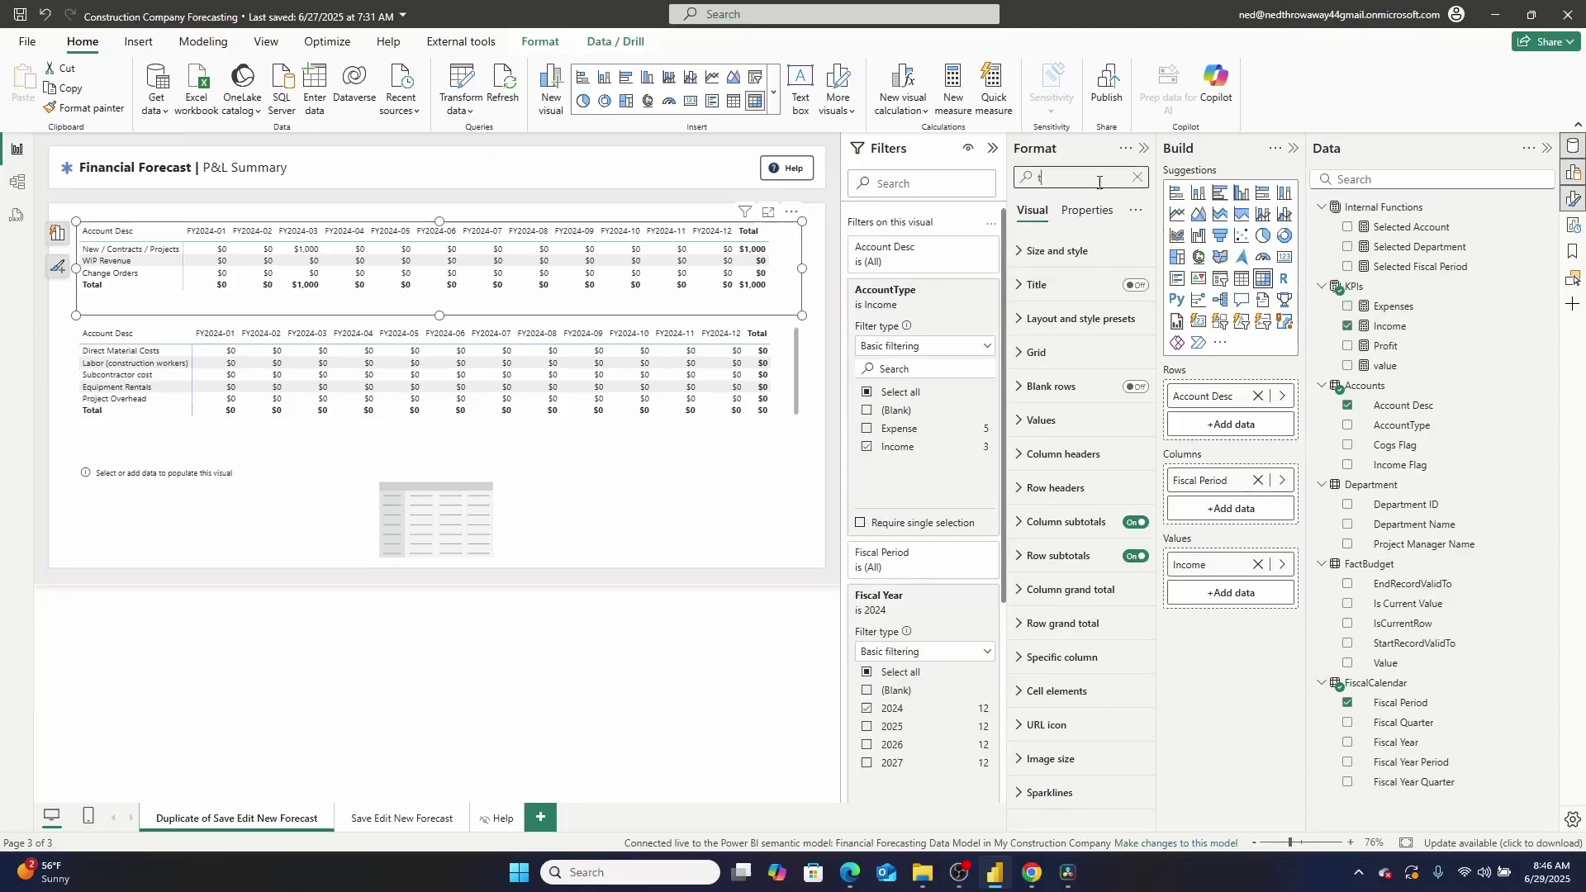
text(otal)
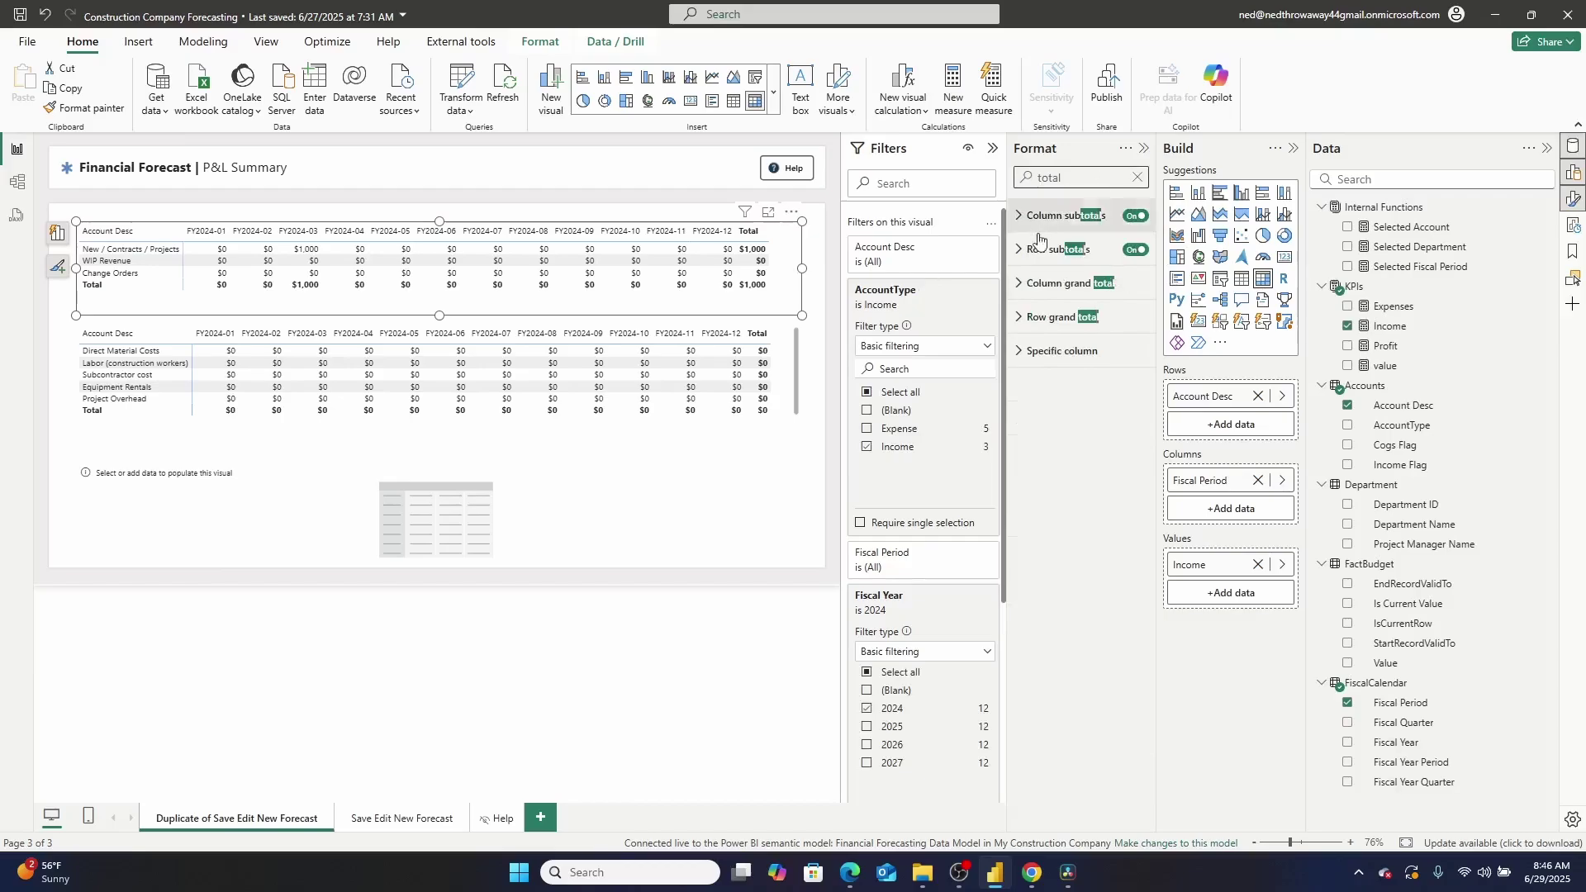
click(1137, 218)
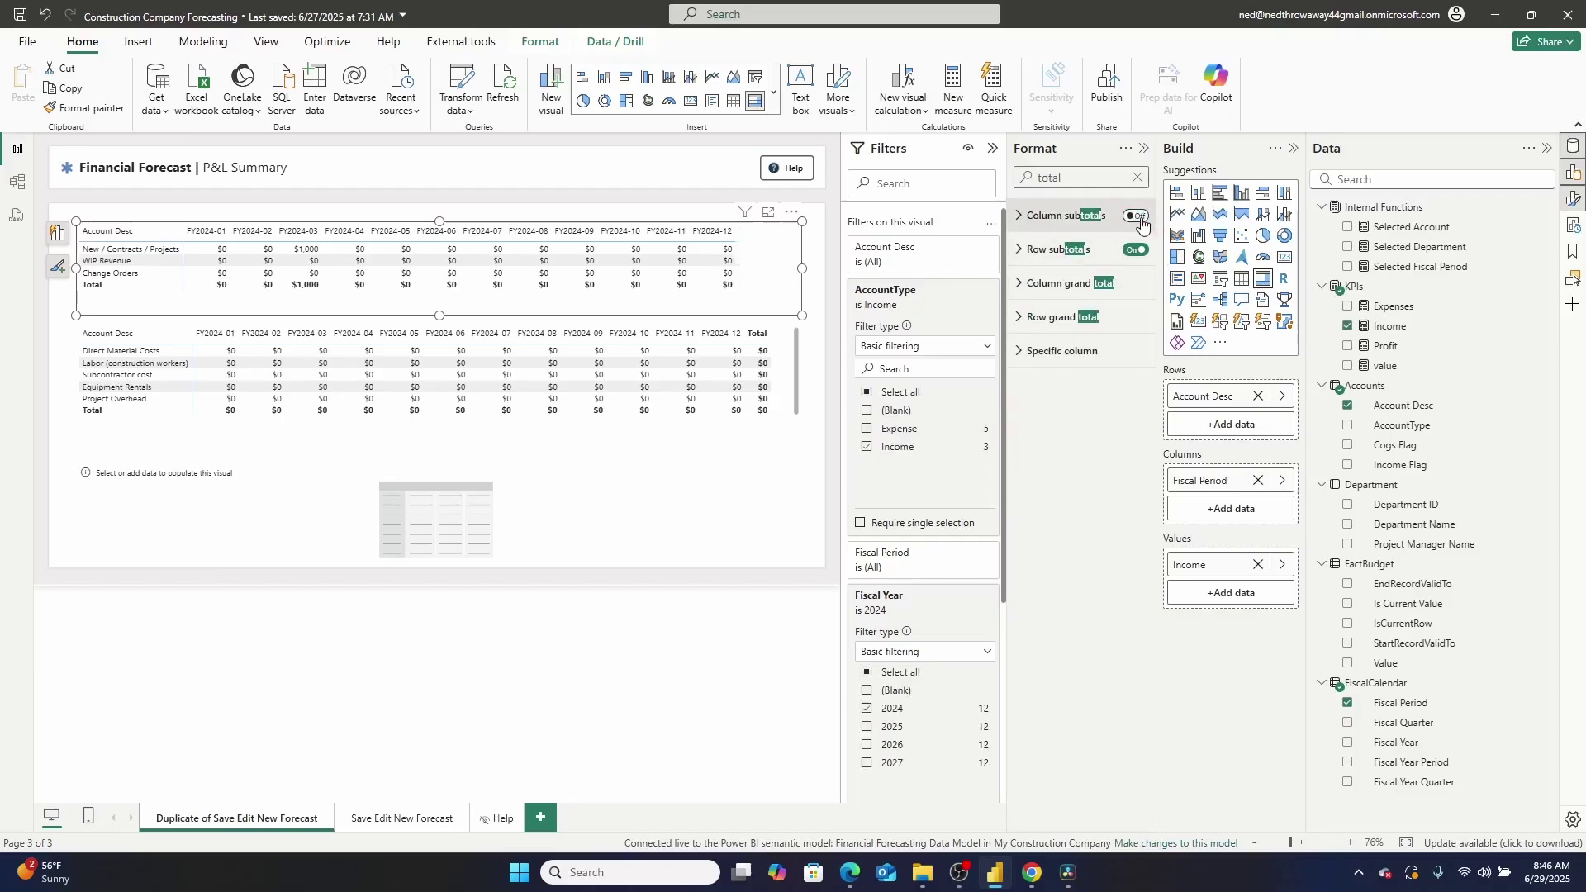
click(772, 388)
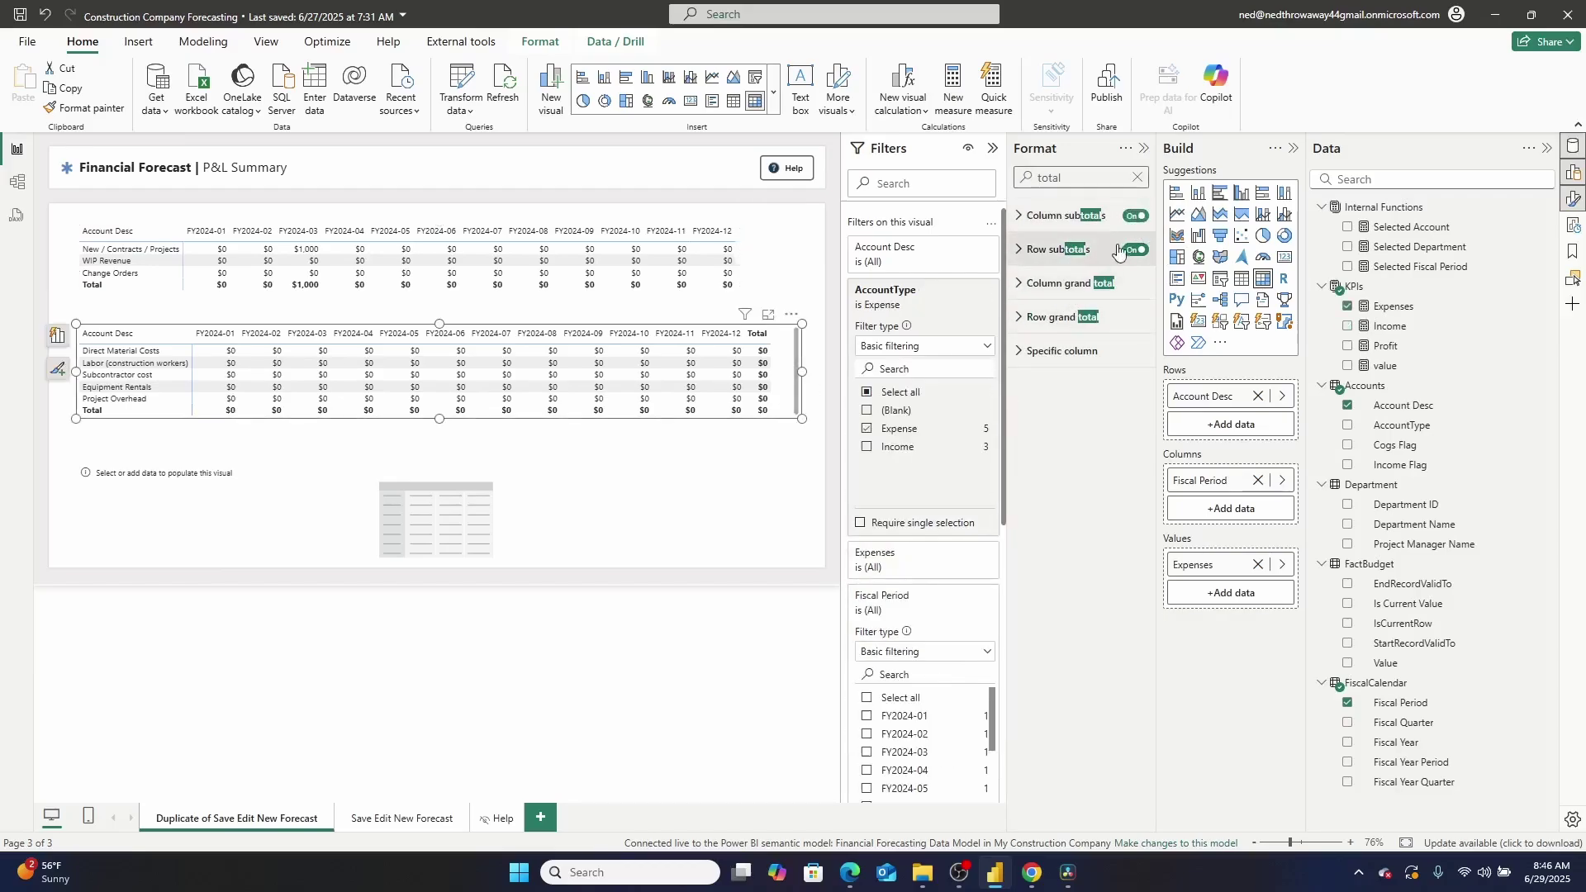
click(1140, 218)
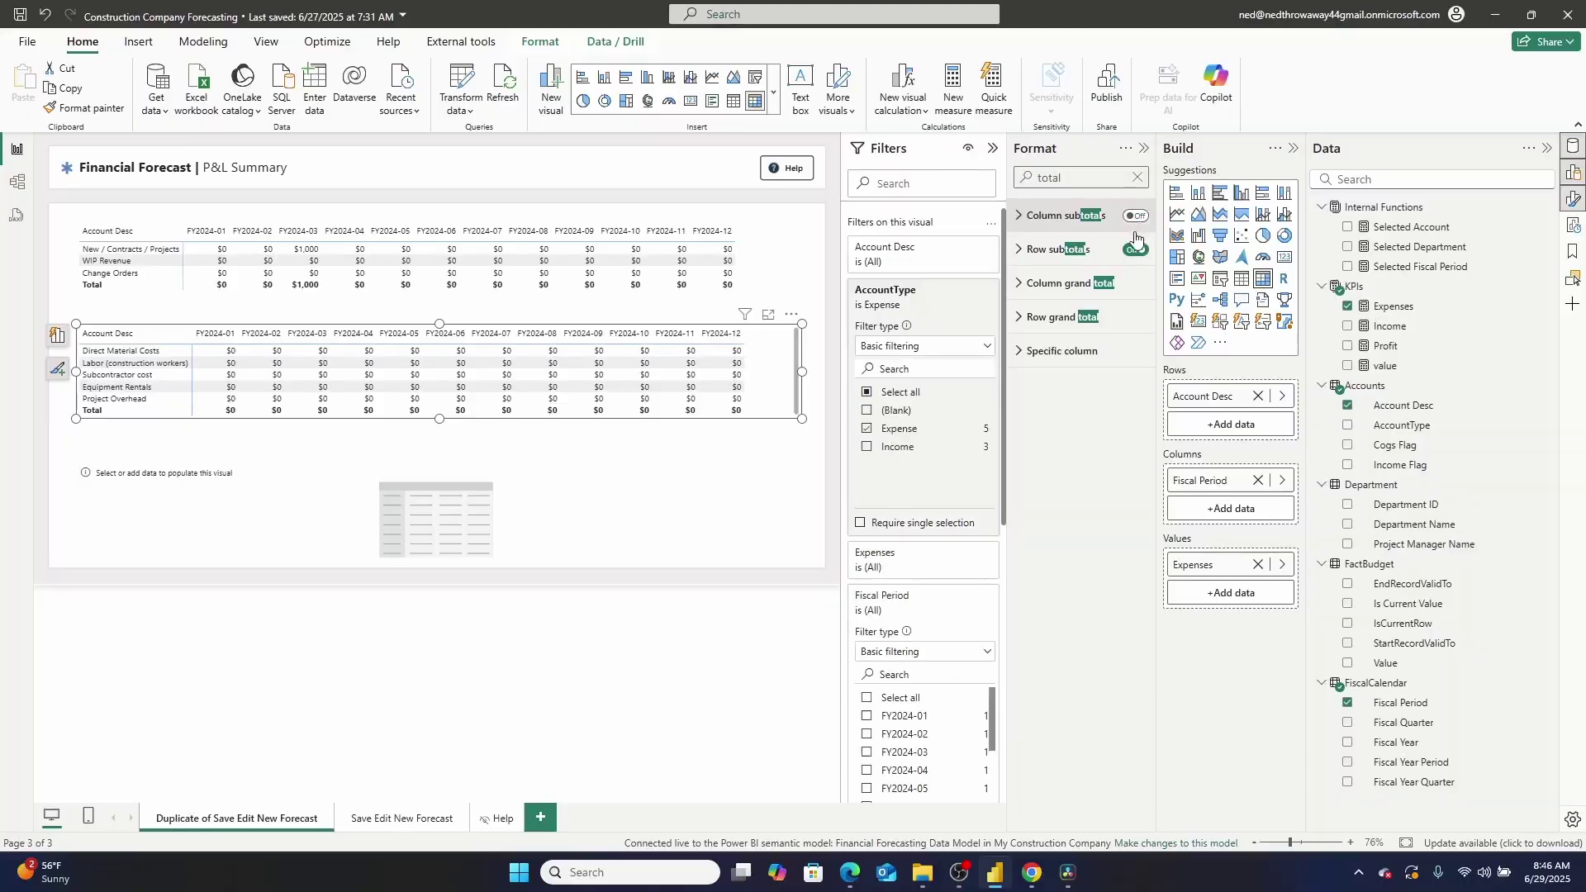
click(1137, 251)
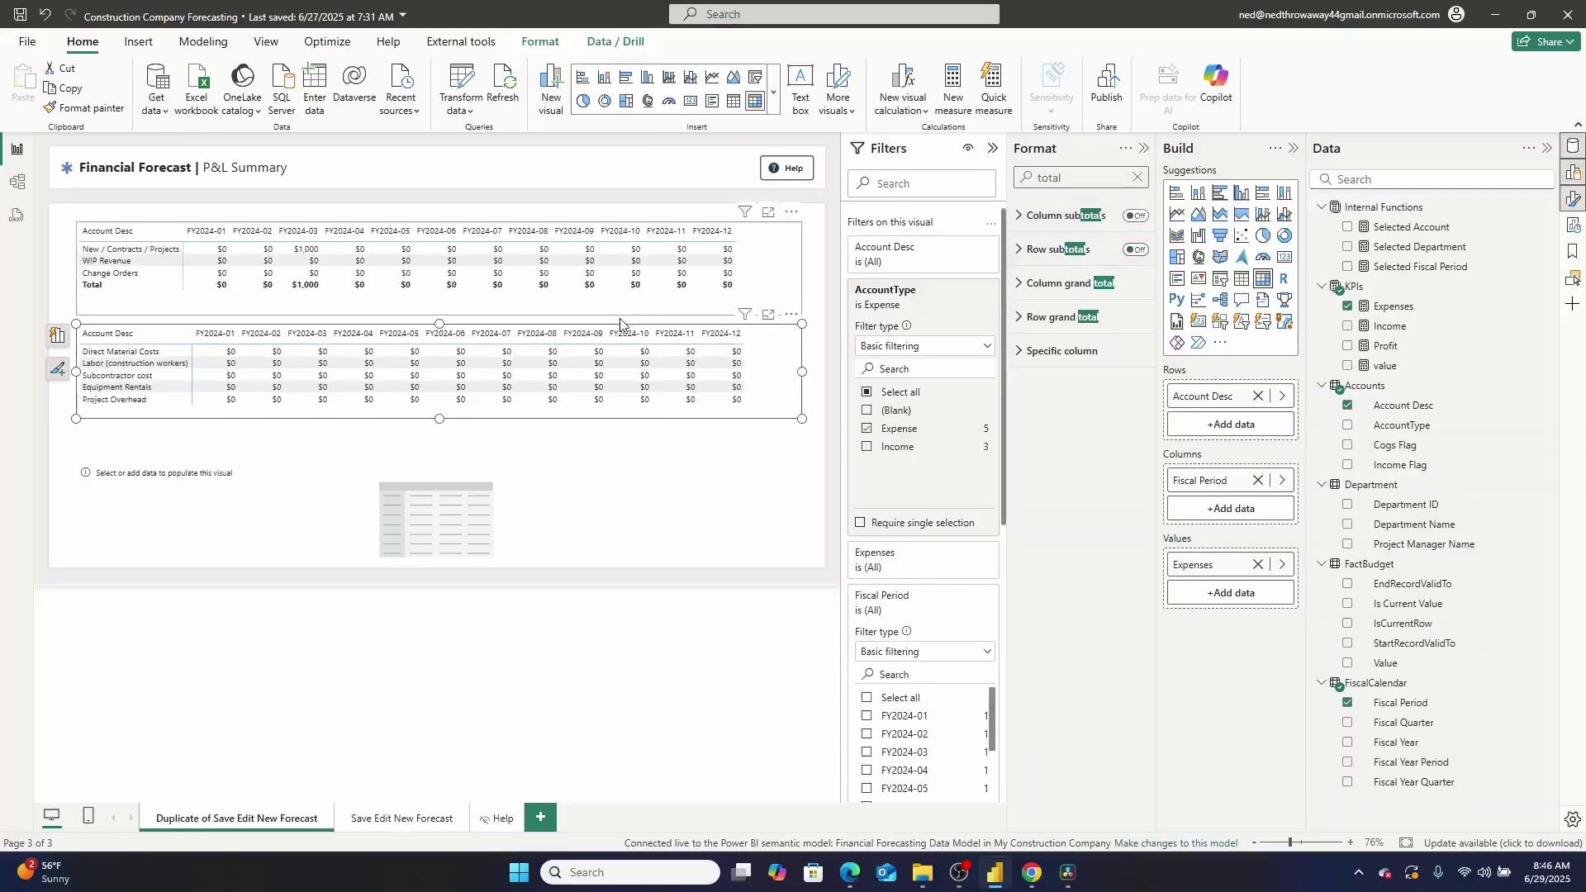
click(1136, 249)
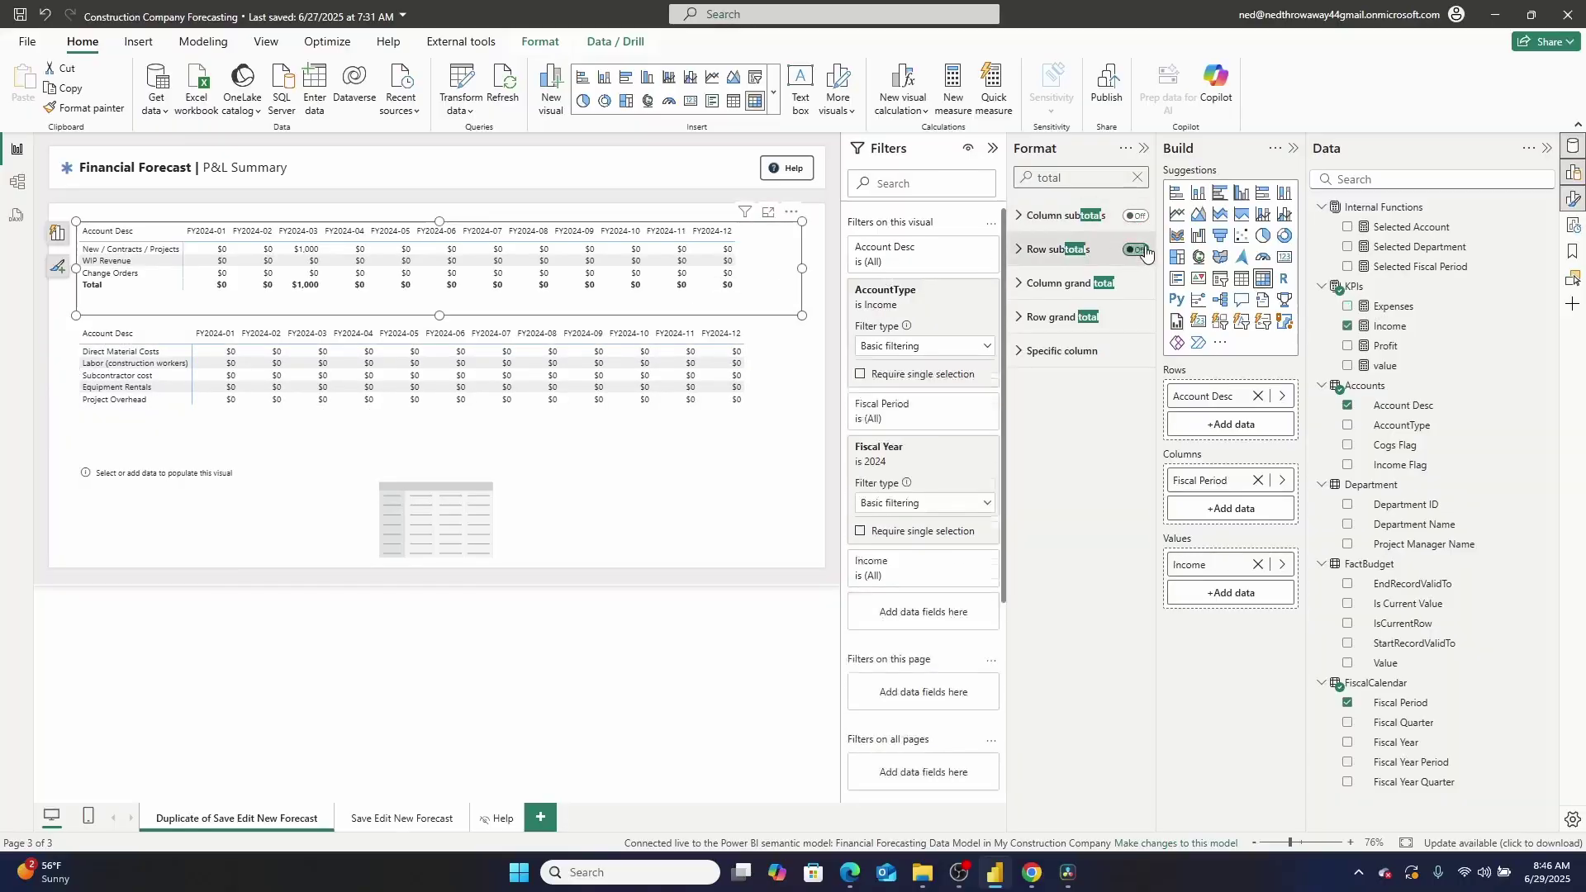
click(1135, 219)
click(657, 367)
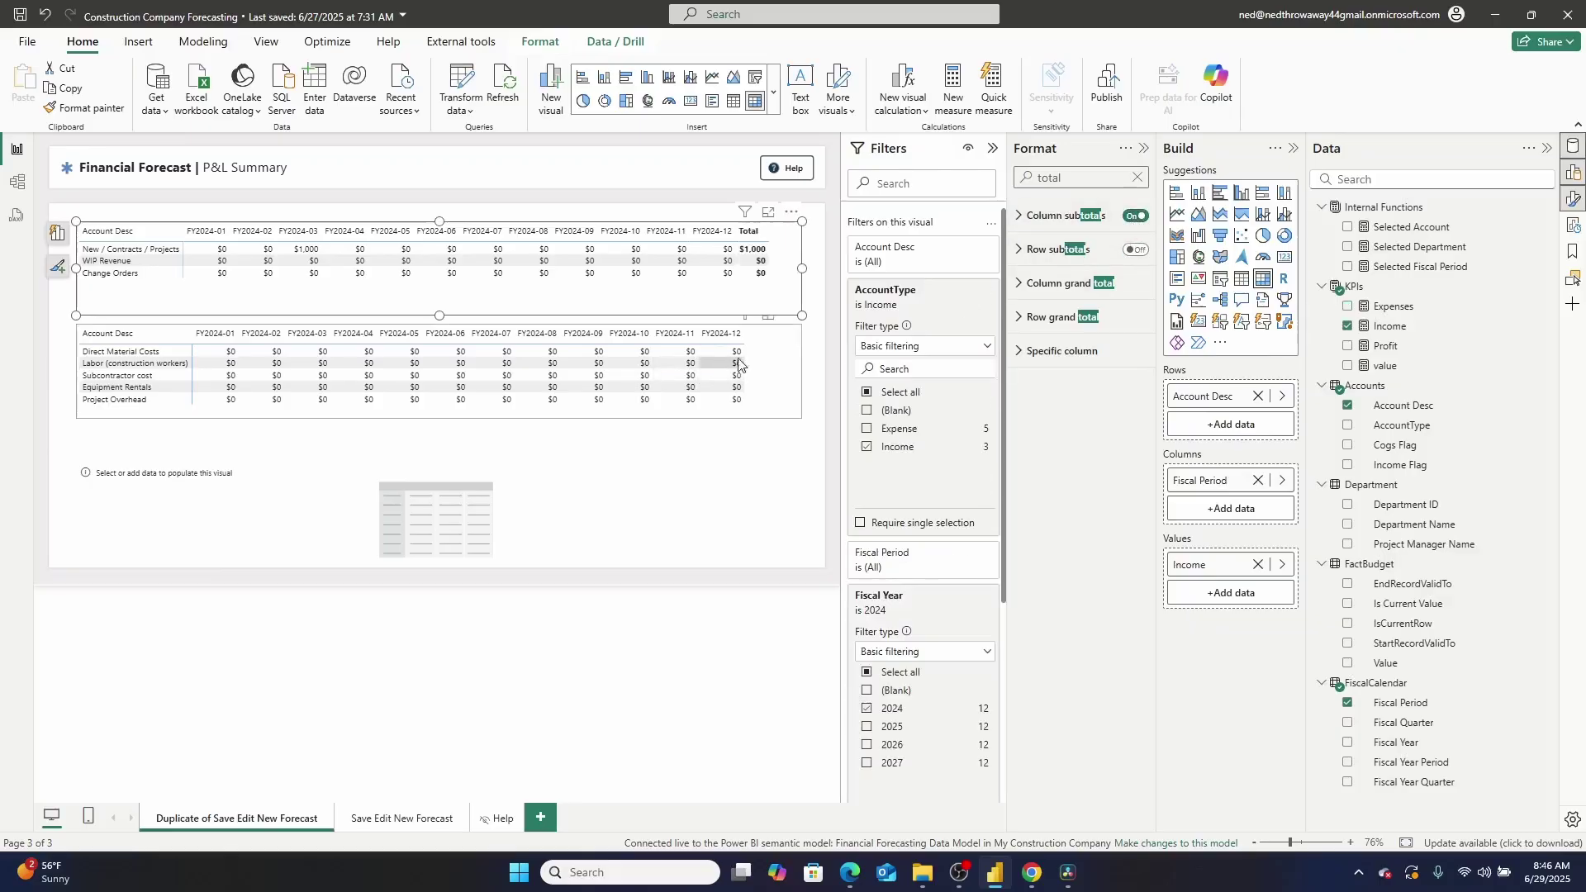
click(1136, 218)
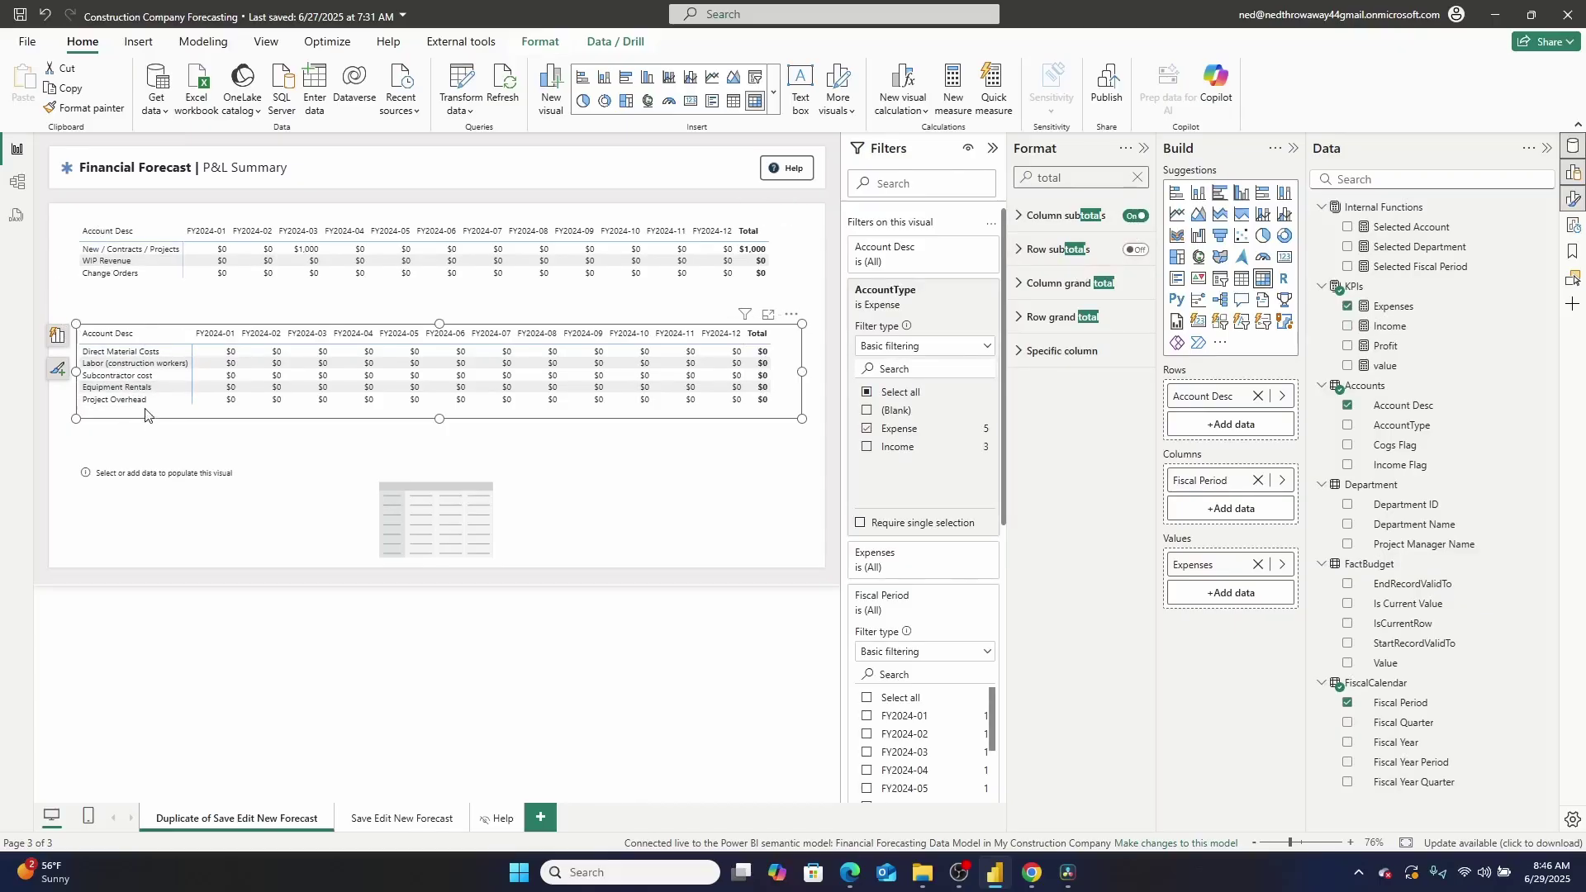
Rename the Income matrix's Account Desc row header to Income
click(132, 299)
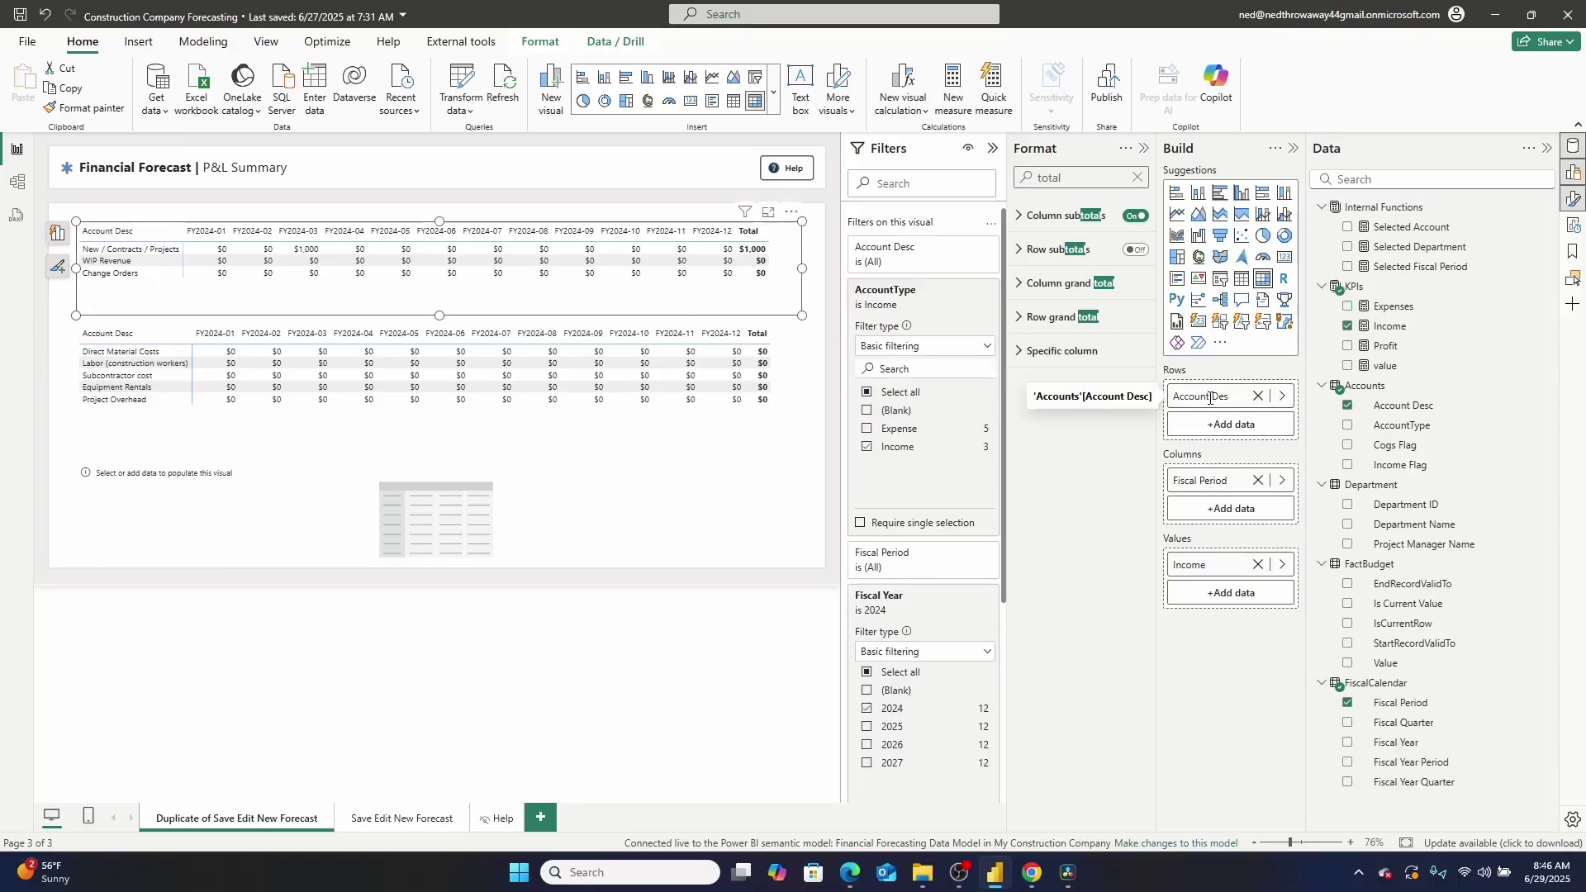
key(ctrl+BackSpace)
key(ctrl+BackSpace)
text(Income)
key(Return)
Rename the Expenses matrix's Account Desc row header to Expenses
click(405, 413)
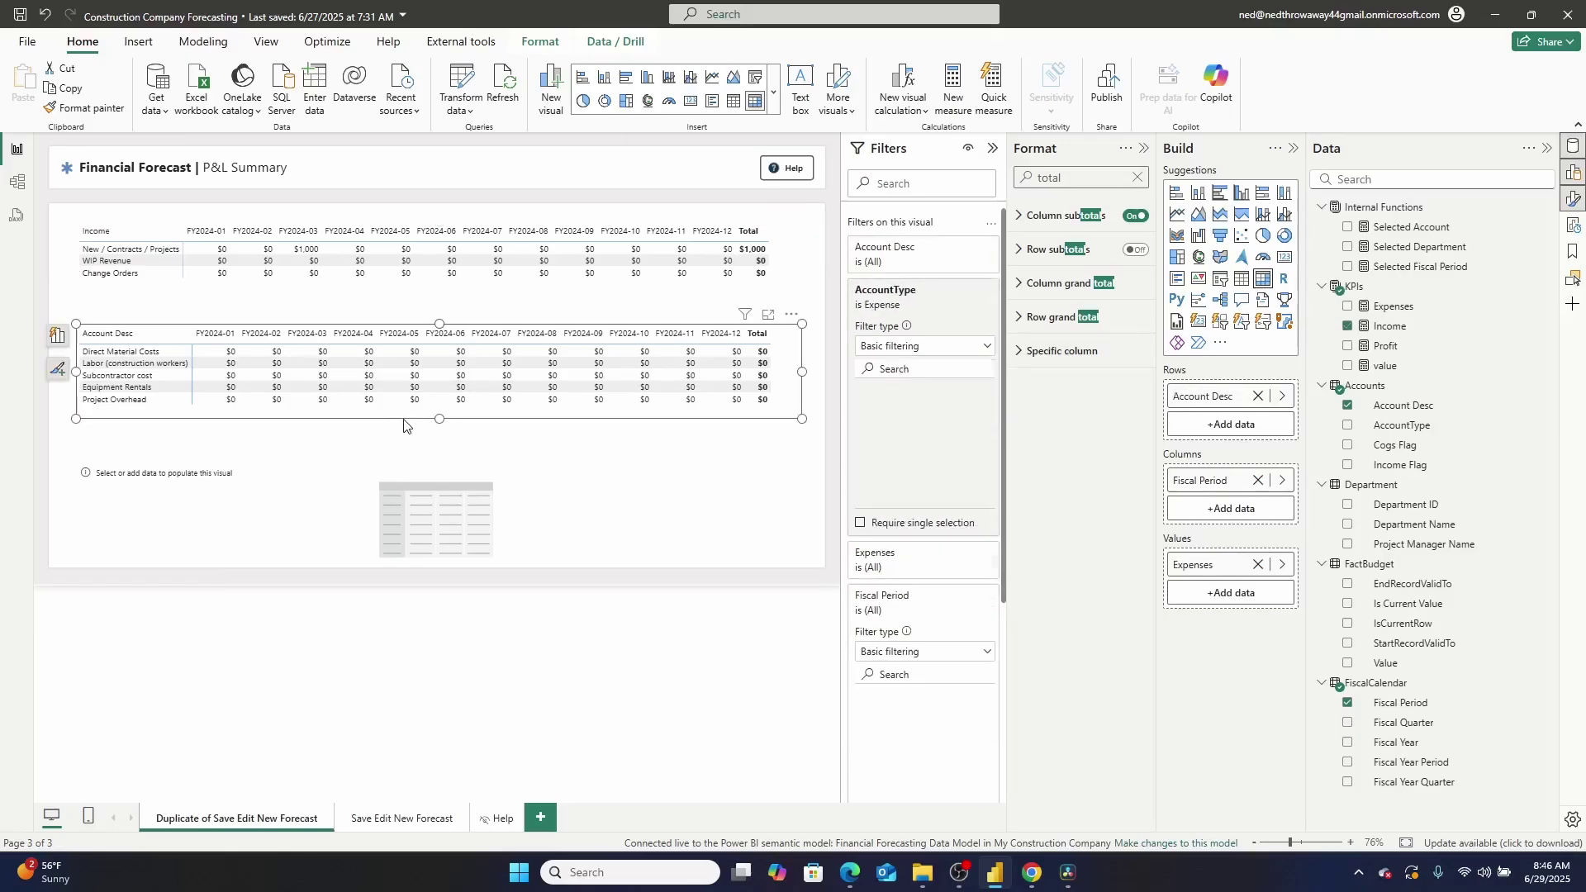
double_click(1226, 403)
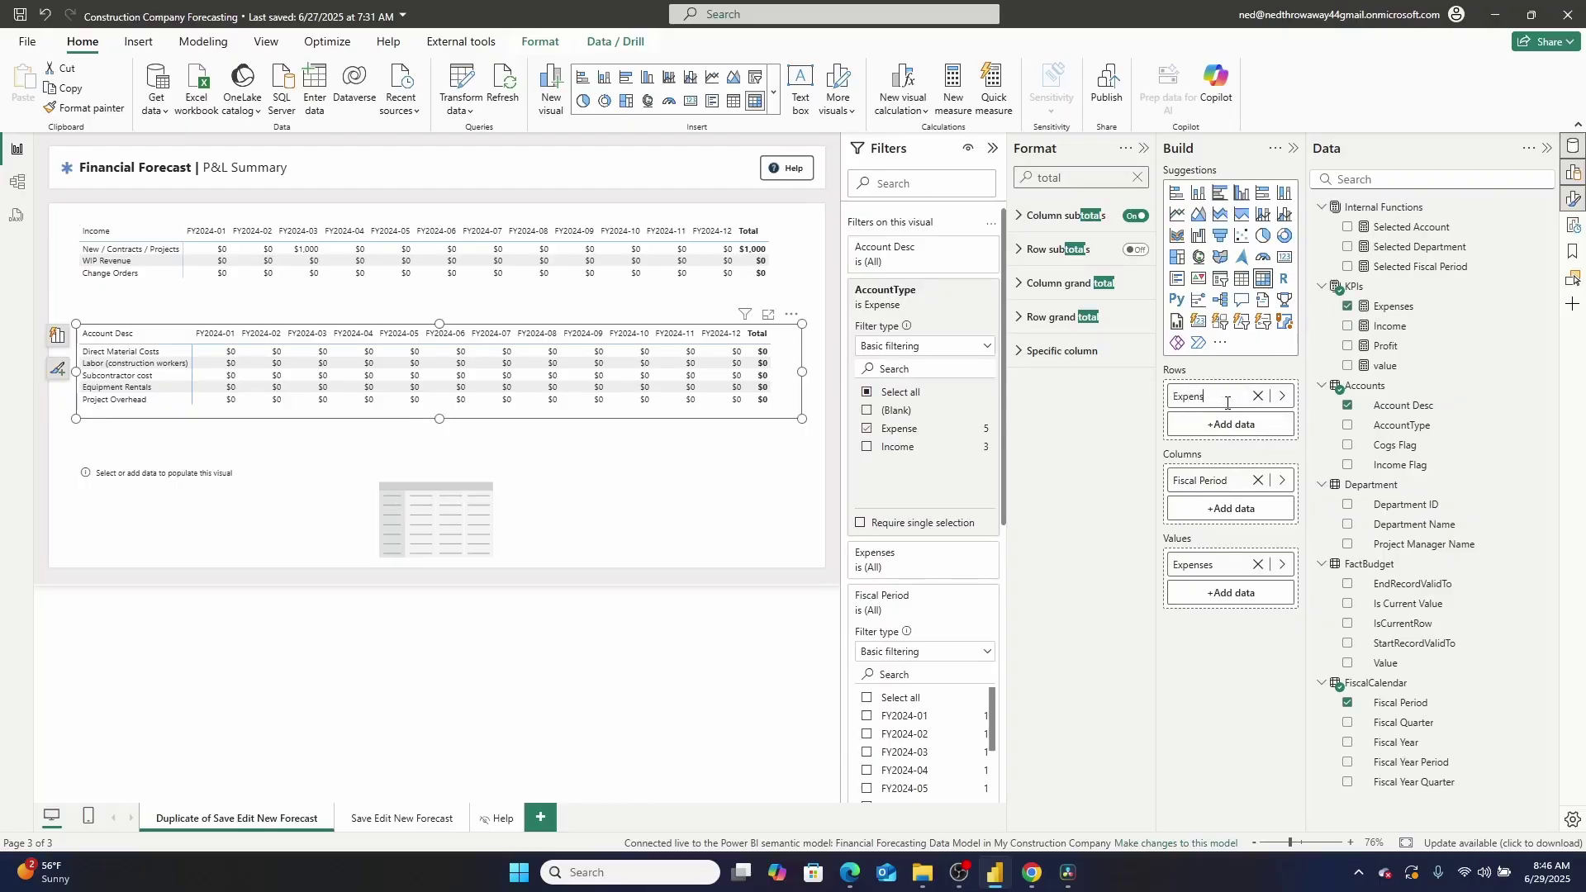
key(Return)
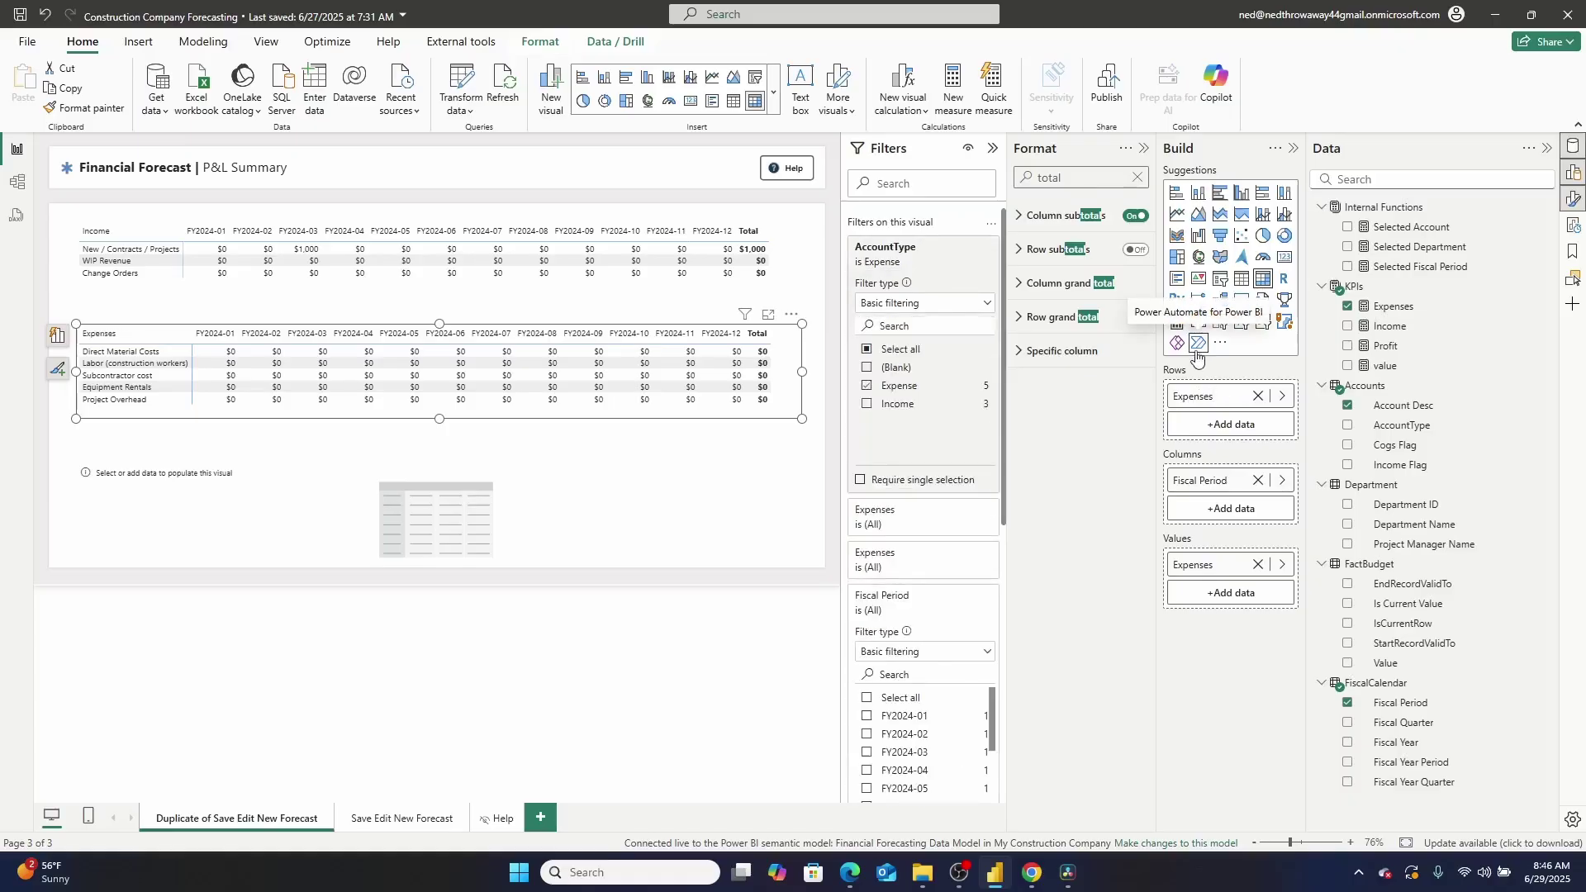
click(301, 483)
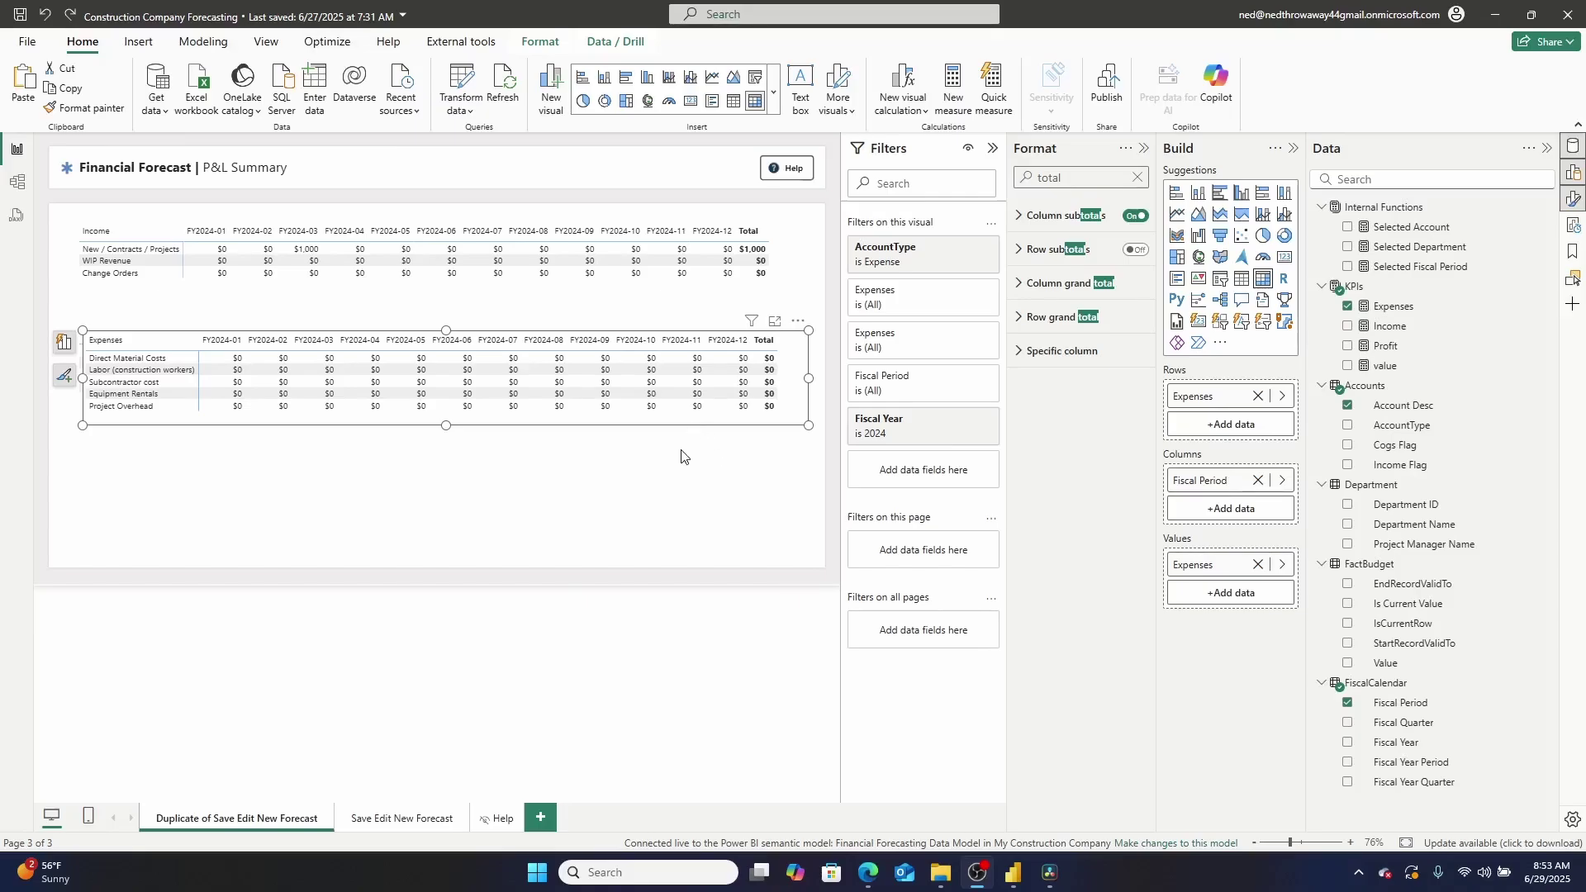
Paste a copy of the Expenses matrix below it, replacing Expenses with KPIs Profit as values
key(ctrl+v)
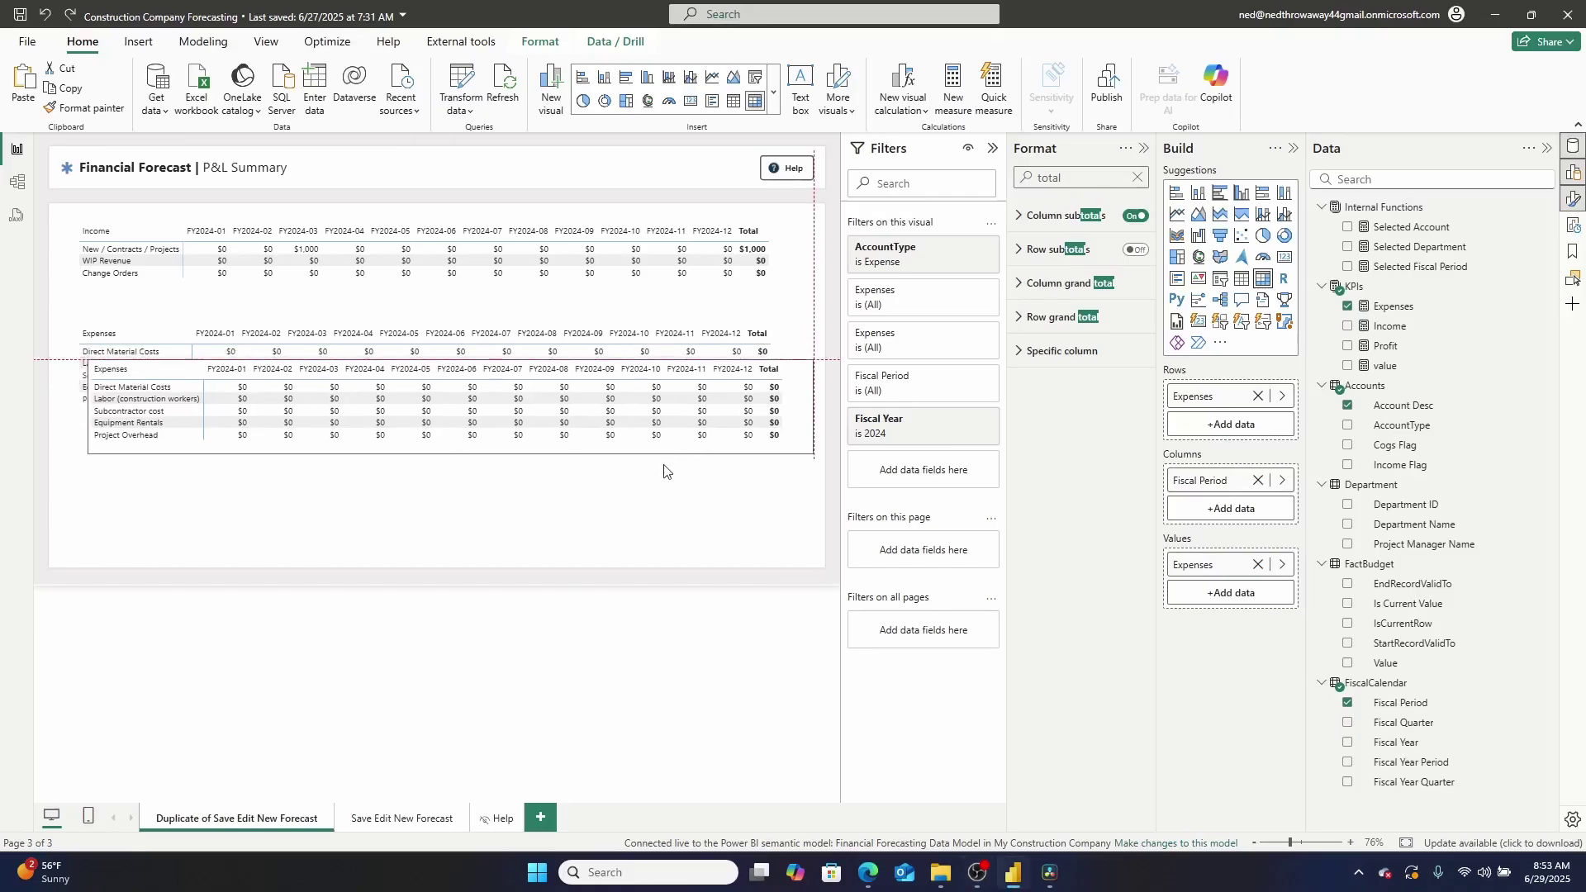
drag(666, 467, 658, 534)
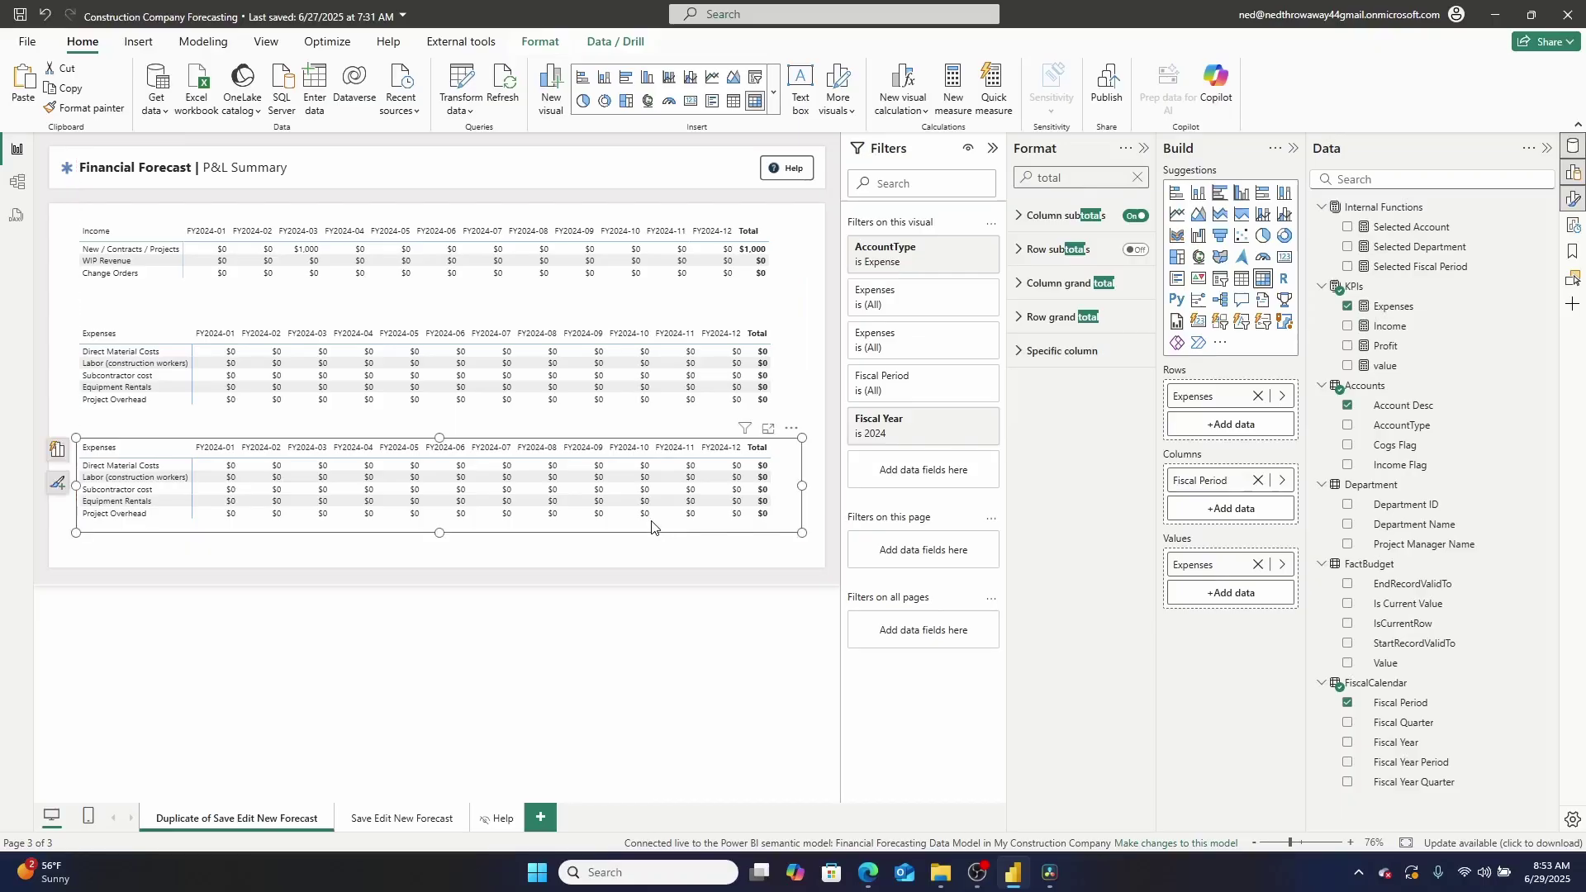
click(1257, 397)
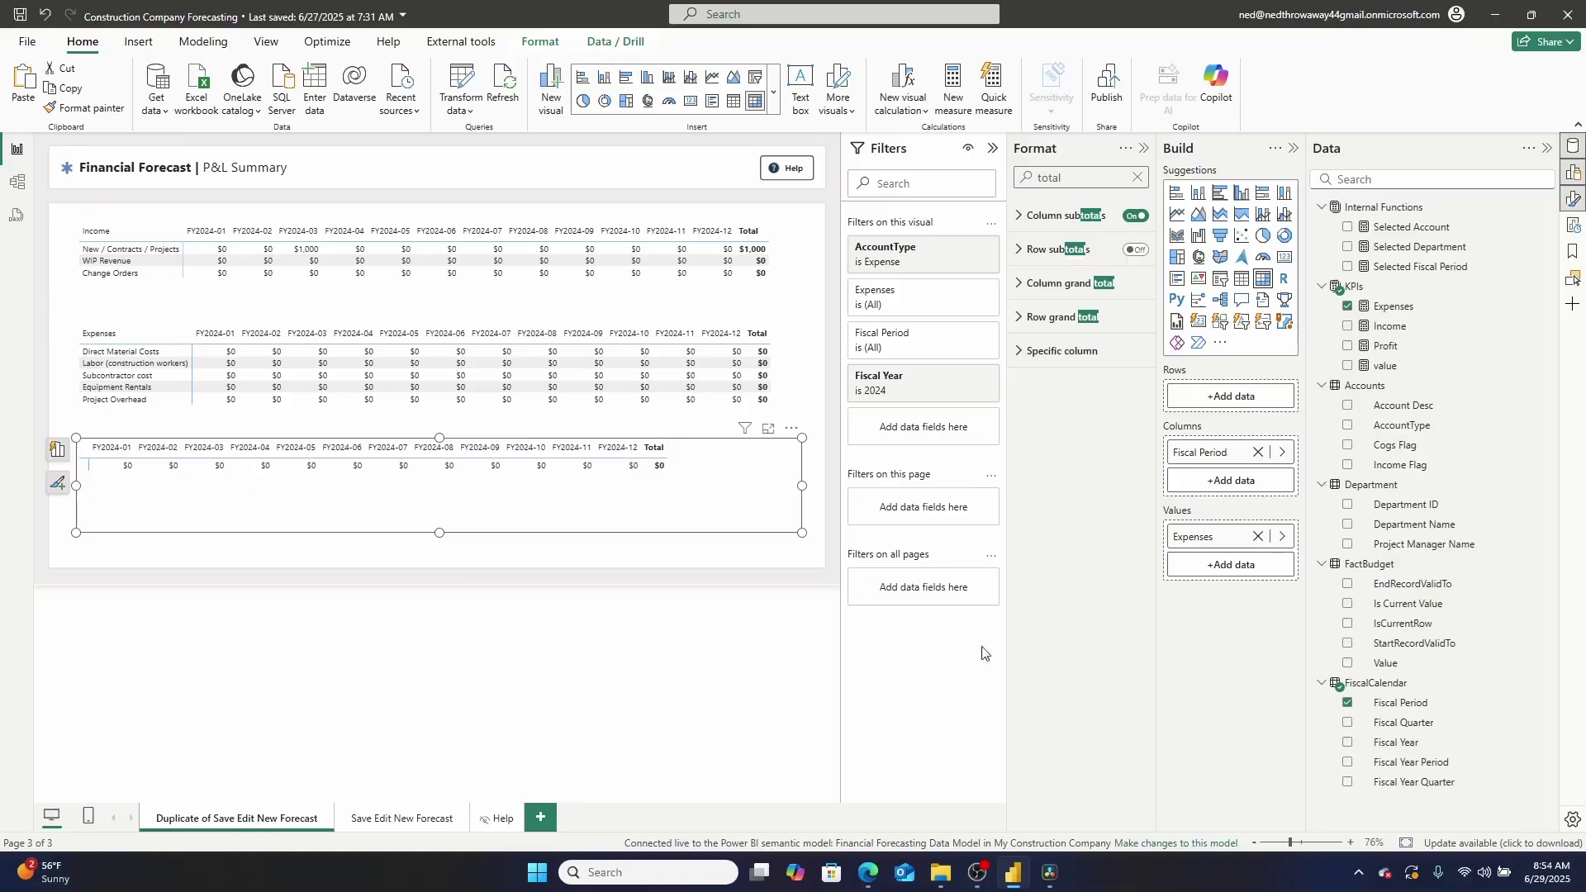
click(1258, 536)
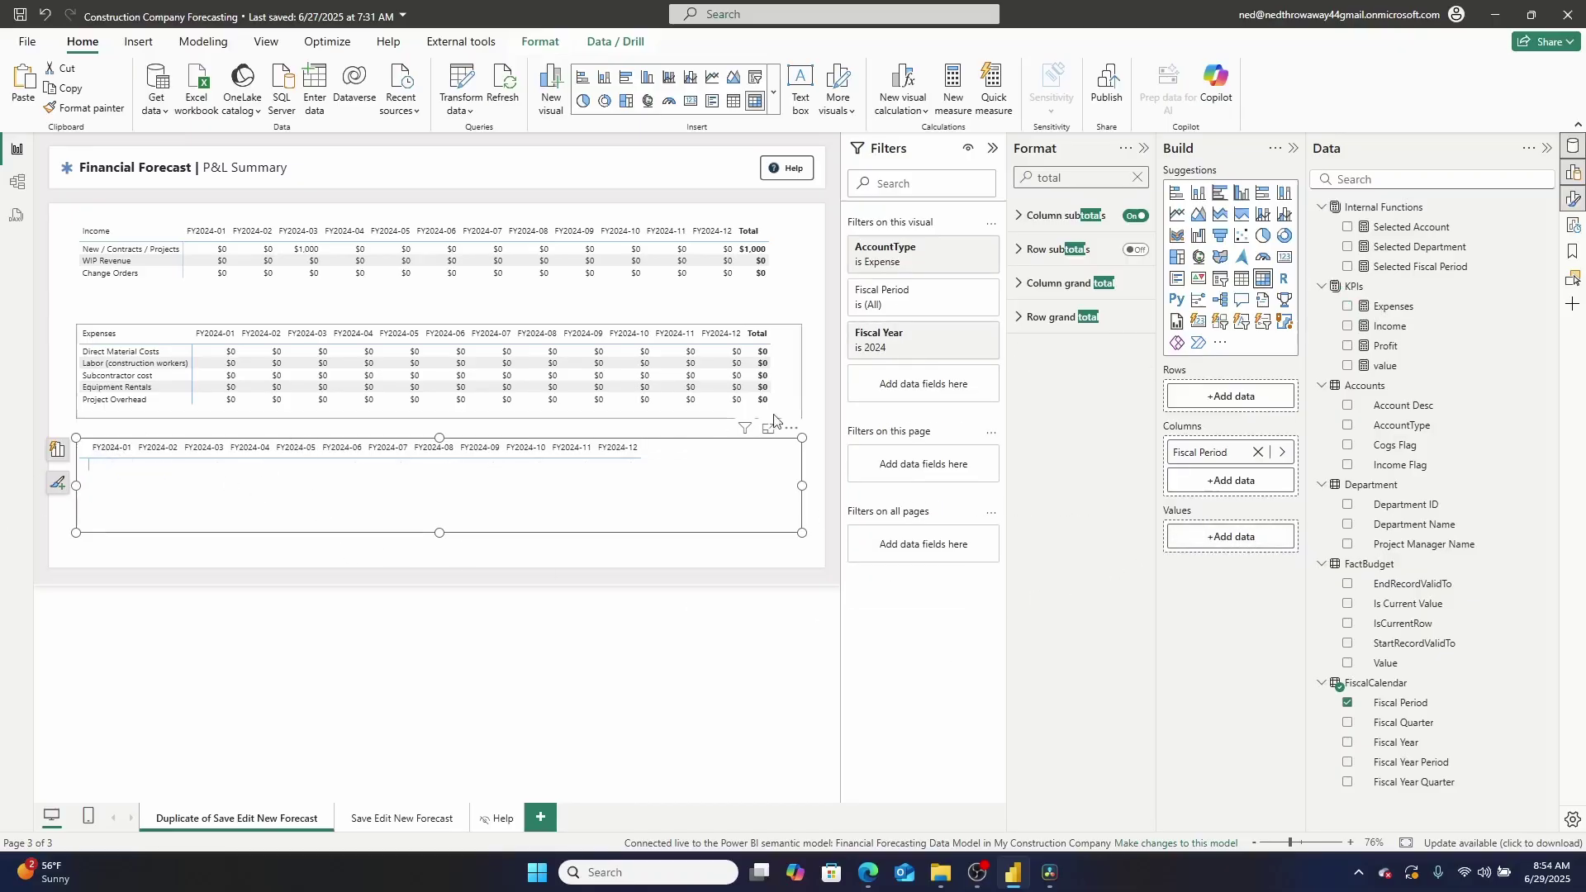
drag(1390, 341, 1290, 560)
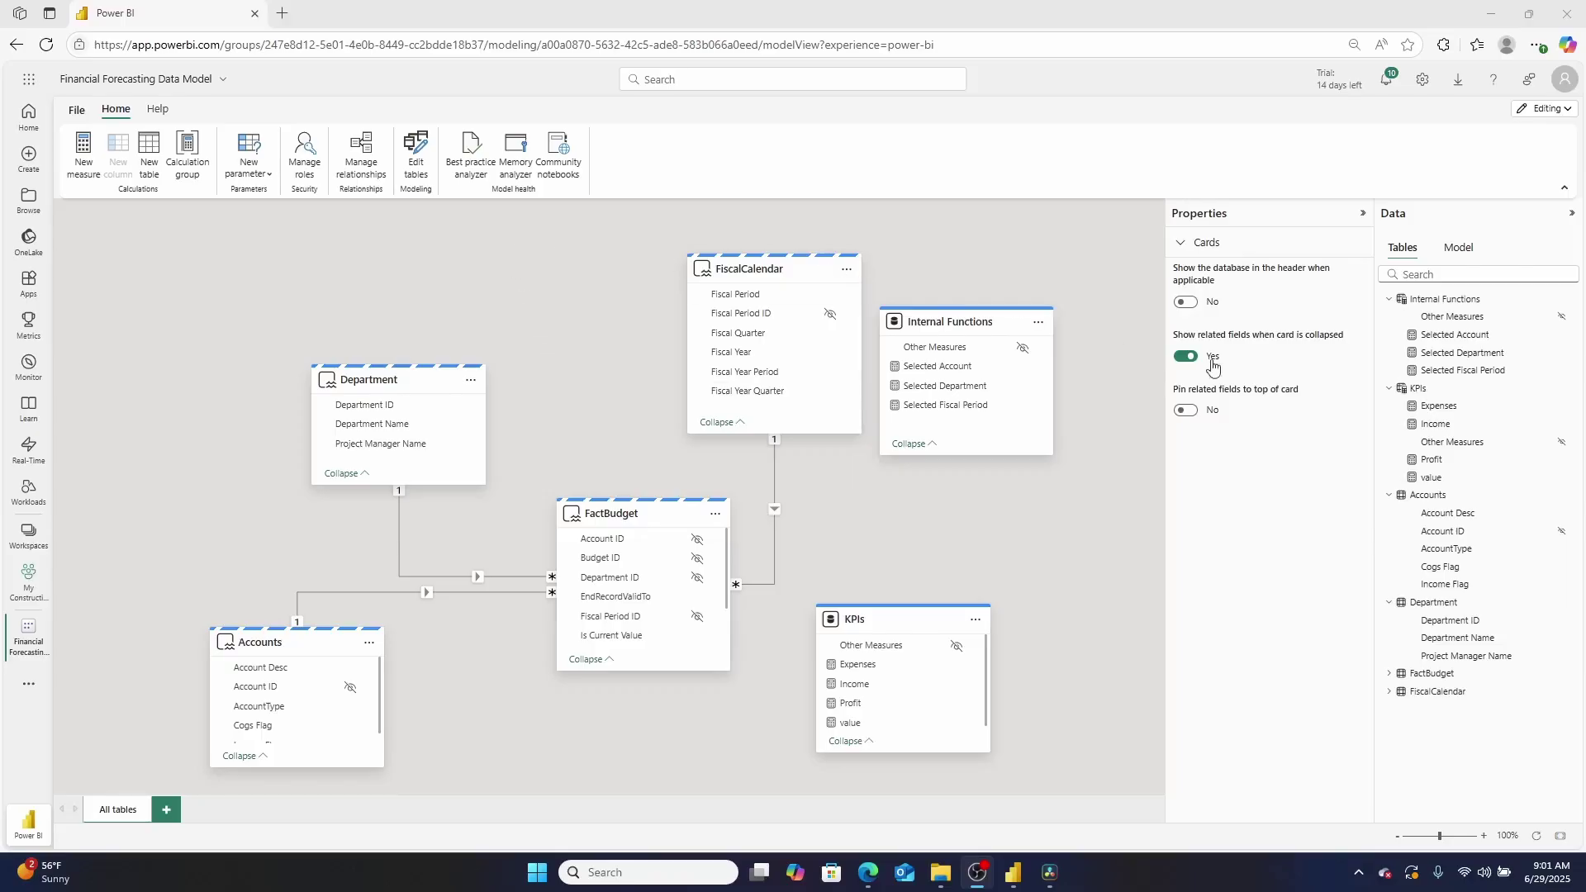
Start a new calculated table from a copy of the KPIs table's DATATABLE formula
click(1418, 388)
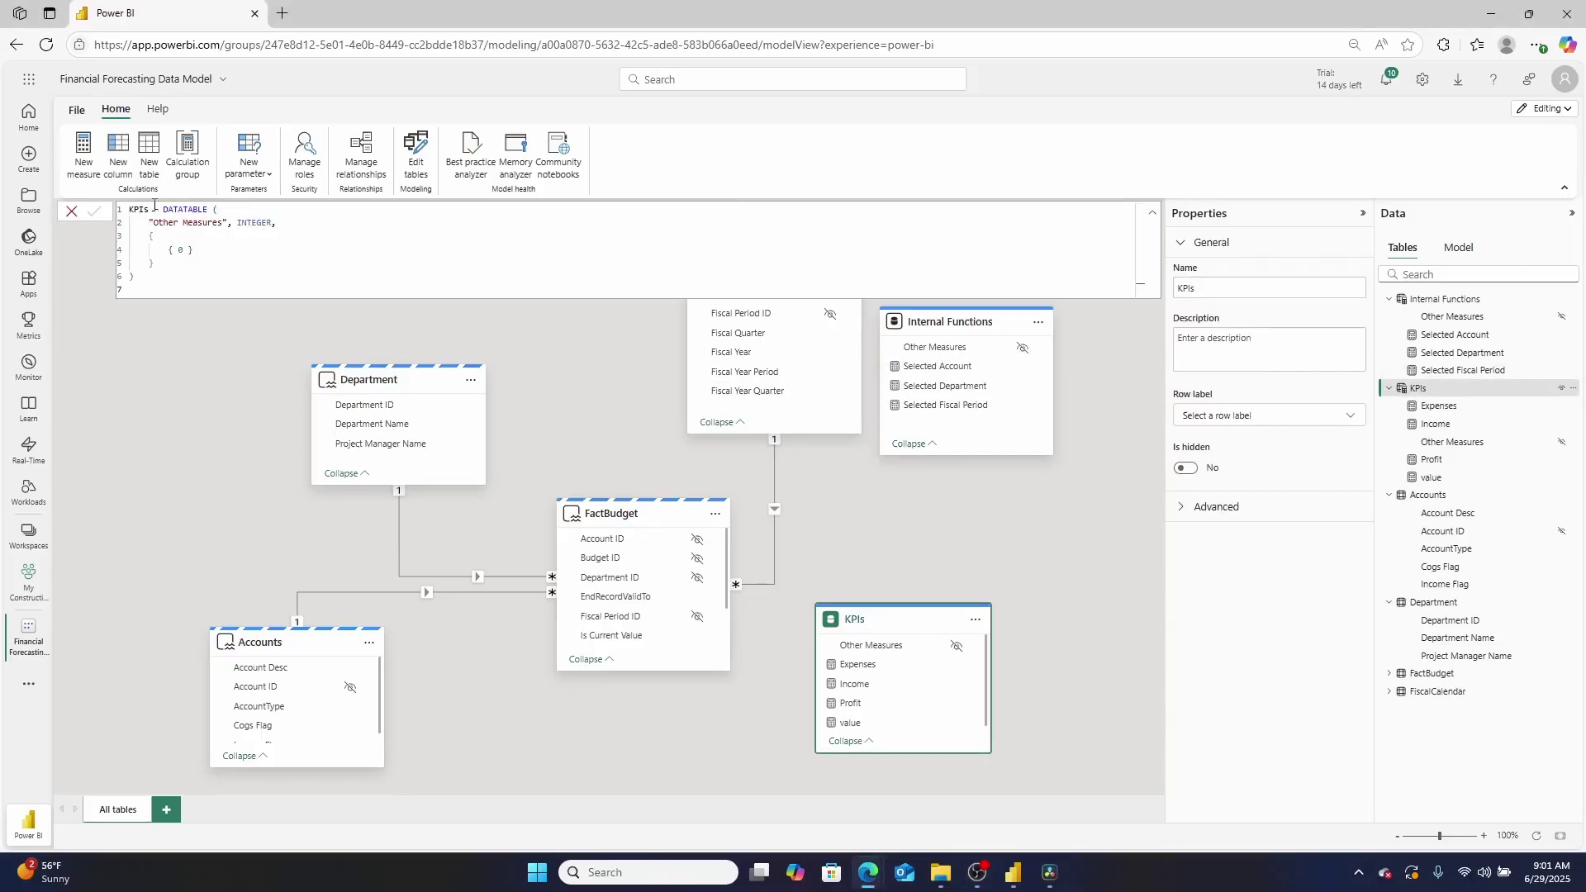
drag(180, 278, 115, 213)
key(ctrl+c)
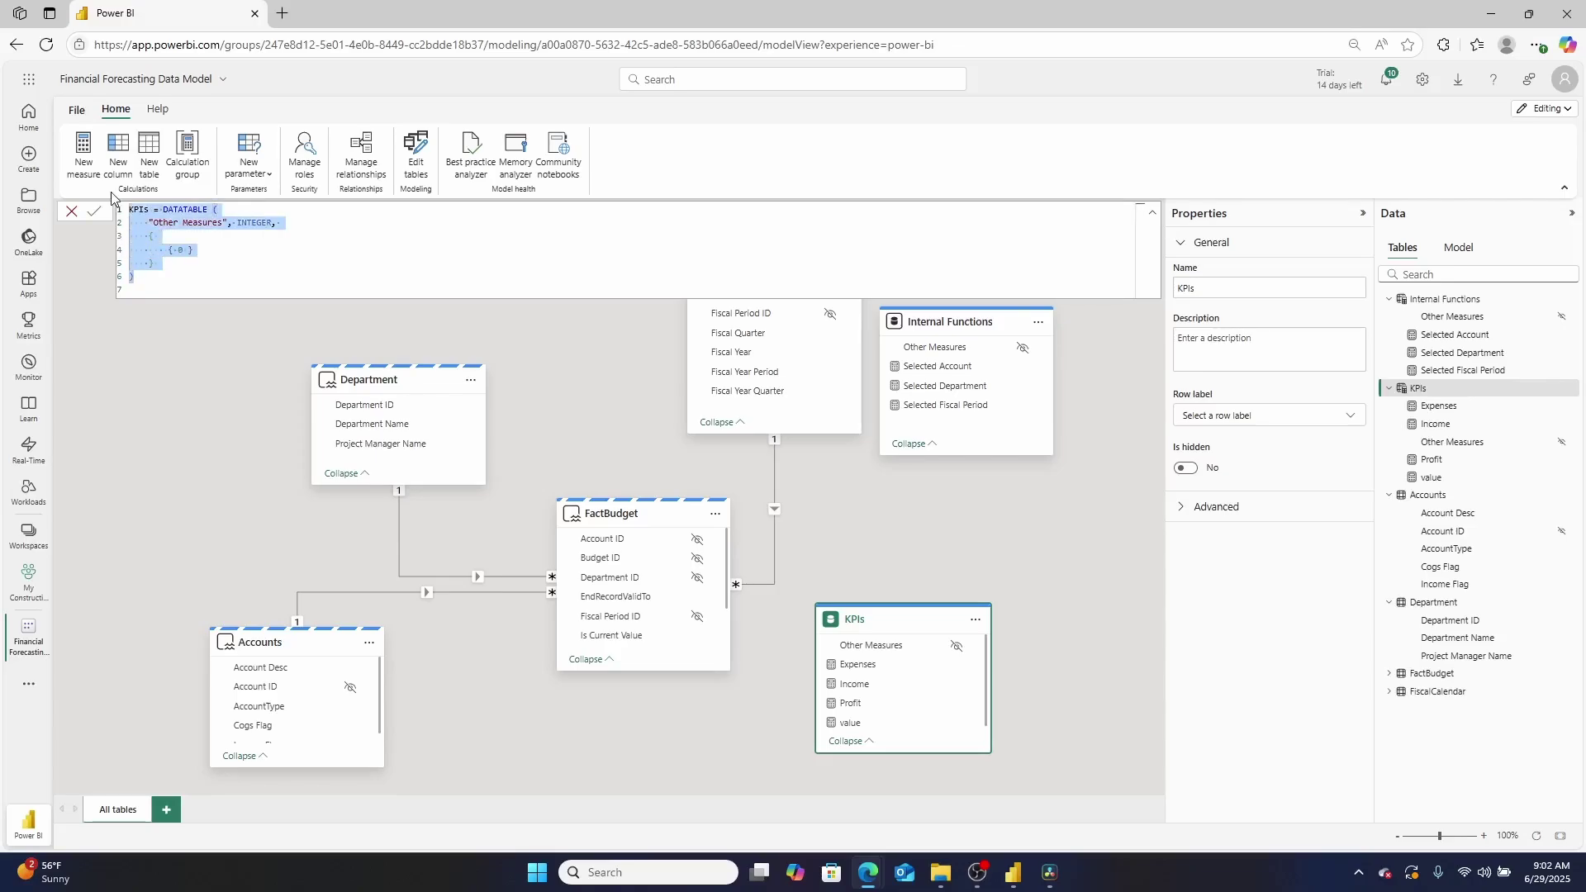
click(240, 610)
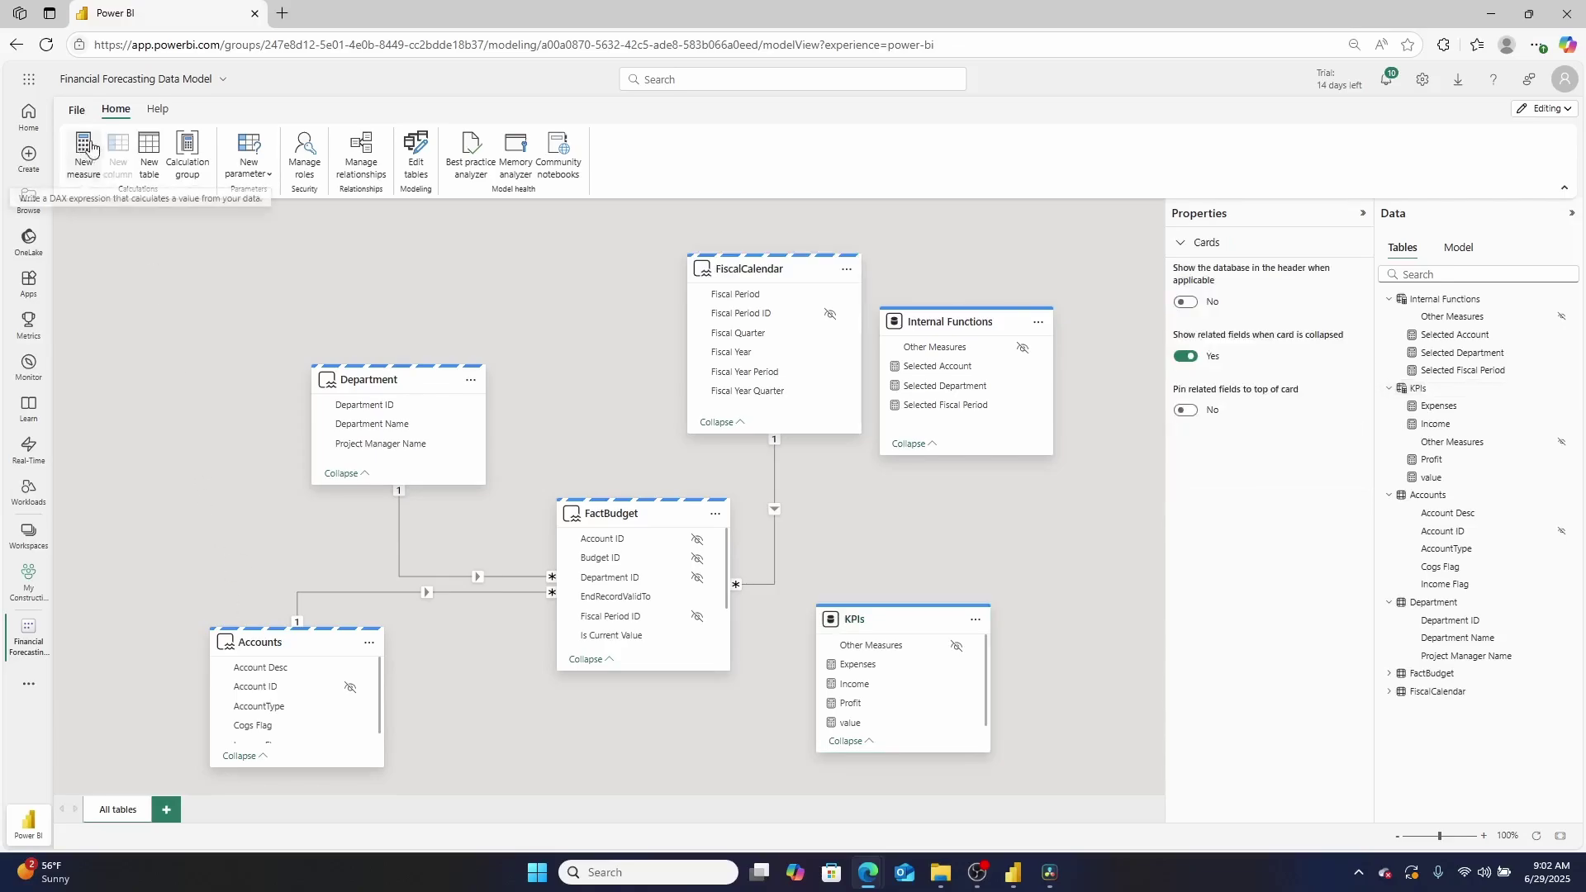
click(150, 153)
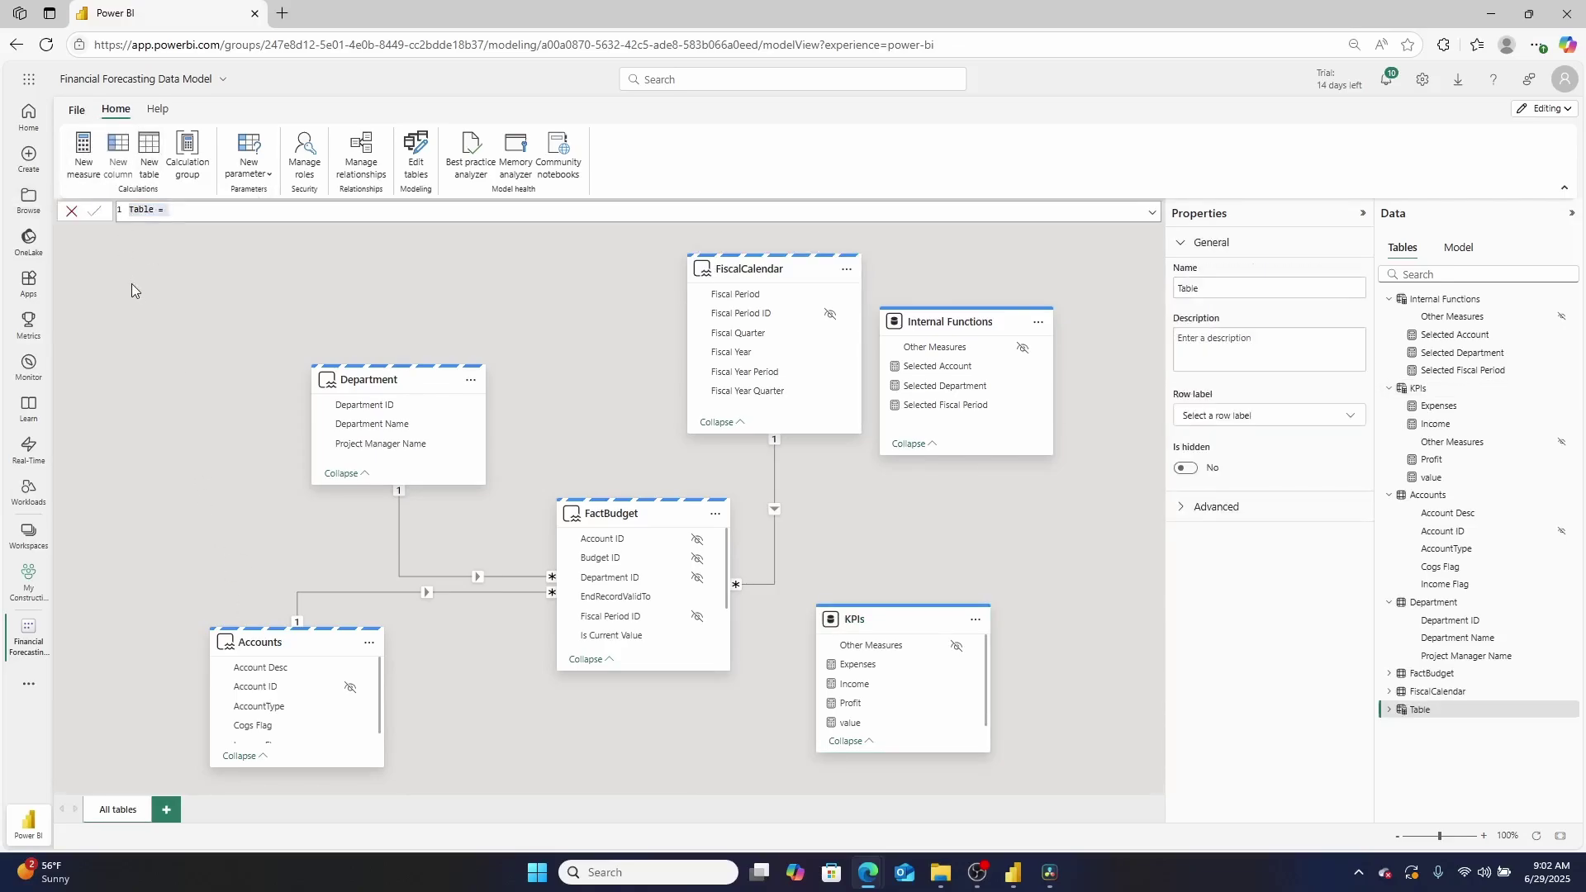
key(ctrl+v)
Name it Gross Profit with a String Accounts column holding 'Gross Profit', and commit
double_click(142, 210)
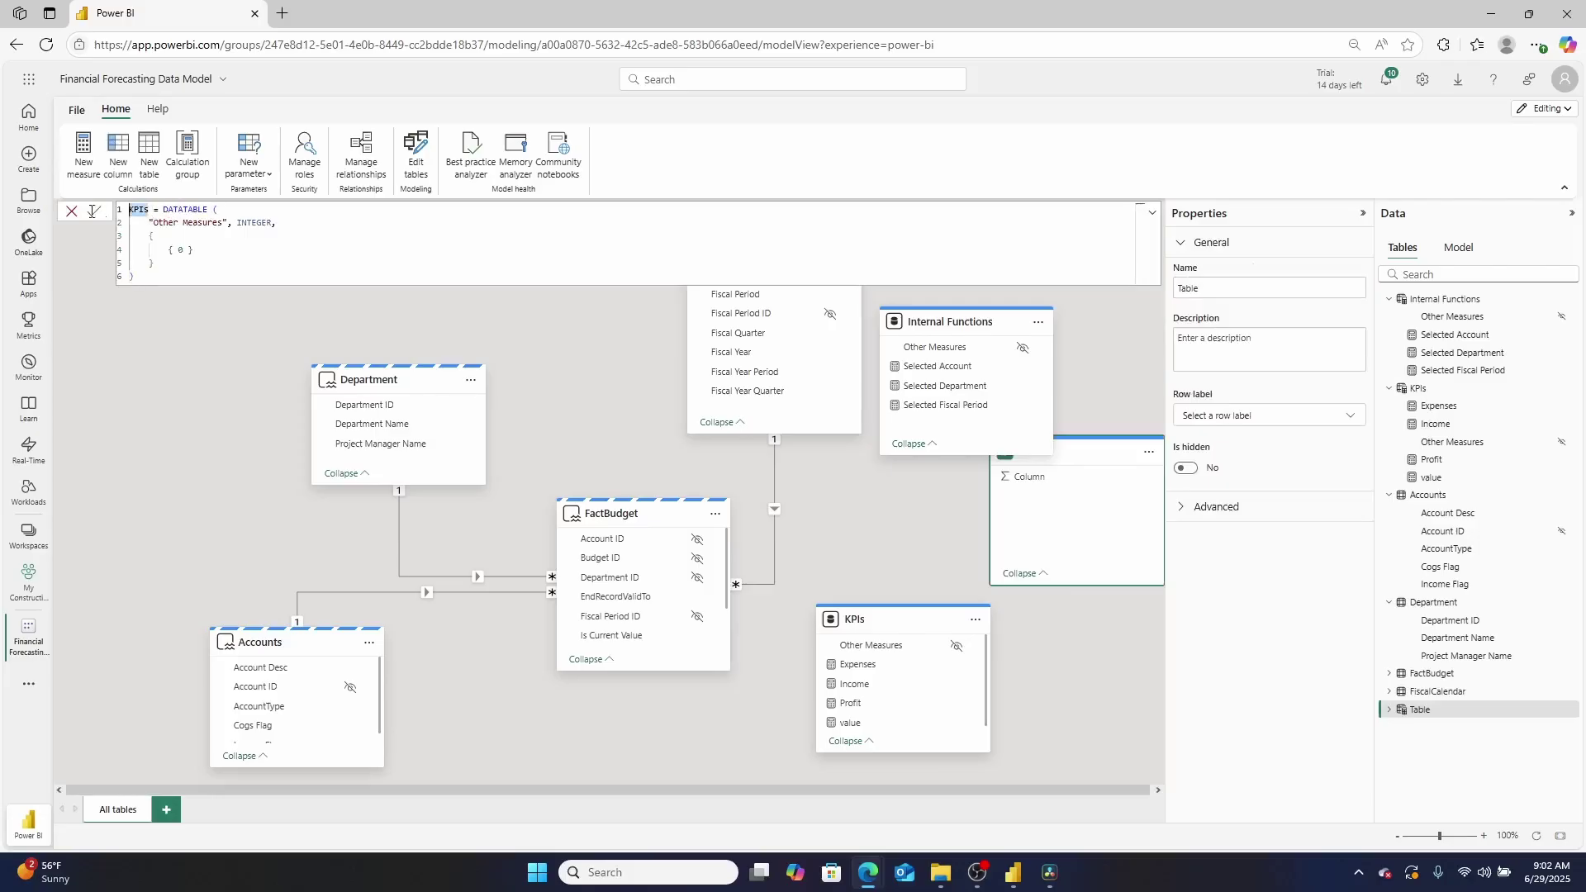
text(Gross )
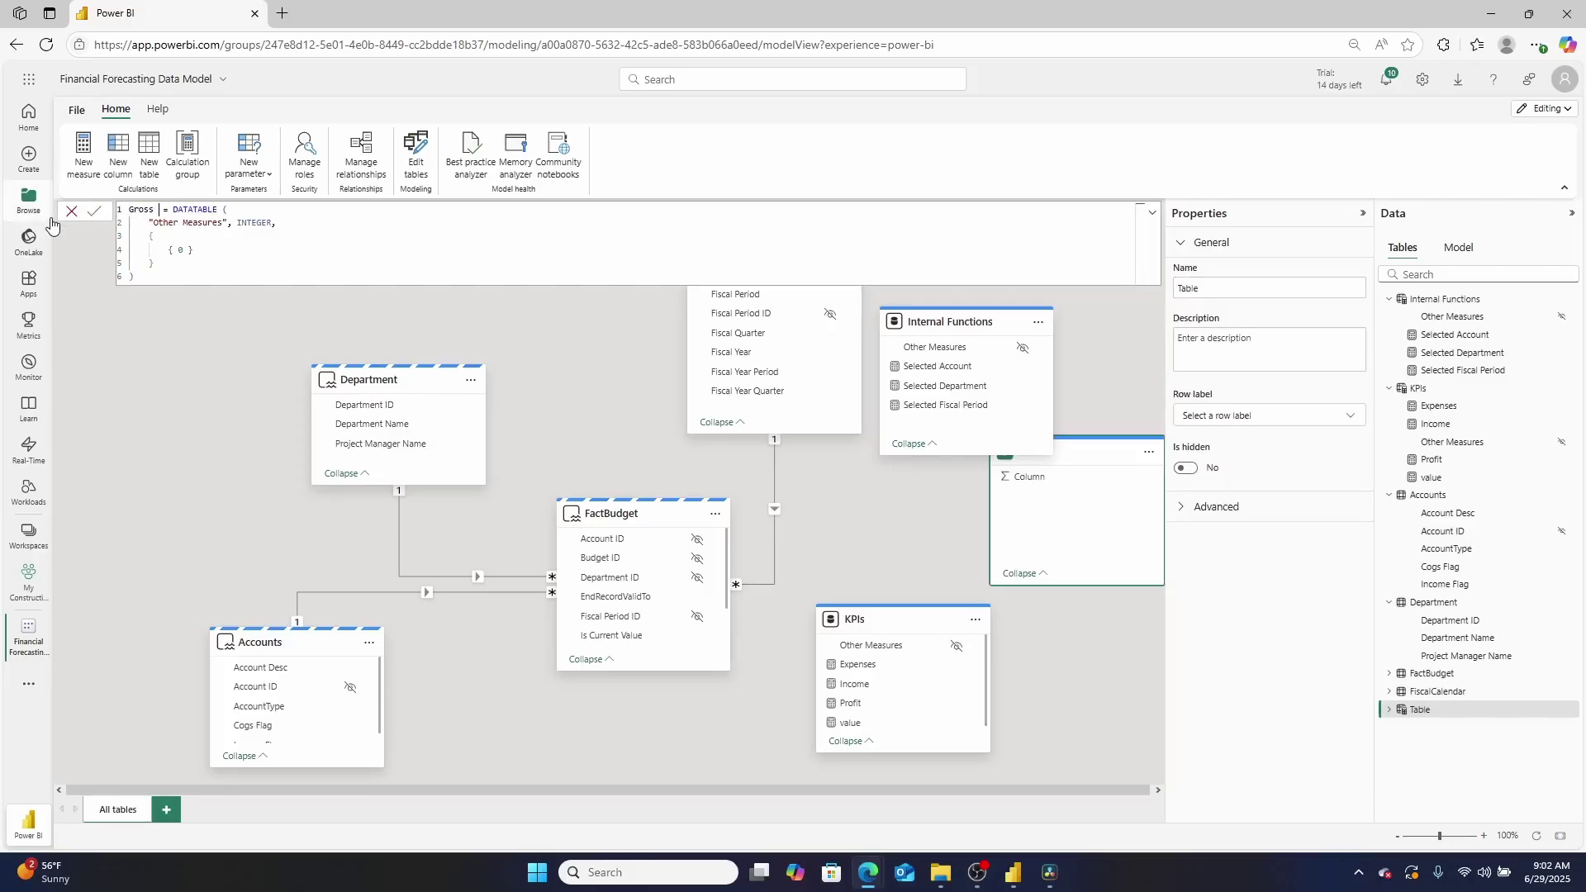
text(Profit)
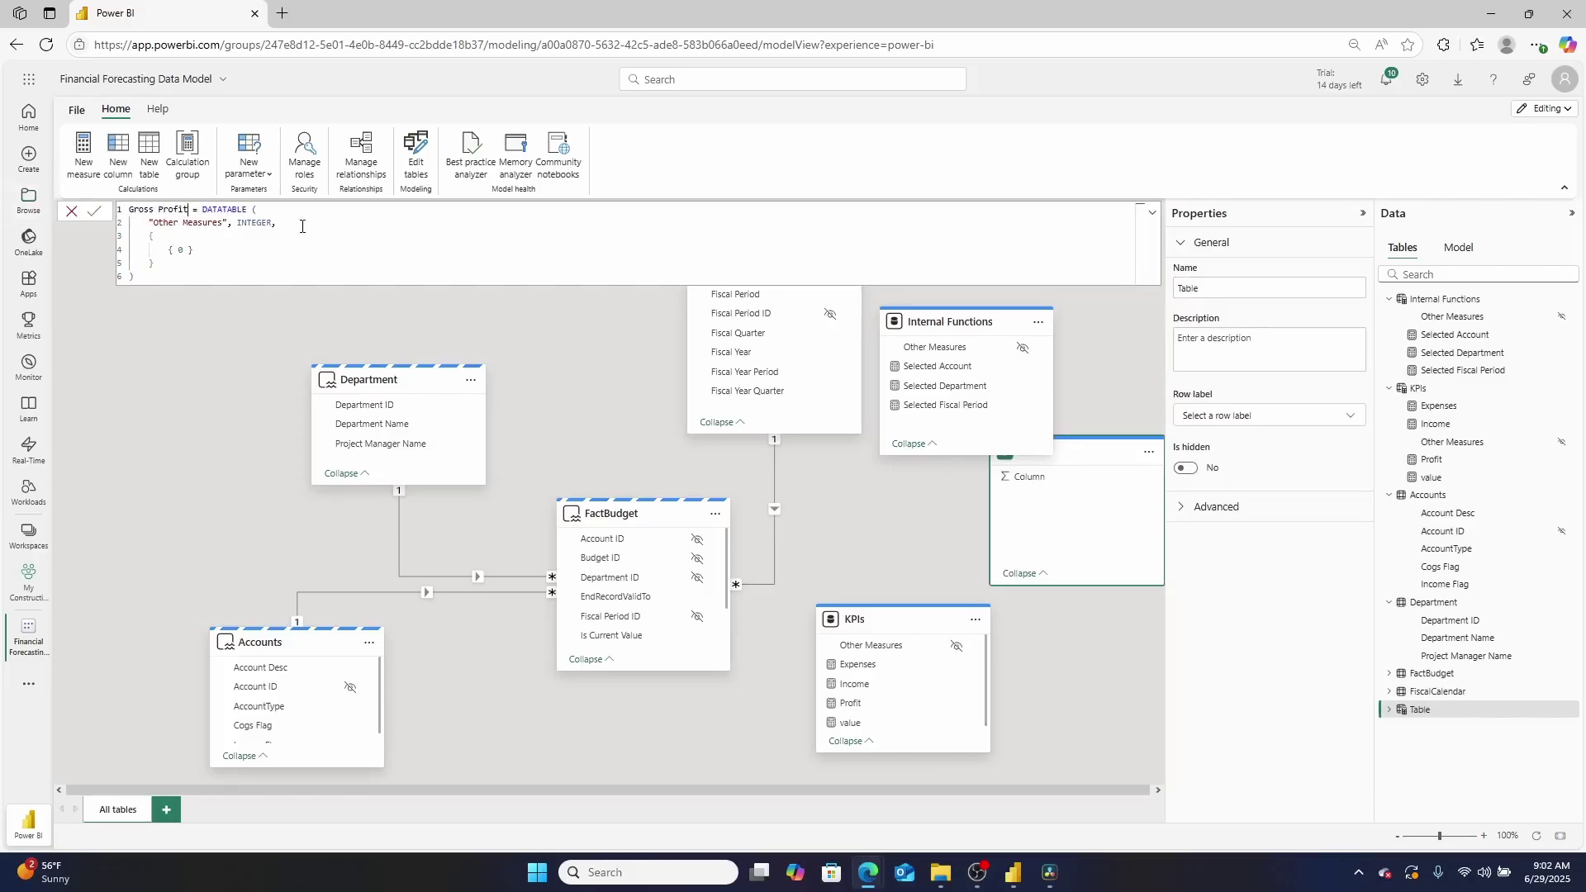
double_click(272, 223)
text(INT,)
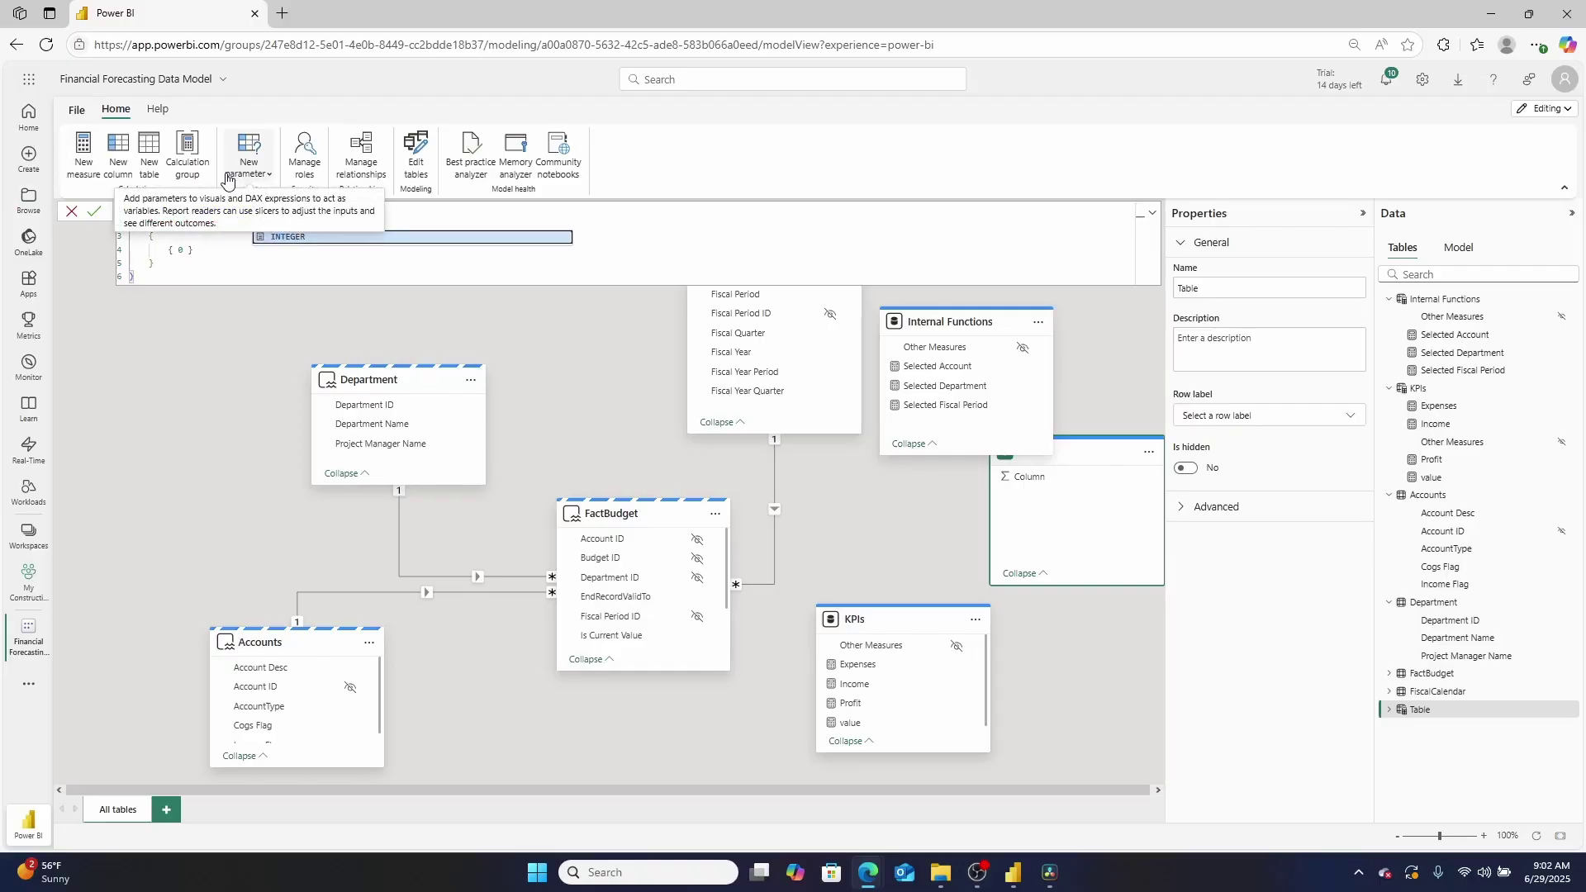
key(BackSpace)
key(BackSpace)
key(BackSpace)
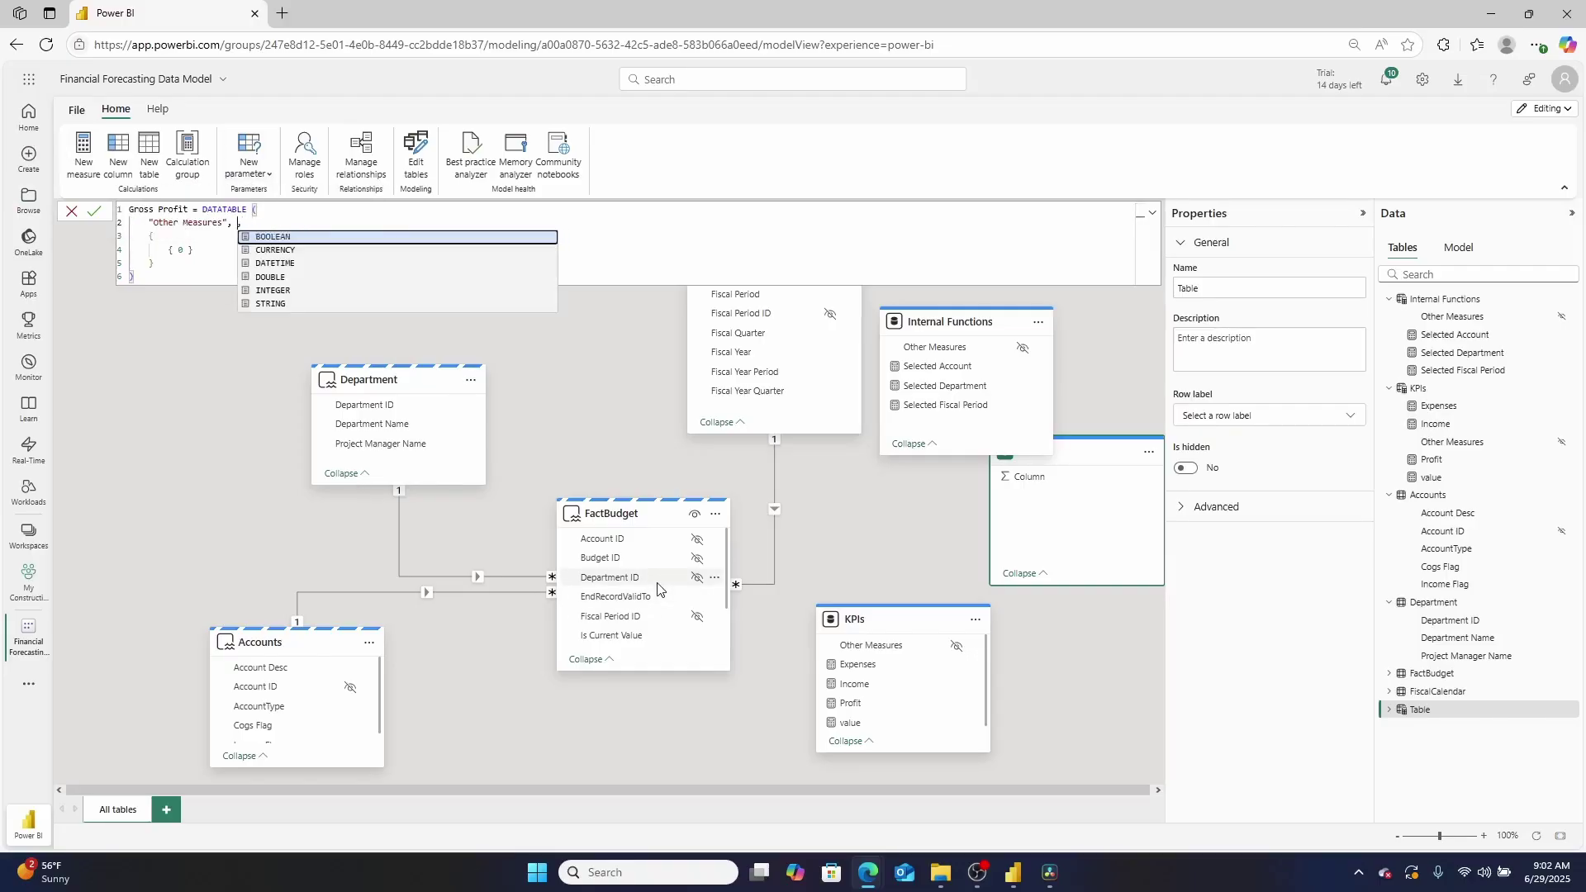
text(String,)
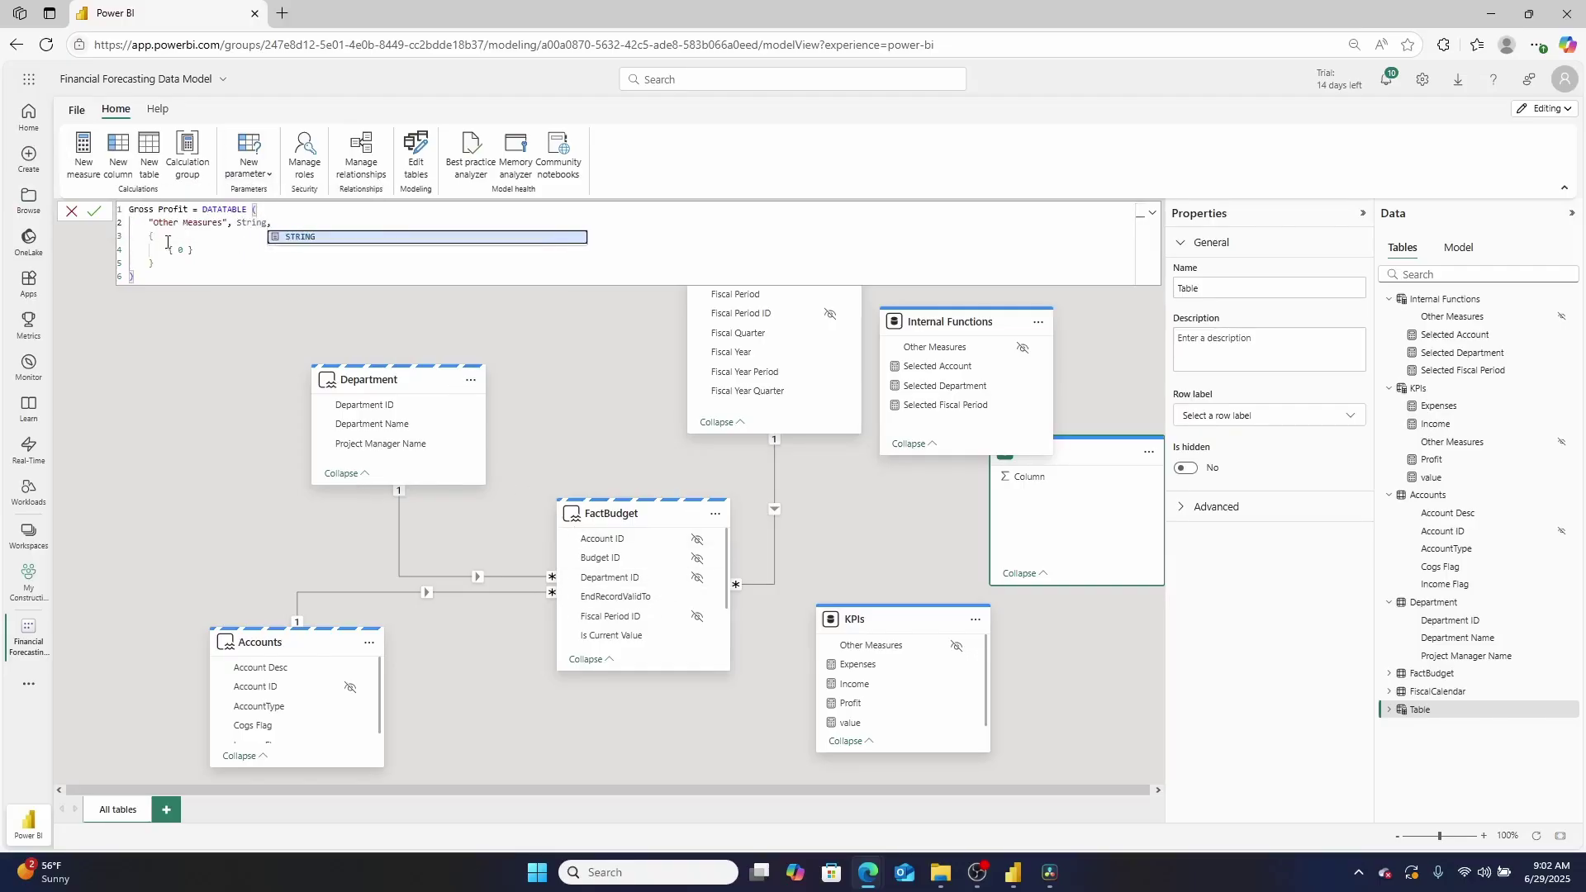
click(187, 251)
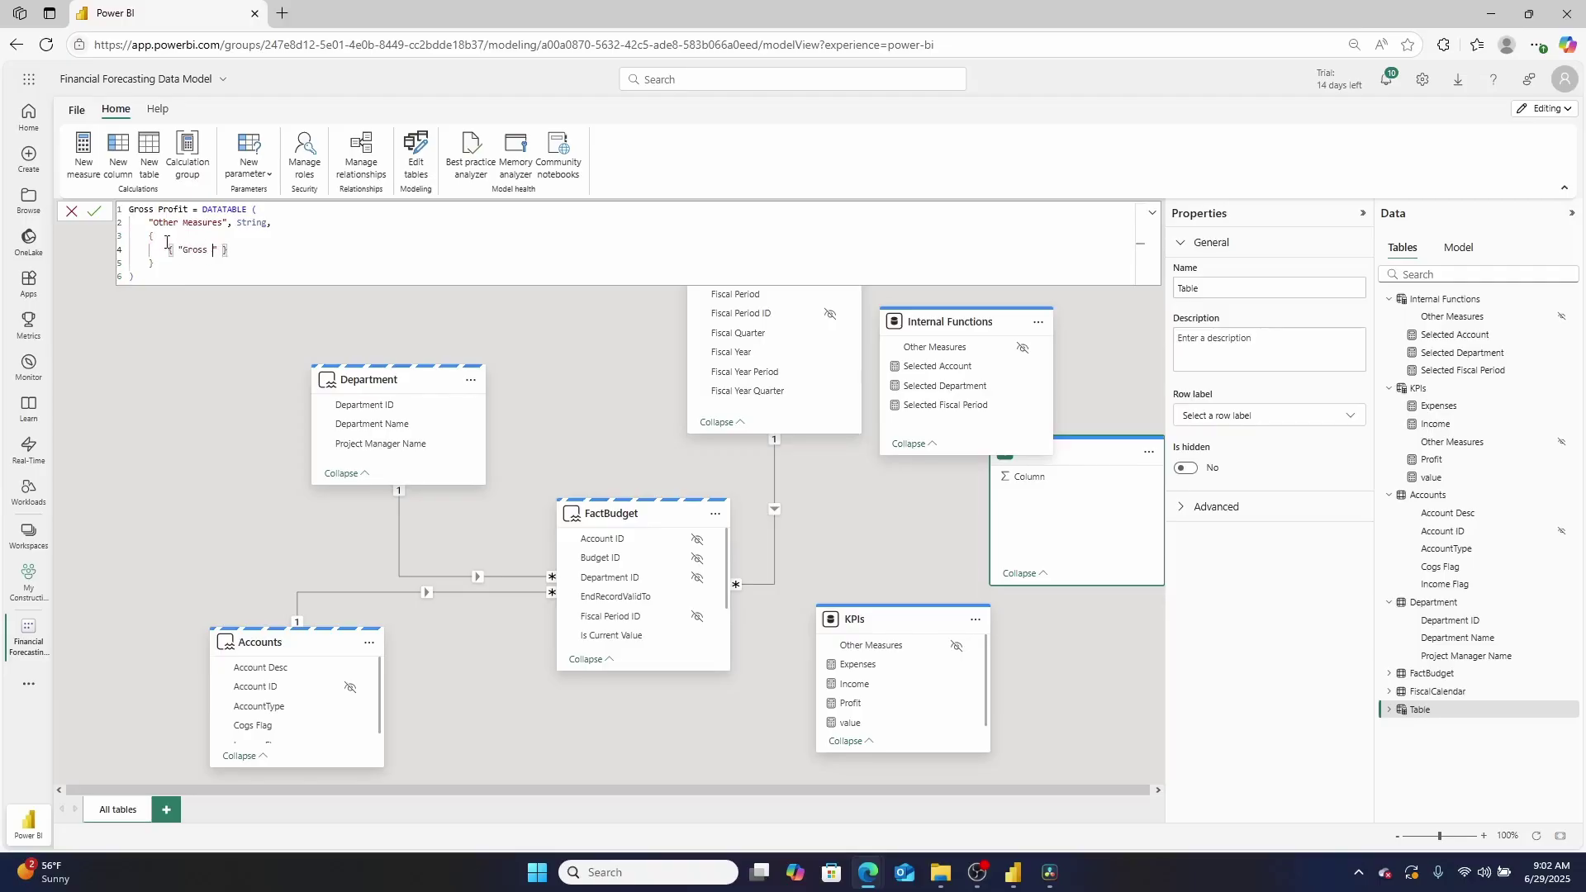
click(221, 224)
drag(167, 222, 156, 221)
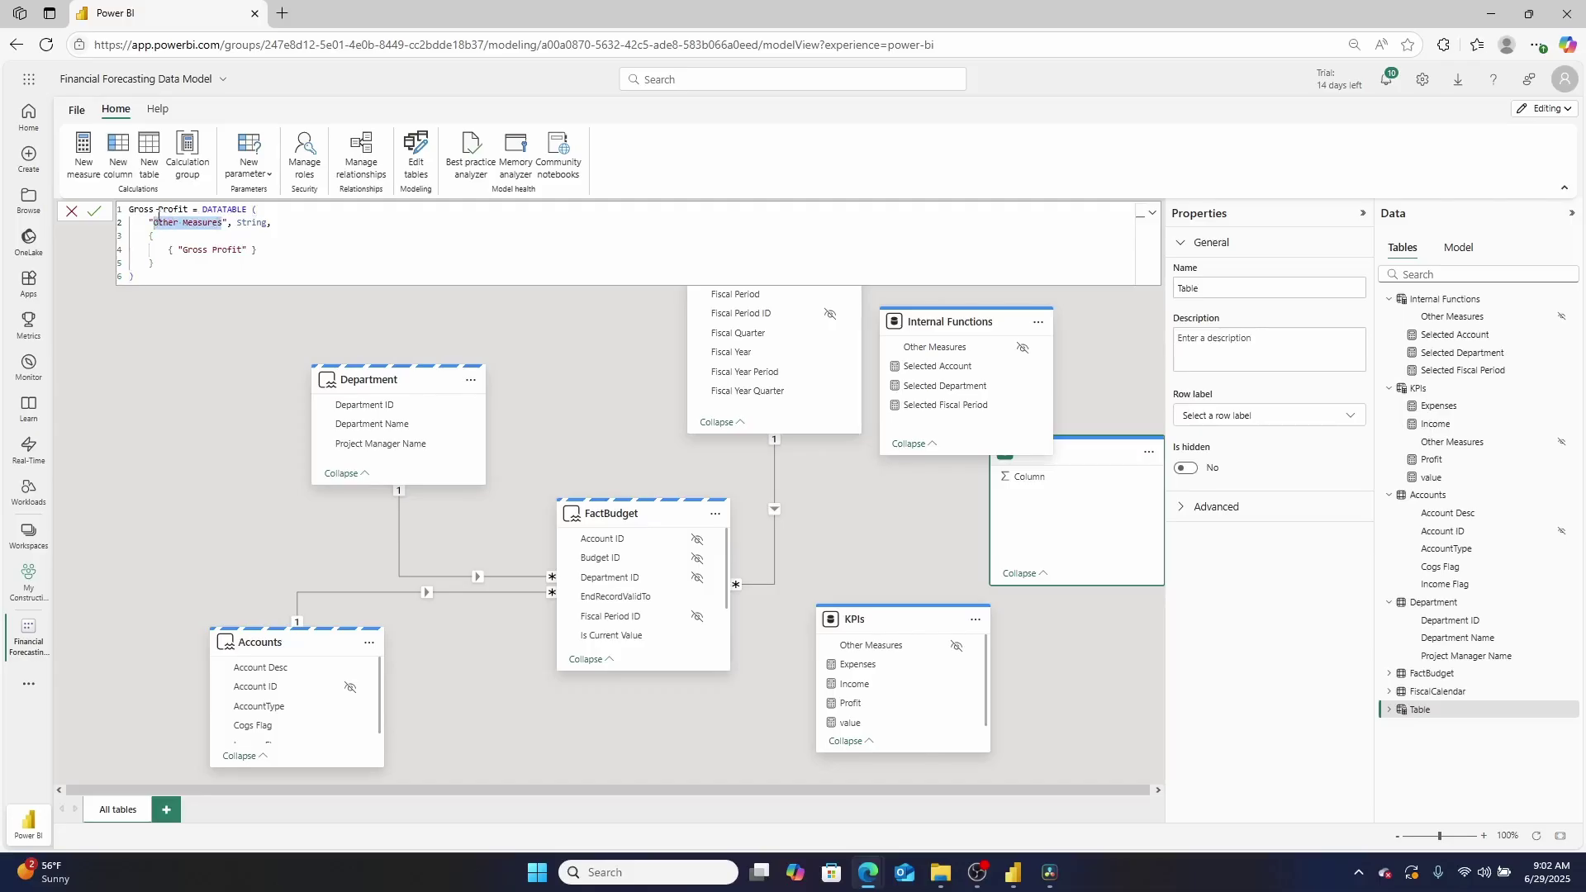
text(Accoun)
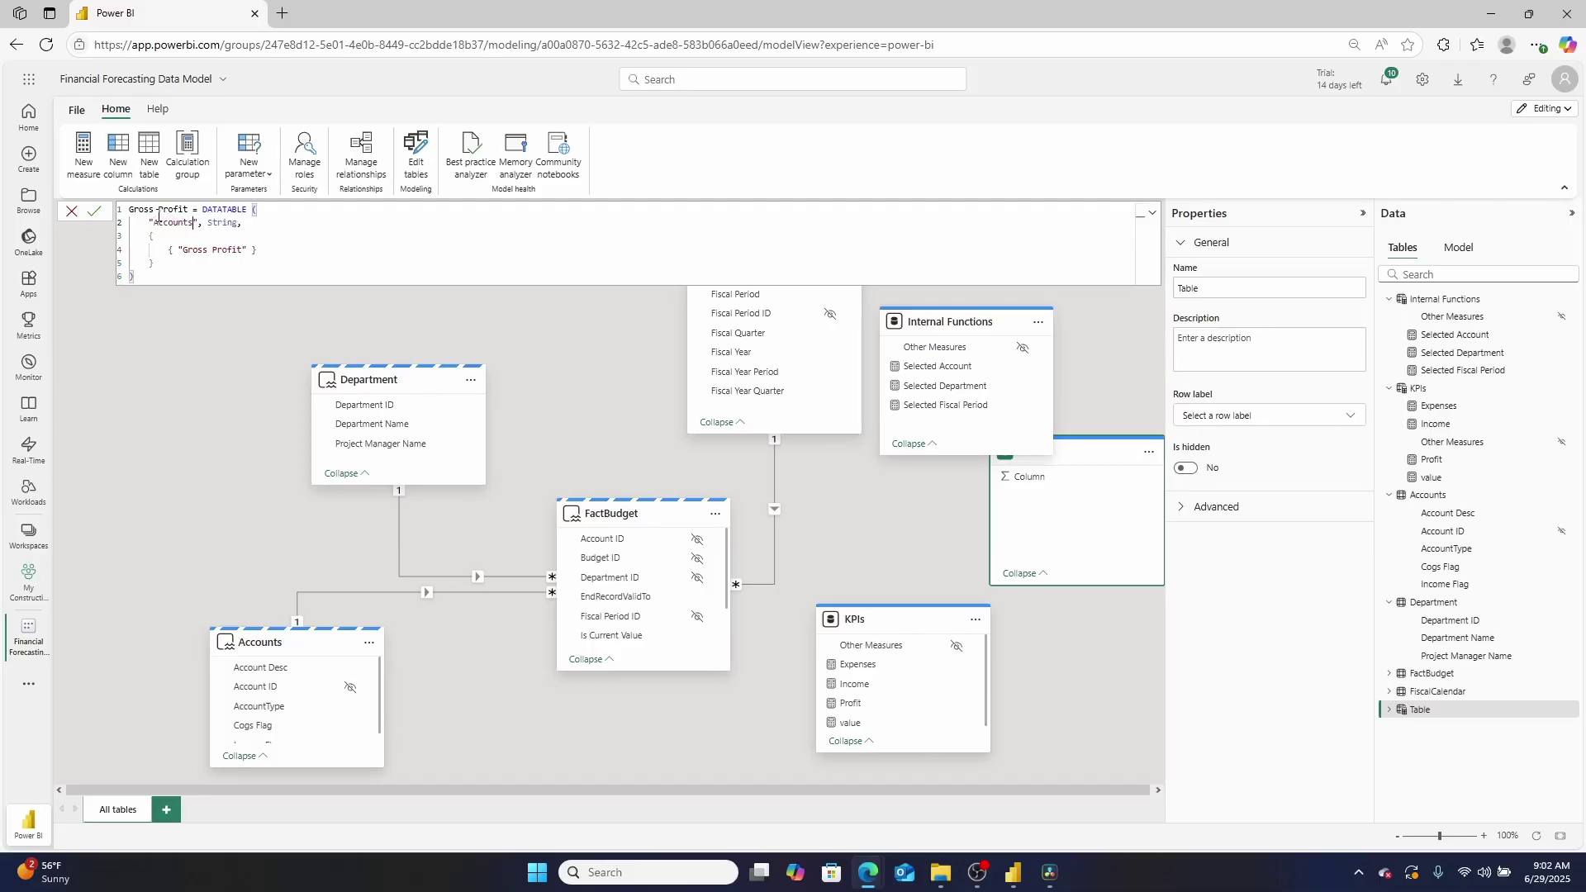
click(92, 212)
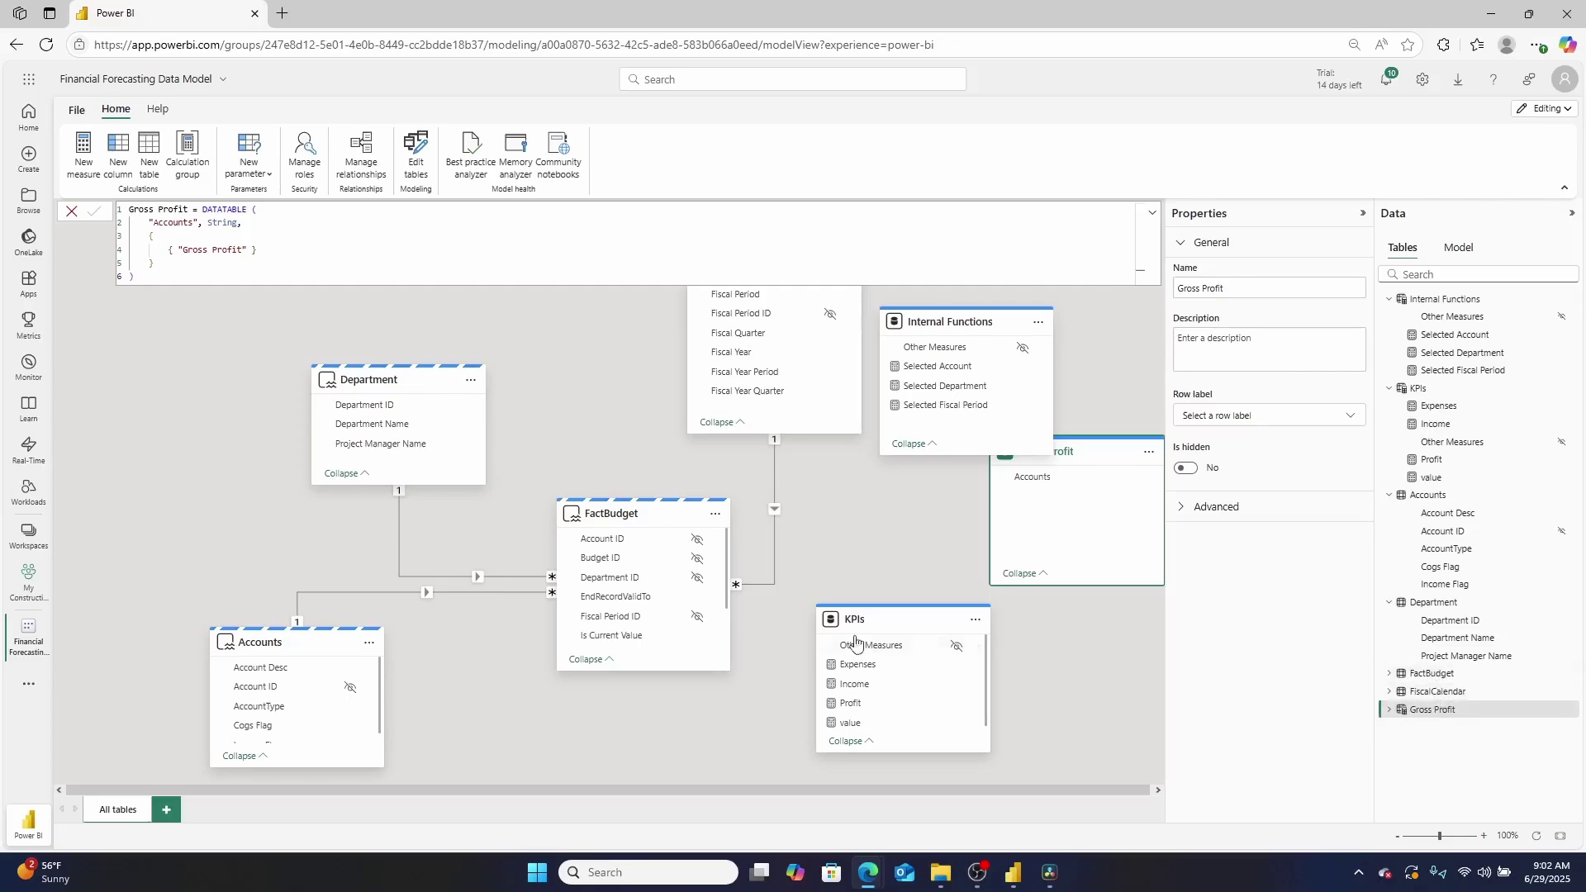
Fill the third matrix with Gross Profit Accounts rows, Profit values and Fiscal Period columns
mouse_move(1016, 875)
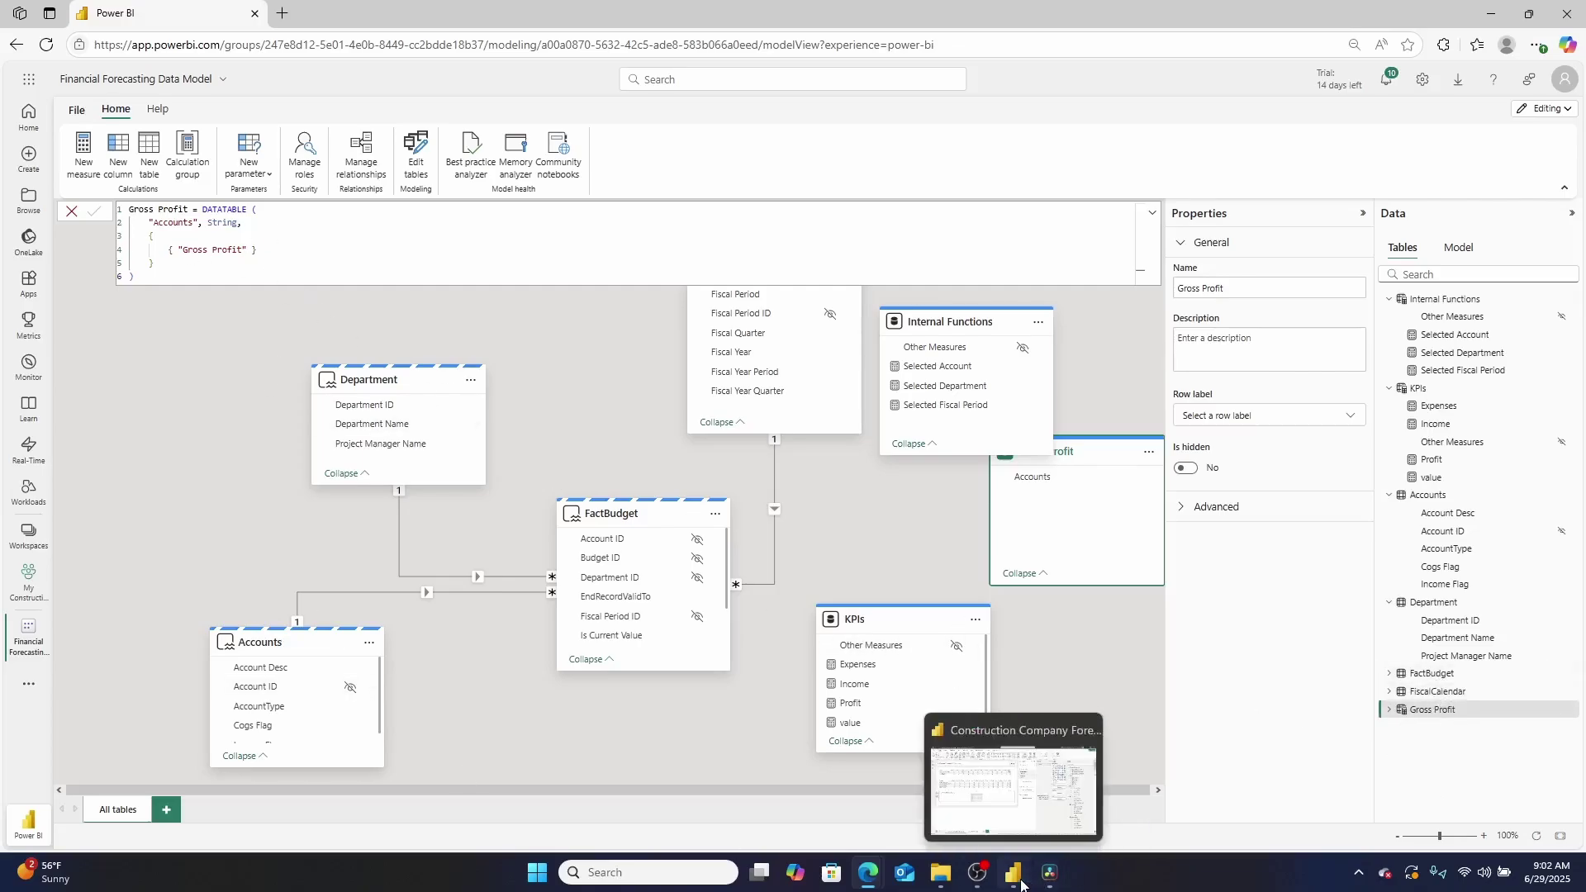
click(1027, 788)
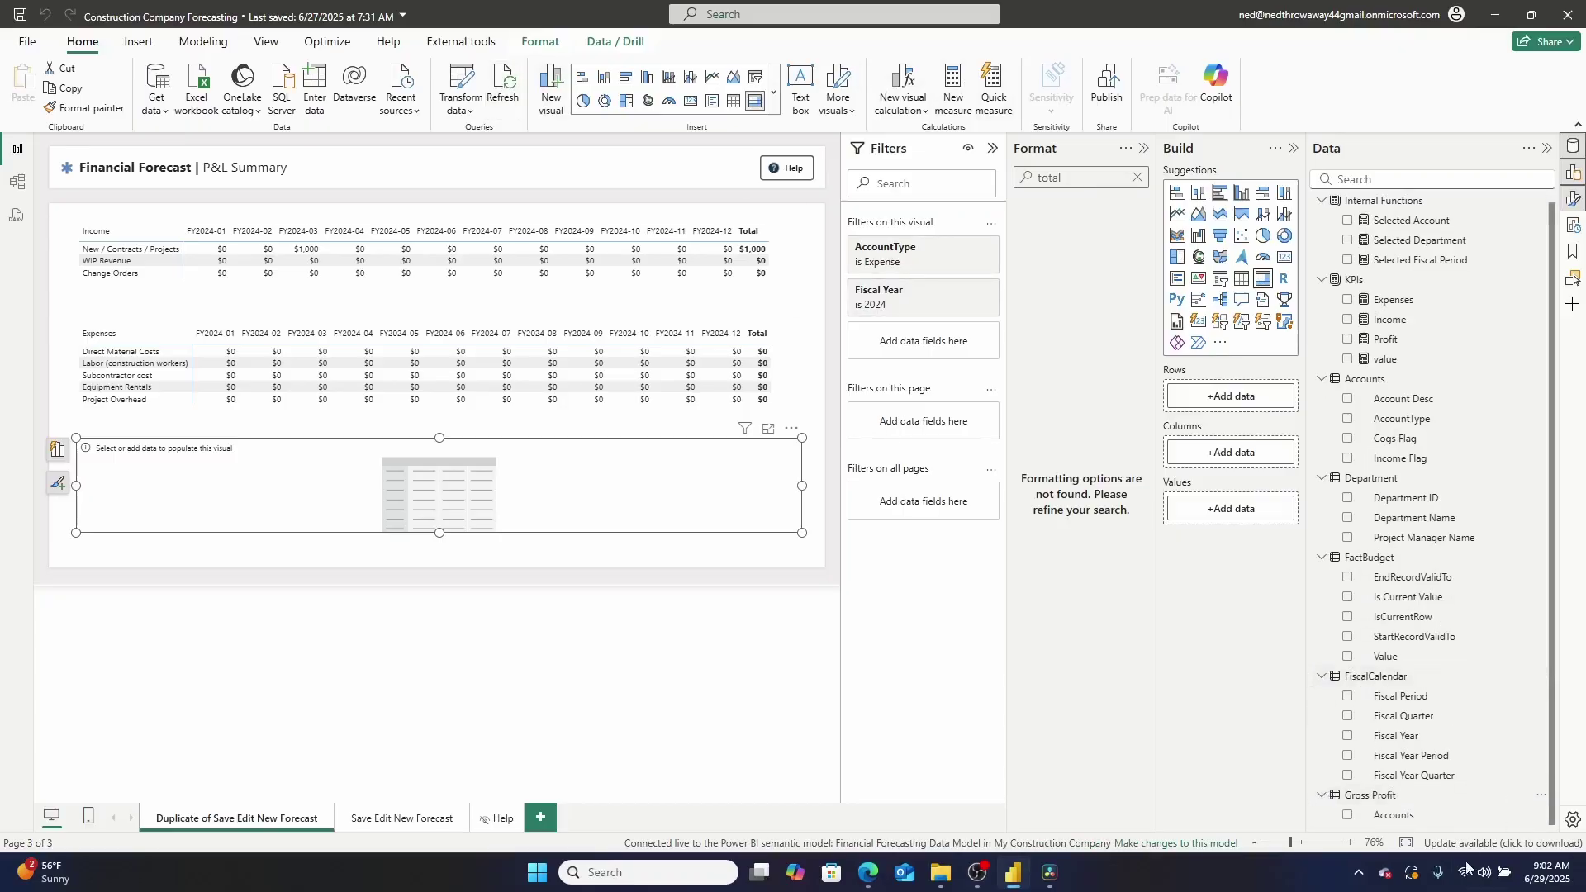
drag(1400, 823, 1236, 402)
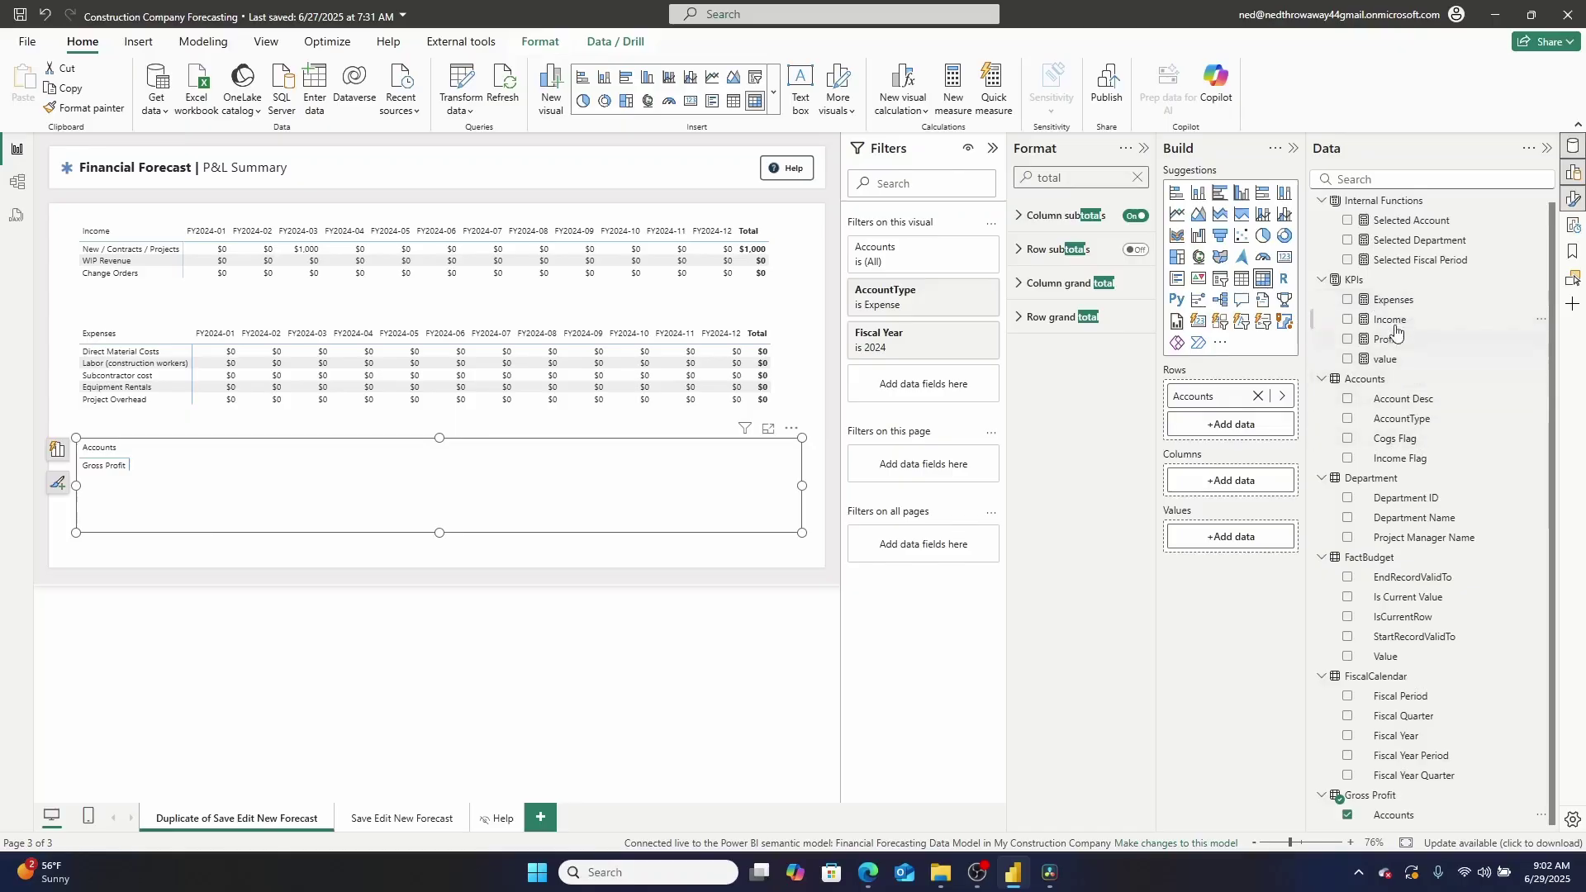
drag(1386, 339, 1231, 537)
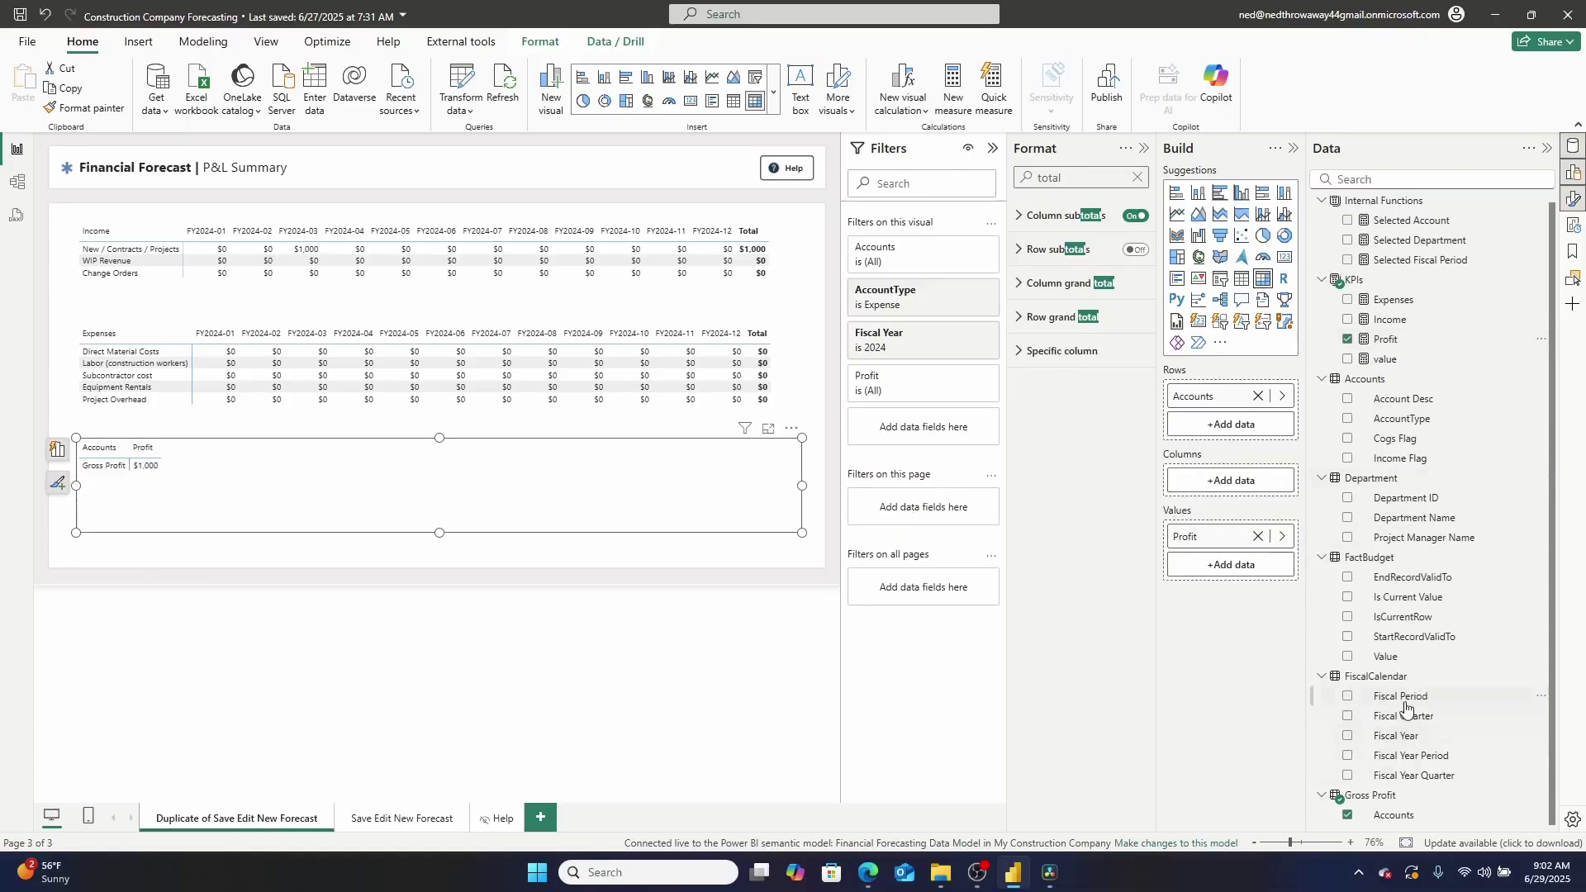
drag(1414, 701, 1236, 486)
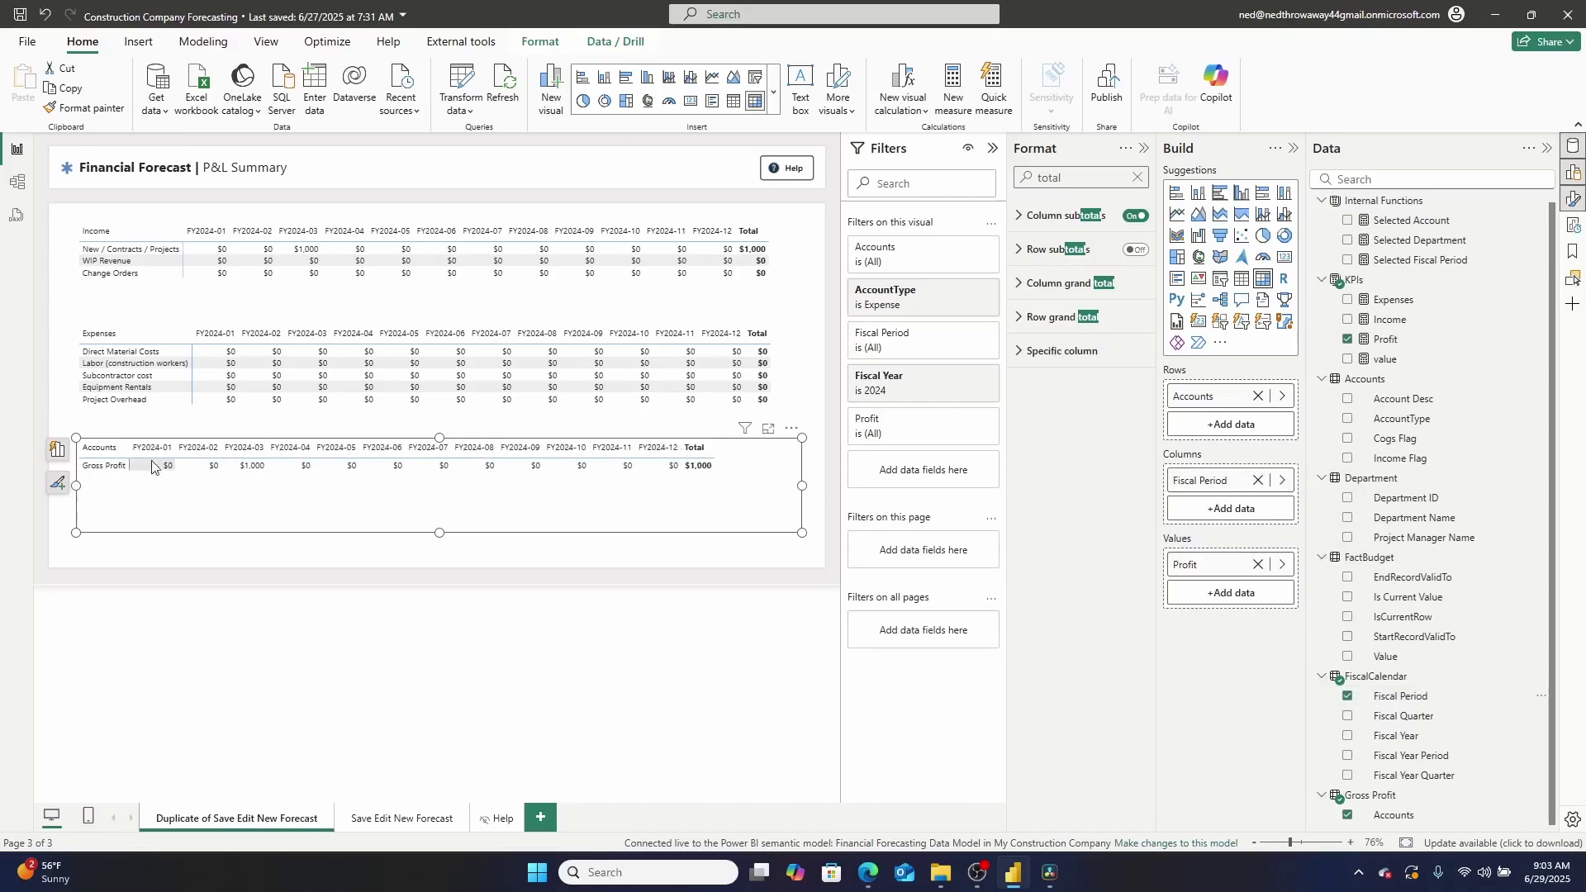
Widen the matrices' first columns and rename the row header to Profit
drag(130, 451, 192, 451)
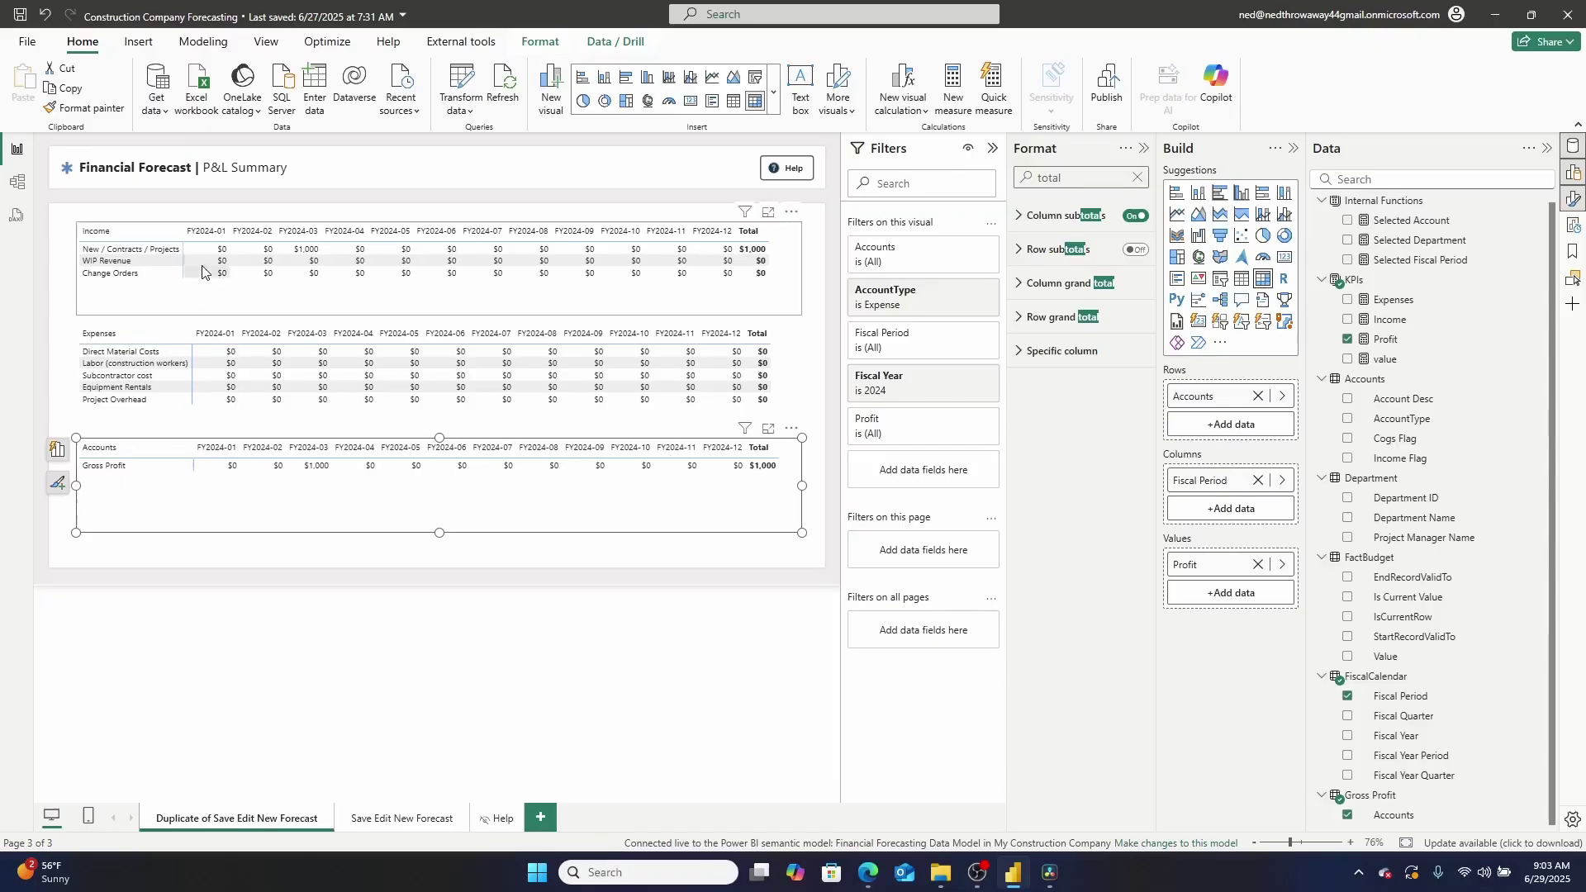
drag(181, 226, 191, 225)
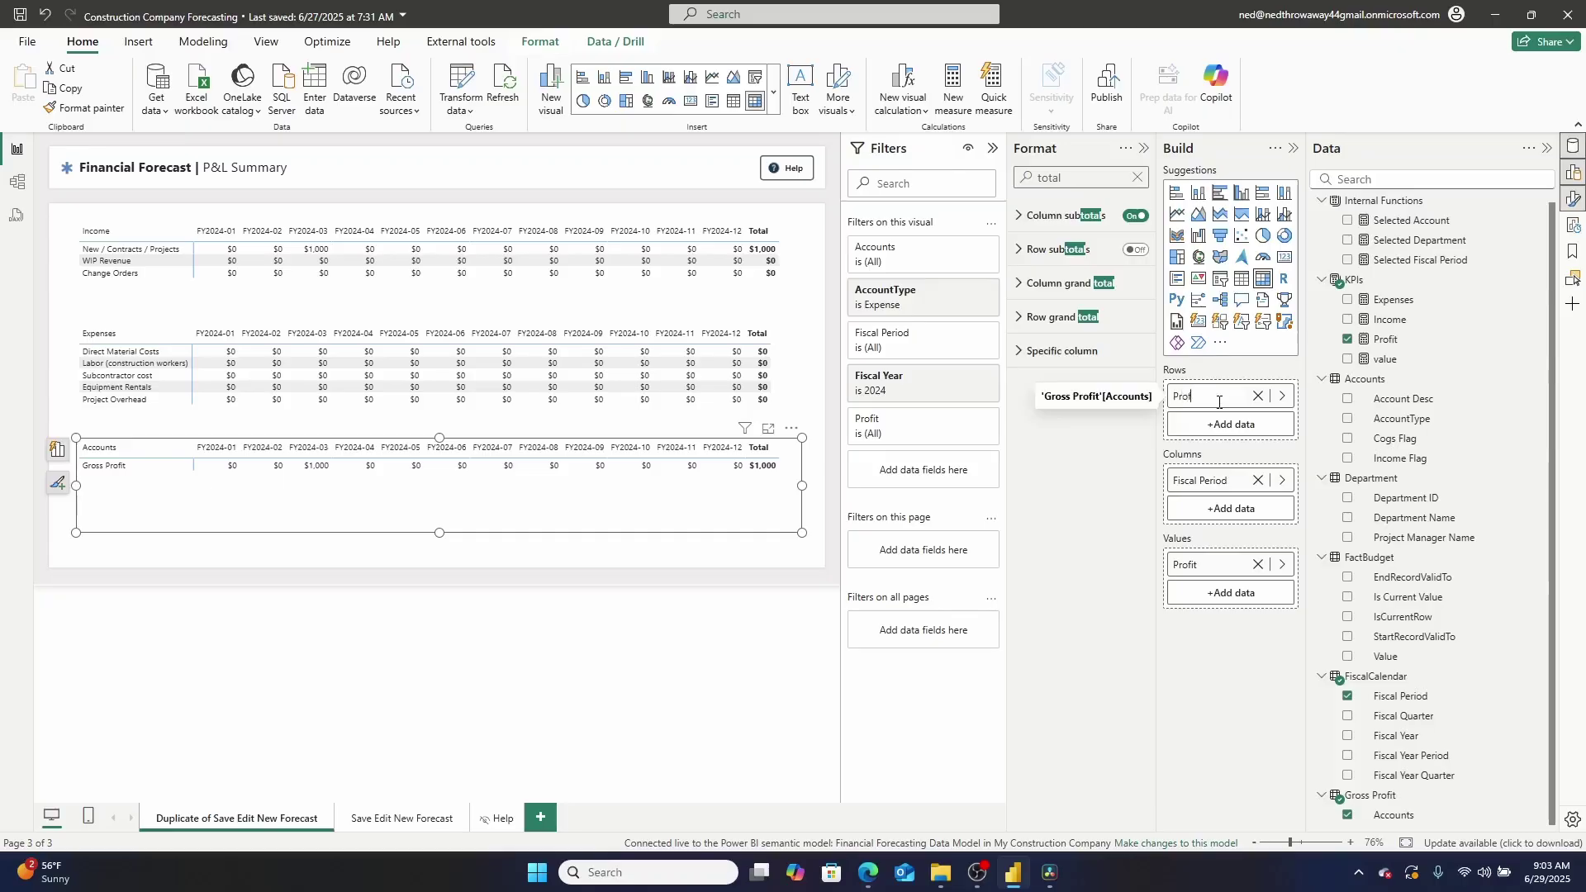
key(Return)
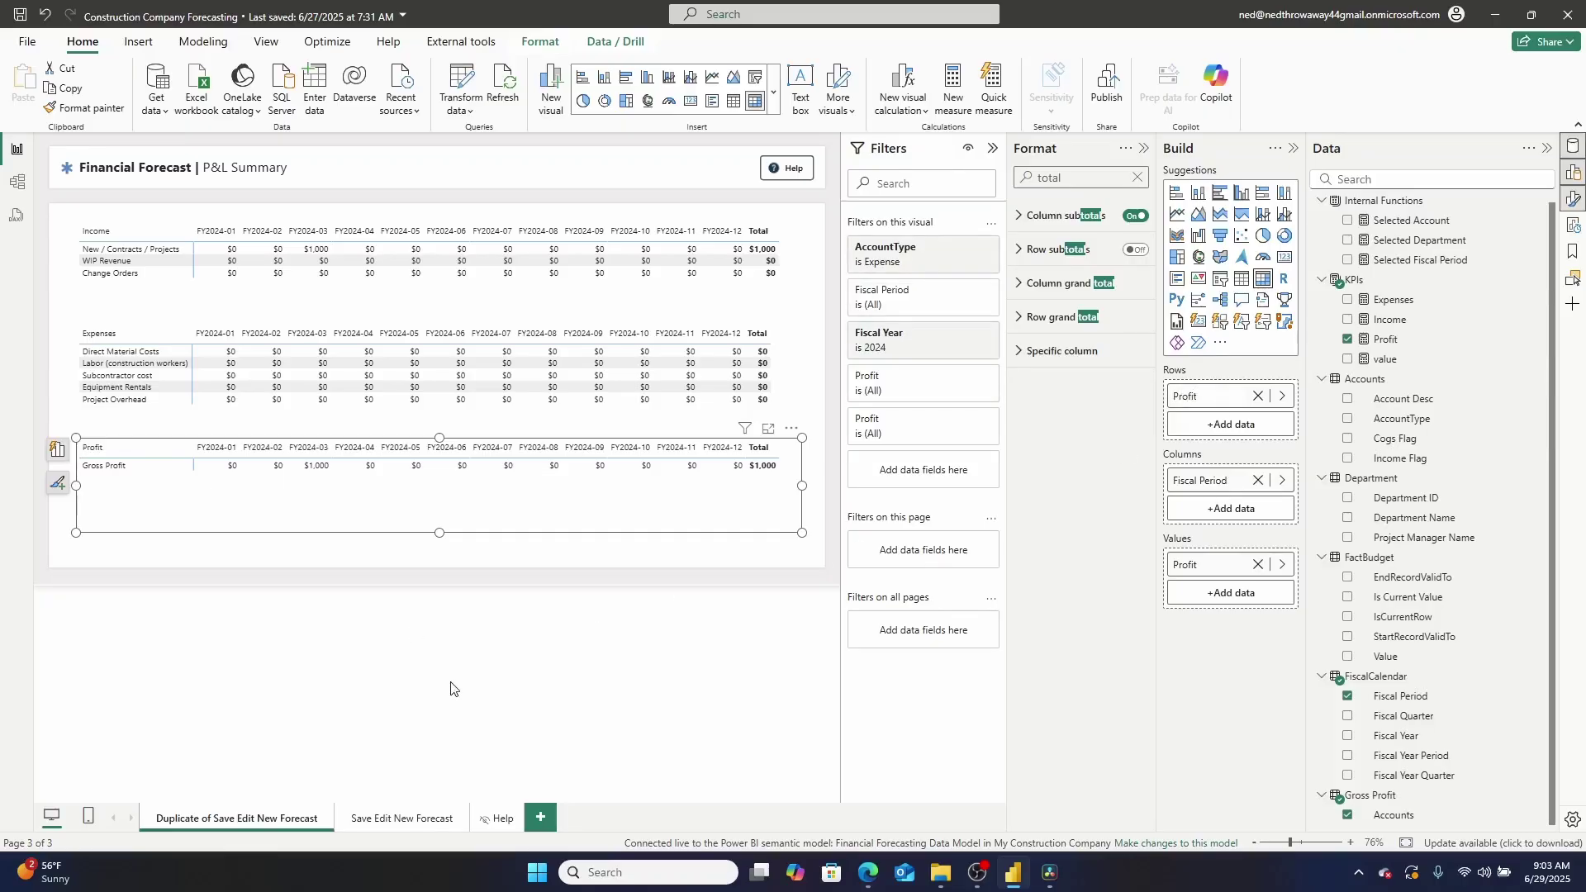
Nudge the Profit, Expenses and Income matrices slightly down to realign them
click(447, 651)
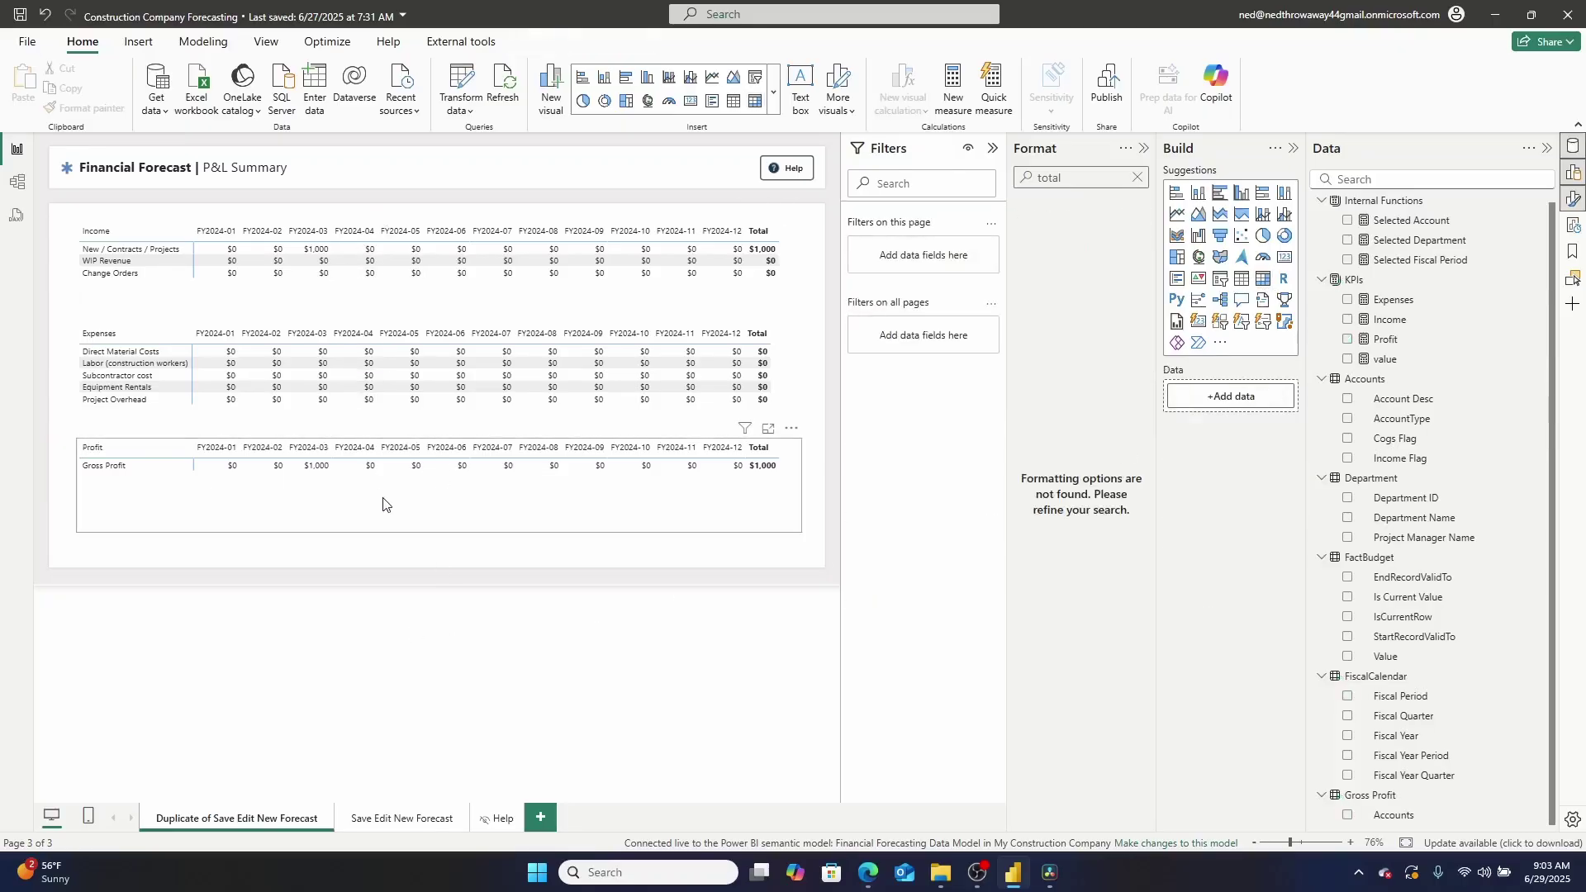
drag(392, 513, 394, 526)
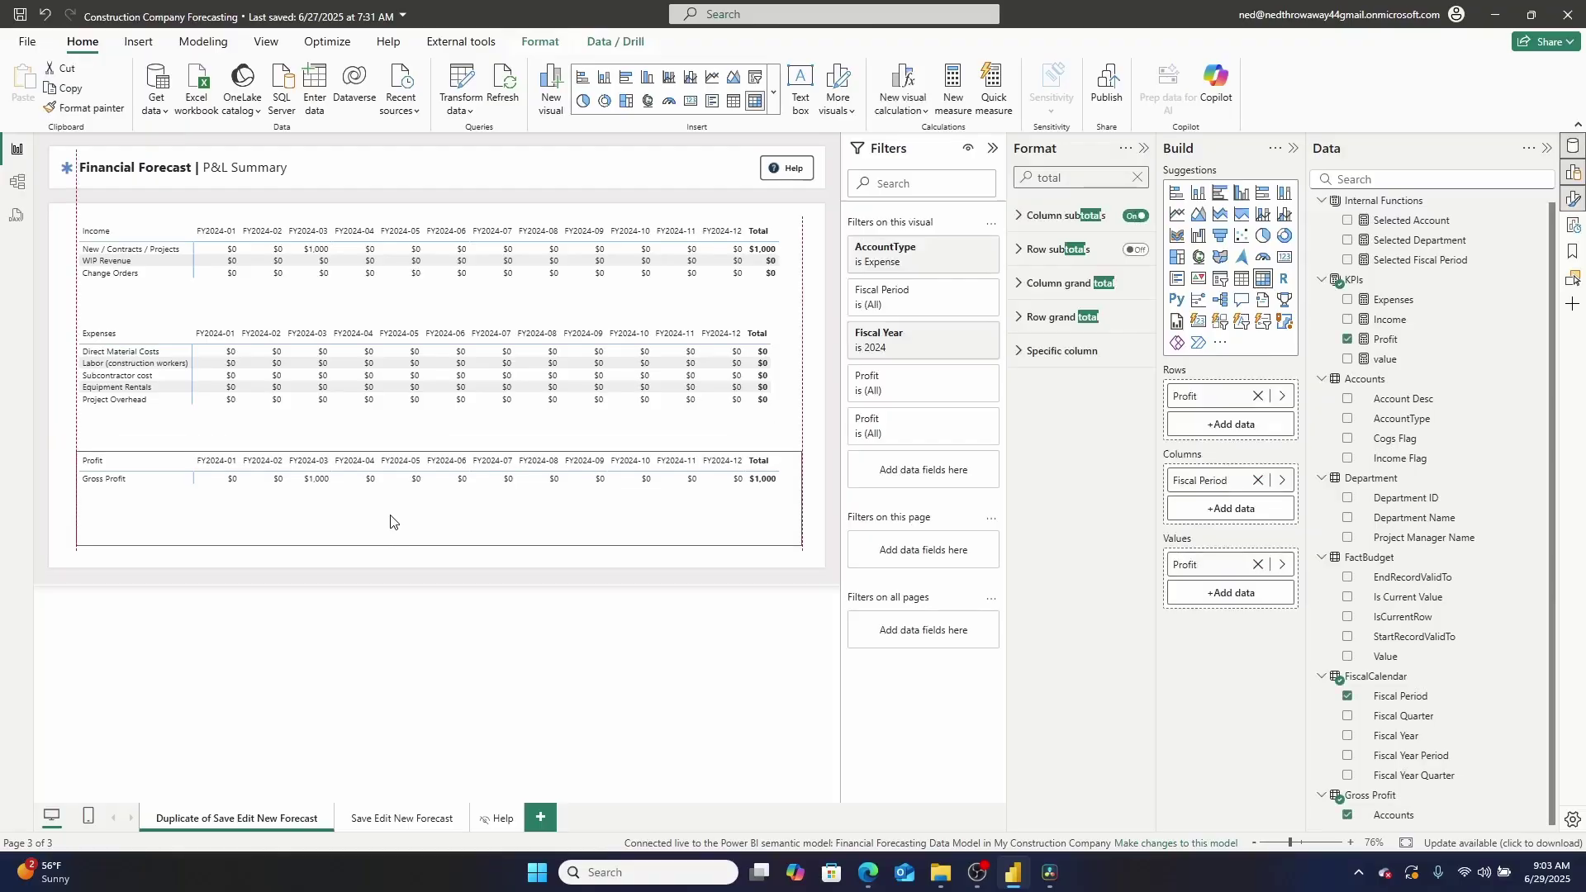
click(405, 419)
drag(413, 396, 415, 405)
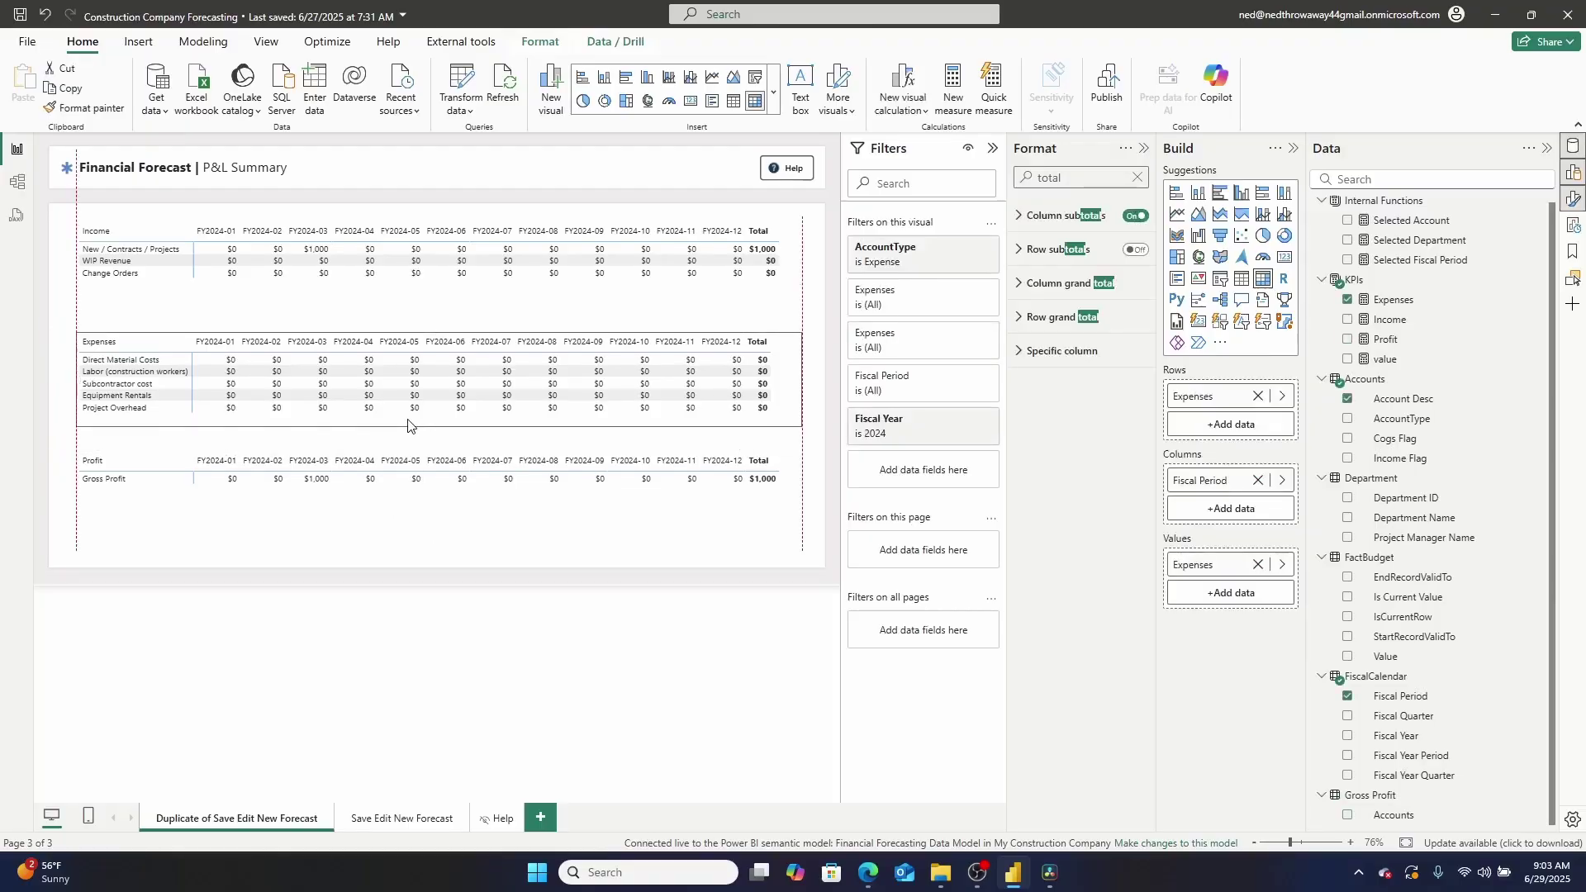
click(417, 304)
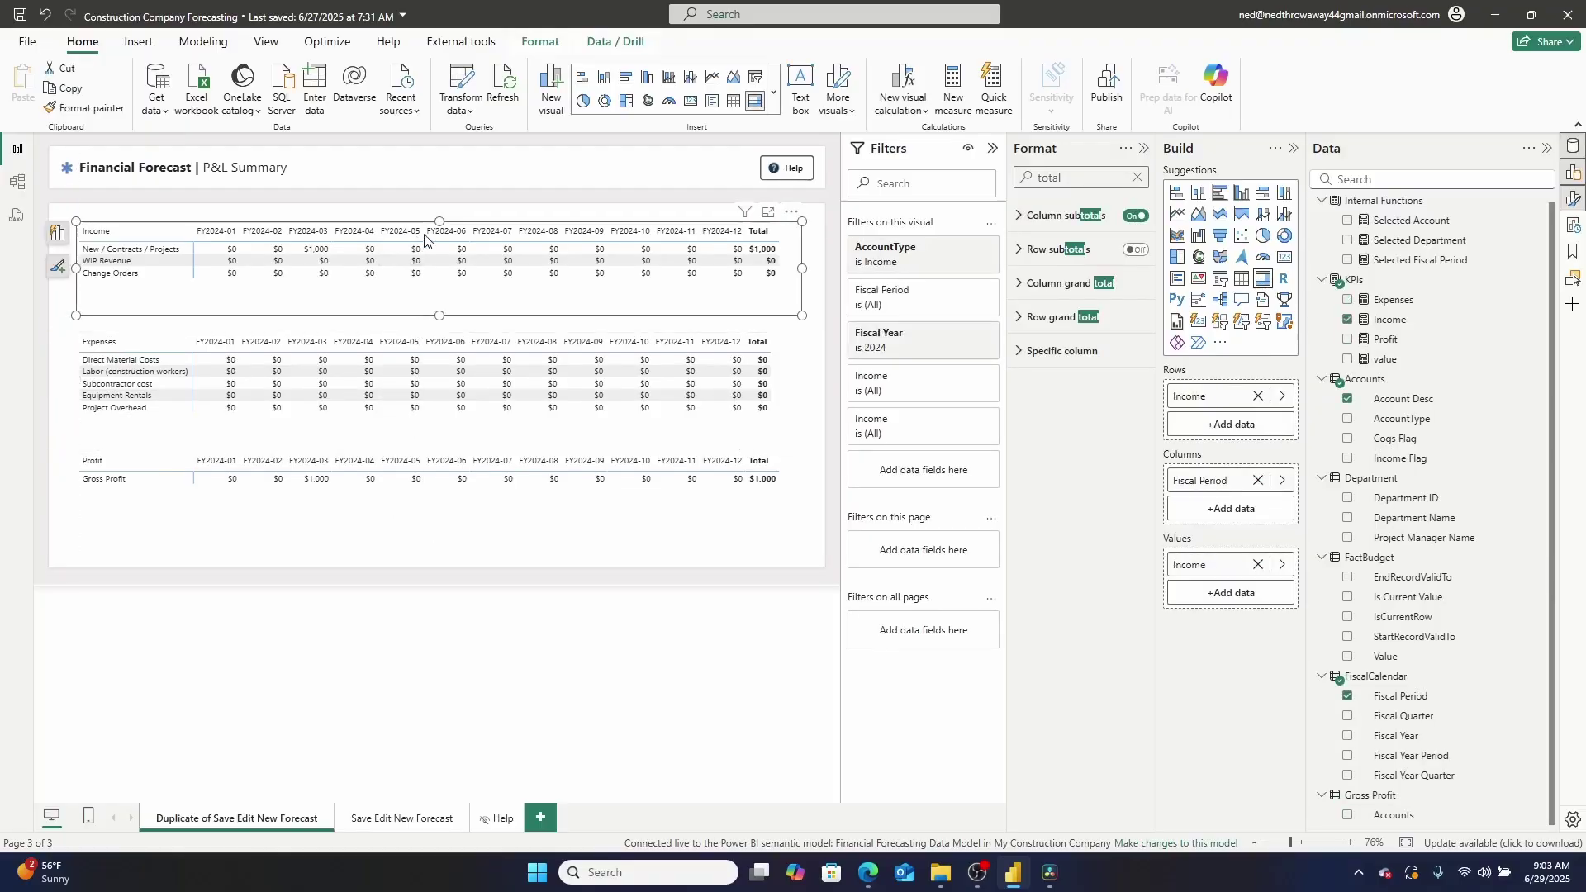
drag(439, 221, 439, 228)
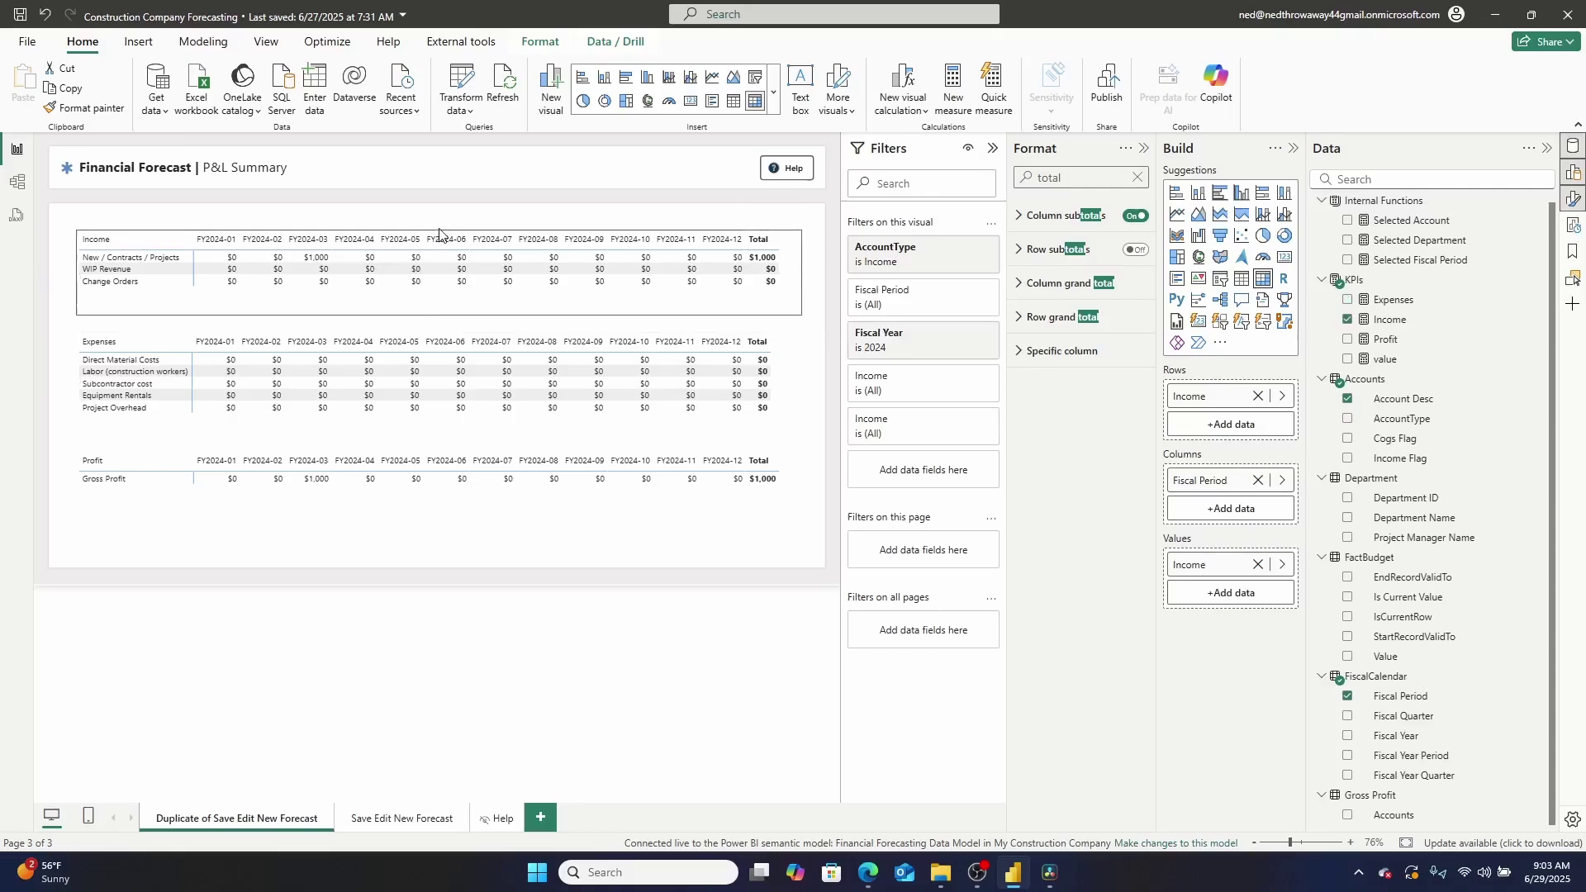
Rename the page to 'P&L Summary' and switch to the Save Edit New Forecast page
double_click(252, 822)
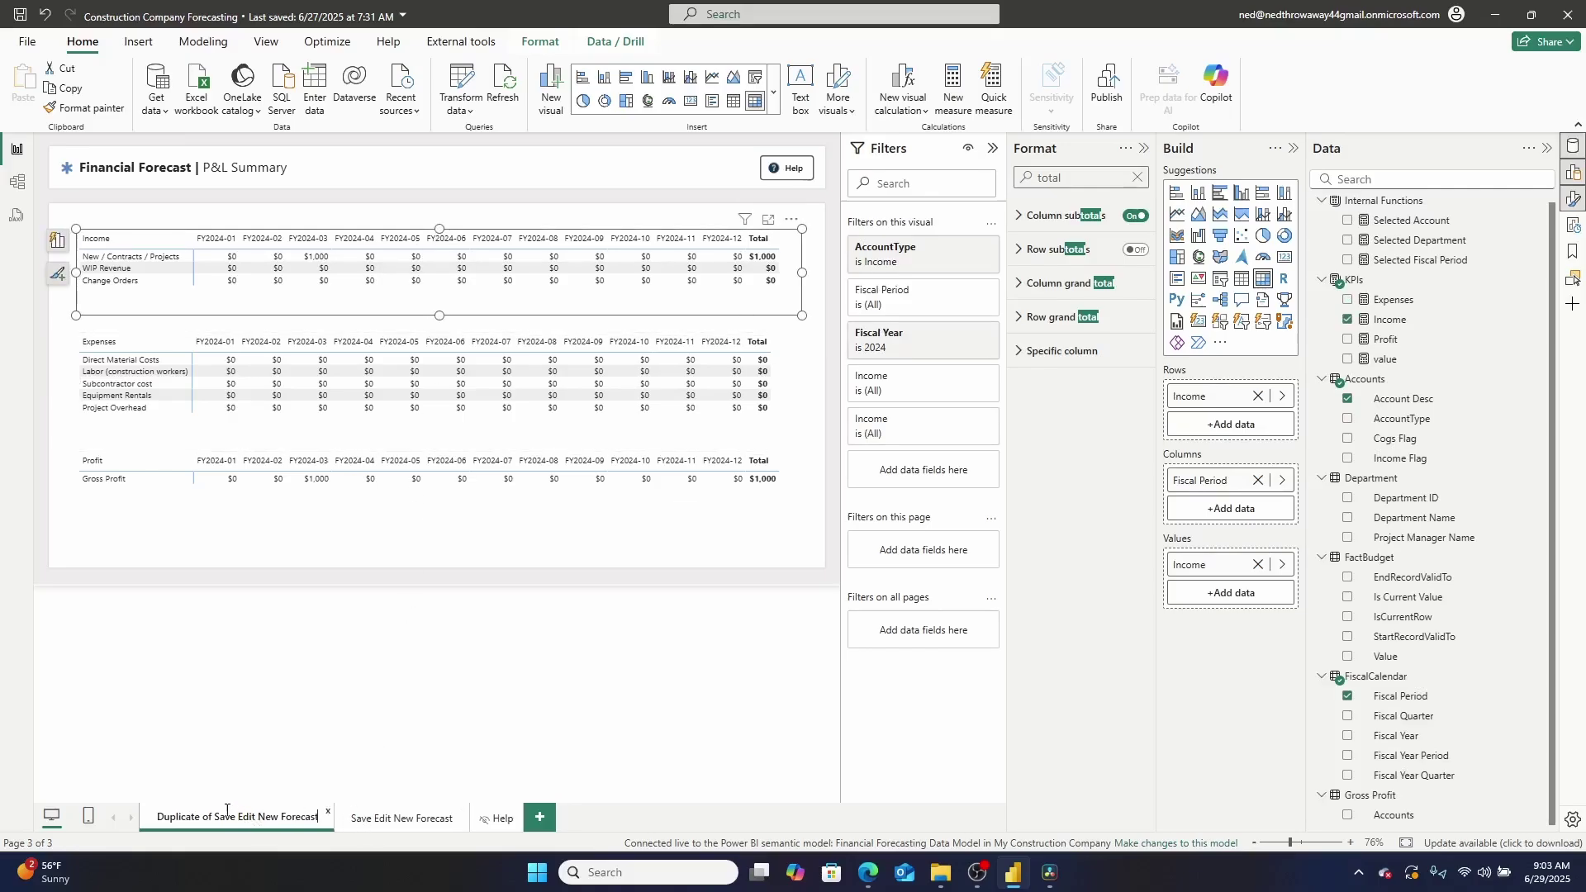
key(ctrl+a)
key(BackSpace)
text(P&L Summary)
key(Return)
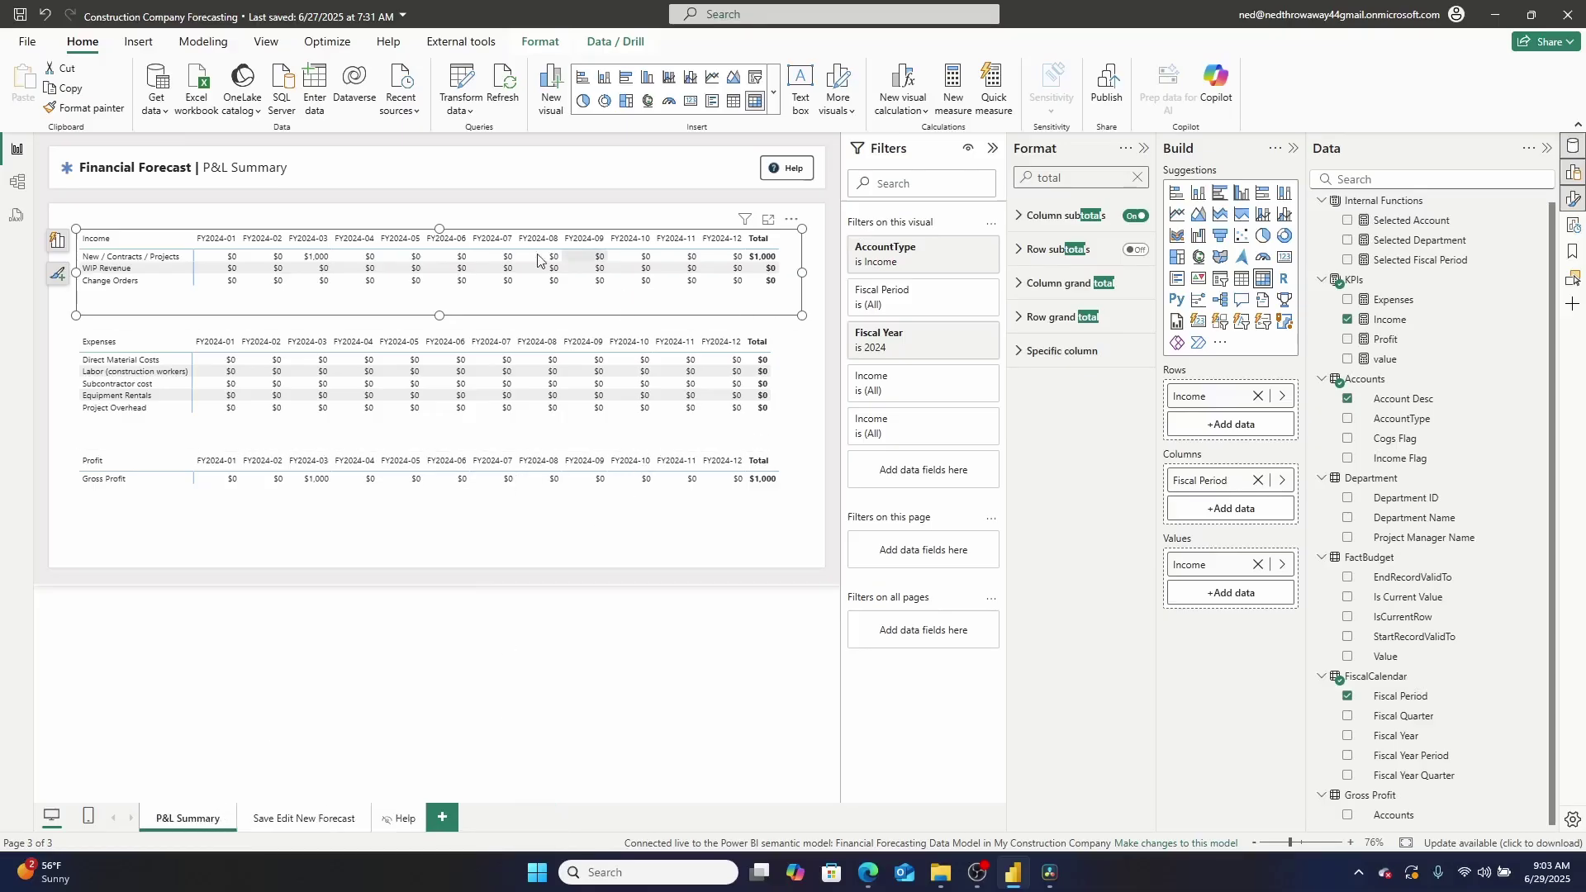
click(305, 818)
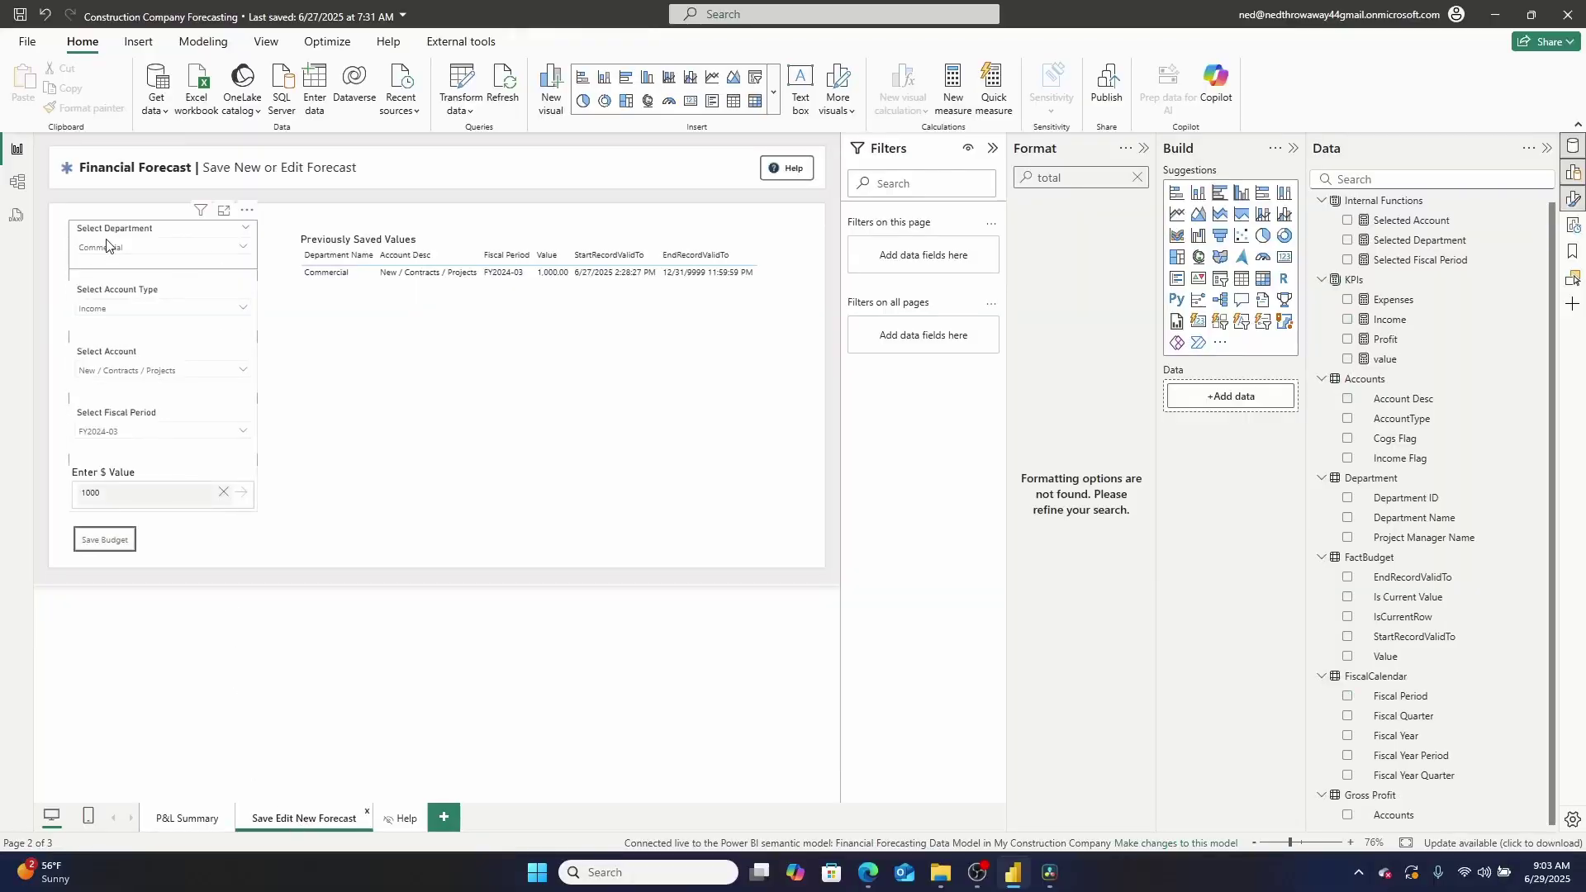
Add an unbolded 'Forecast' to the P&L Summary page heading
click(178, 816)
click(213, 174)
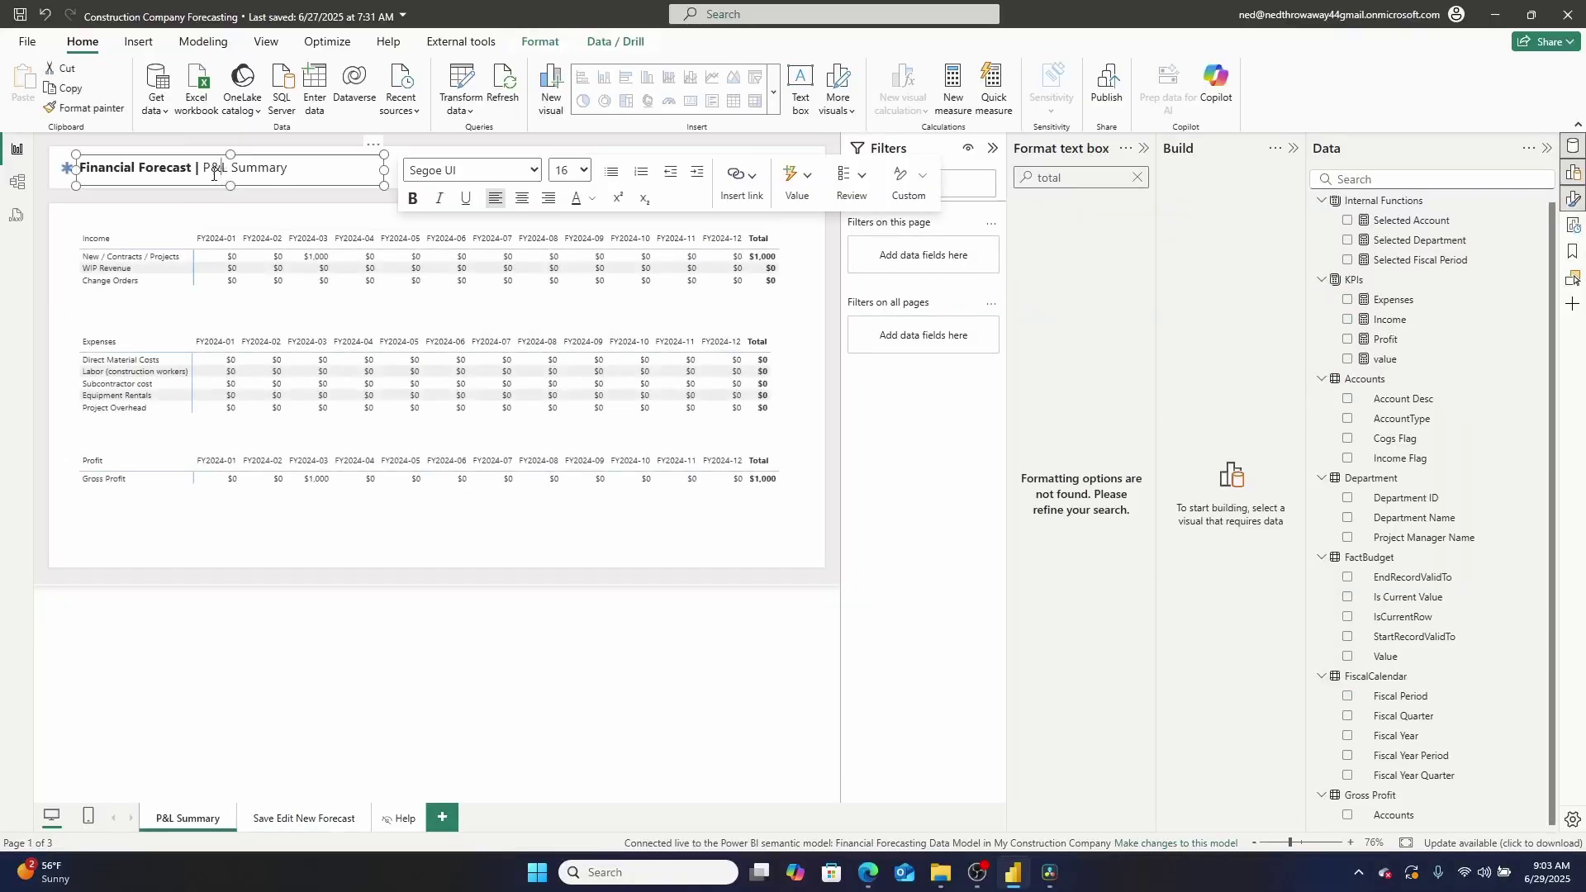
text(Forecast)
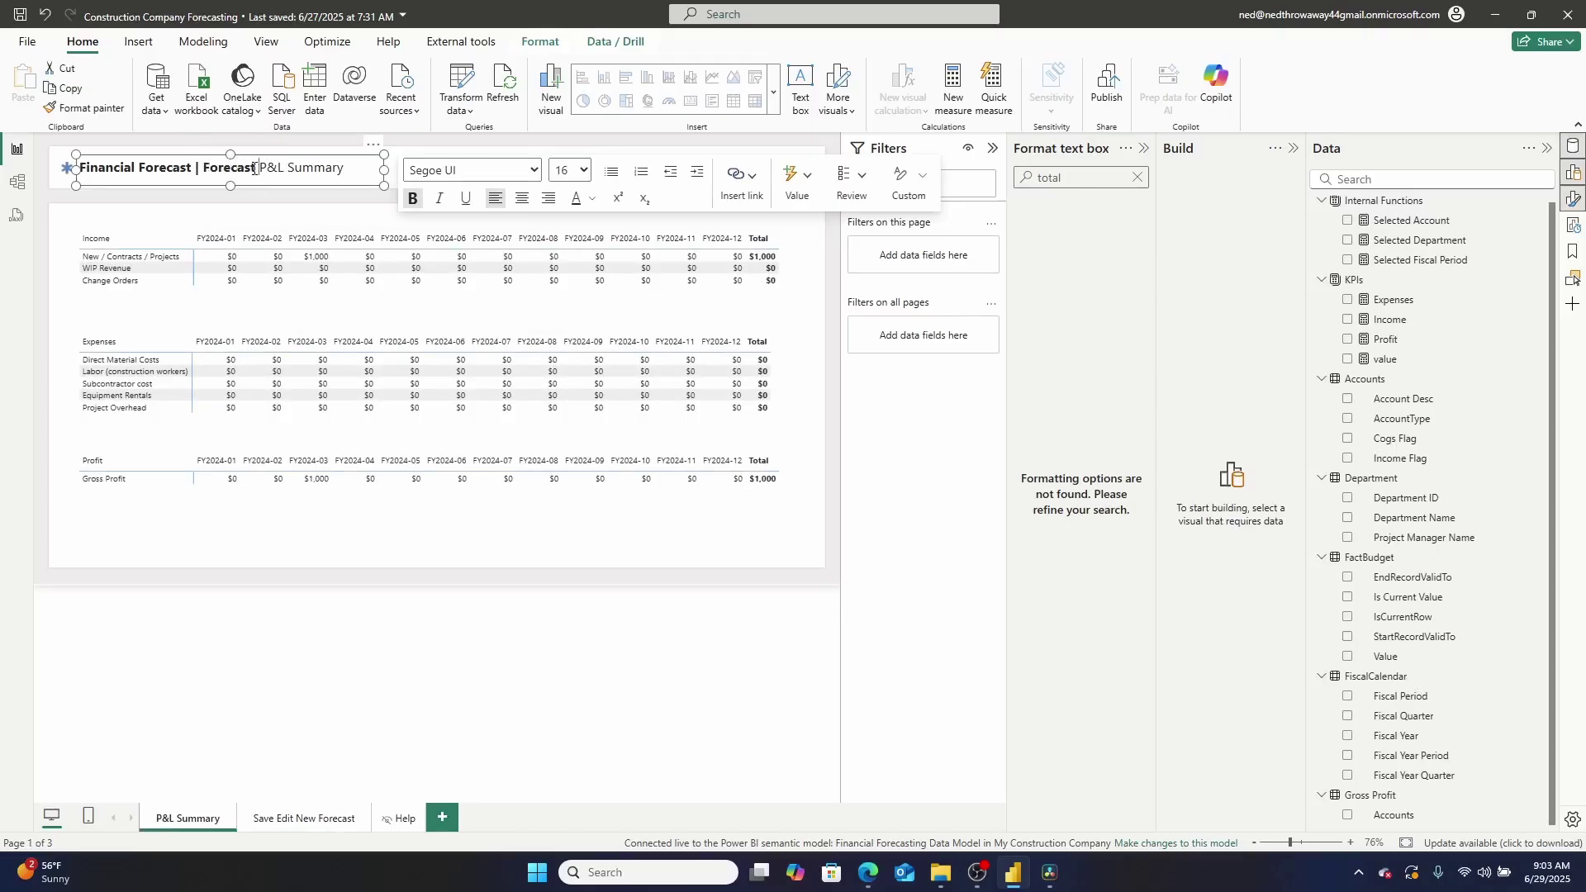
key(shift+Left)
key(shift+Left)
key(shift+Left)
key(shift+Left)
key(shift+Left)
key(shift+Left)
key(shift+Left)
key(shift+Left)
key(shift+Left)
key(ctrl+b)
Rename the page to 'Forecast P&L Summary' and clear the 'total' formatting search
double_click(157, 819)
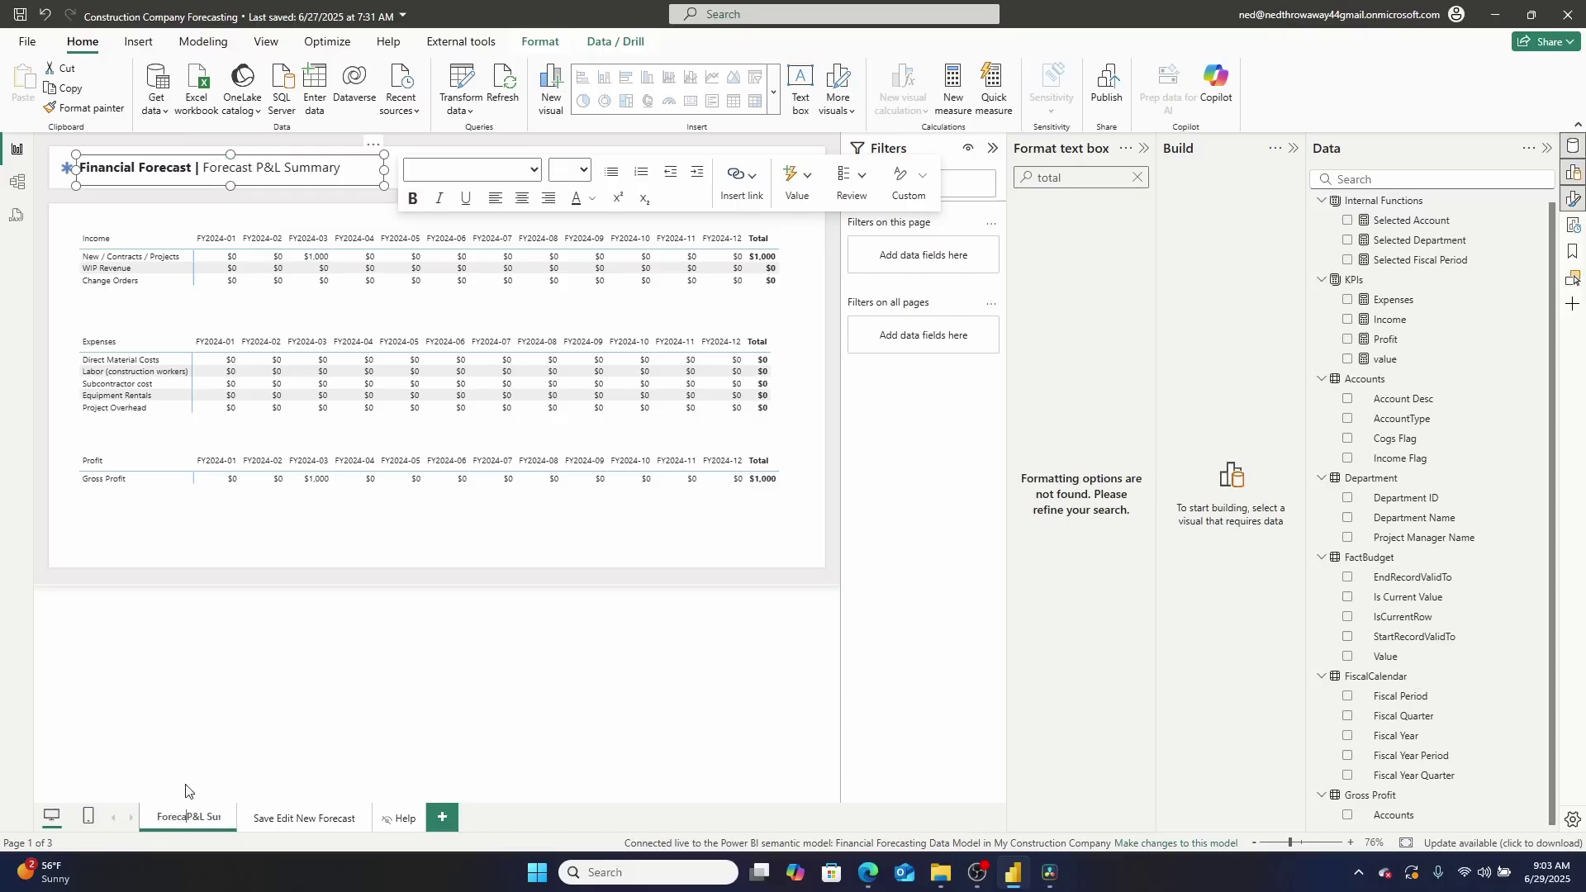
key(Return)
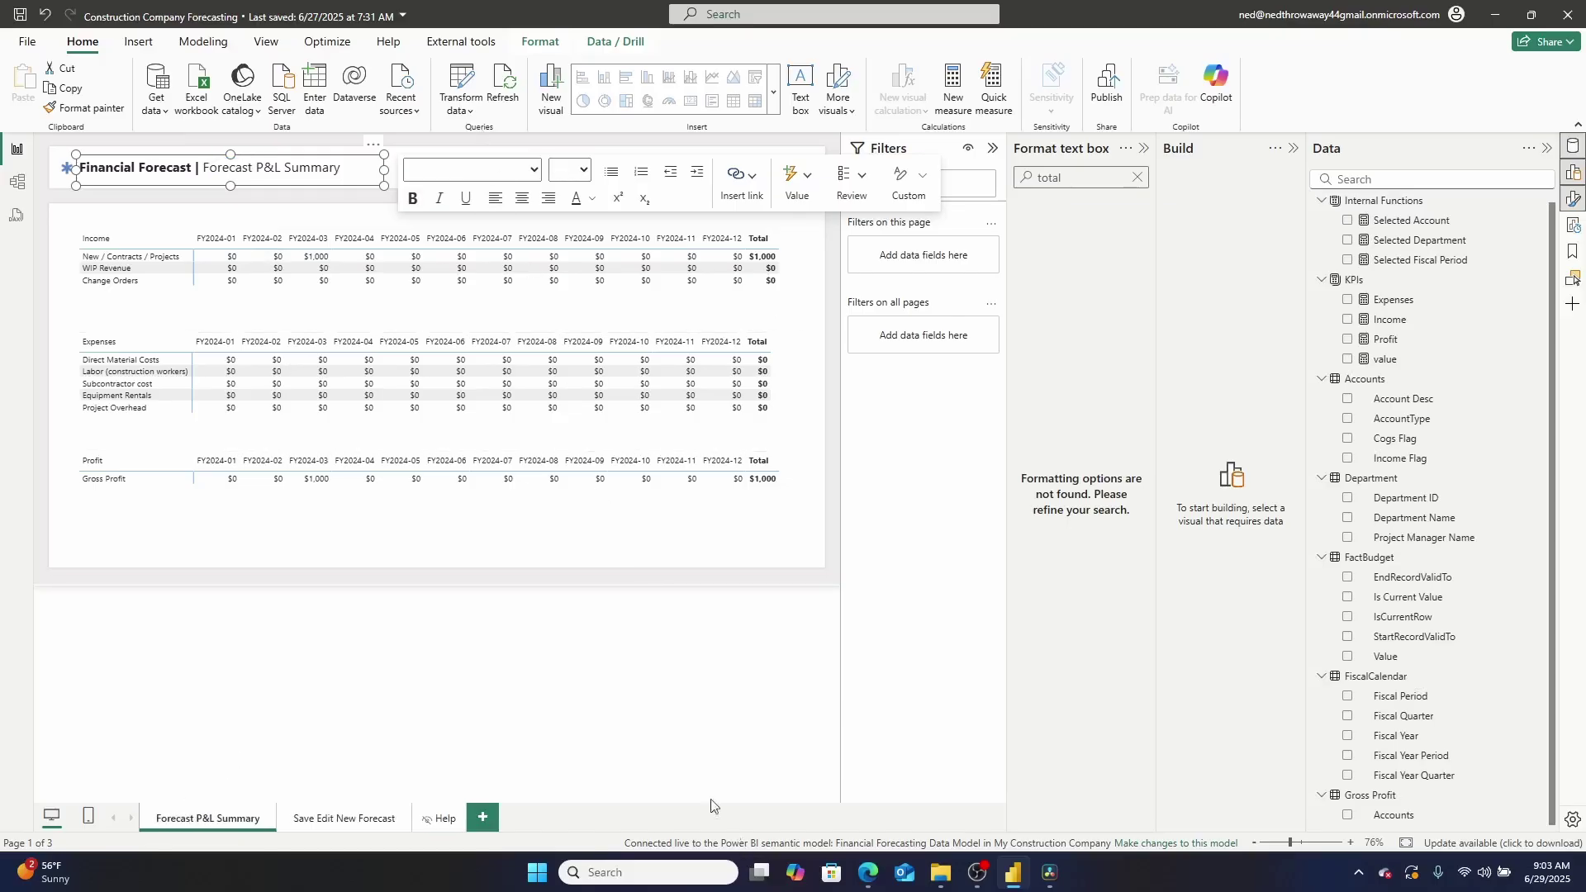
click(611, 459)
click(611, 432)
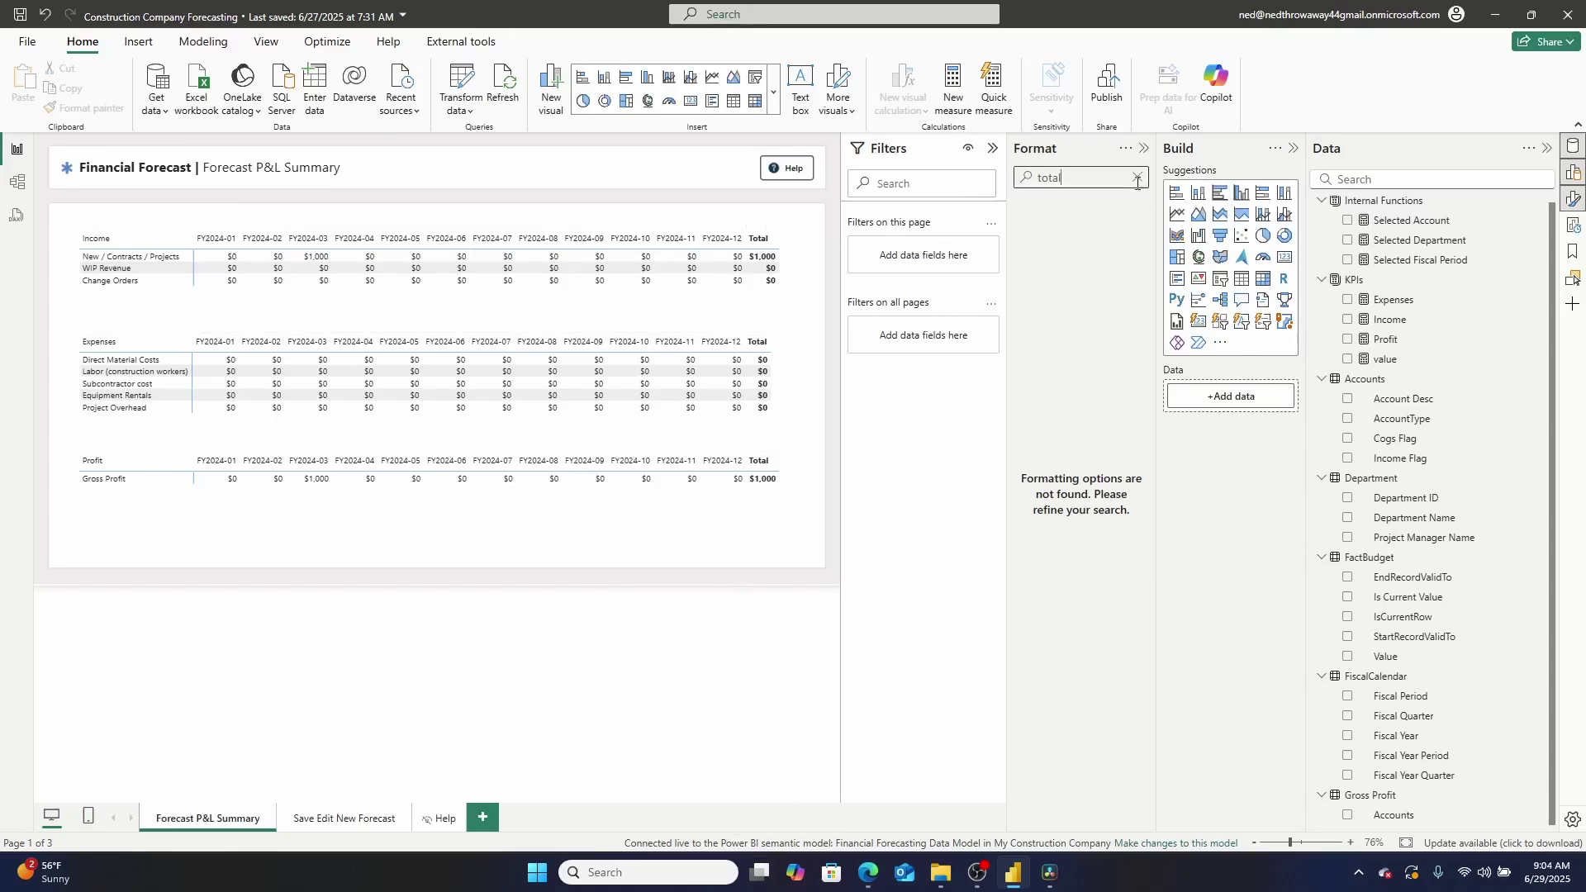
click(1135, 179)
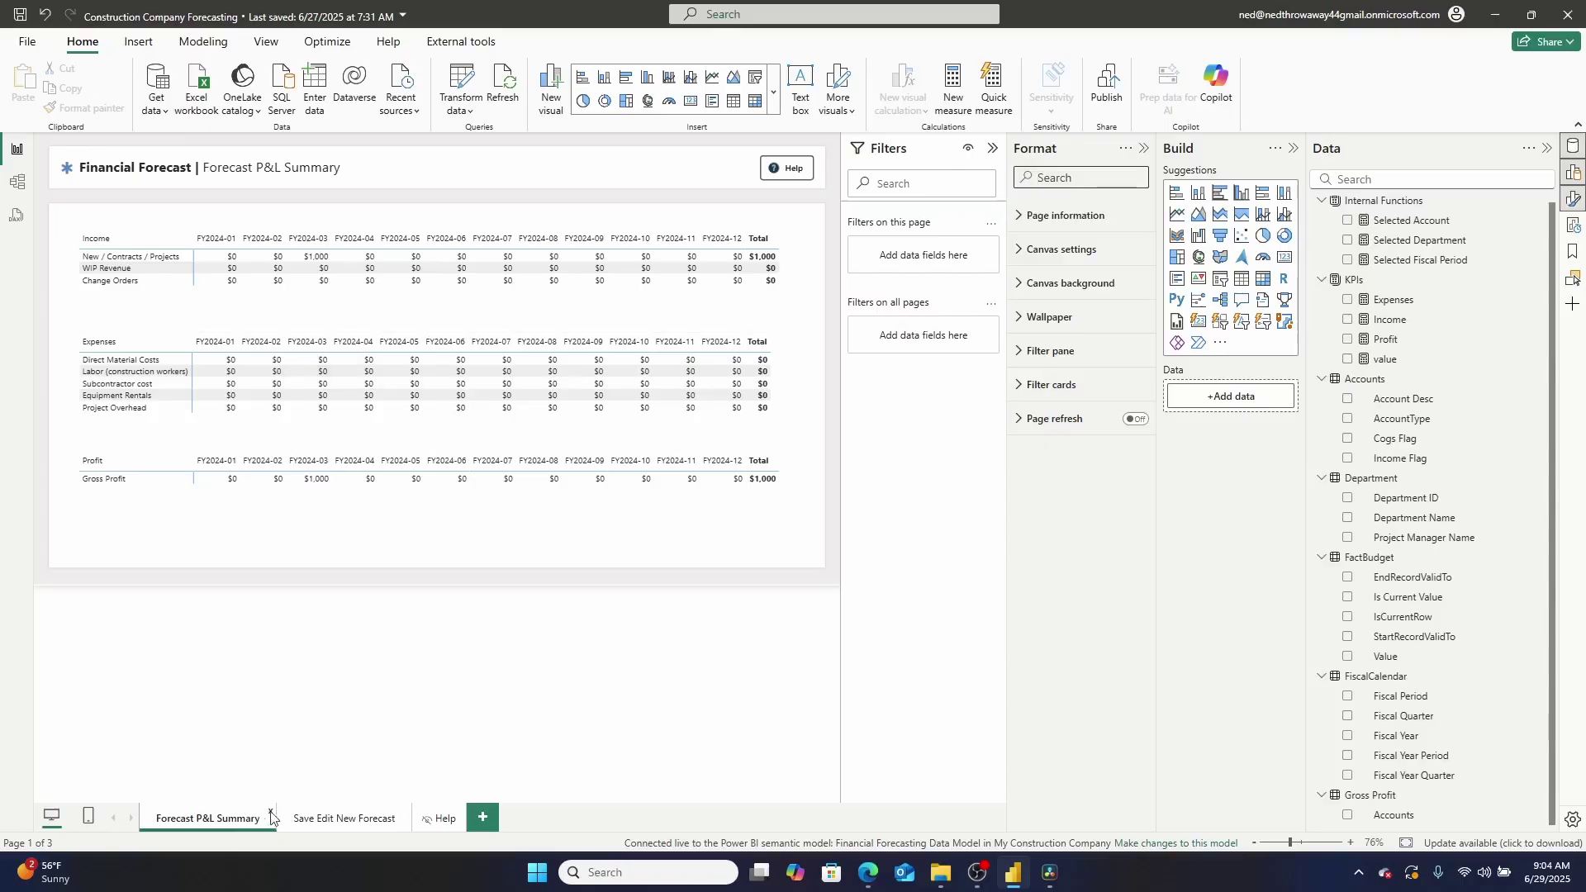
Review the department list on the Save Edit New Forecast page, then return to Forecast P&L Summary
click(305, 818)
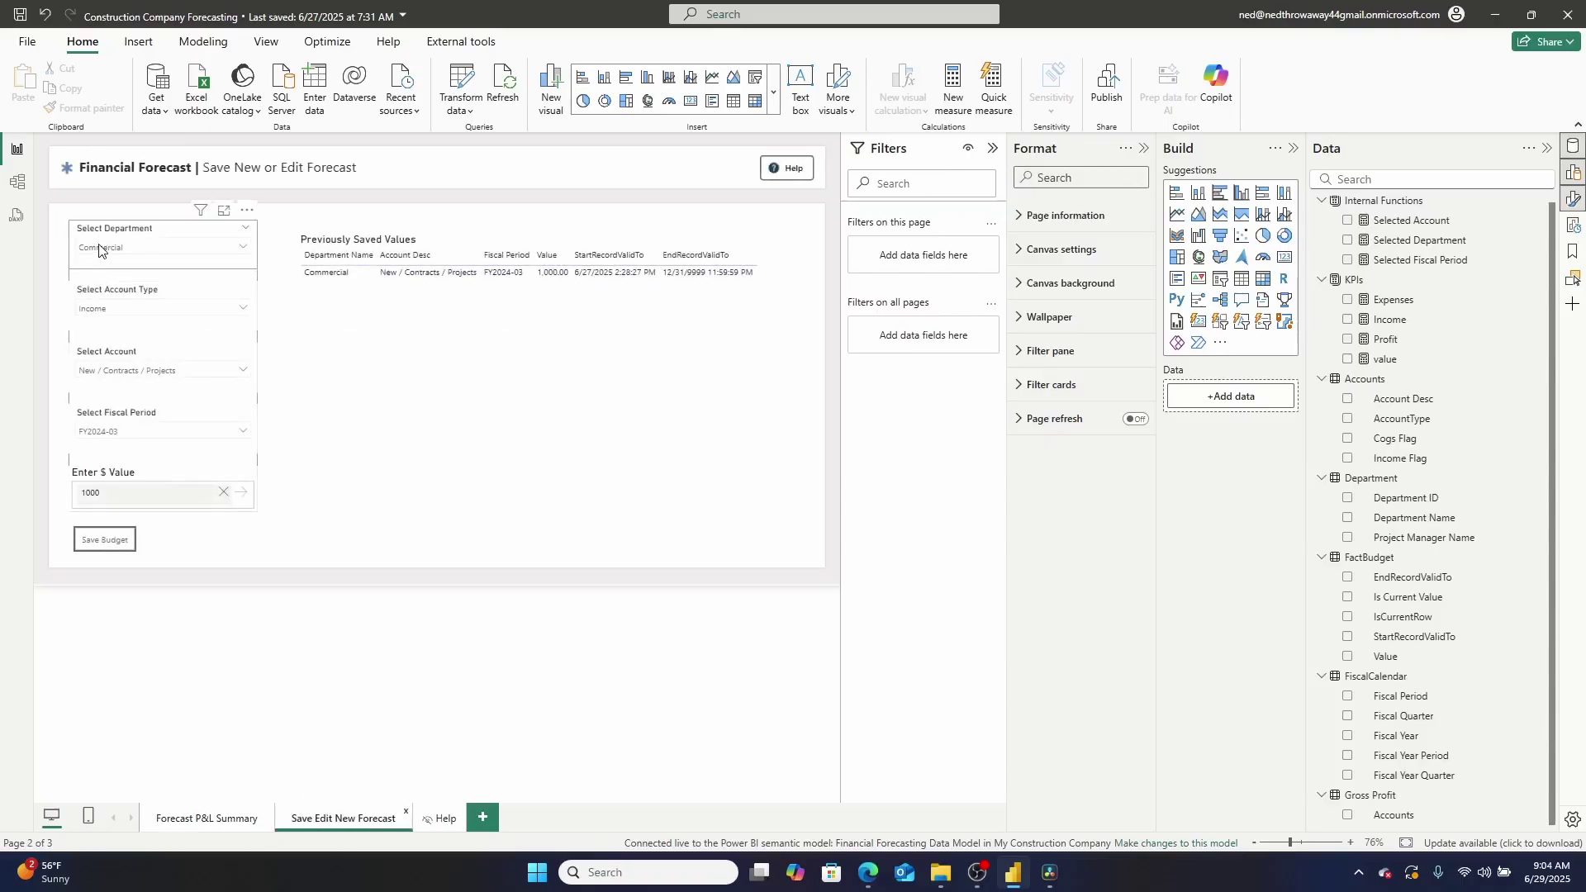
click(199, 249)
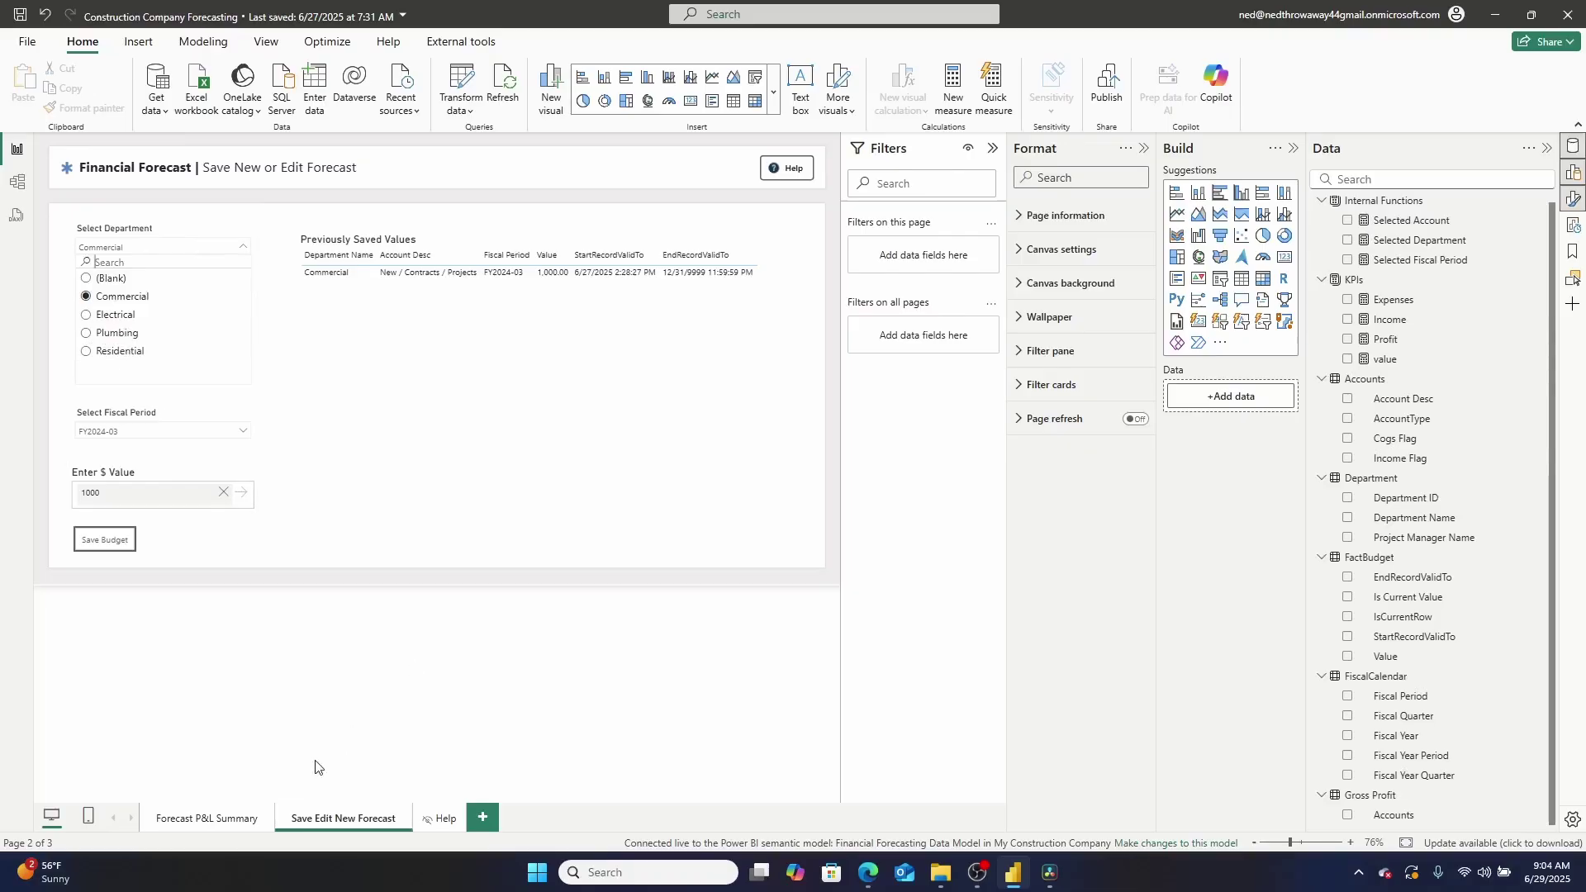
click(245, 818)
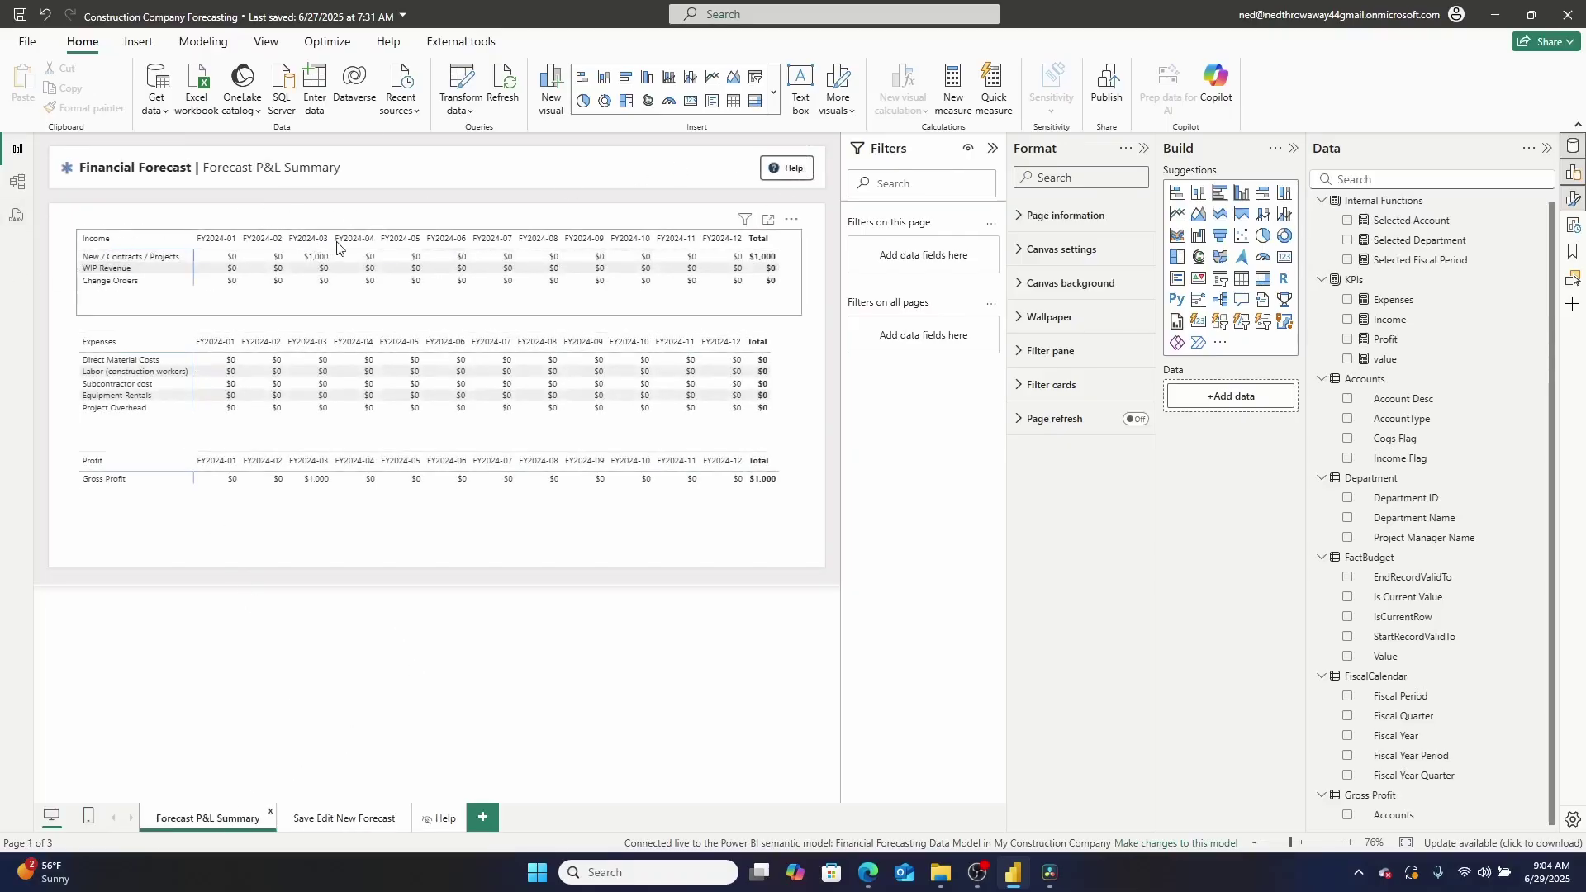
Select the Income, Expenses and Profit matrices together and shift them lower on the page
click(296, 313)
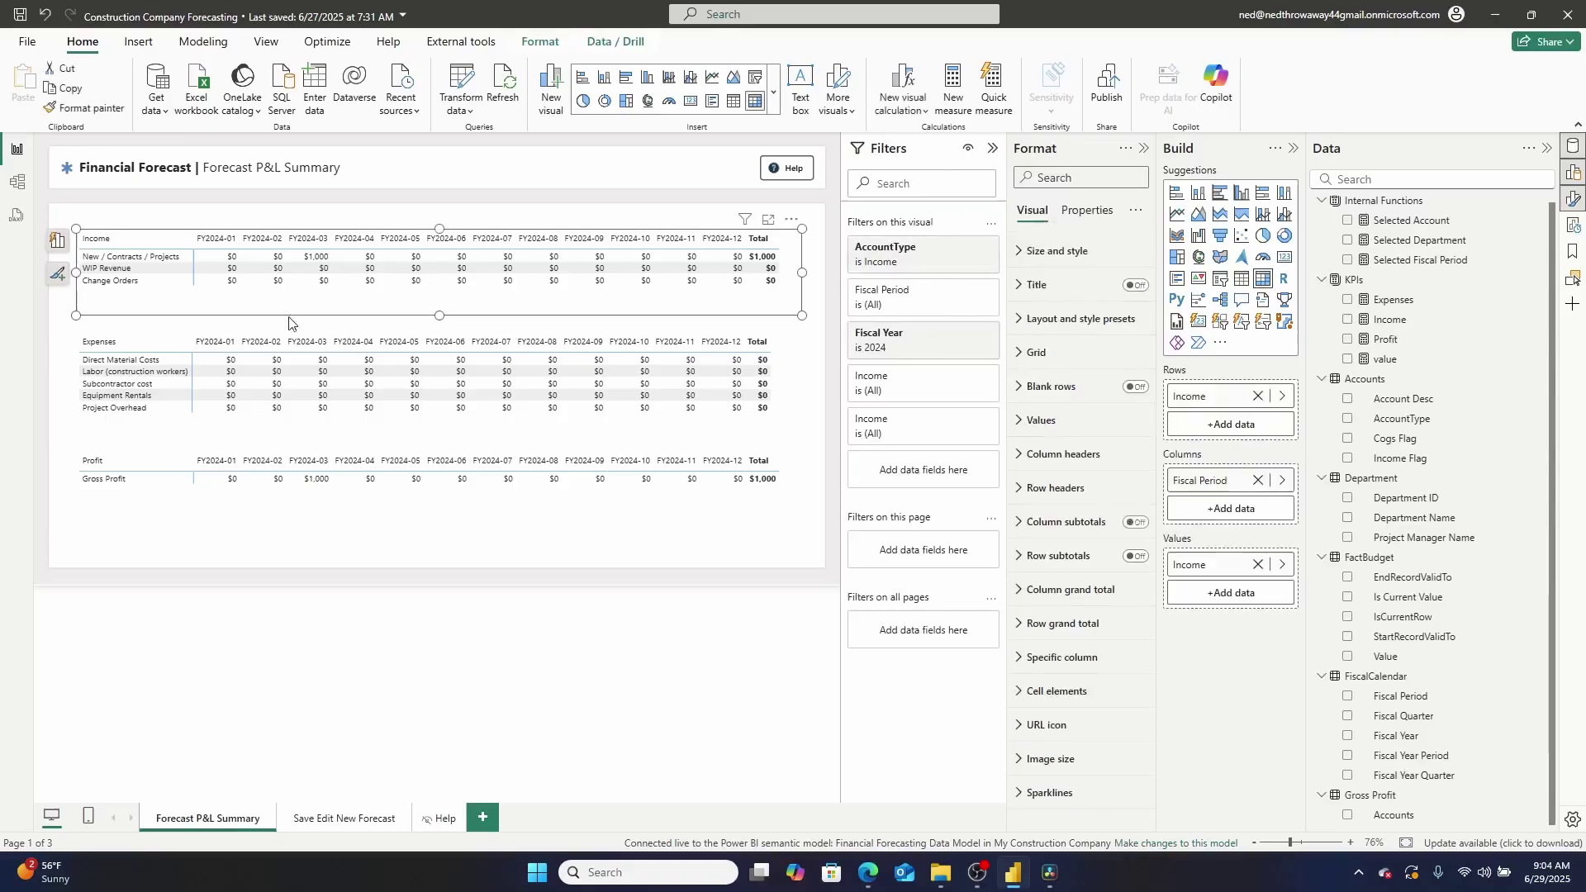
ctrl+click(268, 428)
ctrl+click(309, 526)
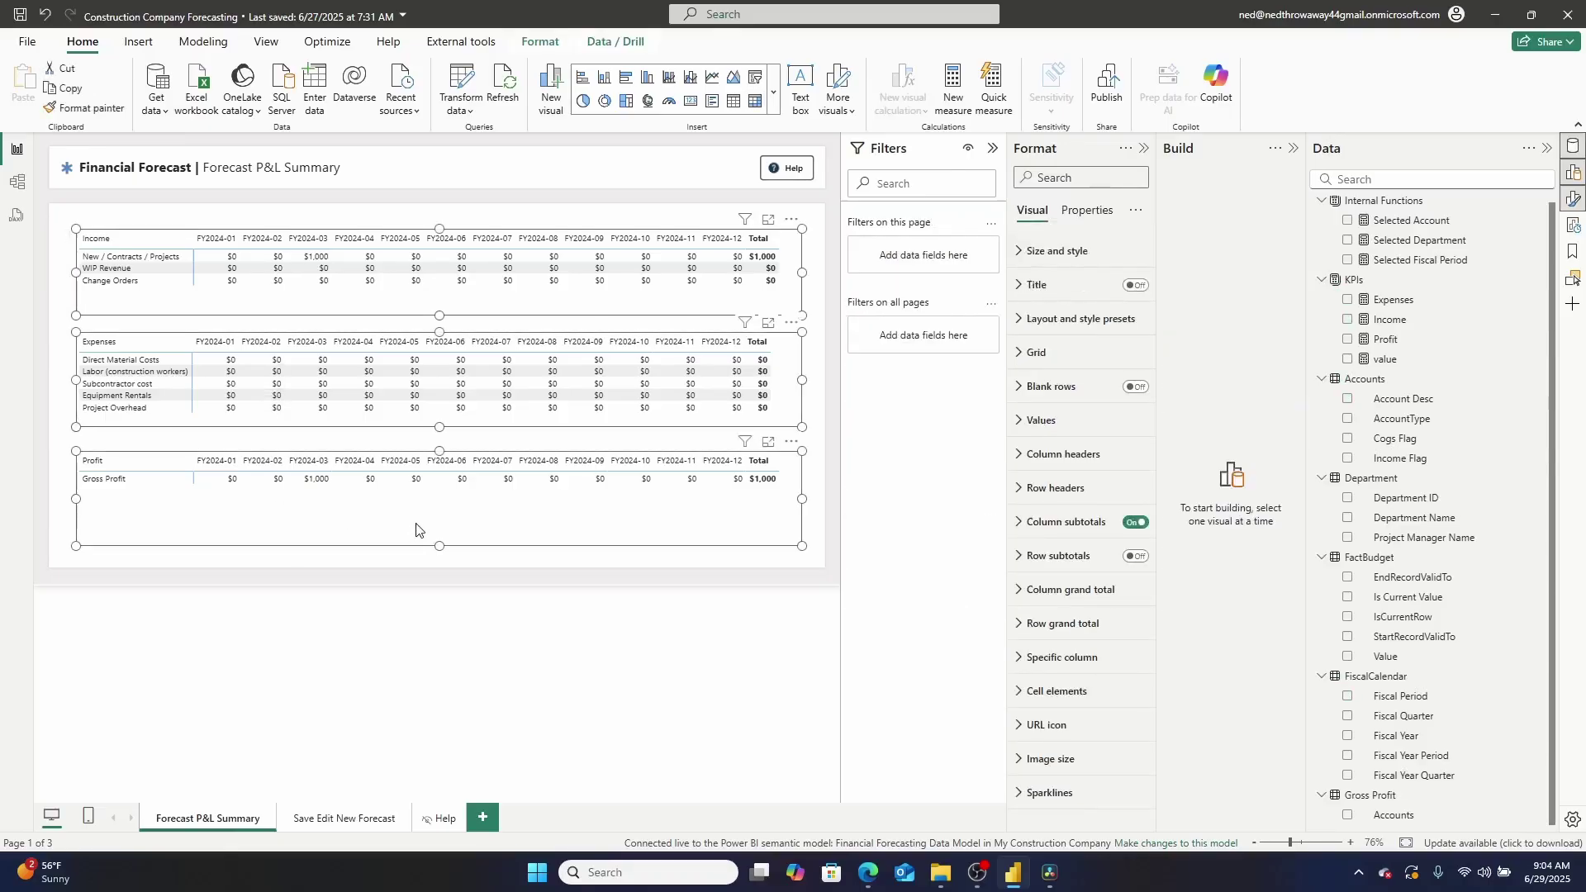
click(475, 653)
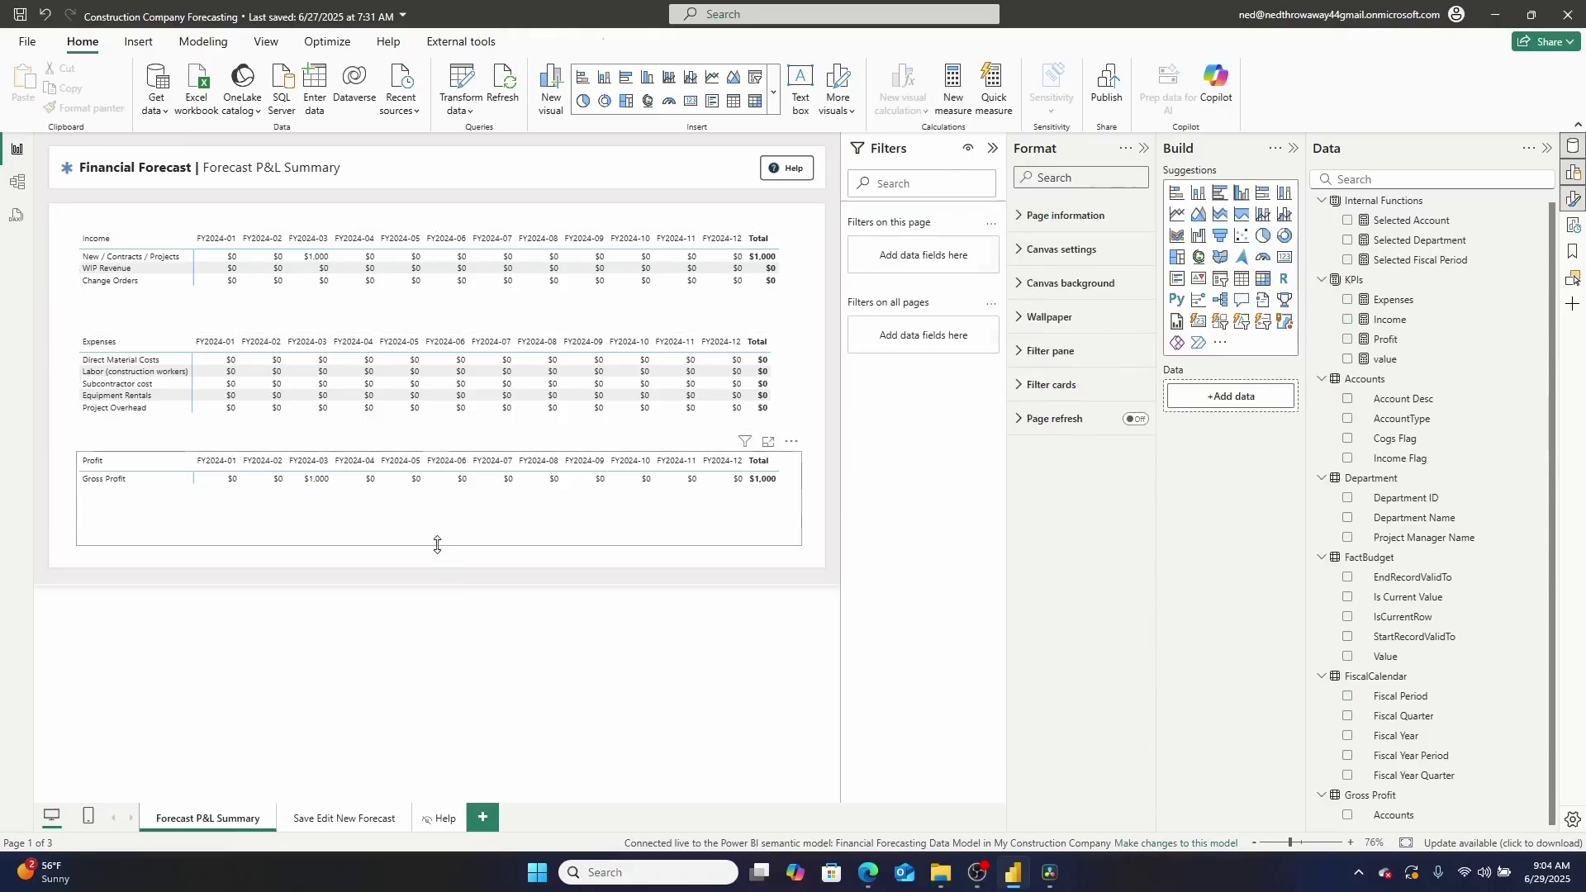
click(436, 536)
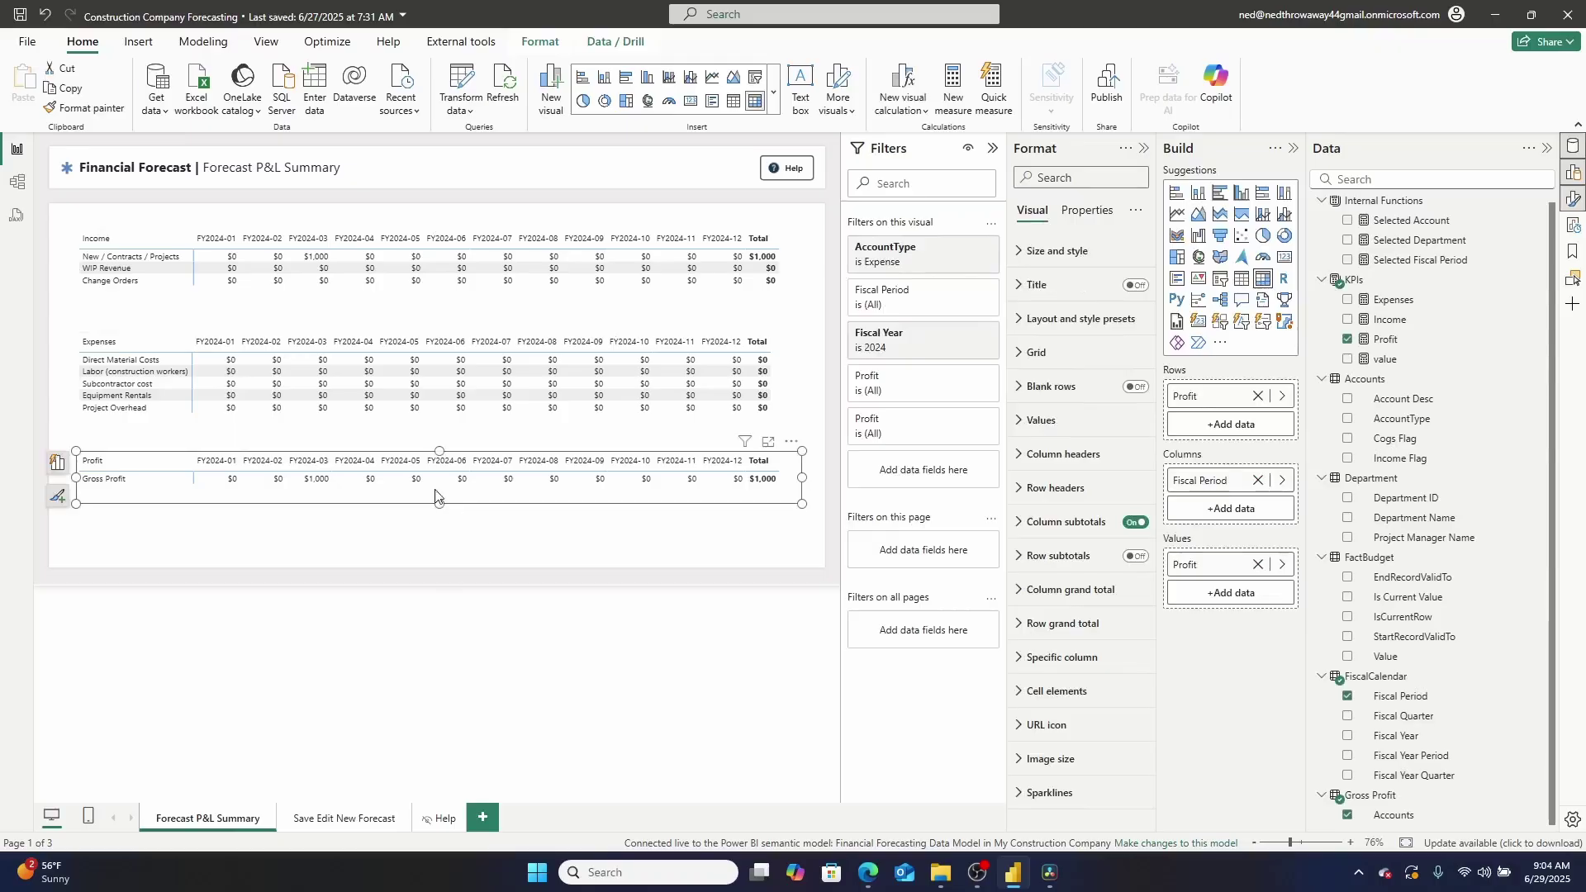
ctrl+click(388, 403)
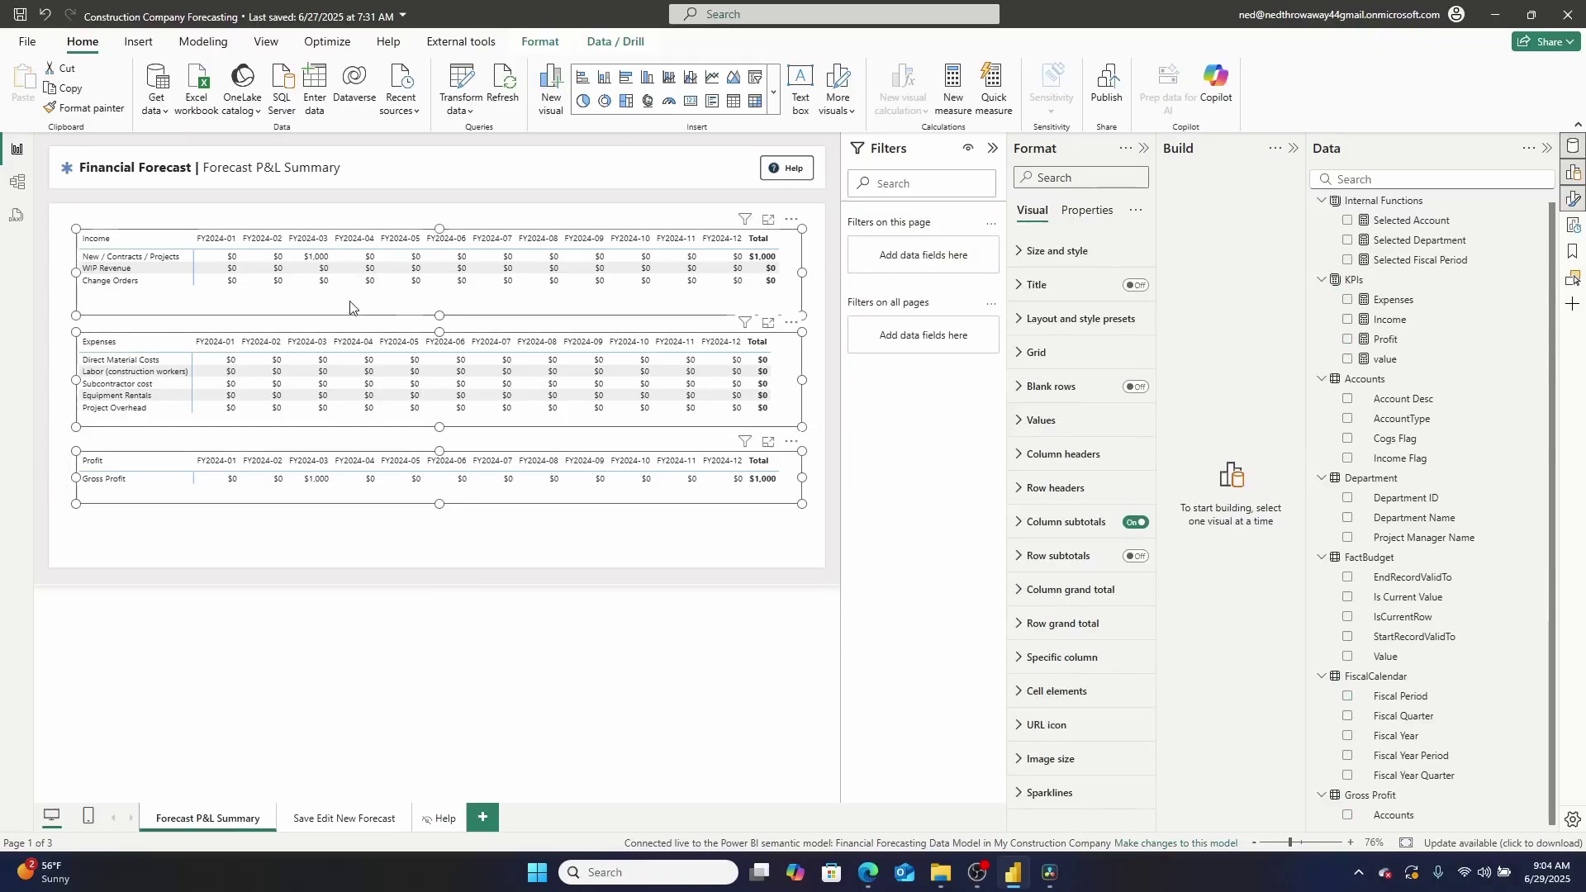
key(ctrl+z)
key(ctrl+z)
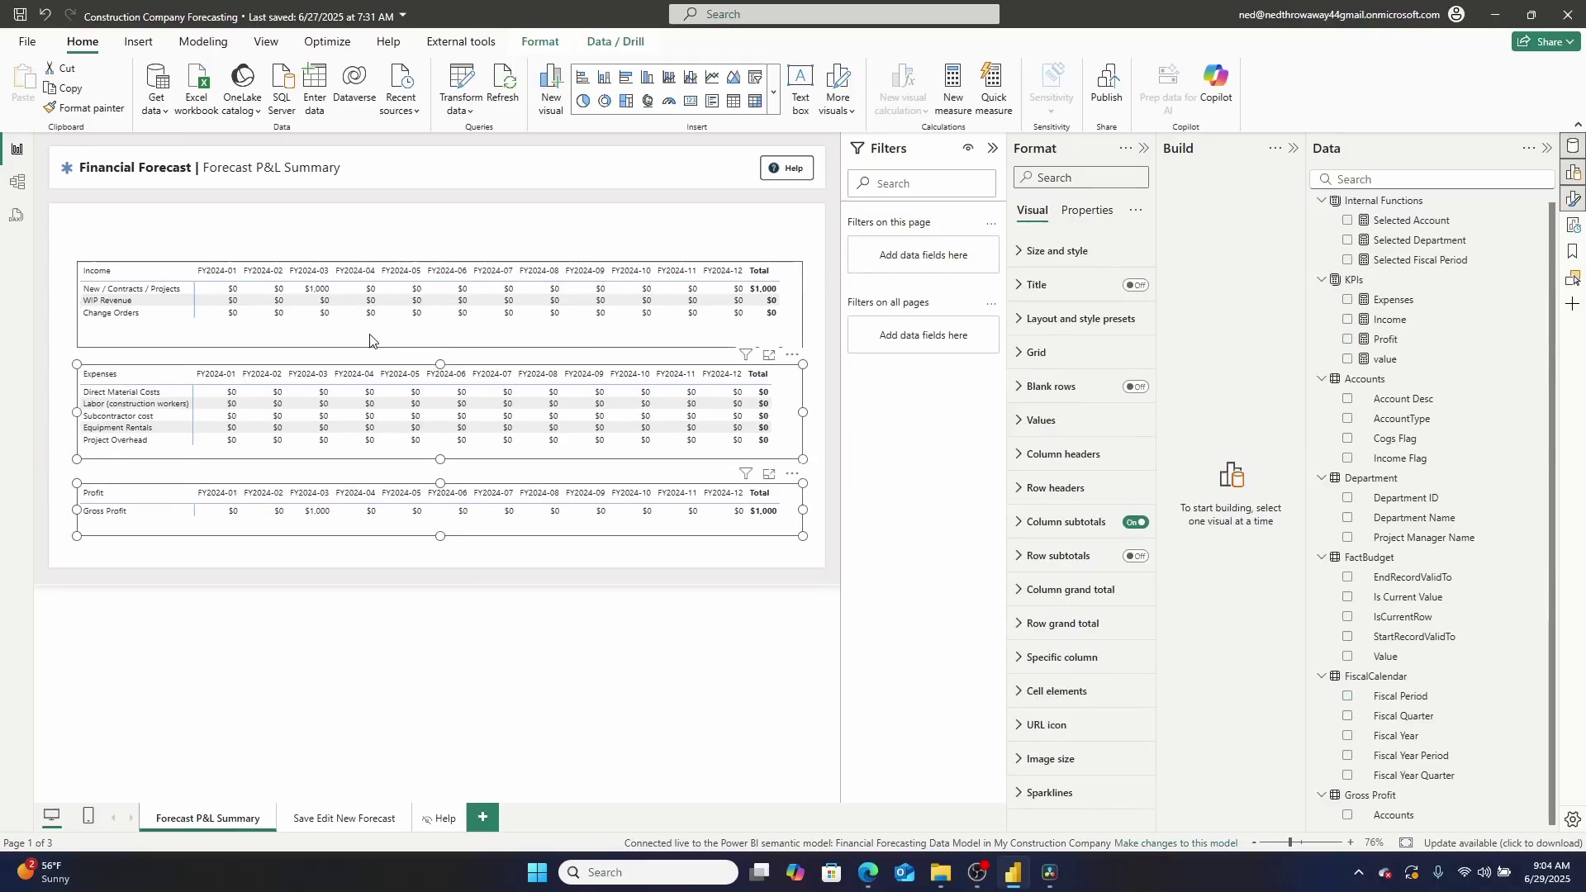
click(373, 337)
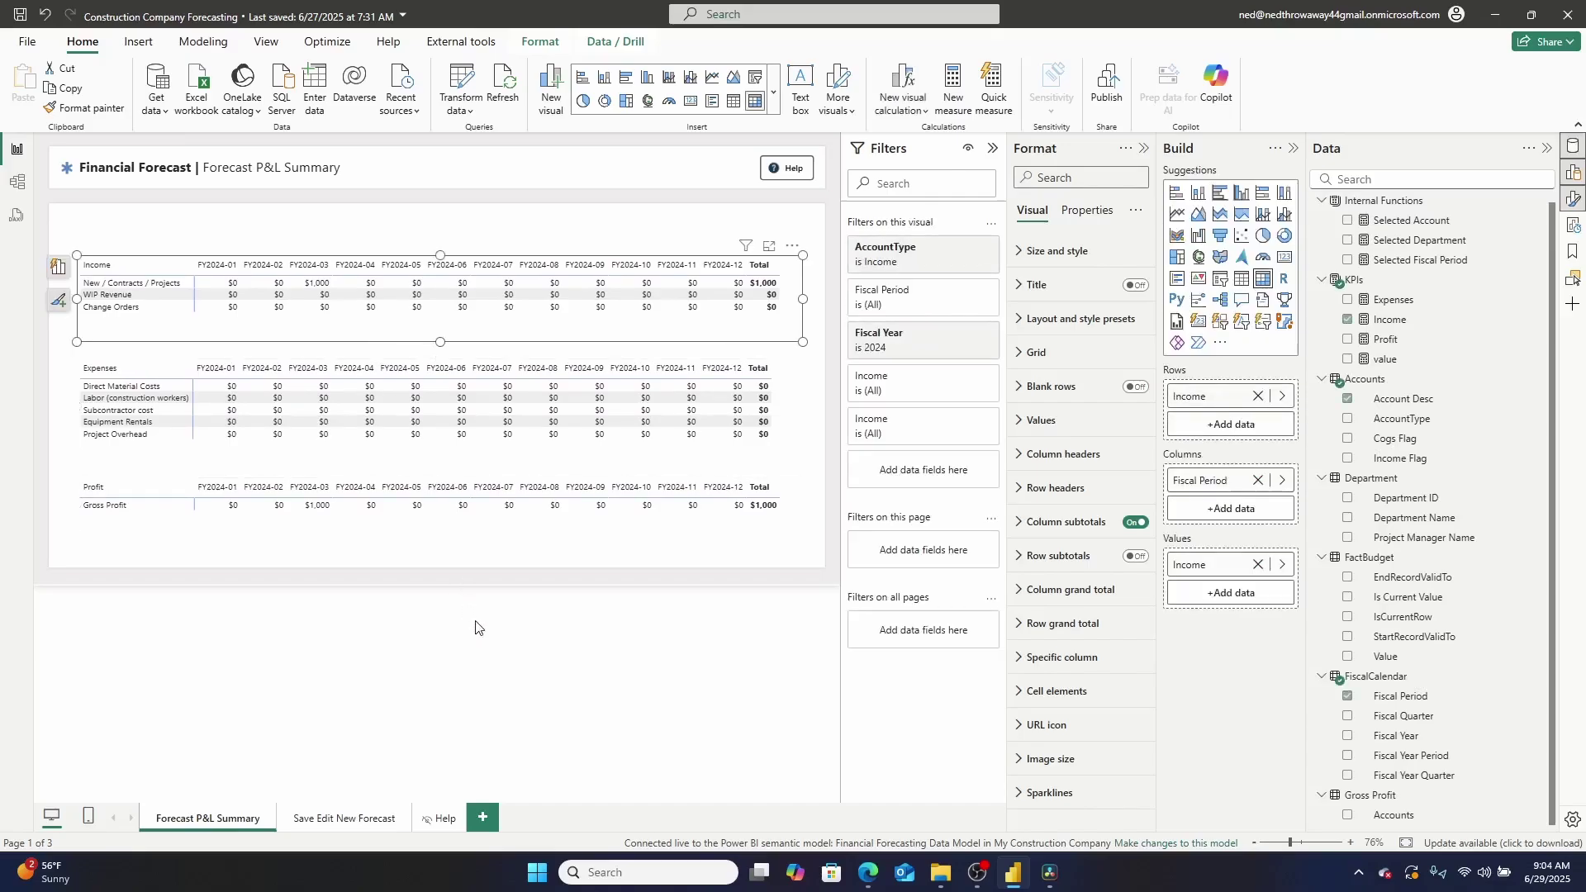
click(504, 640)
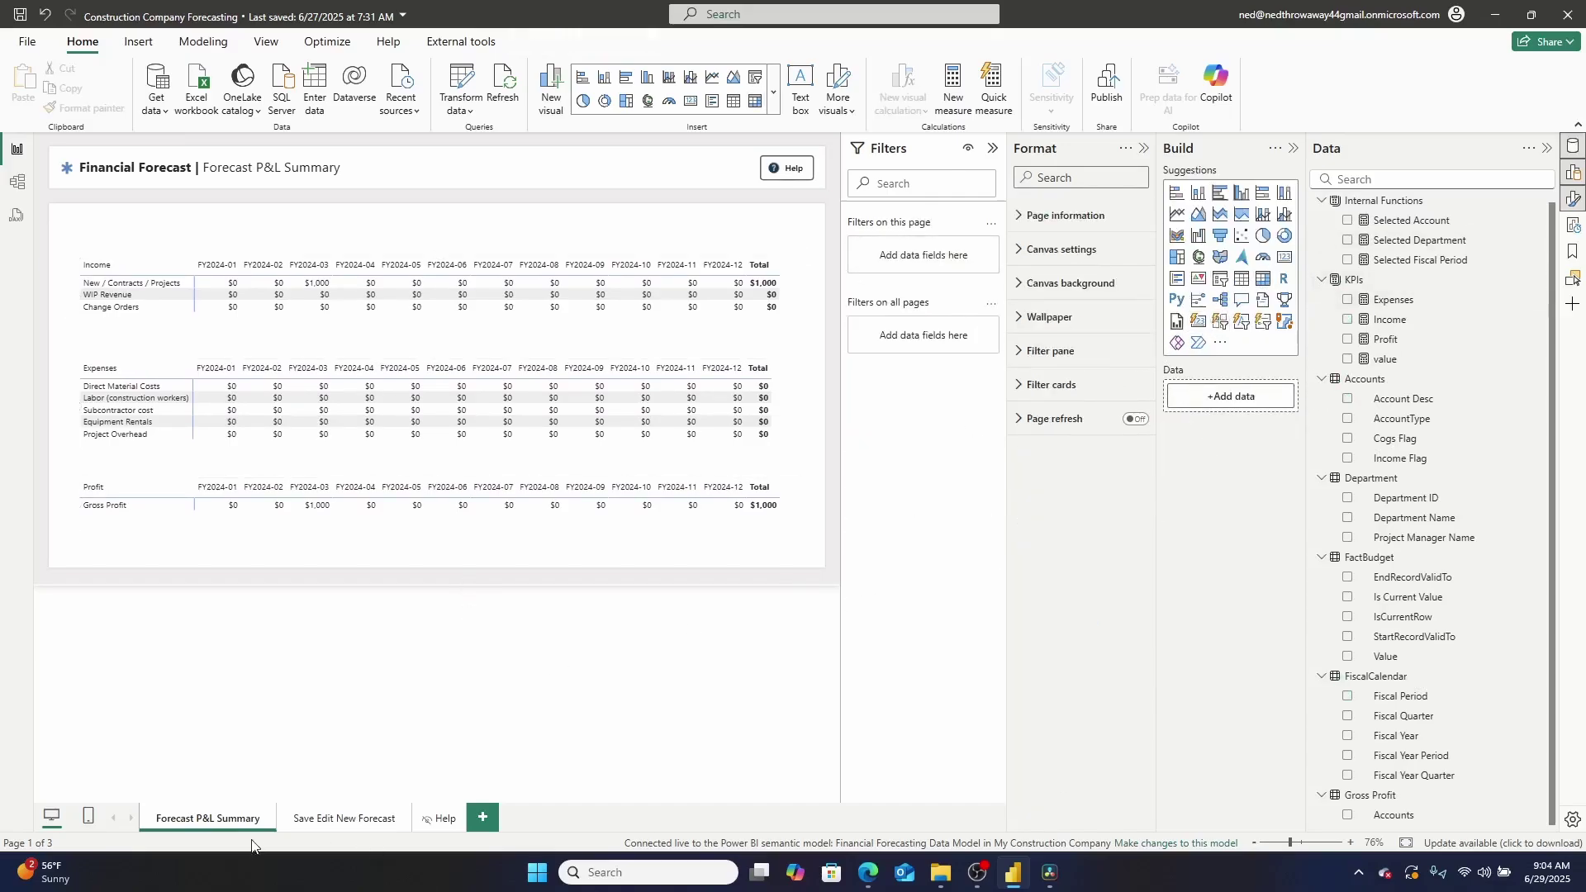
Copy the Select Department slicer onto the summary page with Don't sync and place it top right
click(323, 816)
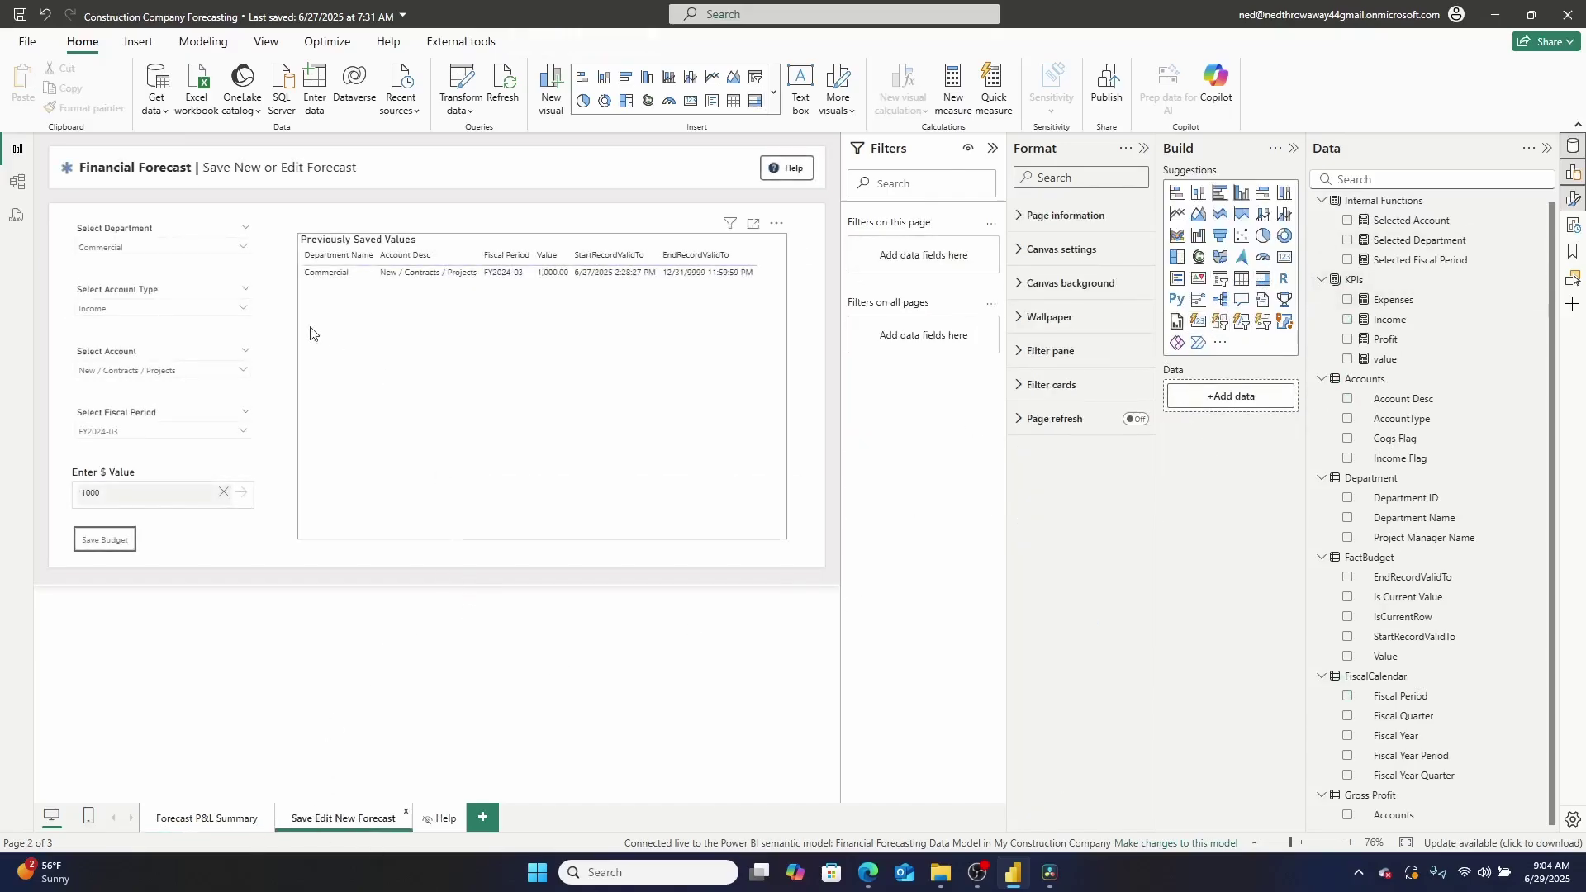
click(149, 235)
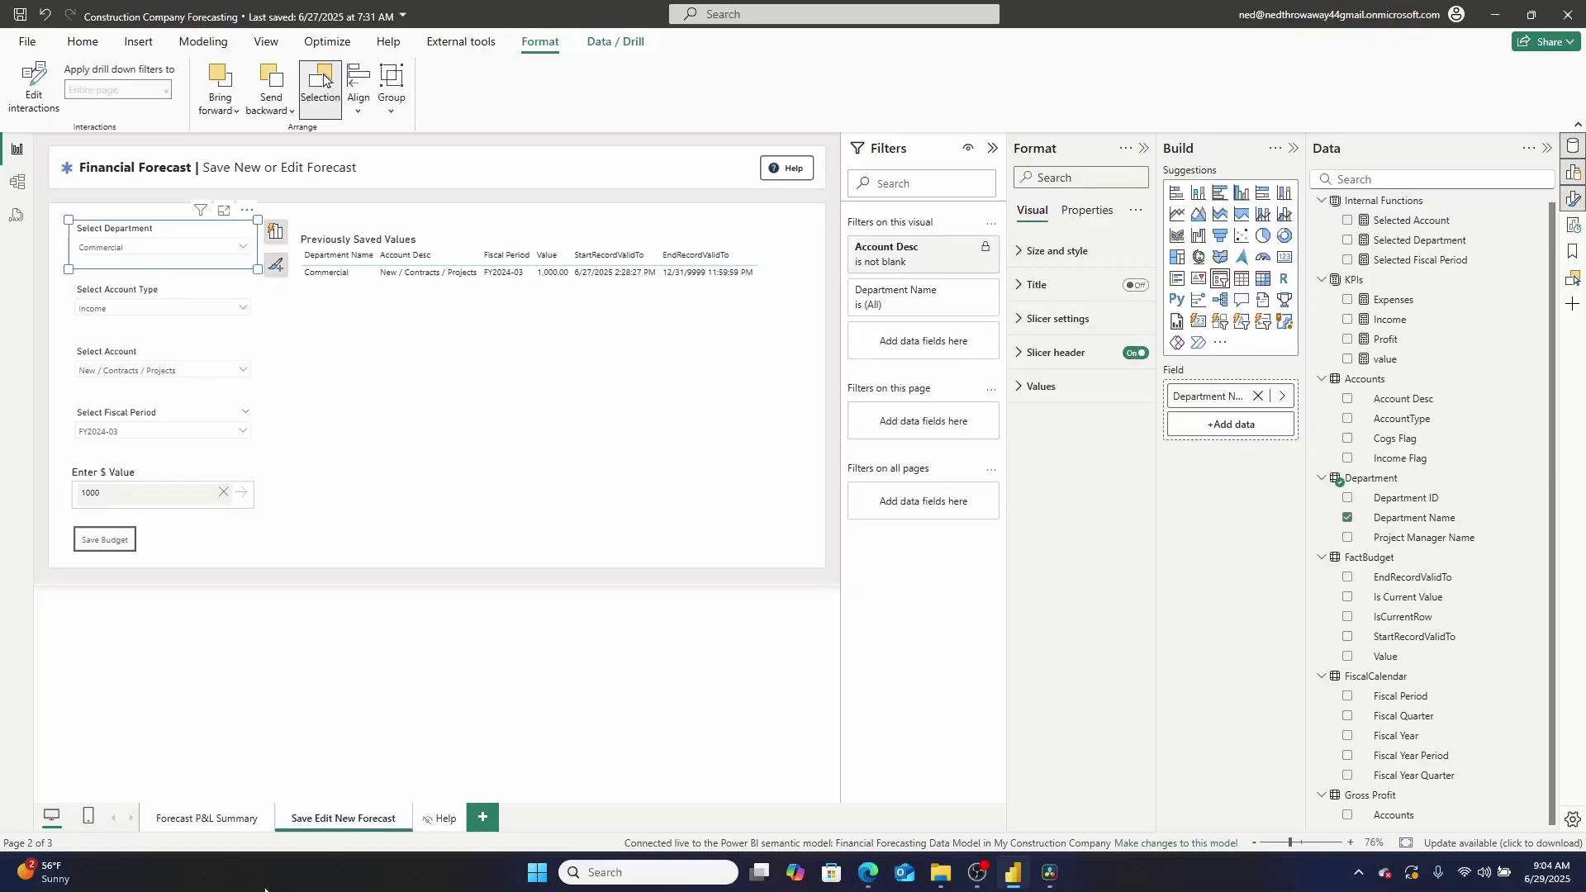
click(216, 825)
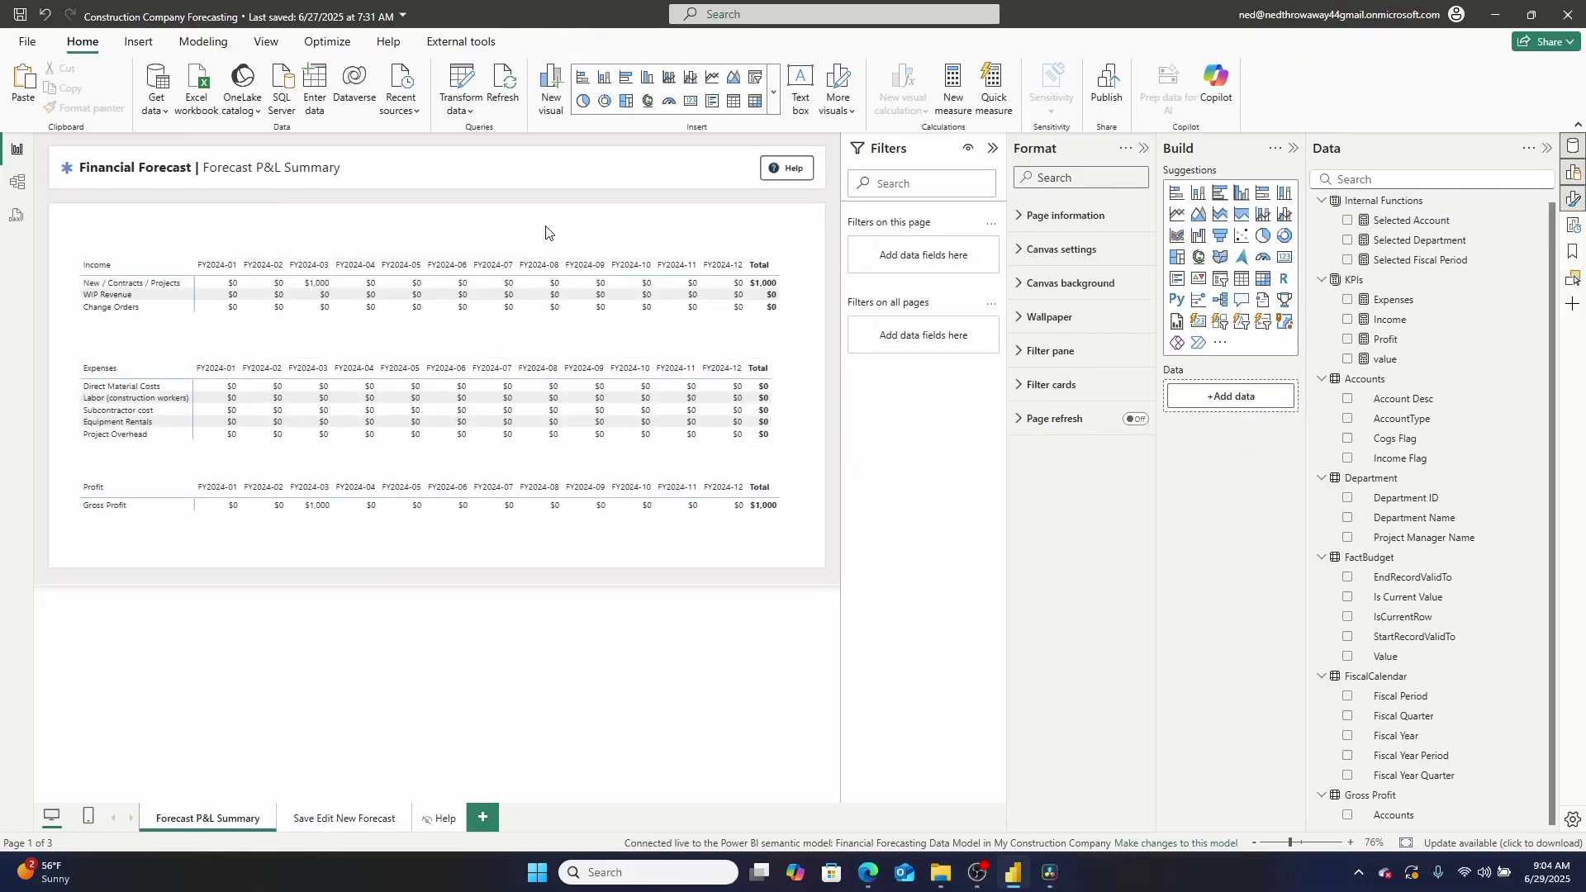
key(ctrl+v)
click(921, 468)
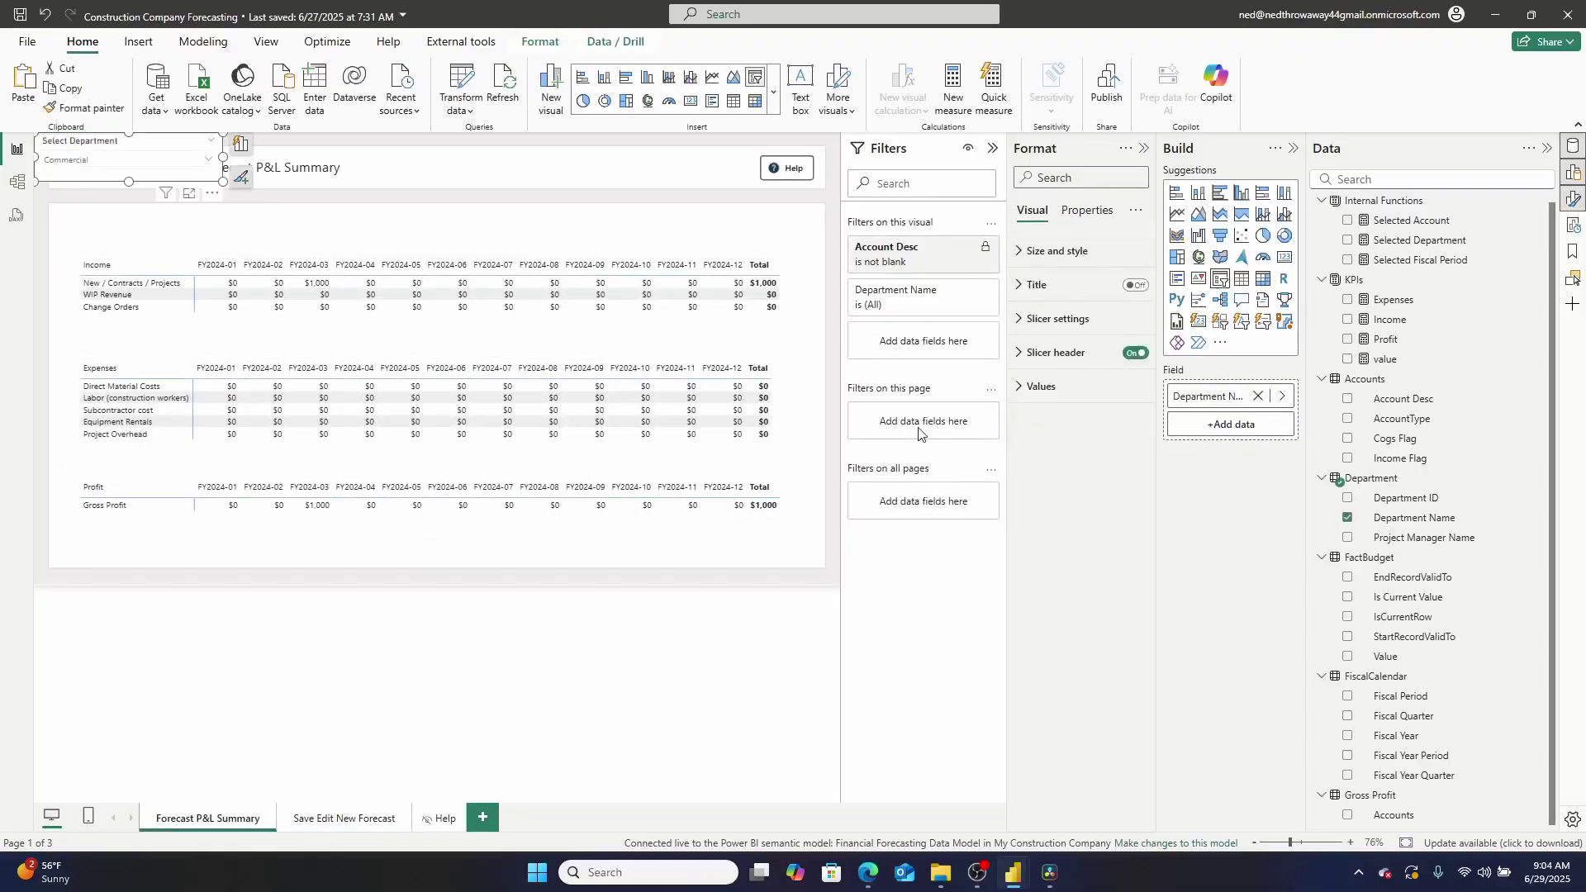
drag(171, 147, 757, 216)
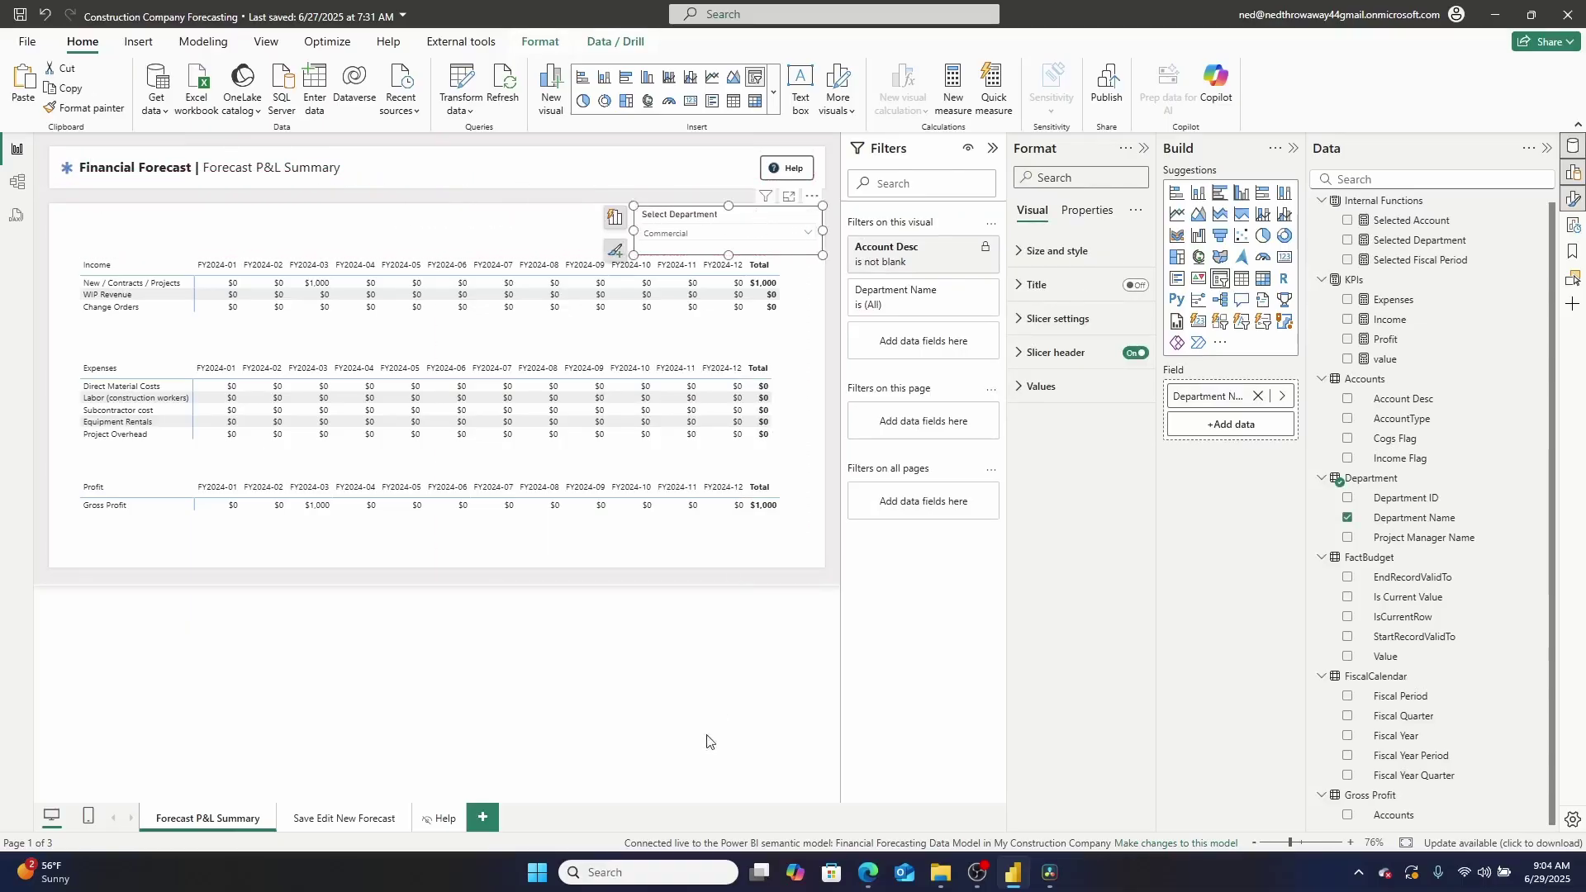
Filter the summary matrices to Electrical, then to Plumbing, using the department slicer
click(708, 731)
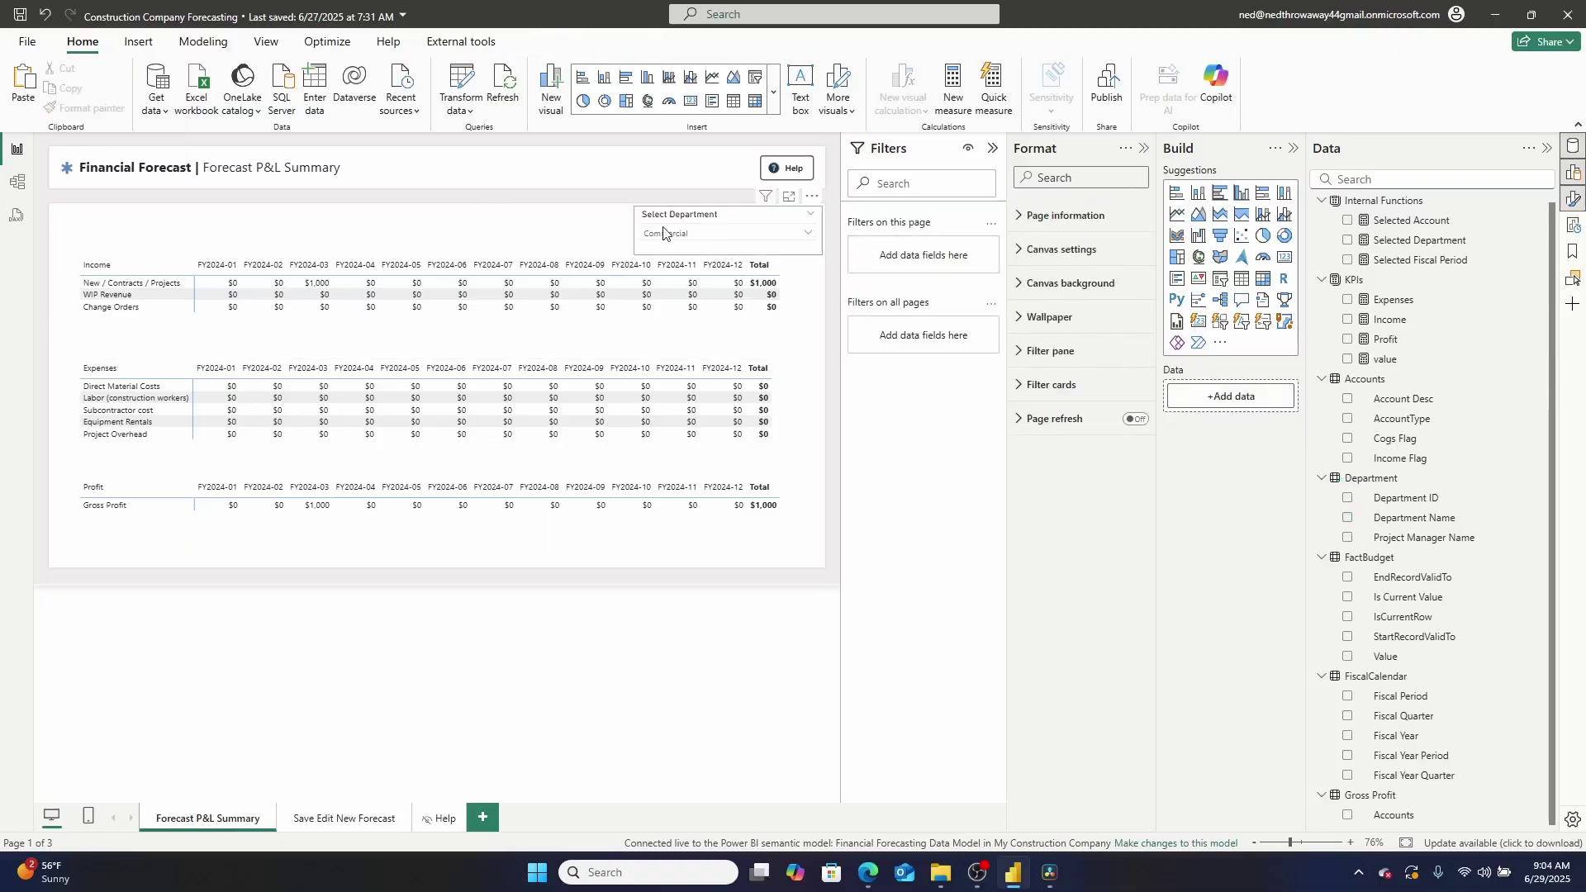
click(706, 224)
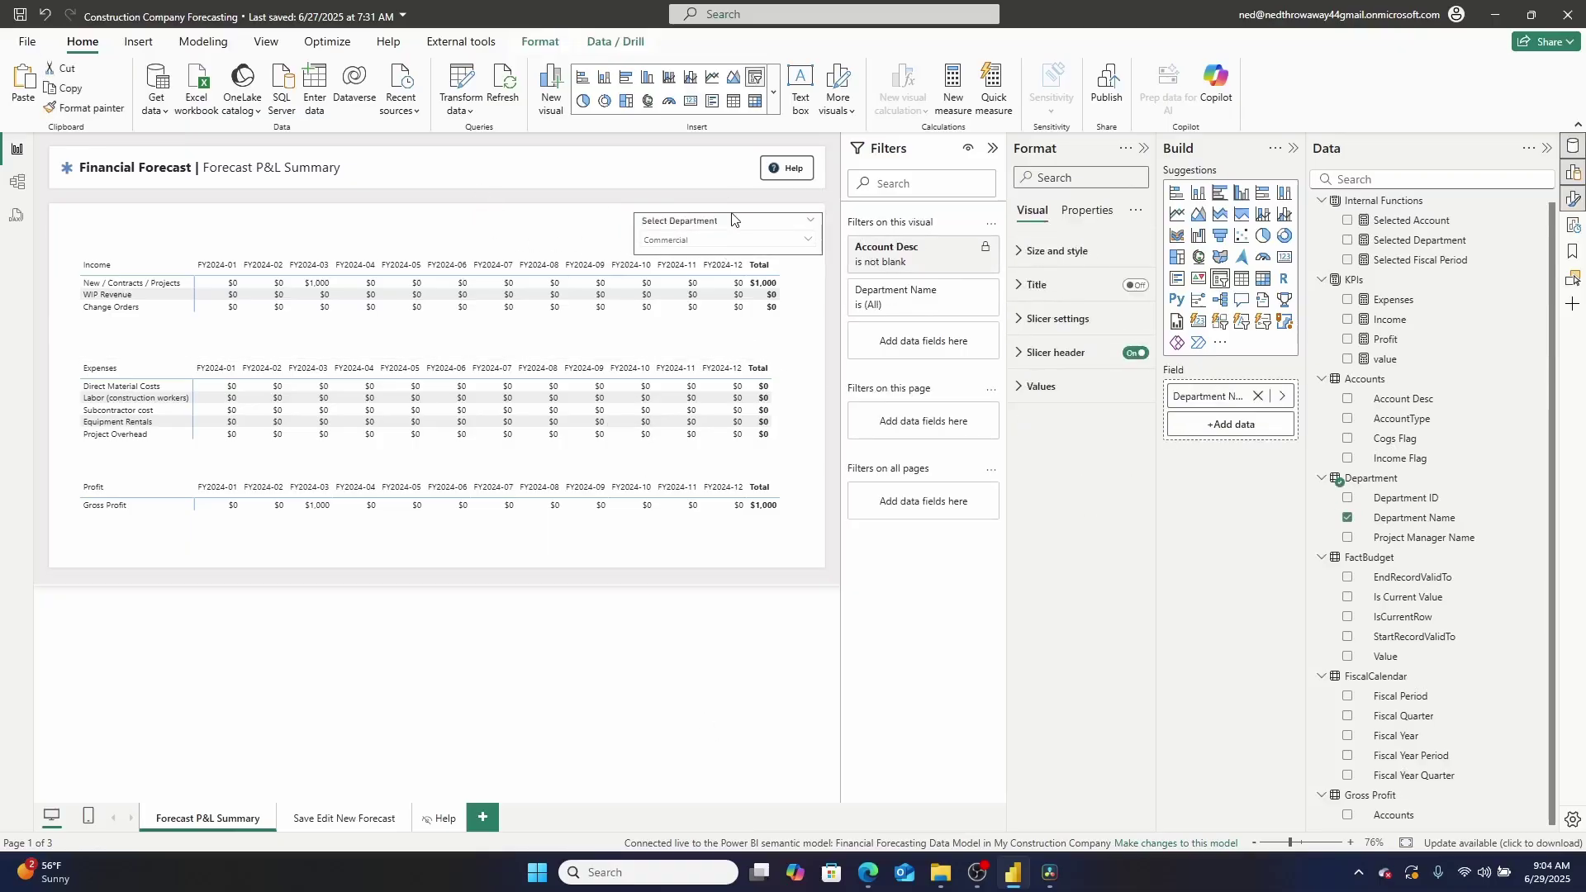
click(708, 697)
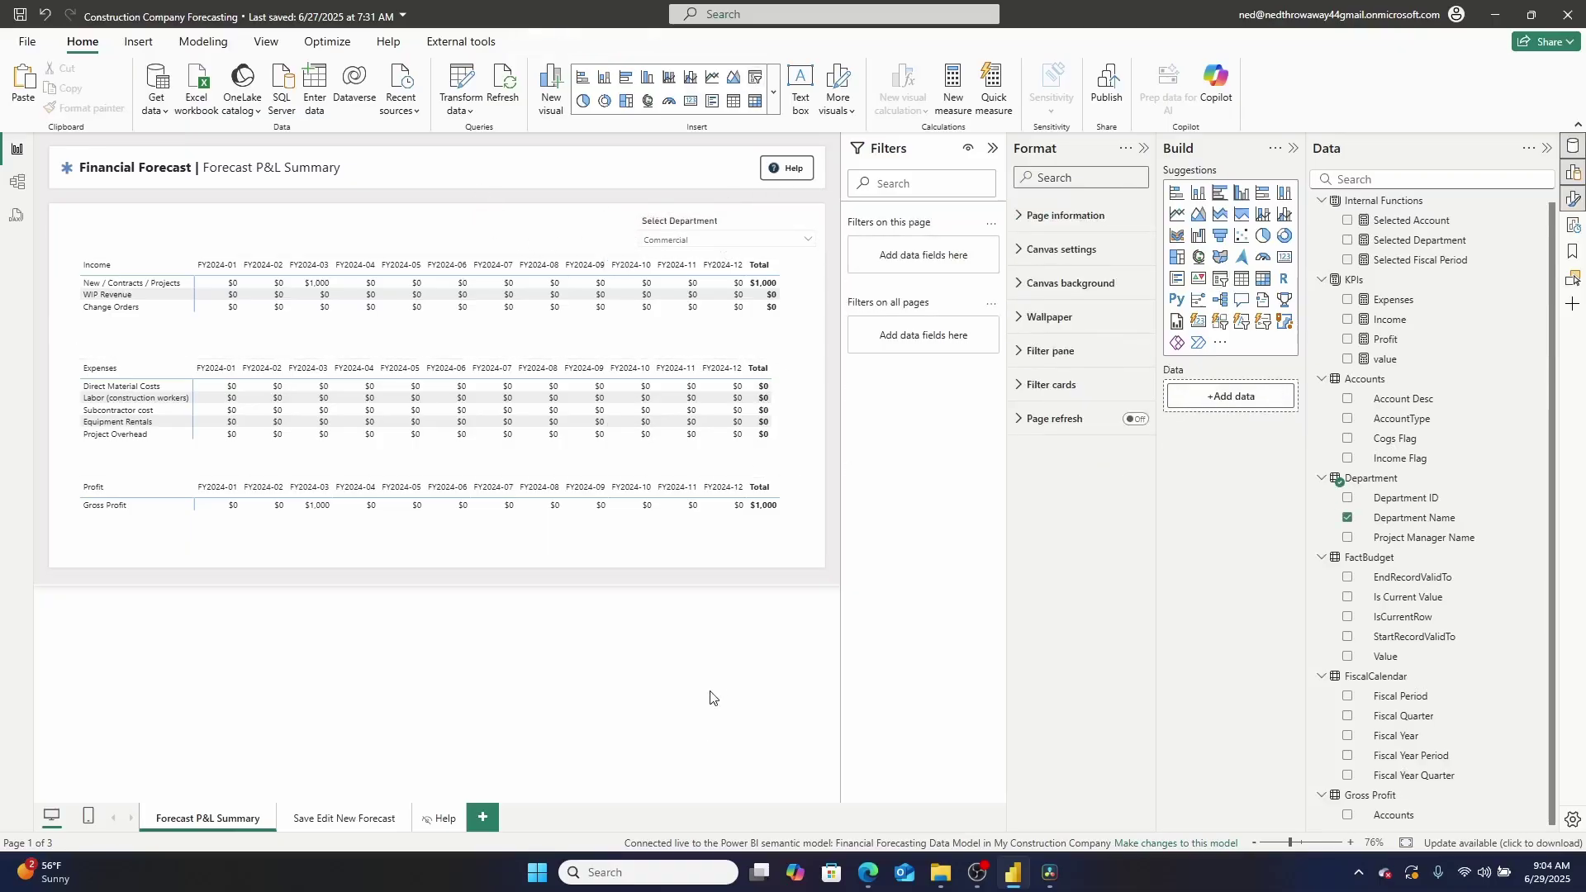
click(720, 239)
click(692, 308)
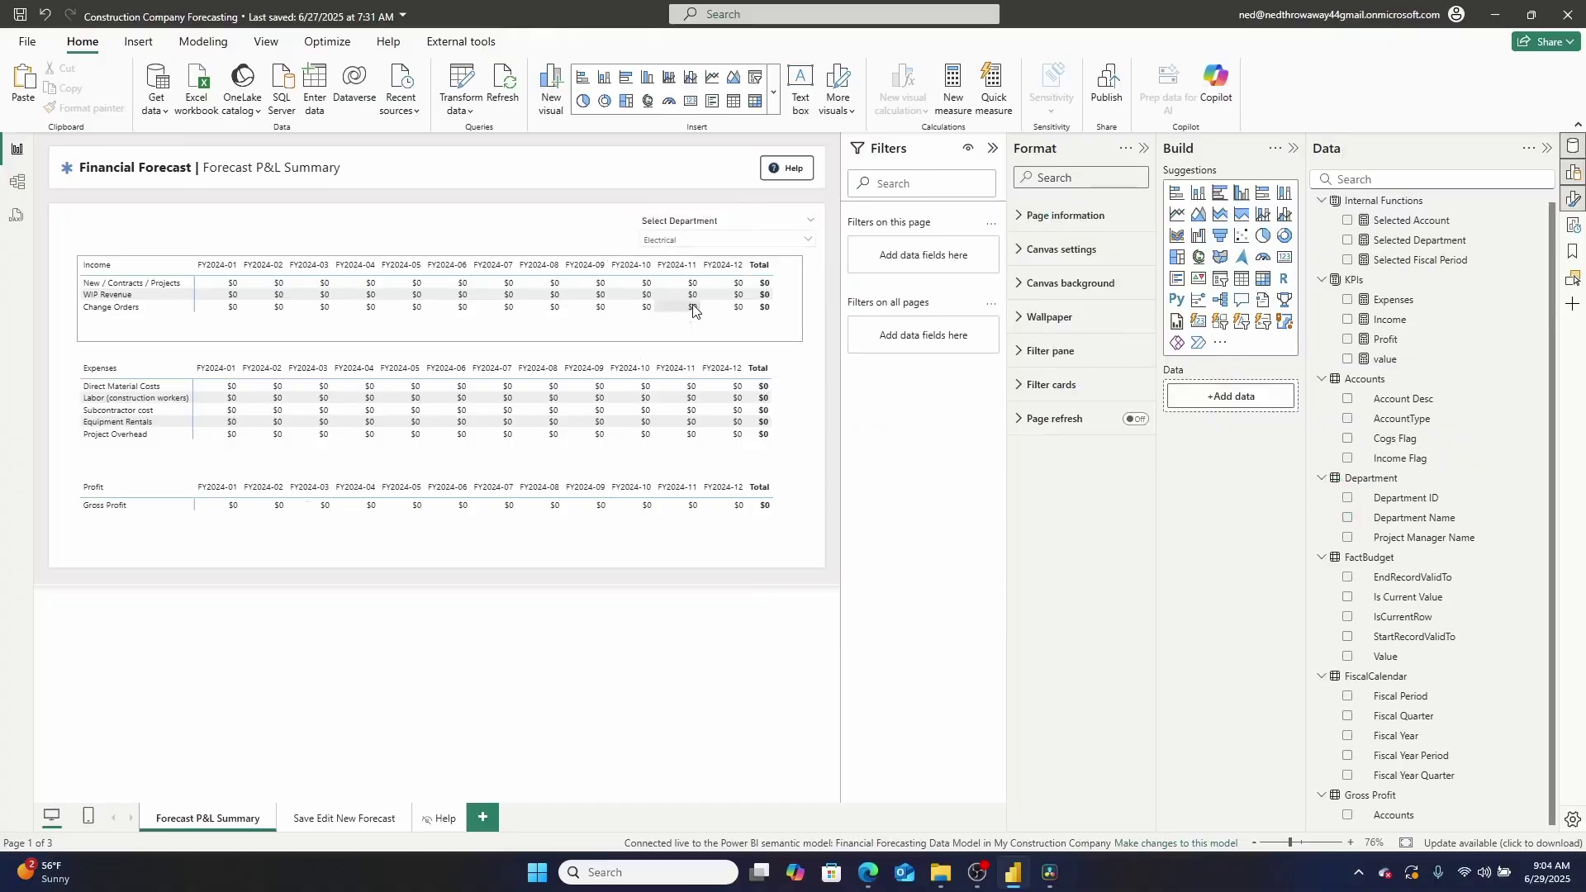
click(708, 241)
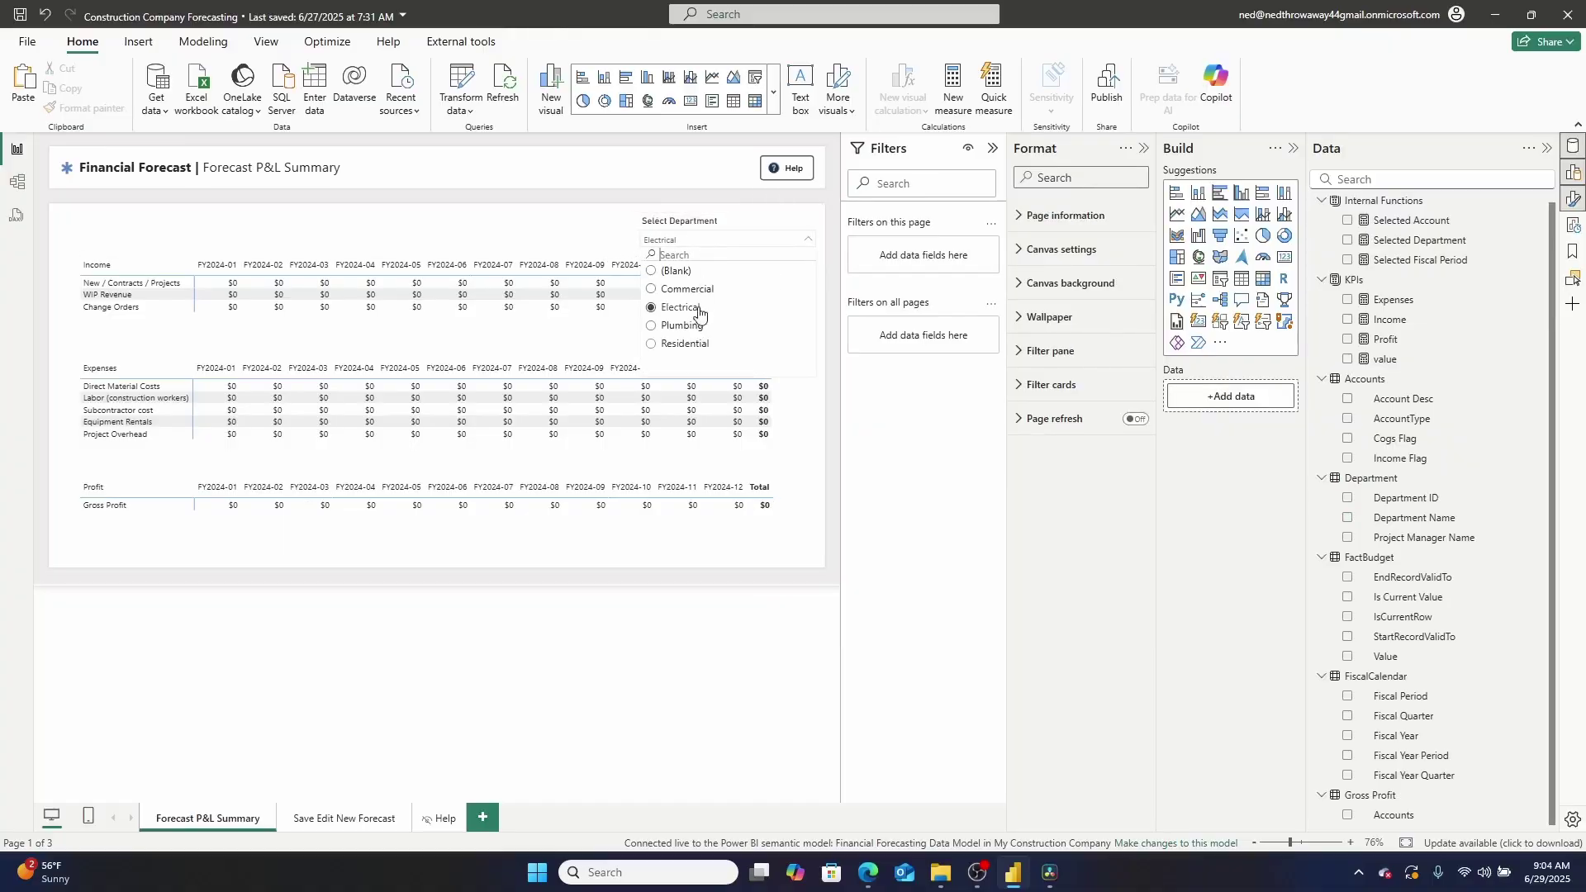
click(691, 324)
Set the department slicer to Residential and nudge it further right at the top
click(709, 239)
click(682, 339)
click(718, 224)
drag(718, 224, 763, 223)
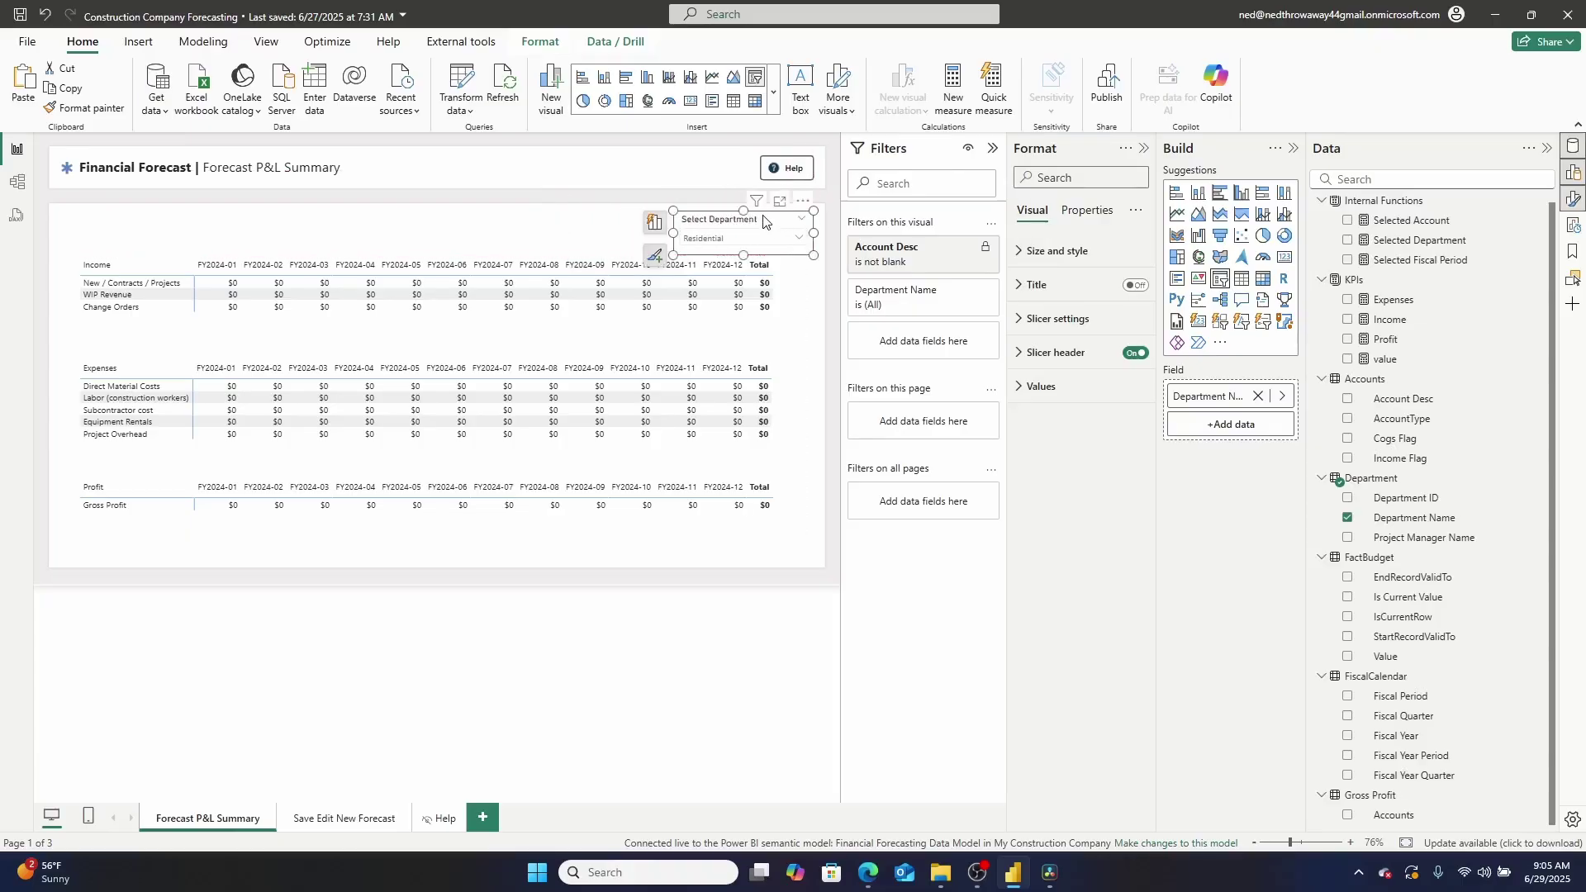
Select the Income, Expenses and Profit matrices and shift all three slightly left
click(587, 753)
click(209, 330)
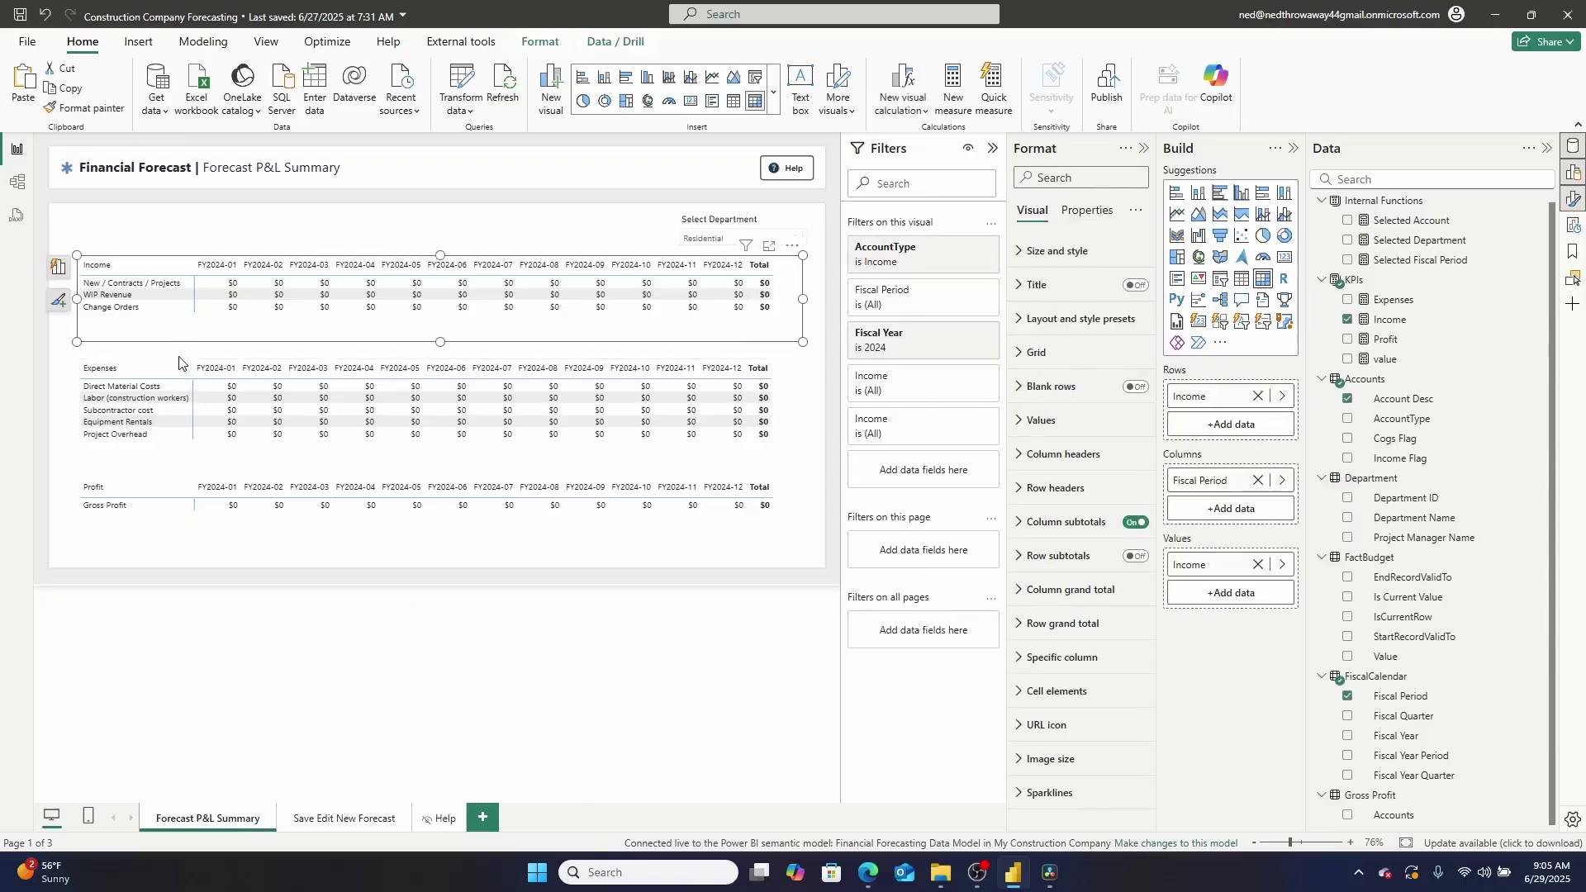
click(179, 364)
click(170, 330)
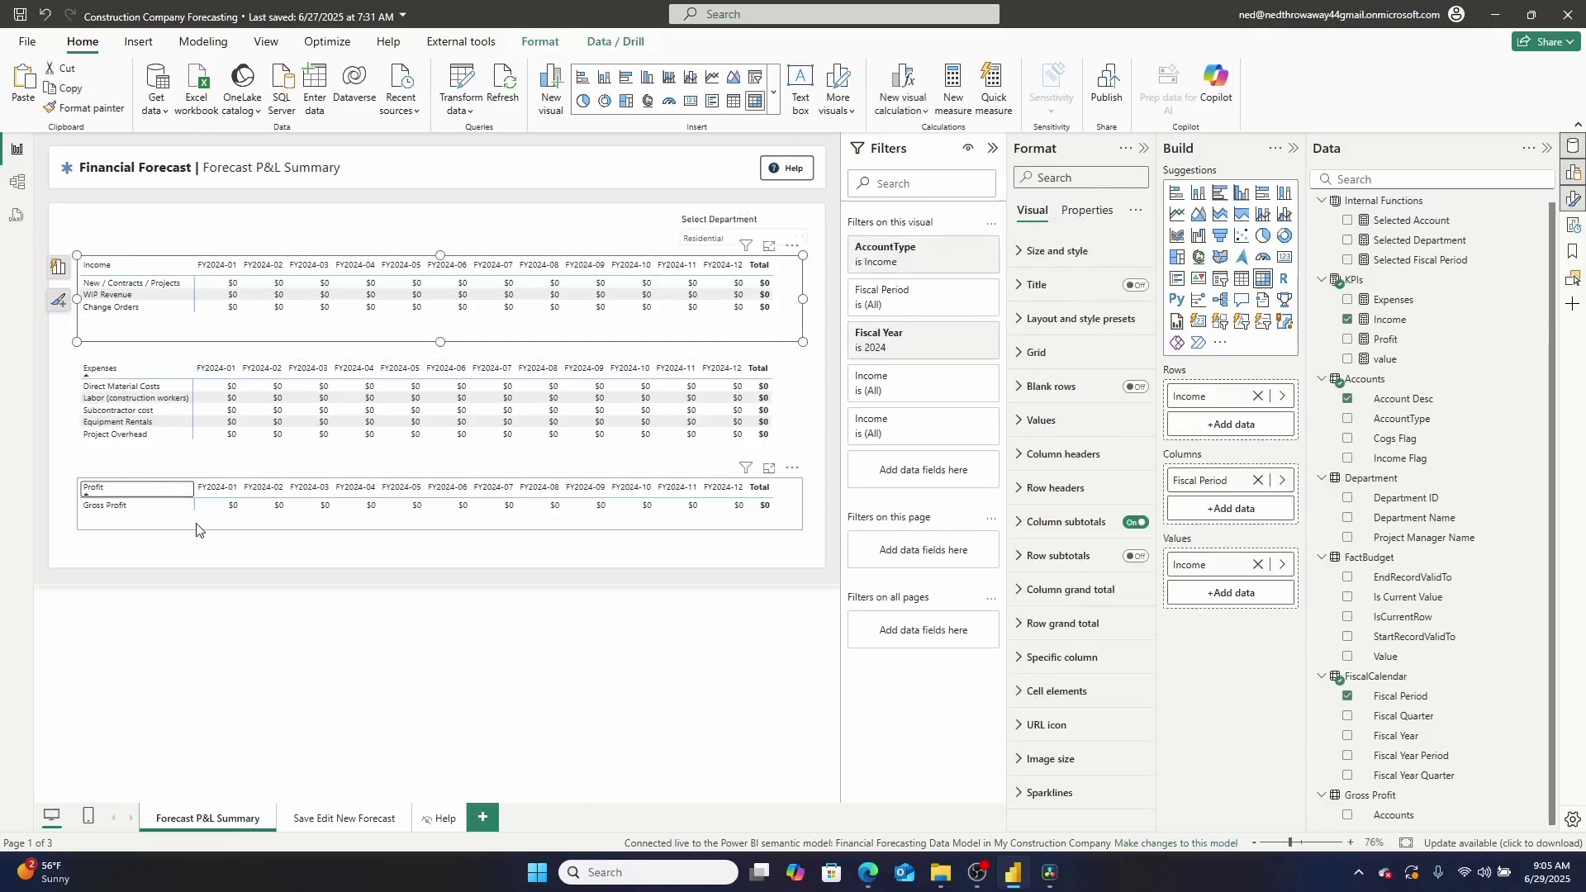
click(176, 635)
click(201, 450)
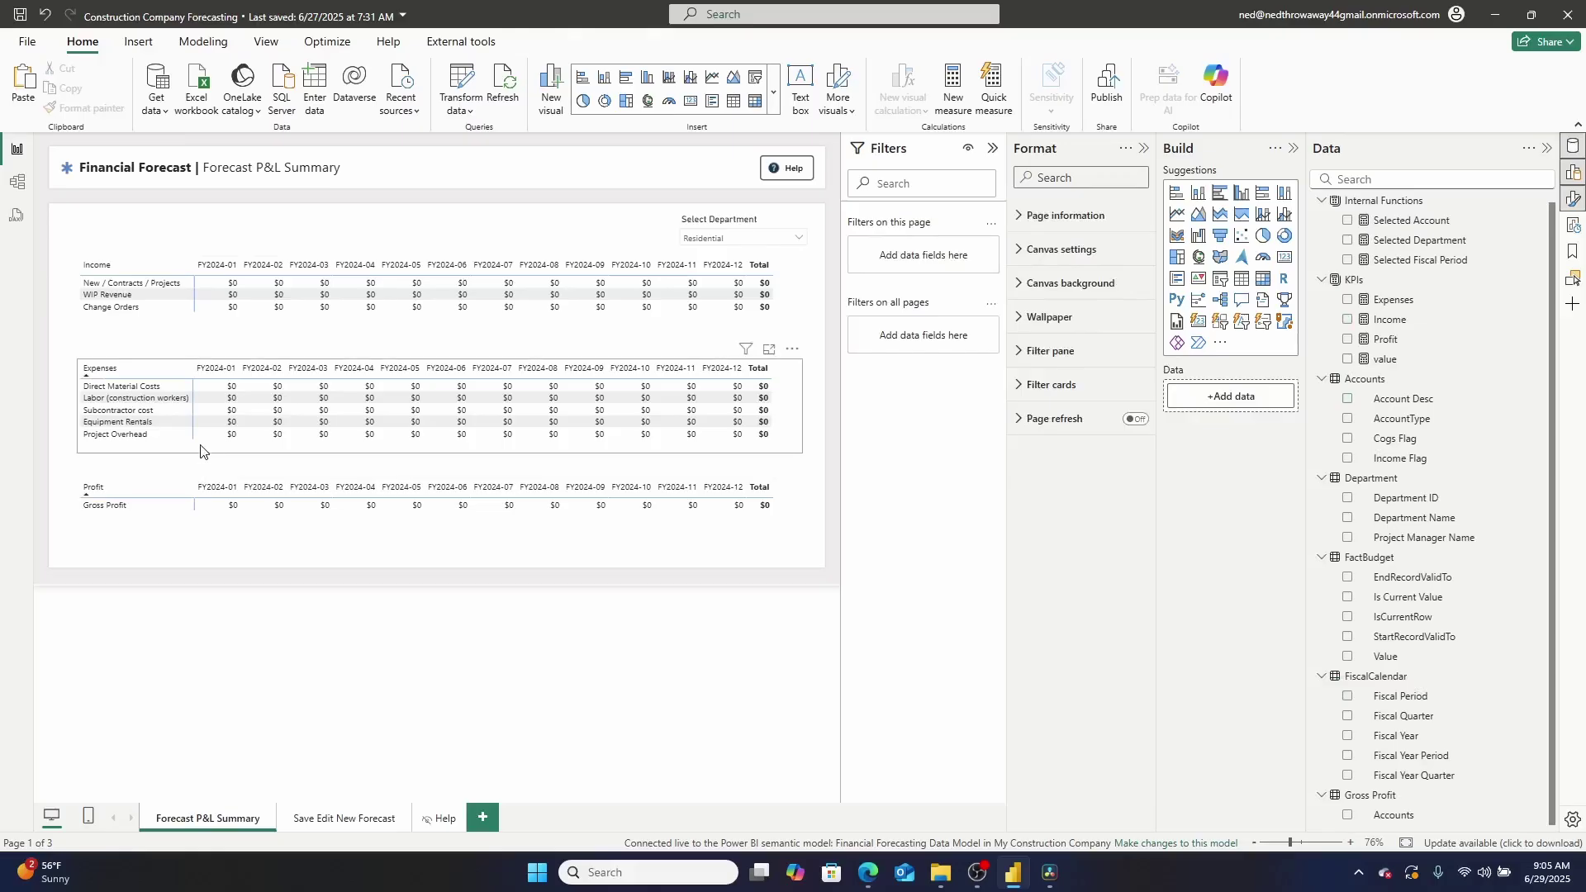
ctrl+click(189, 526)
ctrl+click(187, 336)
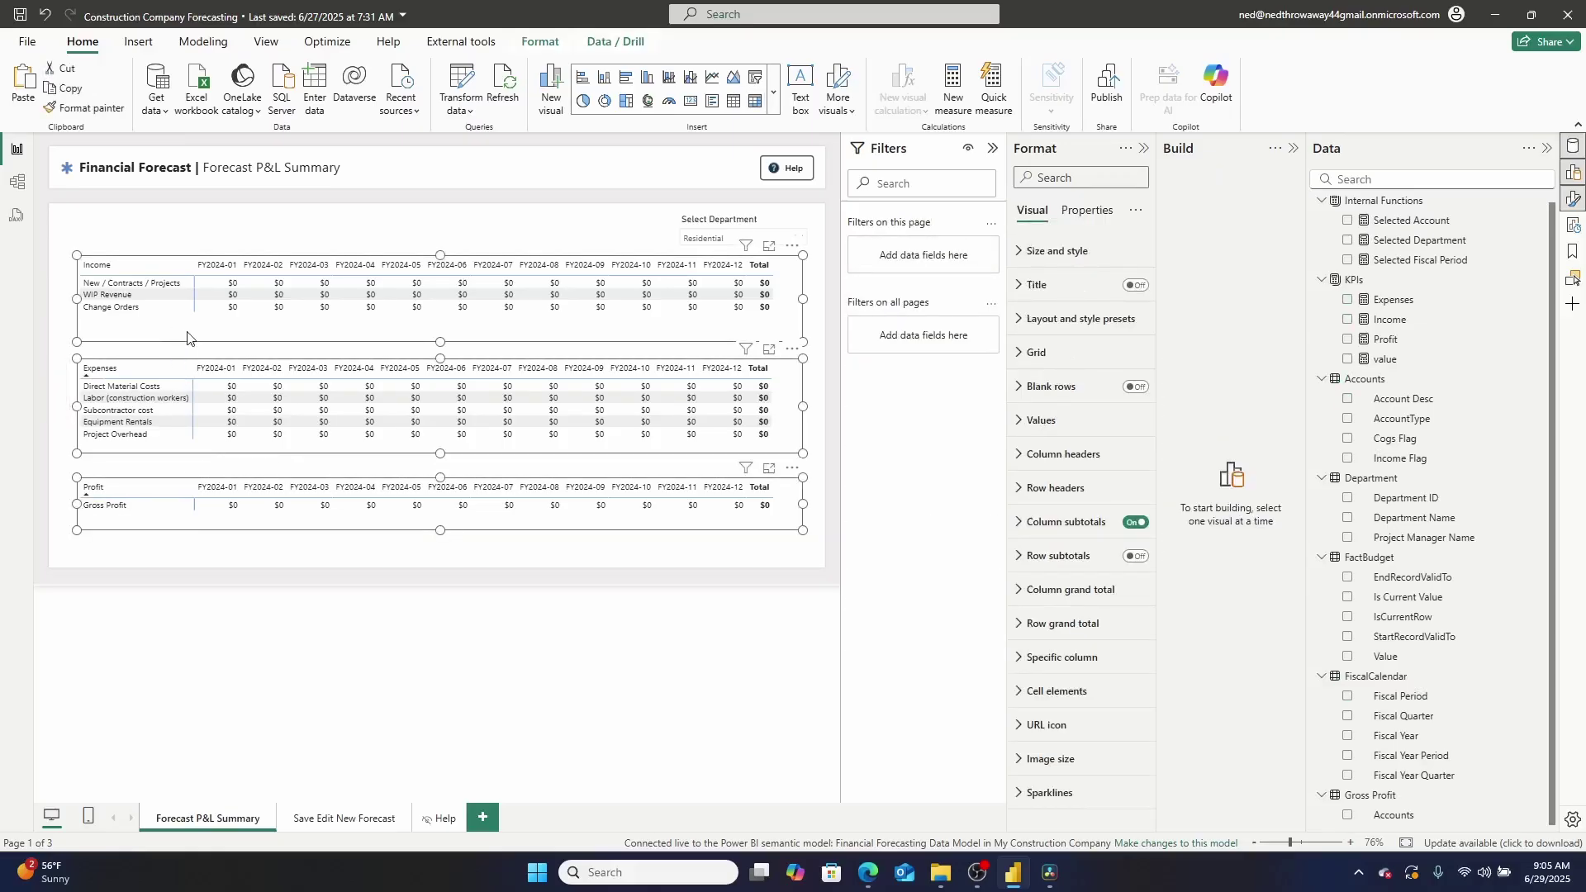
drag(187, 336, 177, 345)
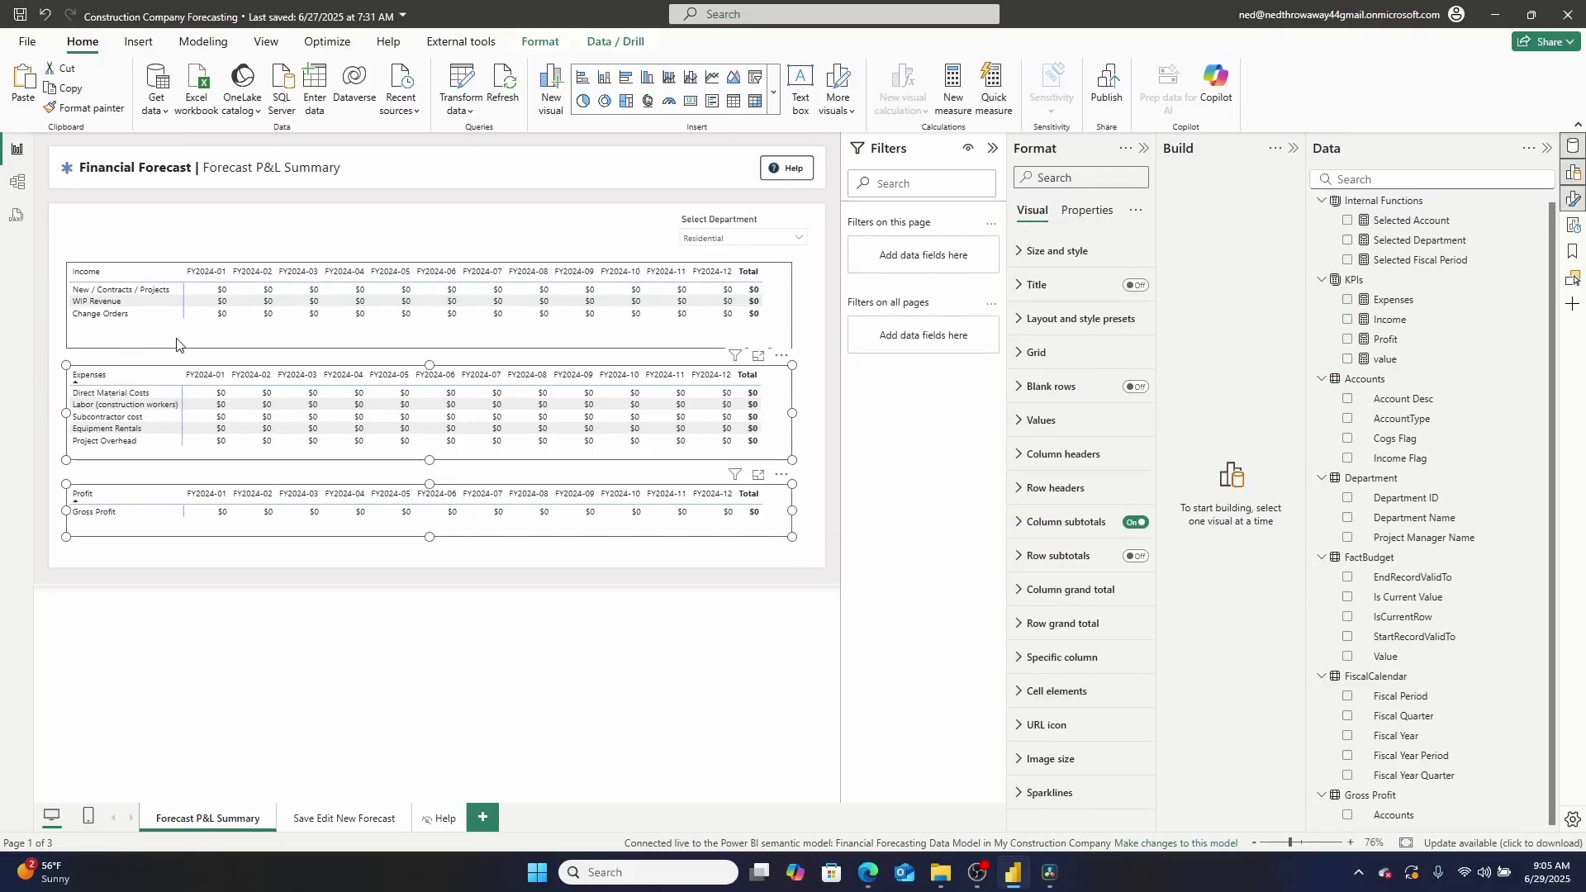
click(513, 701)
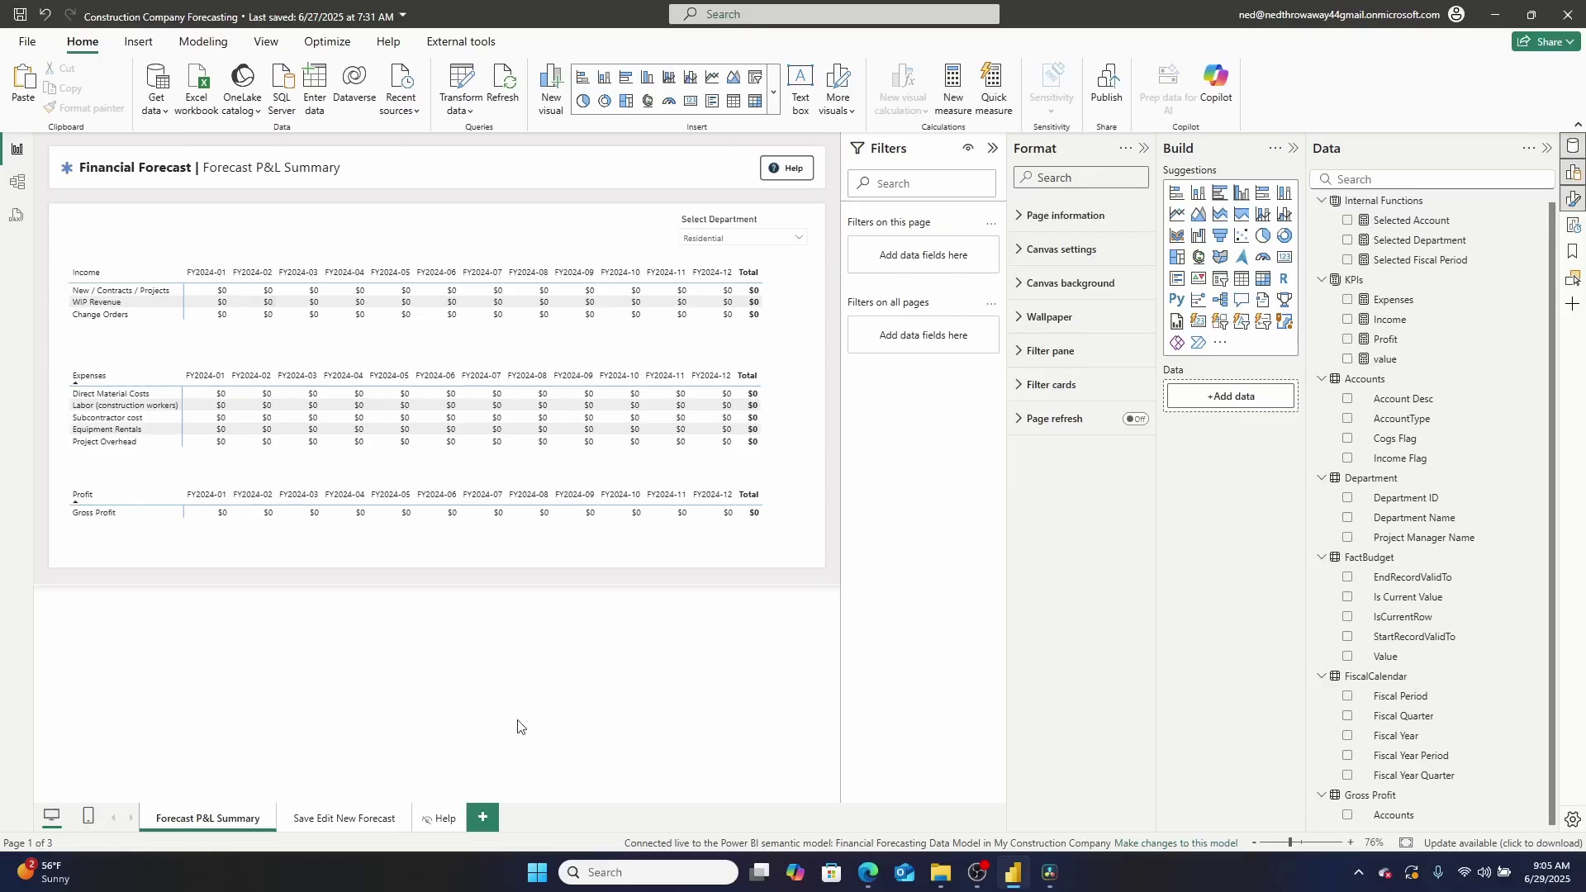
Go back to the Forecast P&L Summary page and open the Select Department dropdown
click(338, 819)
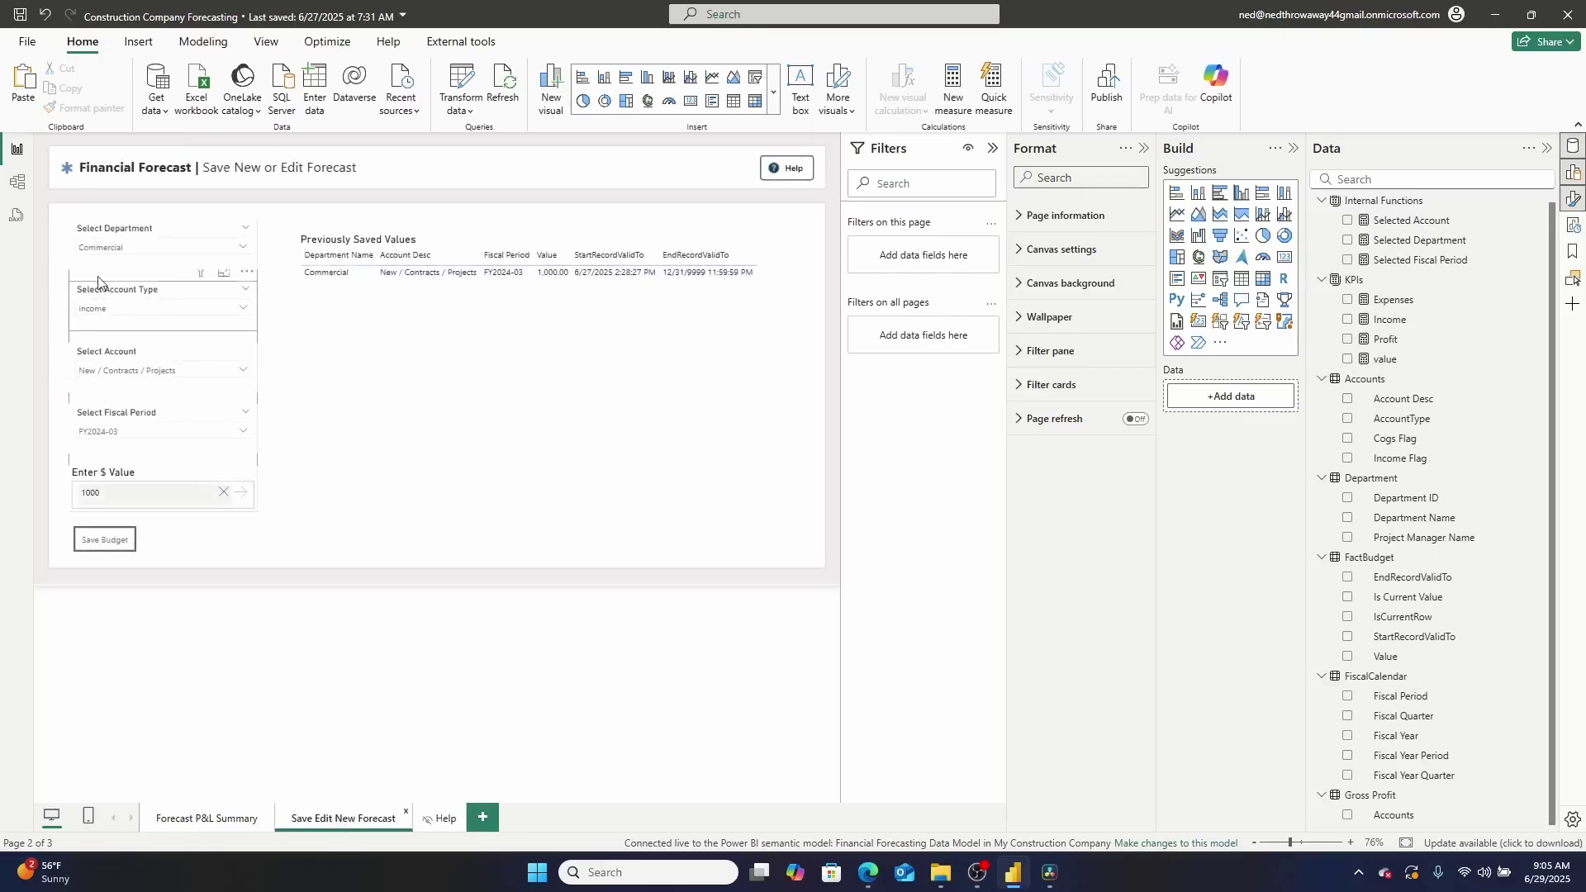
click(208, 819)
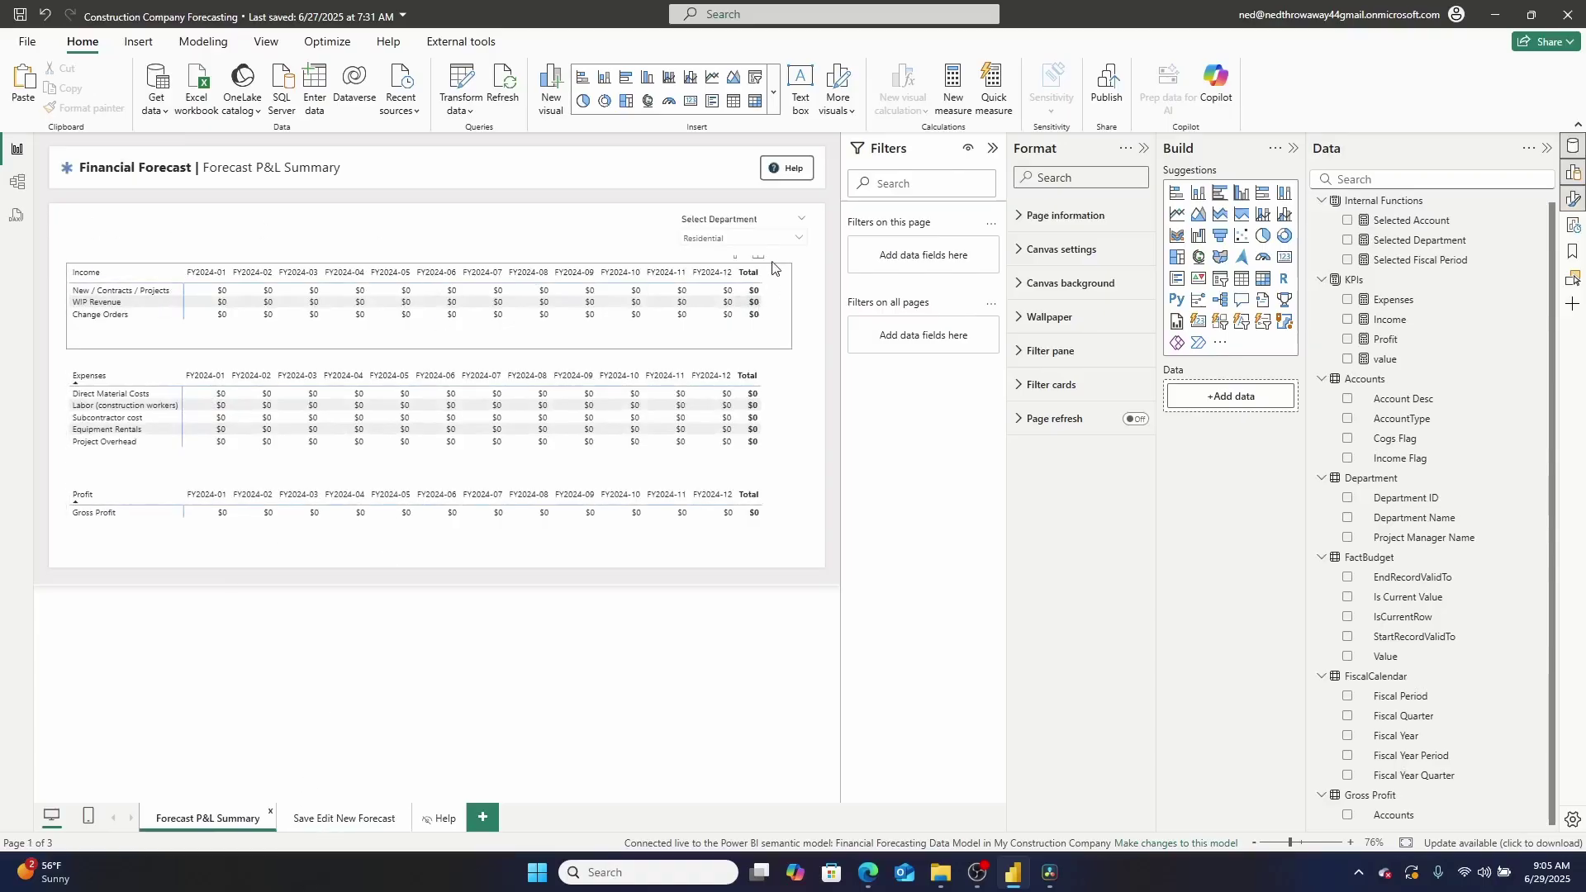
click(764, 241)
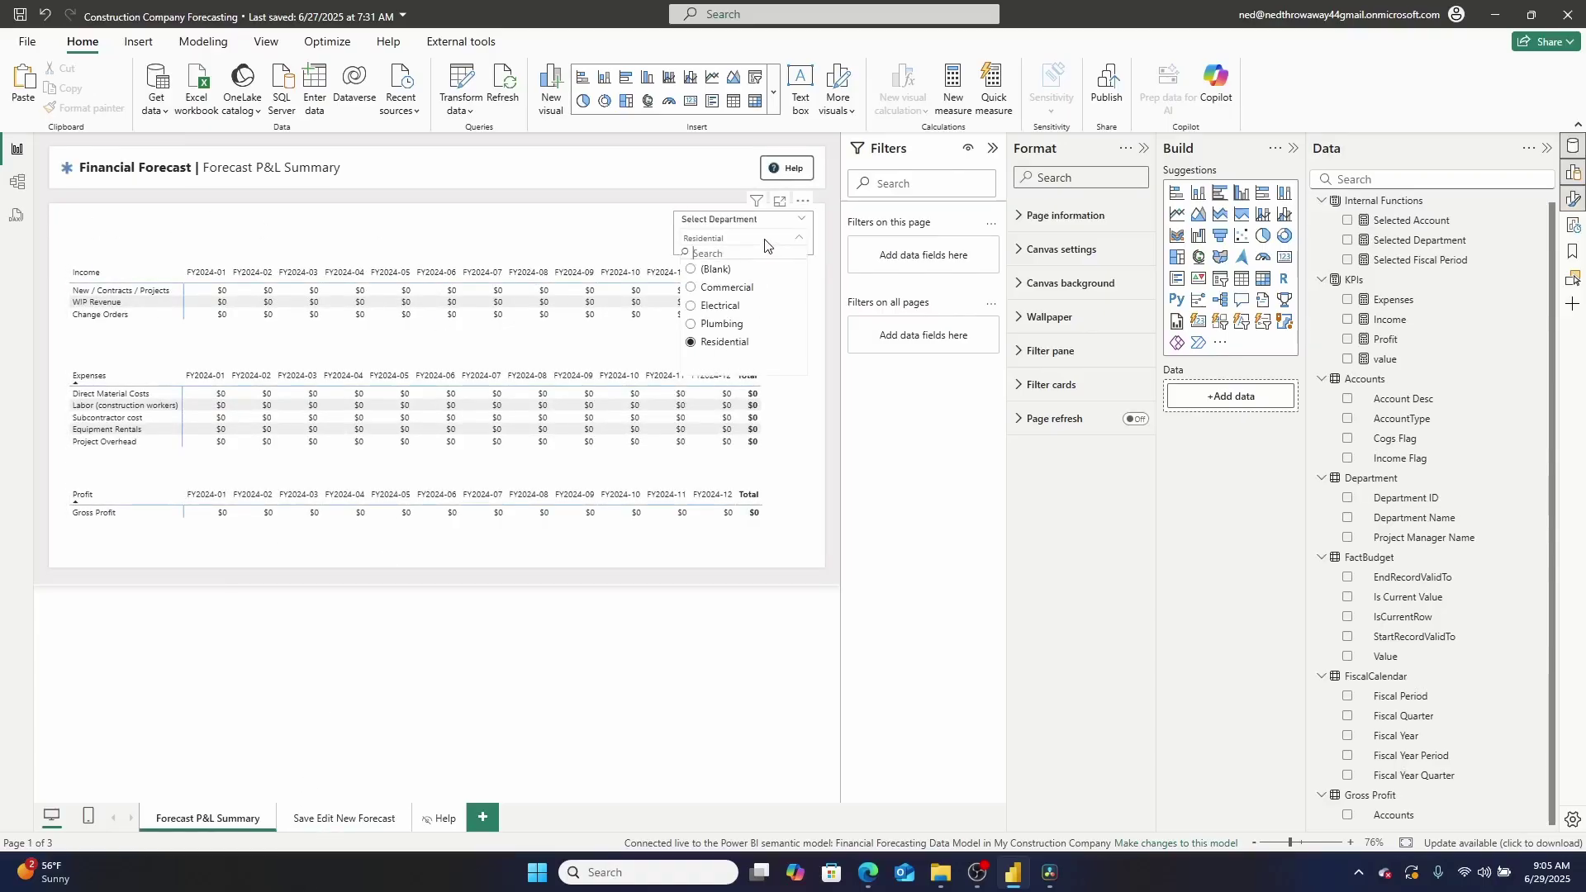
Pick Commercial, turn Single select off and turn Show Select all on in slicer settings
click(718, 288)
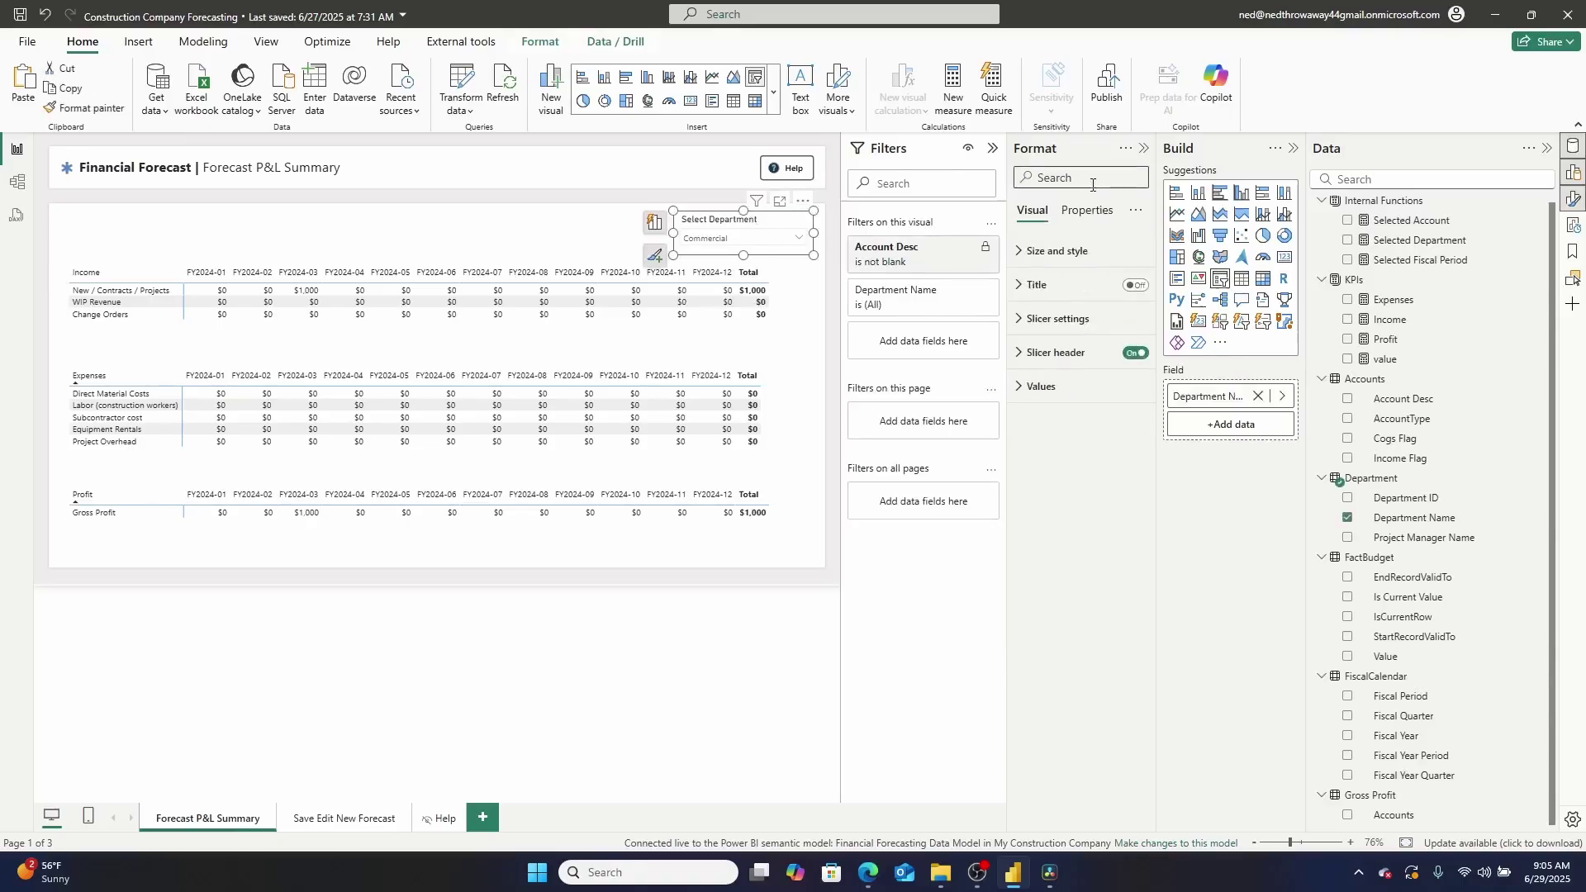
click(1057, 251)
click(1061, 178)
text(s)
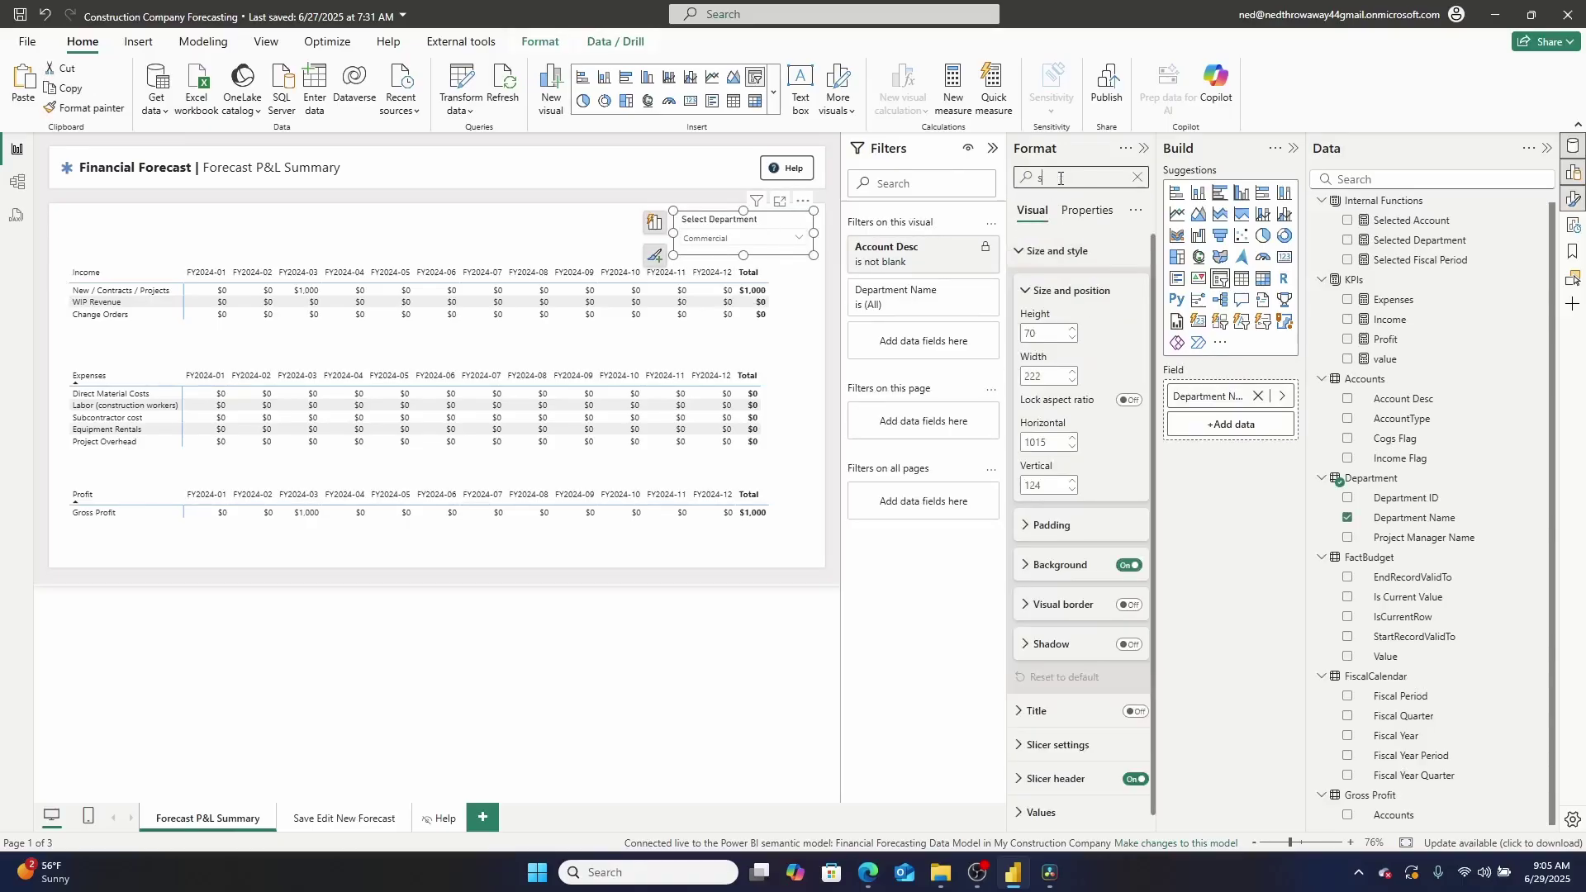
text(ingle)
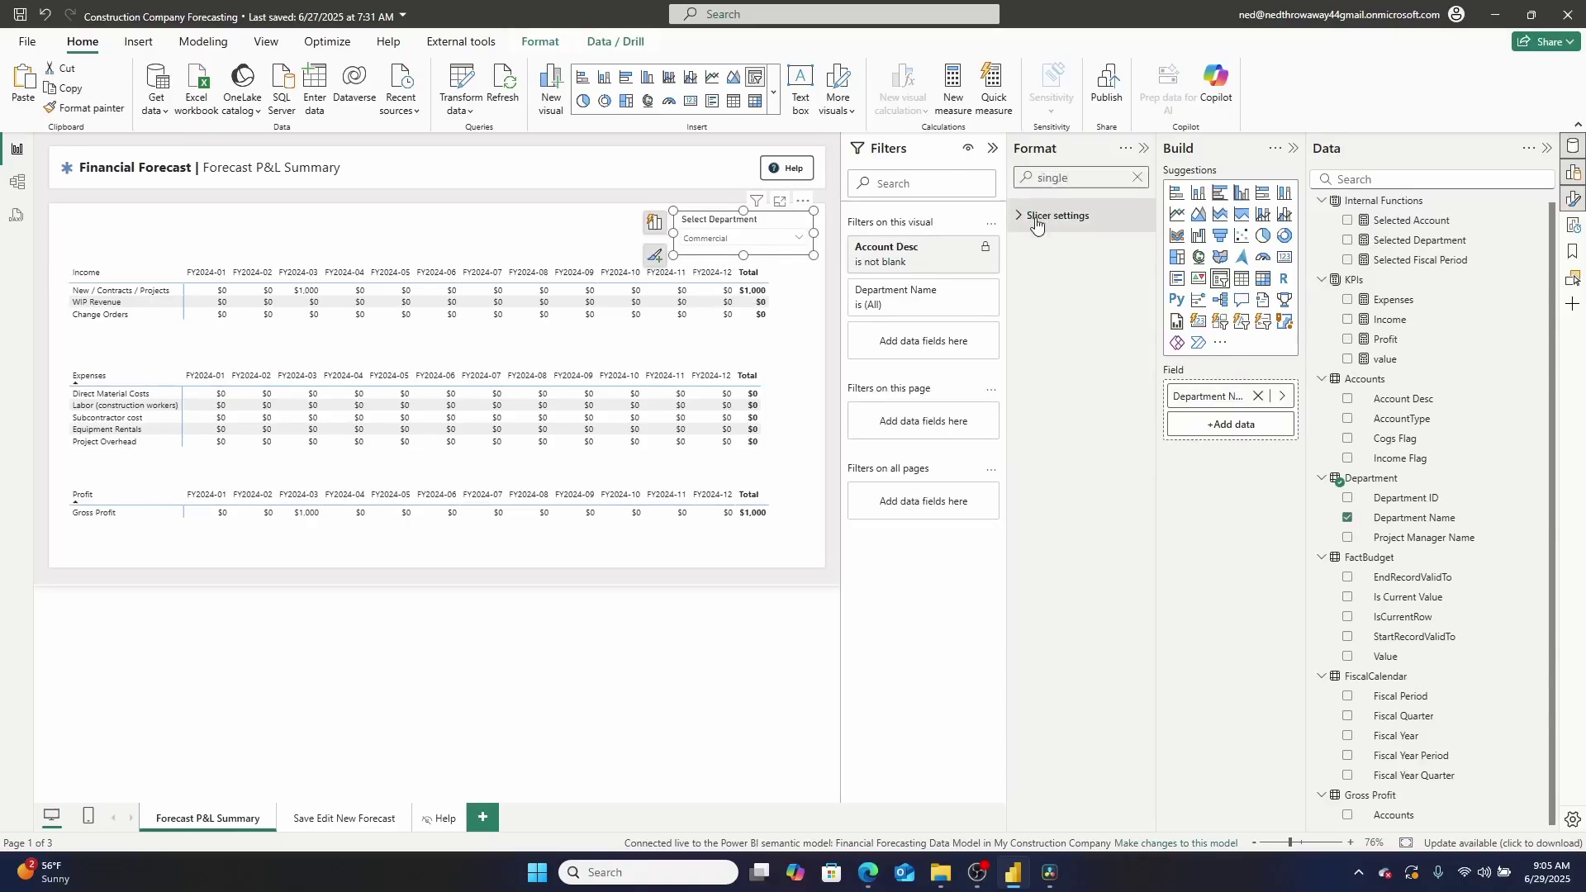
click(1051, 216)
click(1054, 255)
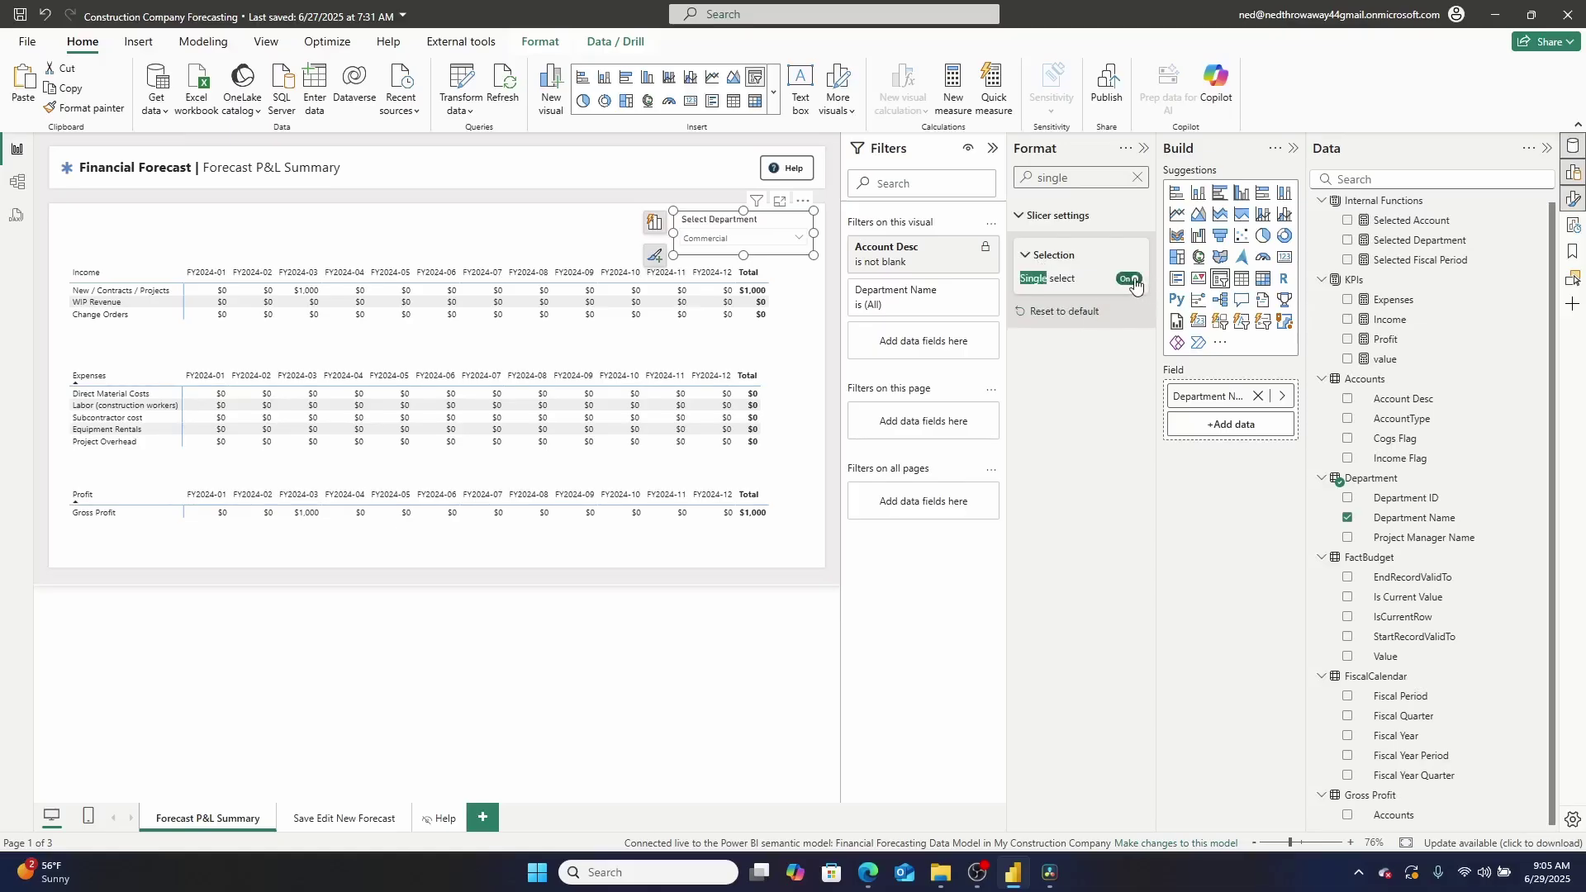
click(1137, 176)
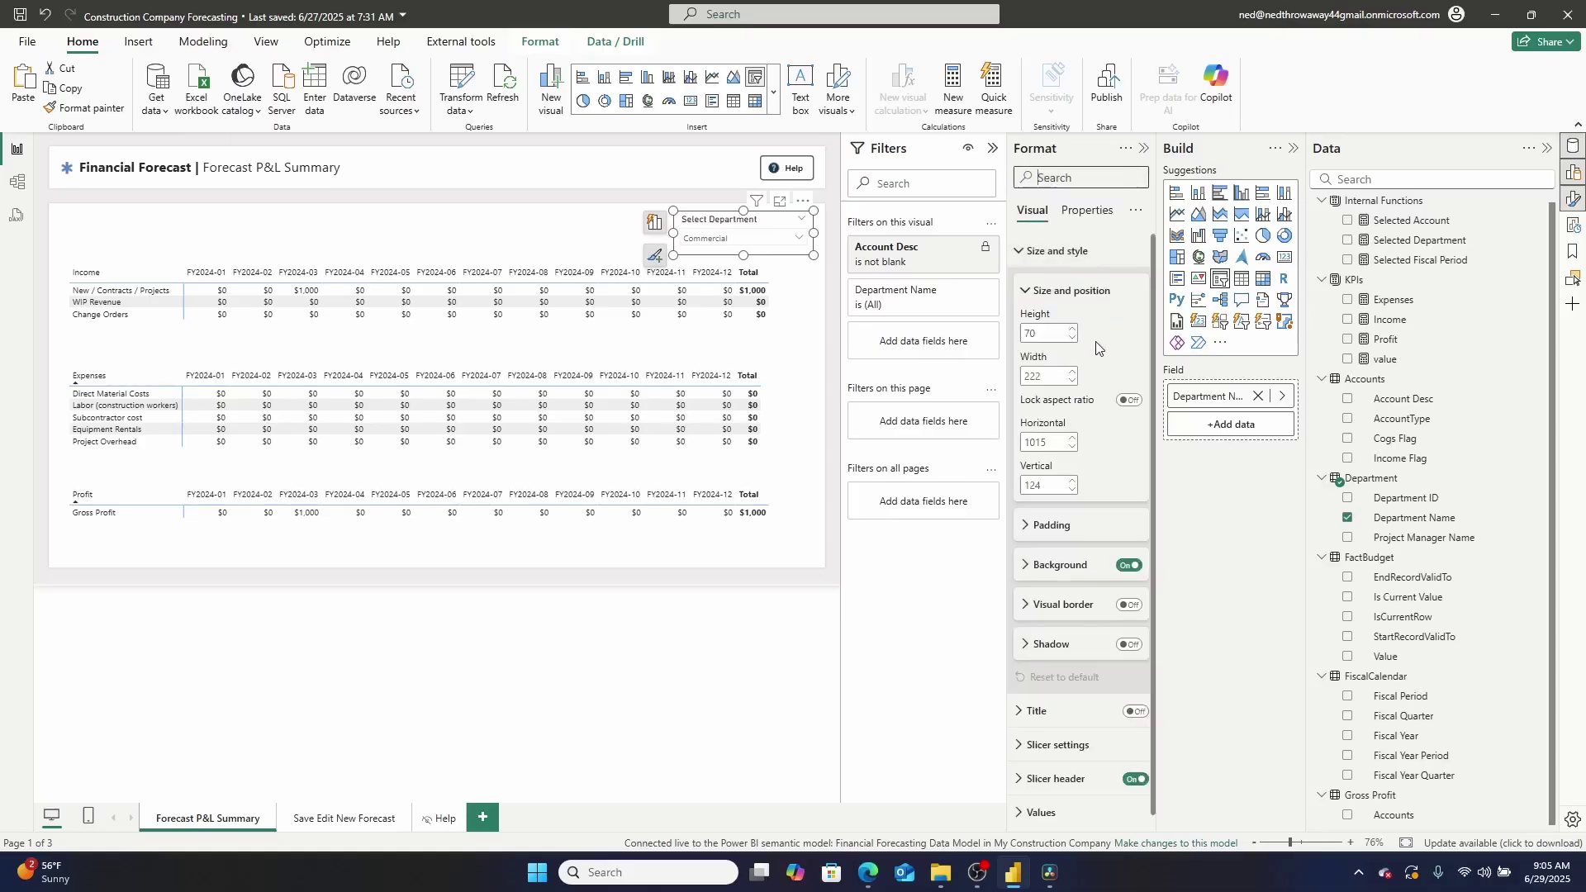
text(all)
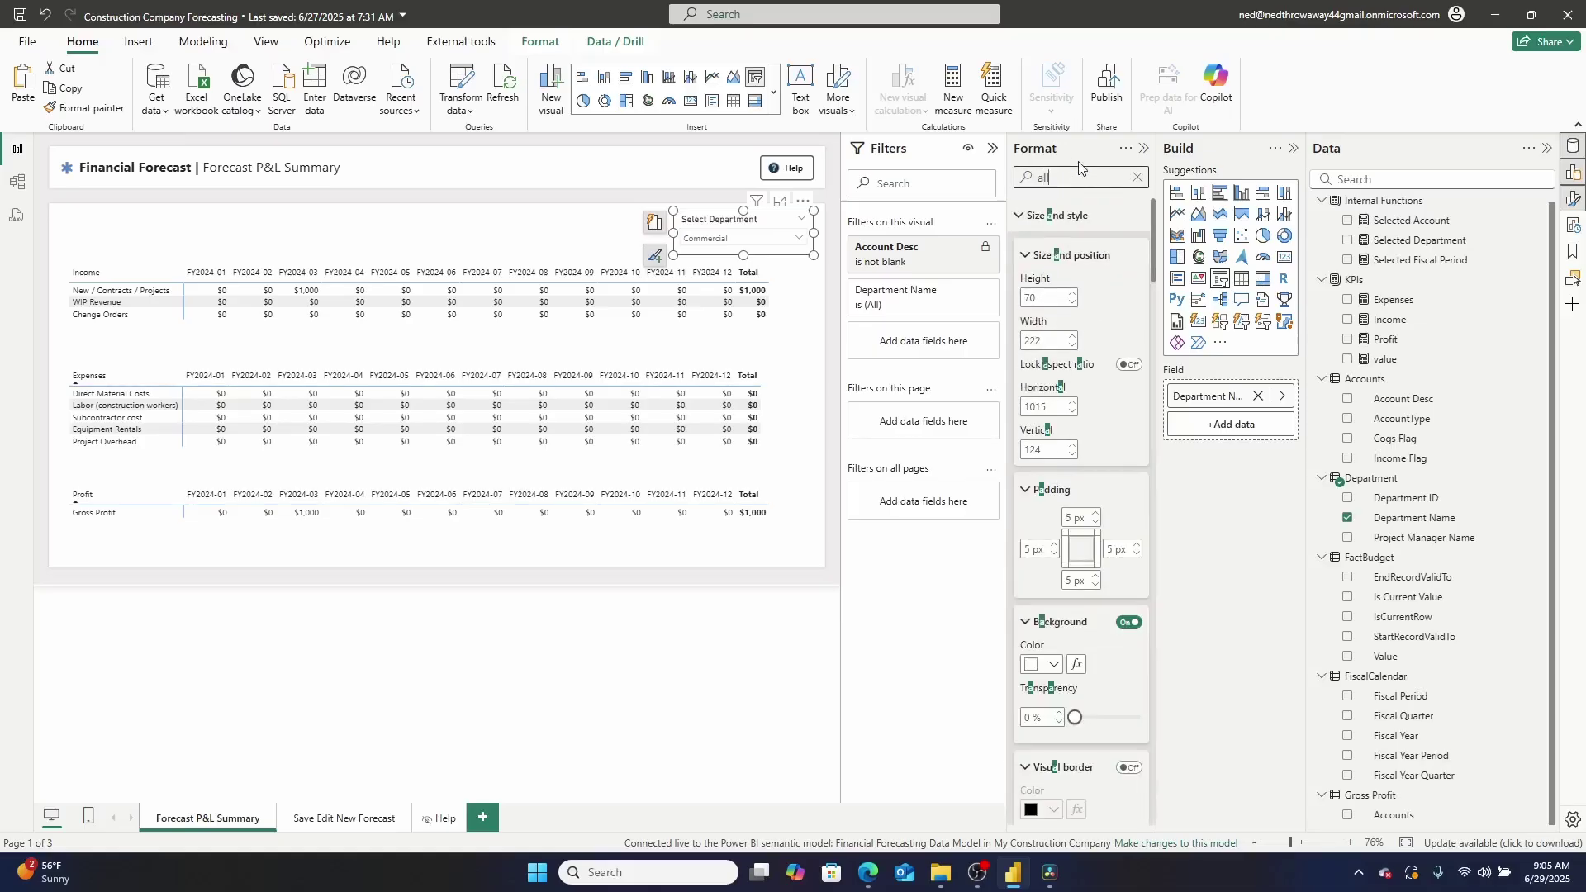
click(1128, 279)
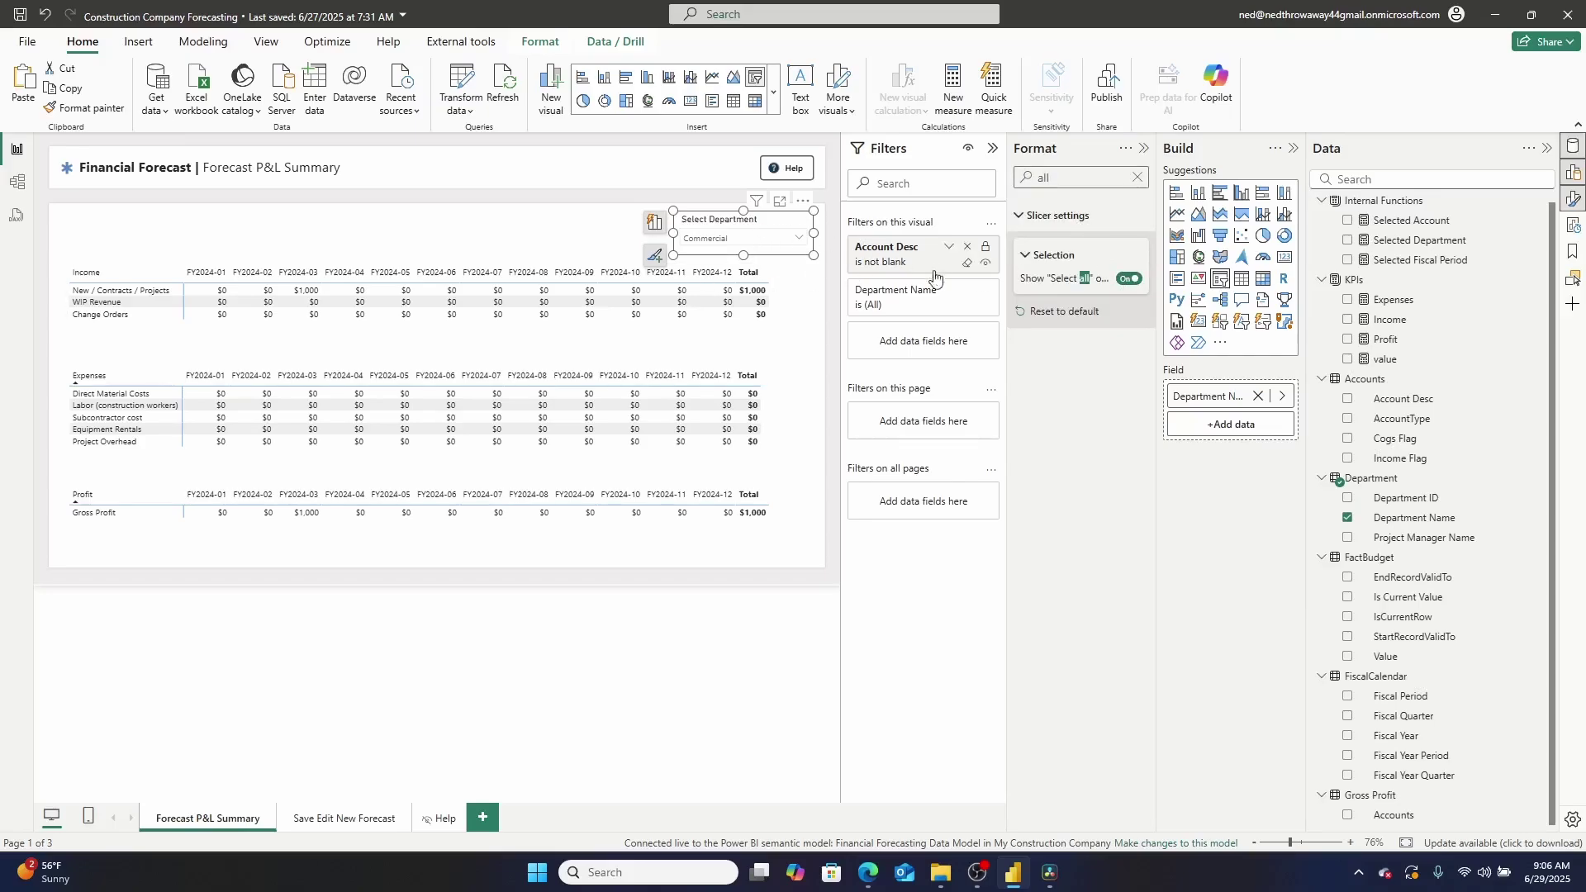
Switch the Department Name filter to advanced filtering with the 'is not blank' condition
click(973, 298)
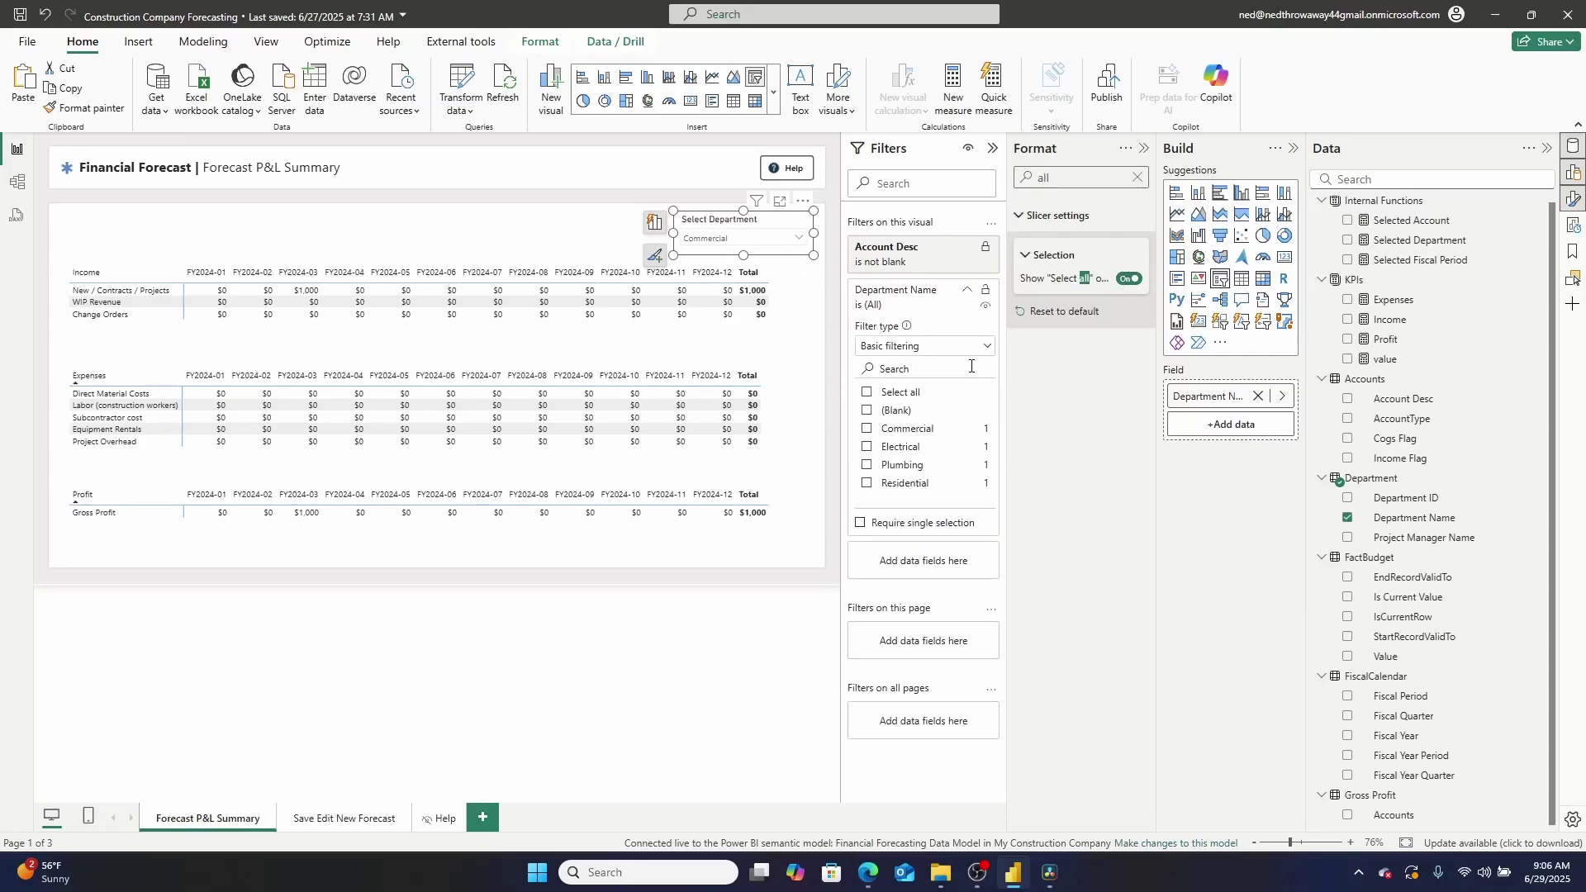
click(962, 346)
click(901, 366)
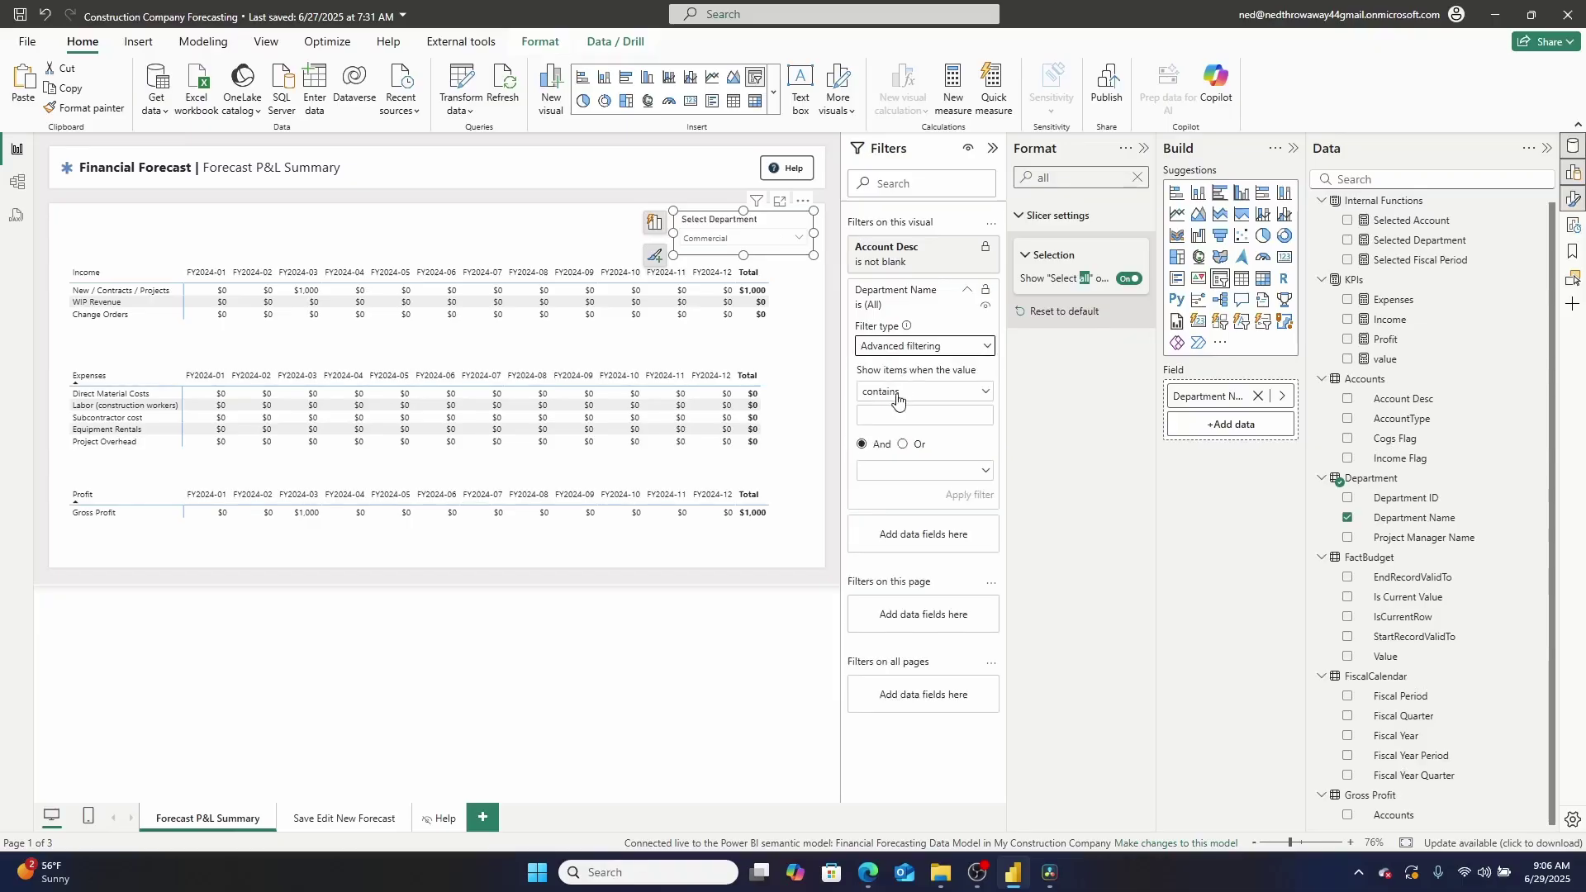
click(898, 395)
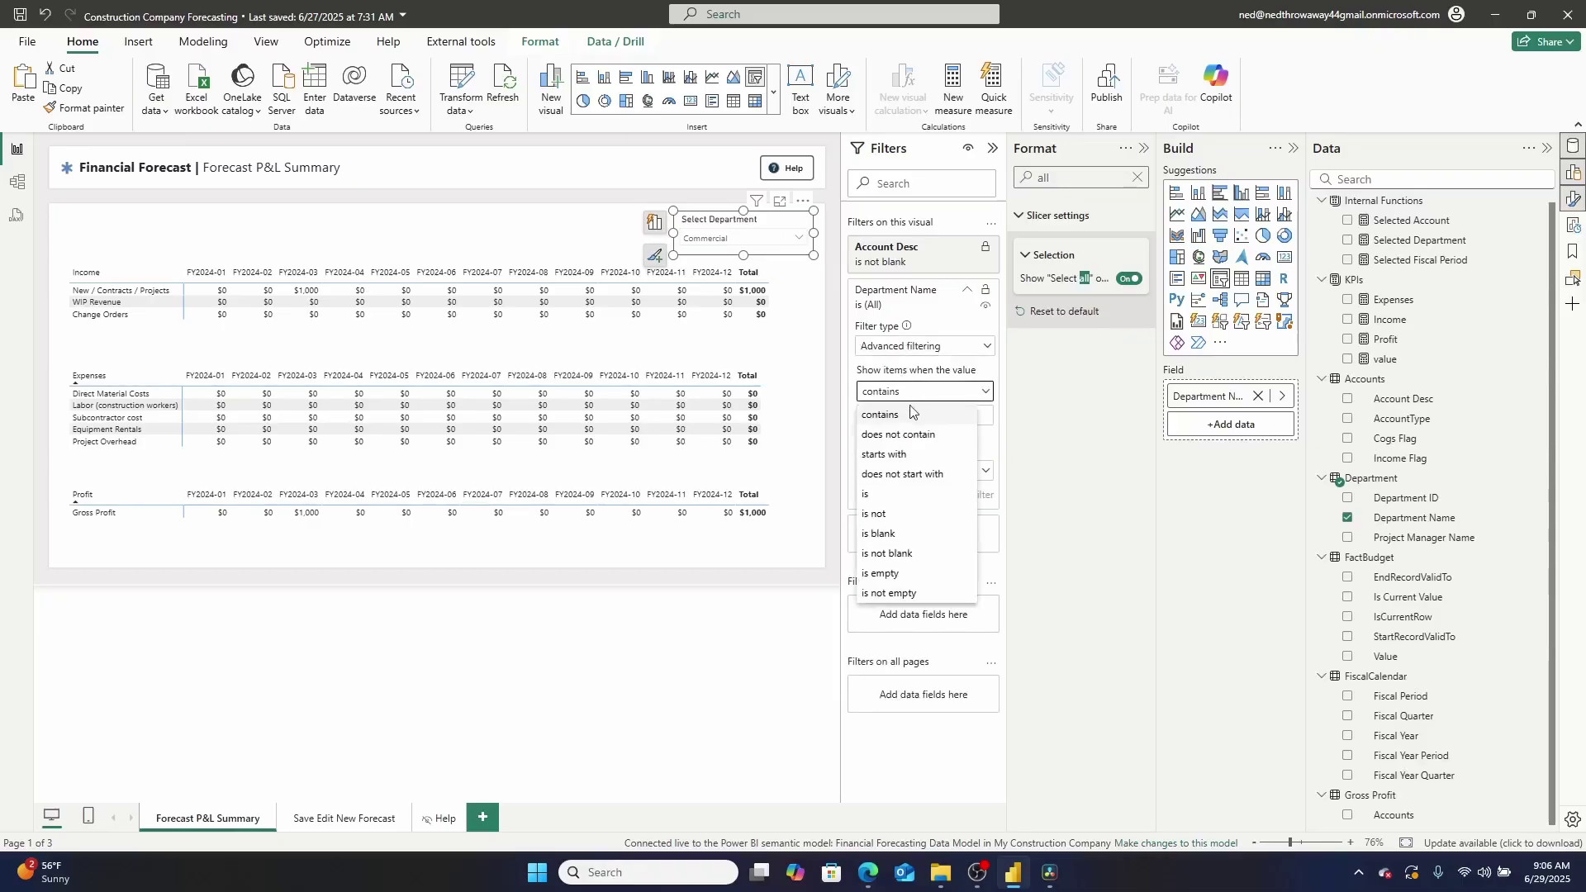
click(886, 555)
click(649, 668)
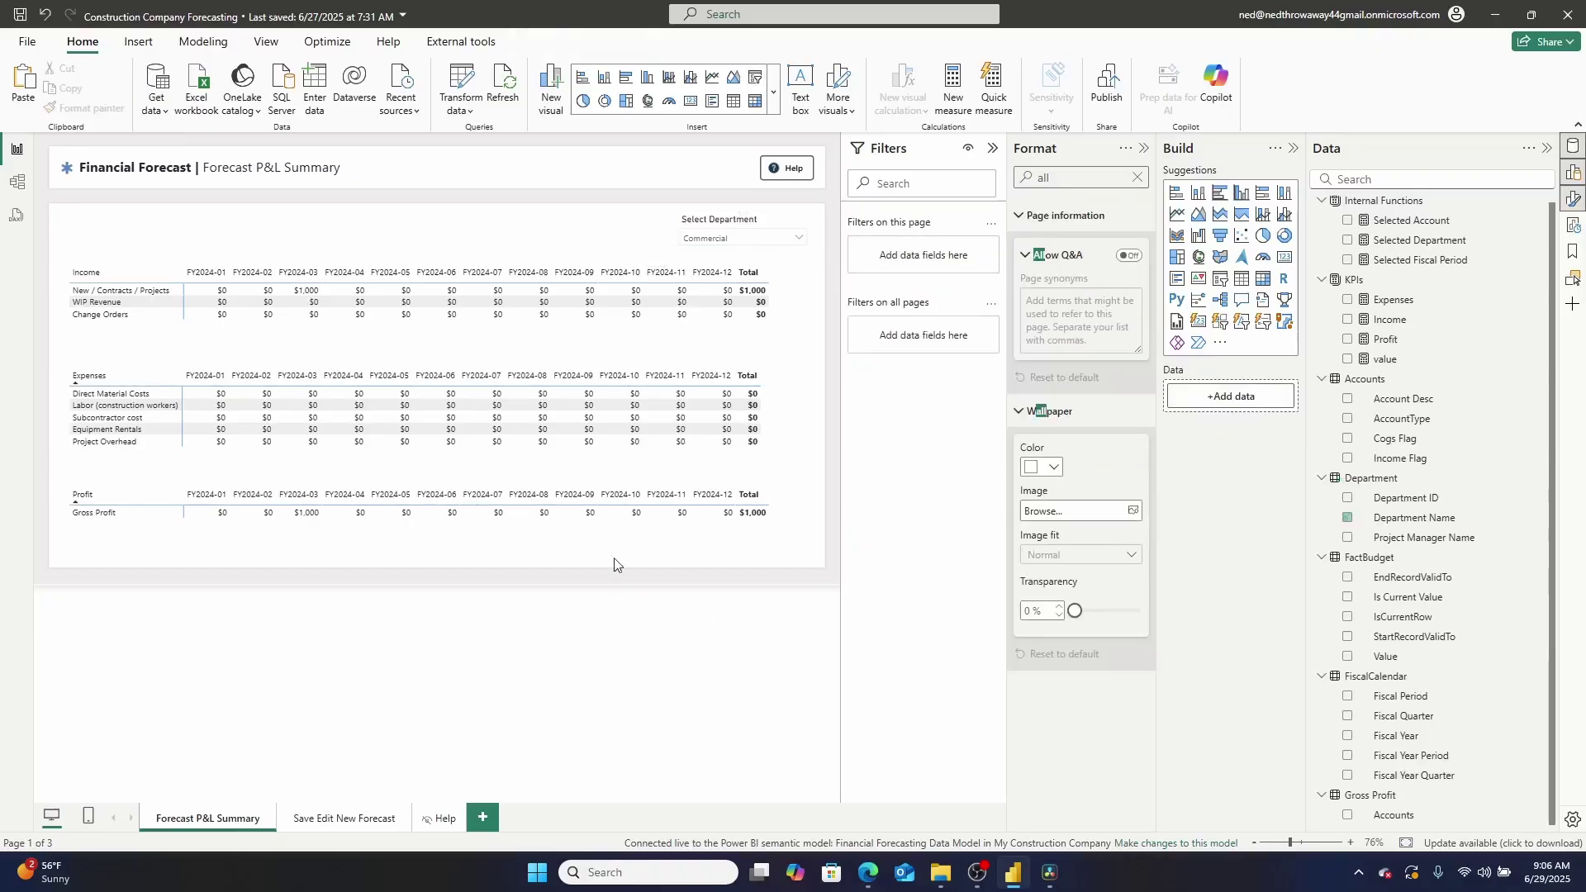
Reselect 'is not blank' on Department Name and apply it to drop the (Blank) department
click(748, 241)
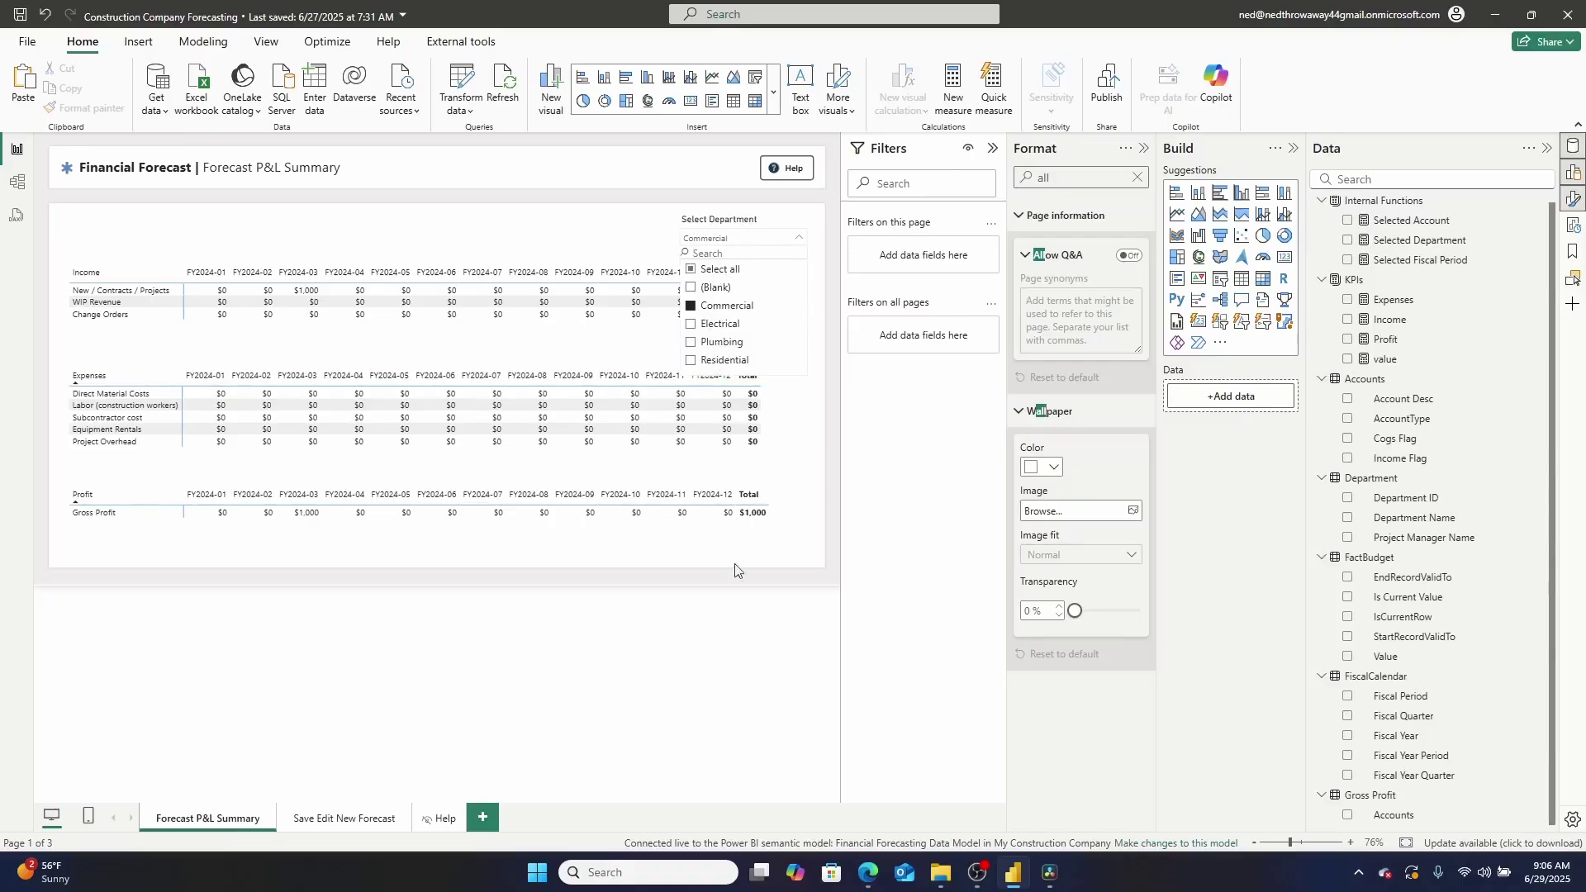
click(735, 678)
click(734, 238)
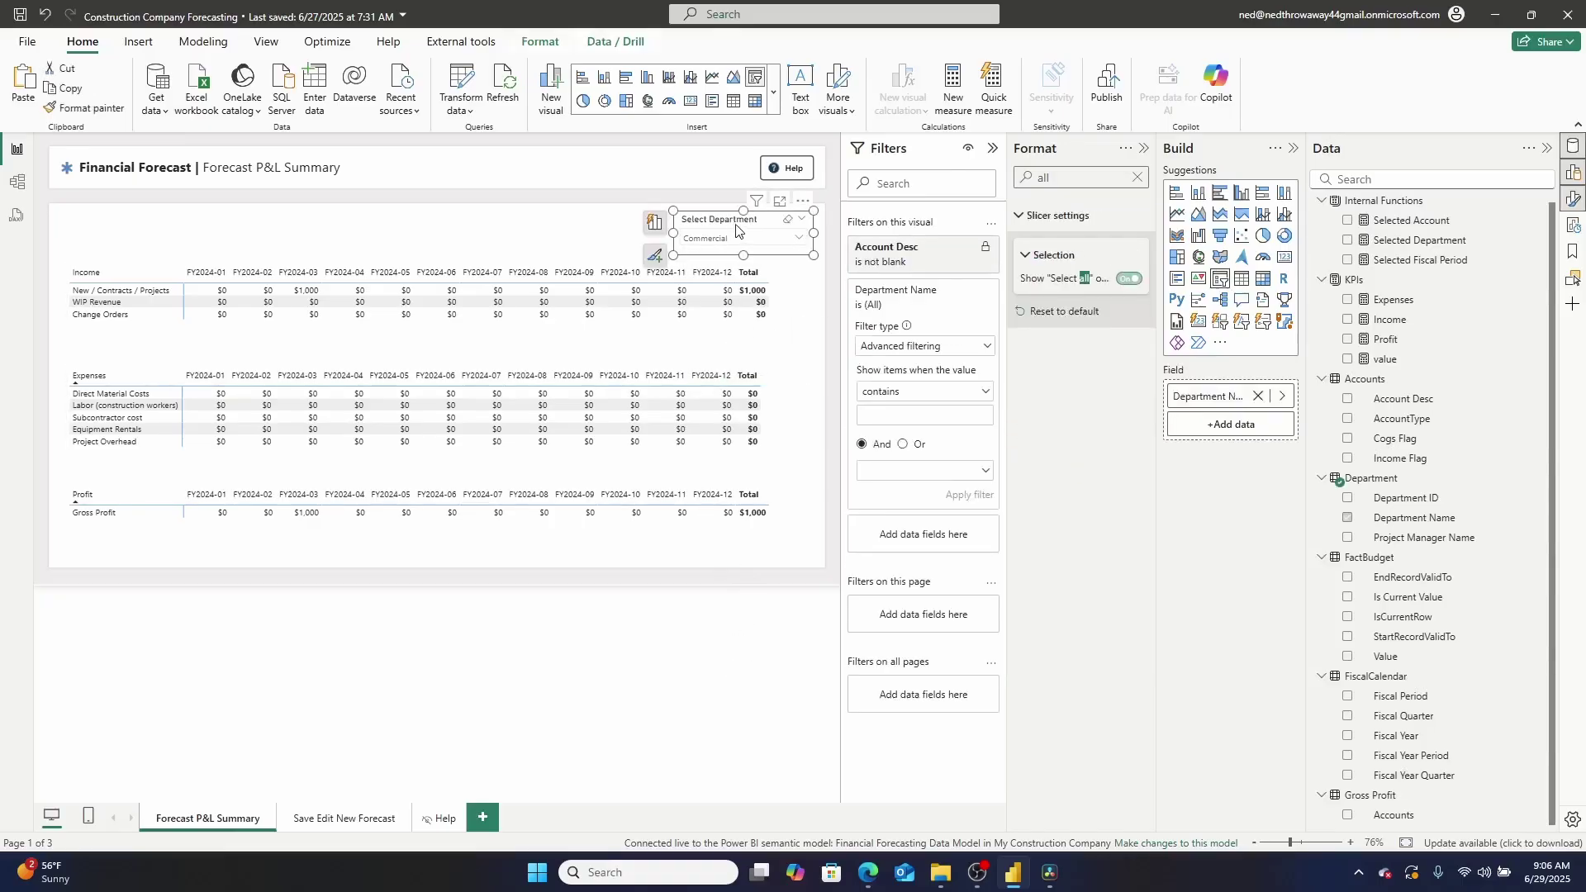
click(966, 407)
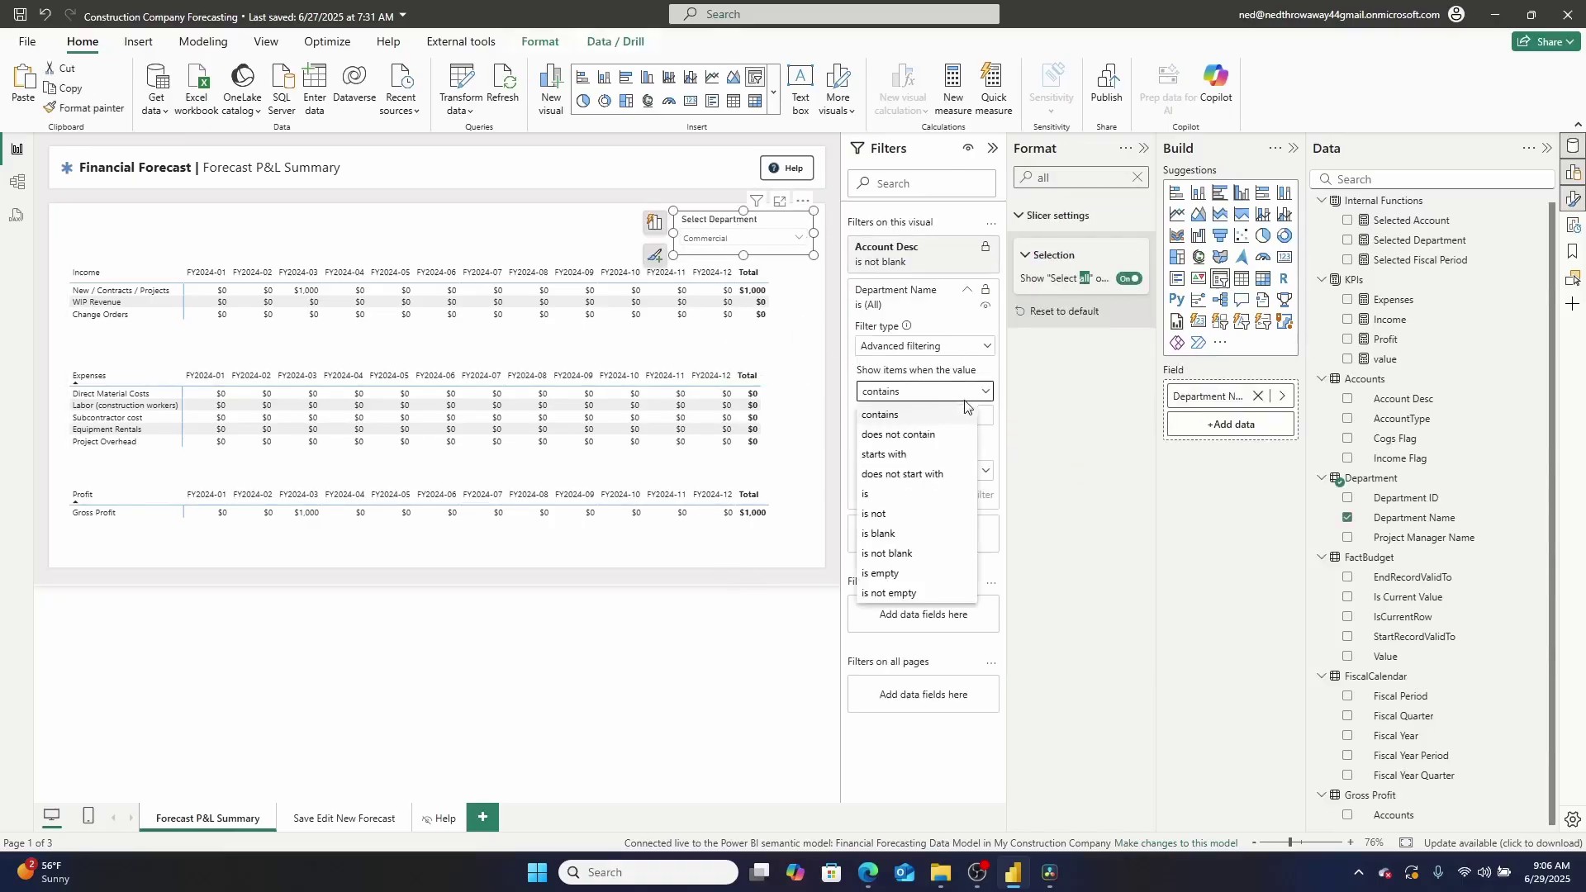
click(887, 553)
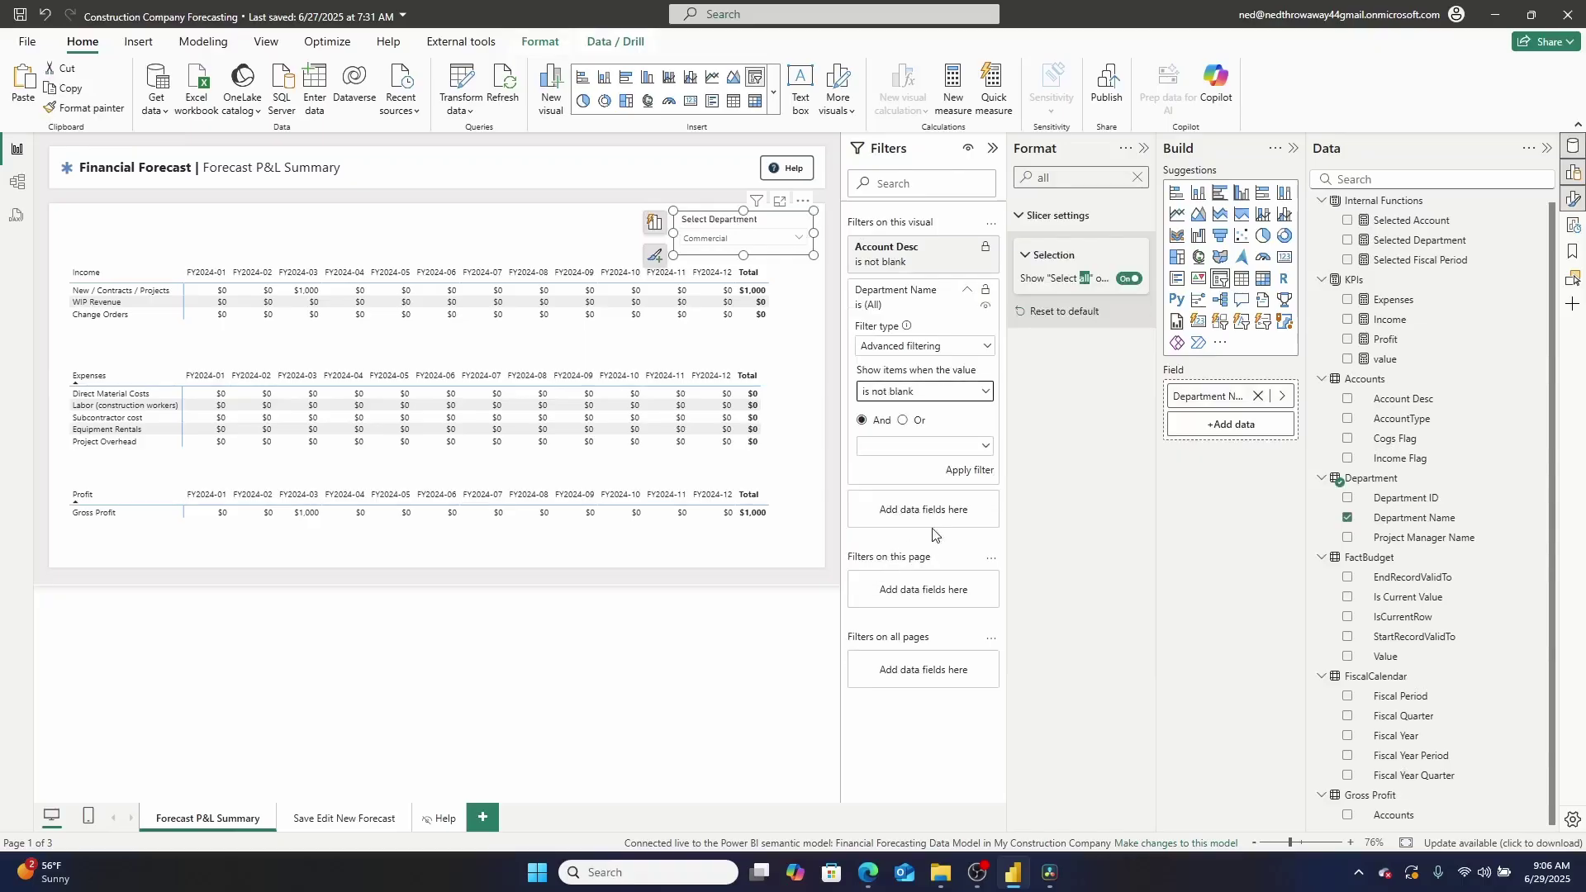
click(963, 464)
click(715, 252)
Try Select all, Electrical, Plumbing and Residential in the slicer, ending on Select all
click(716, 238)
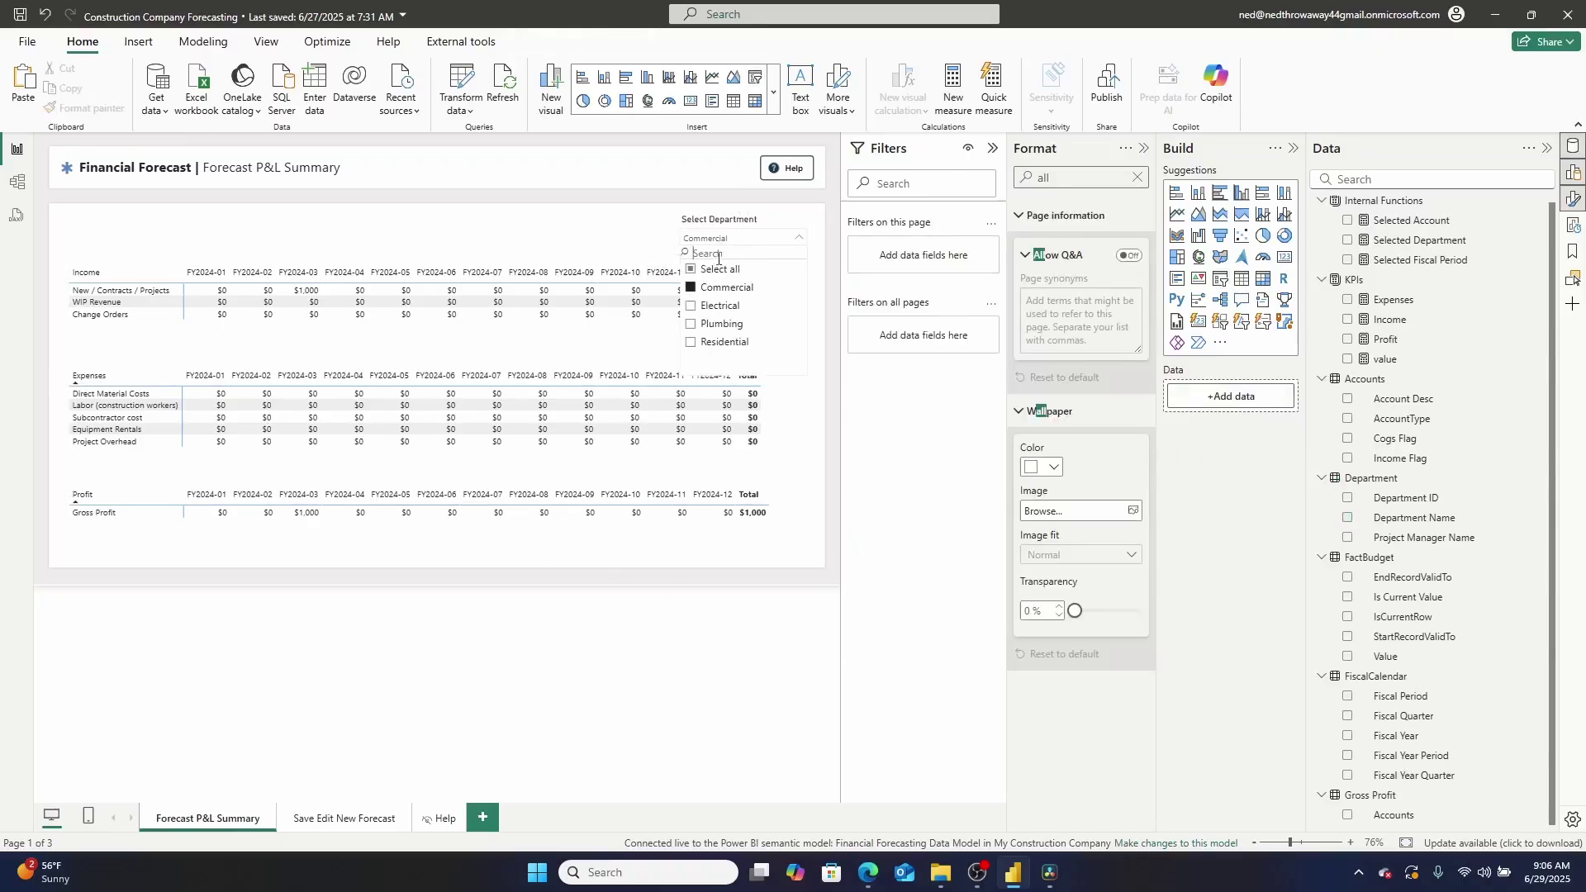
click(698, 270)
click(691, 270)
click(691, 305)
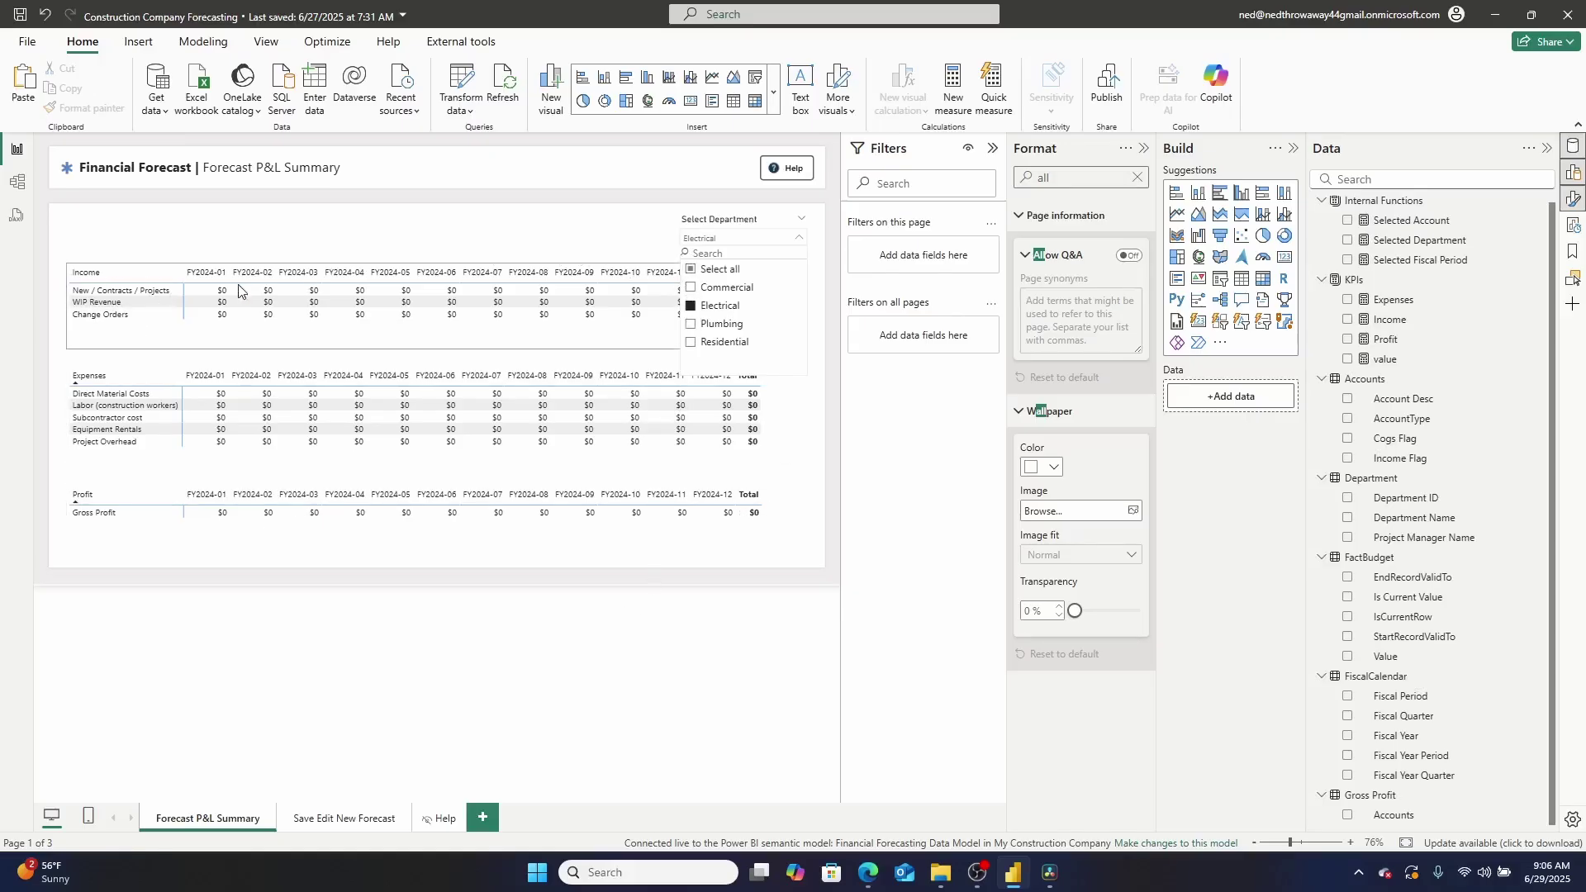
click(691, 323)
click(688, 343)
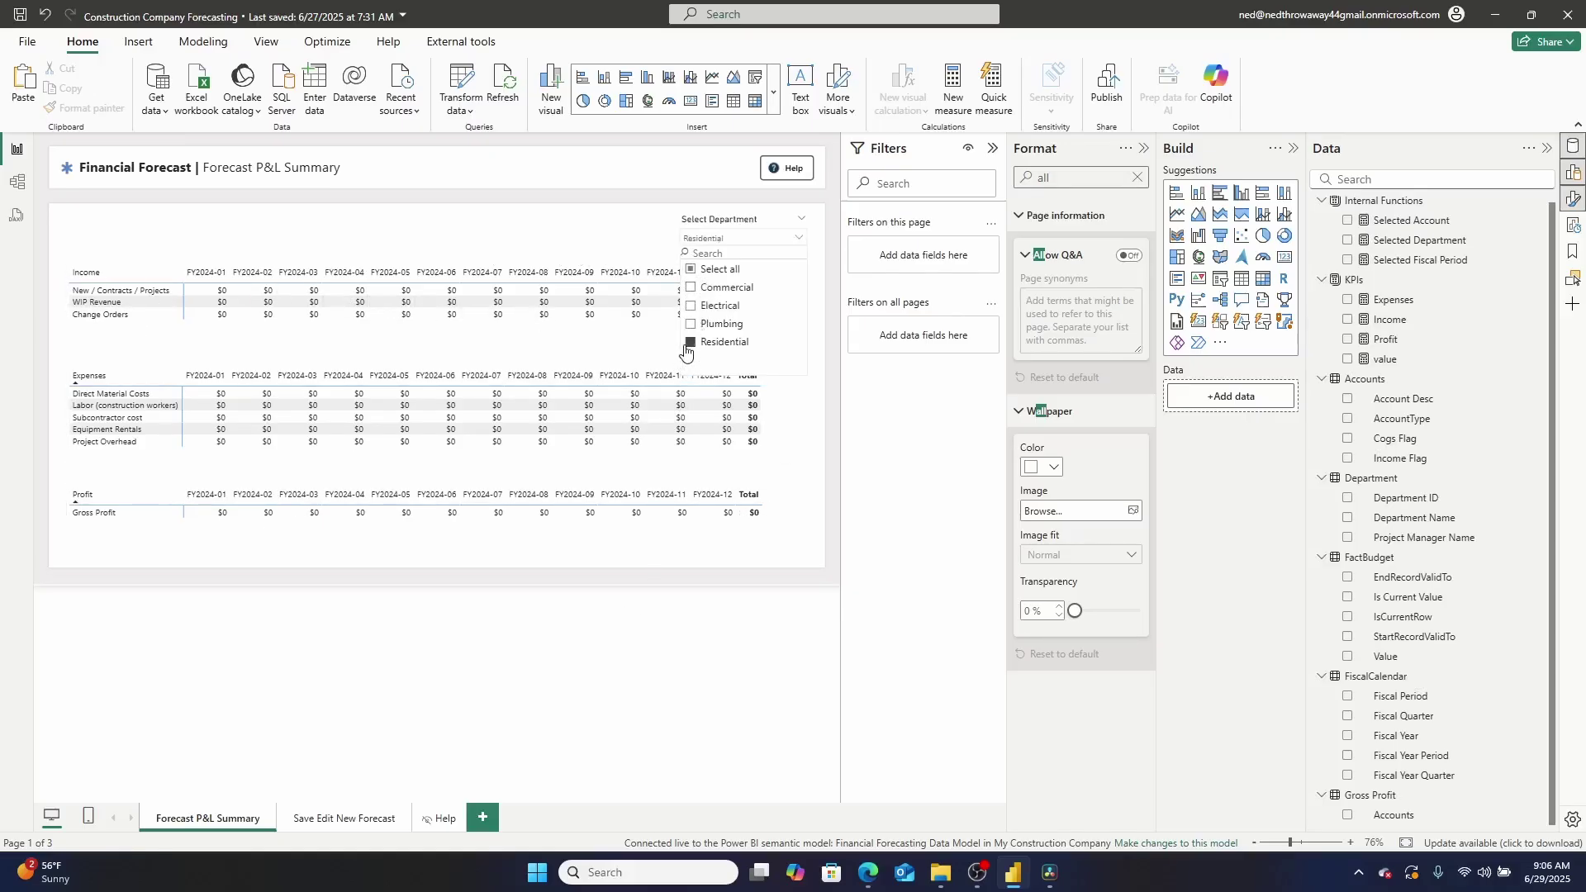
click(691, 269)
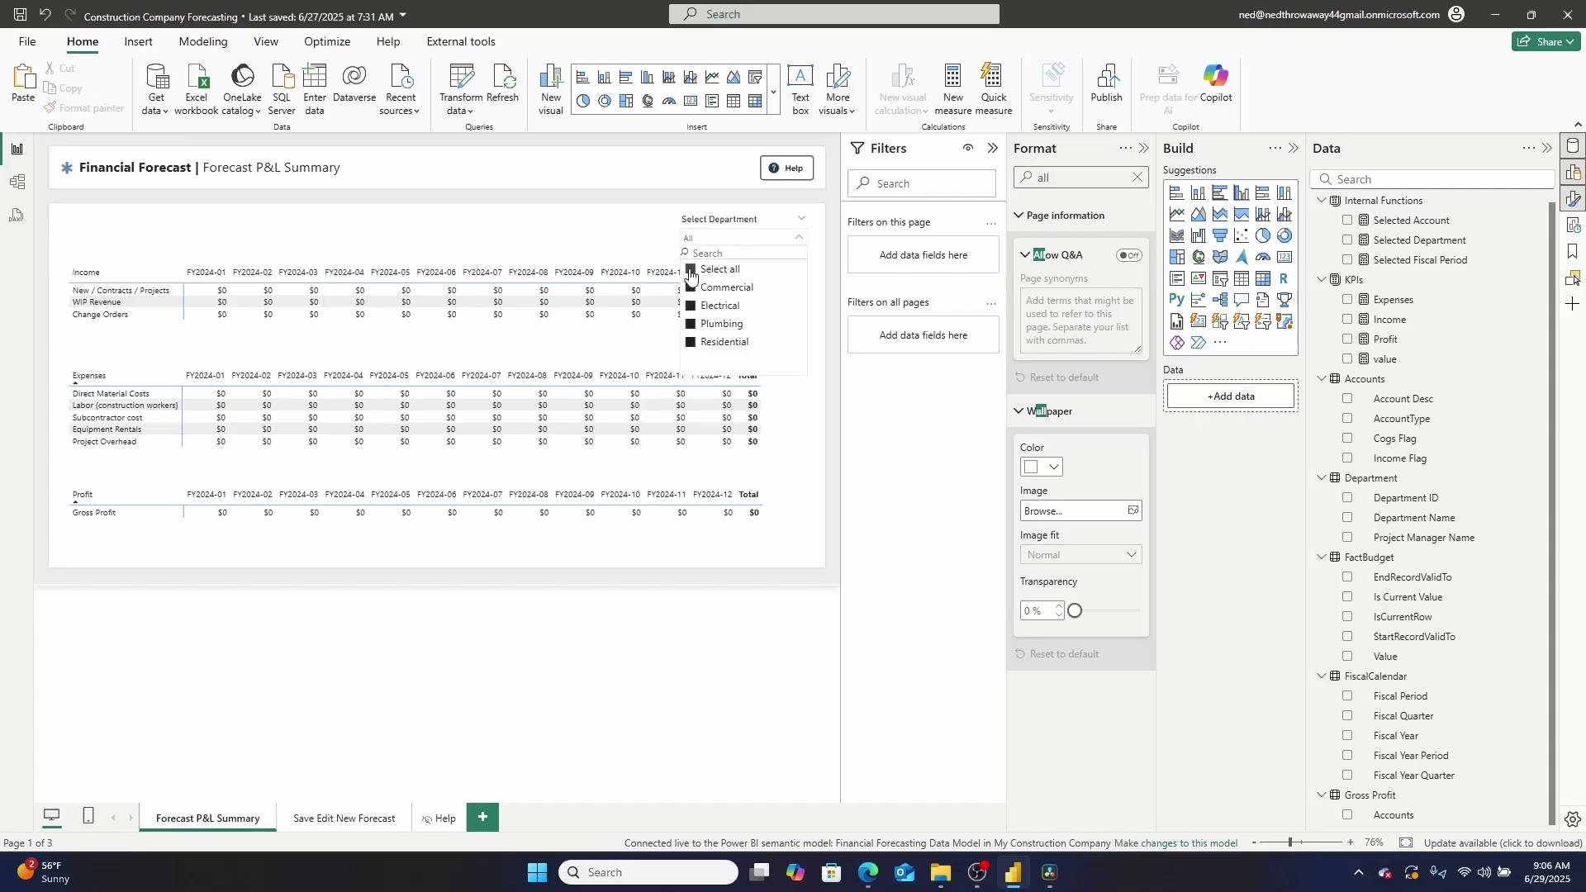
click(558, 680)
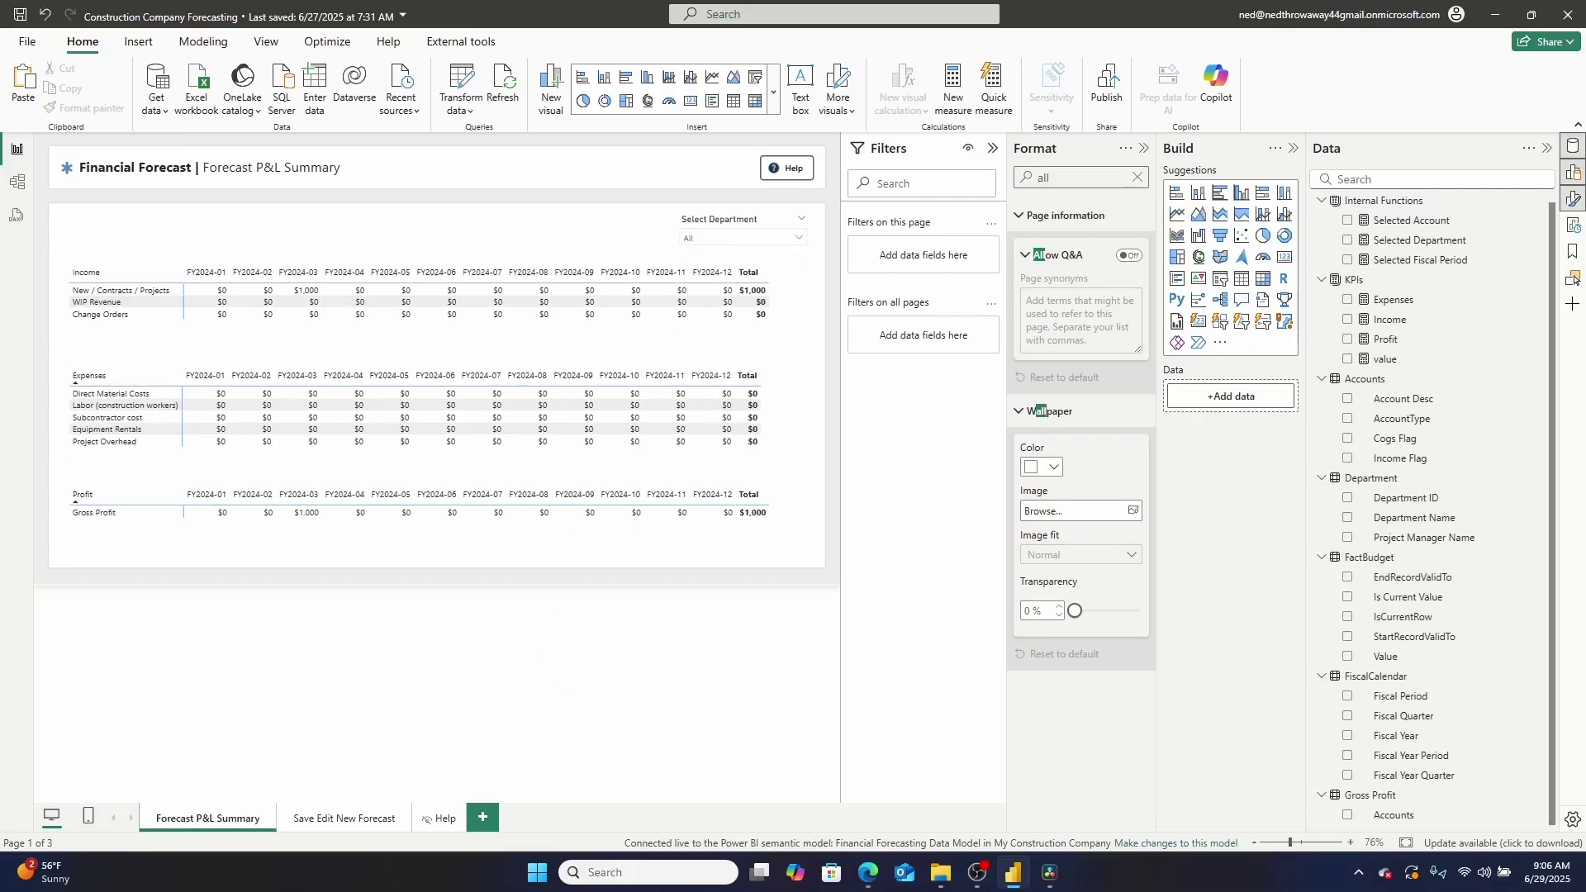
Collapse the Filters, Format, Build and Data panes, then revisit Forecast P&L Summary via Save Edit New Forecast
click(992, 147)
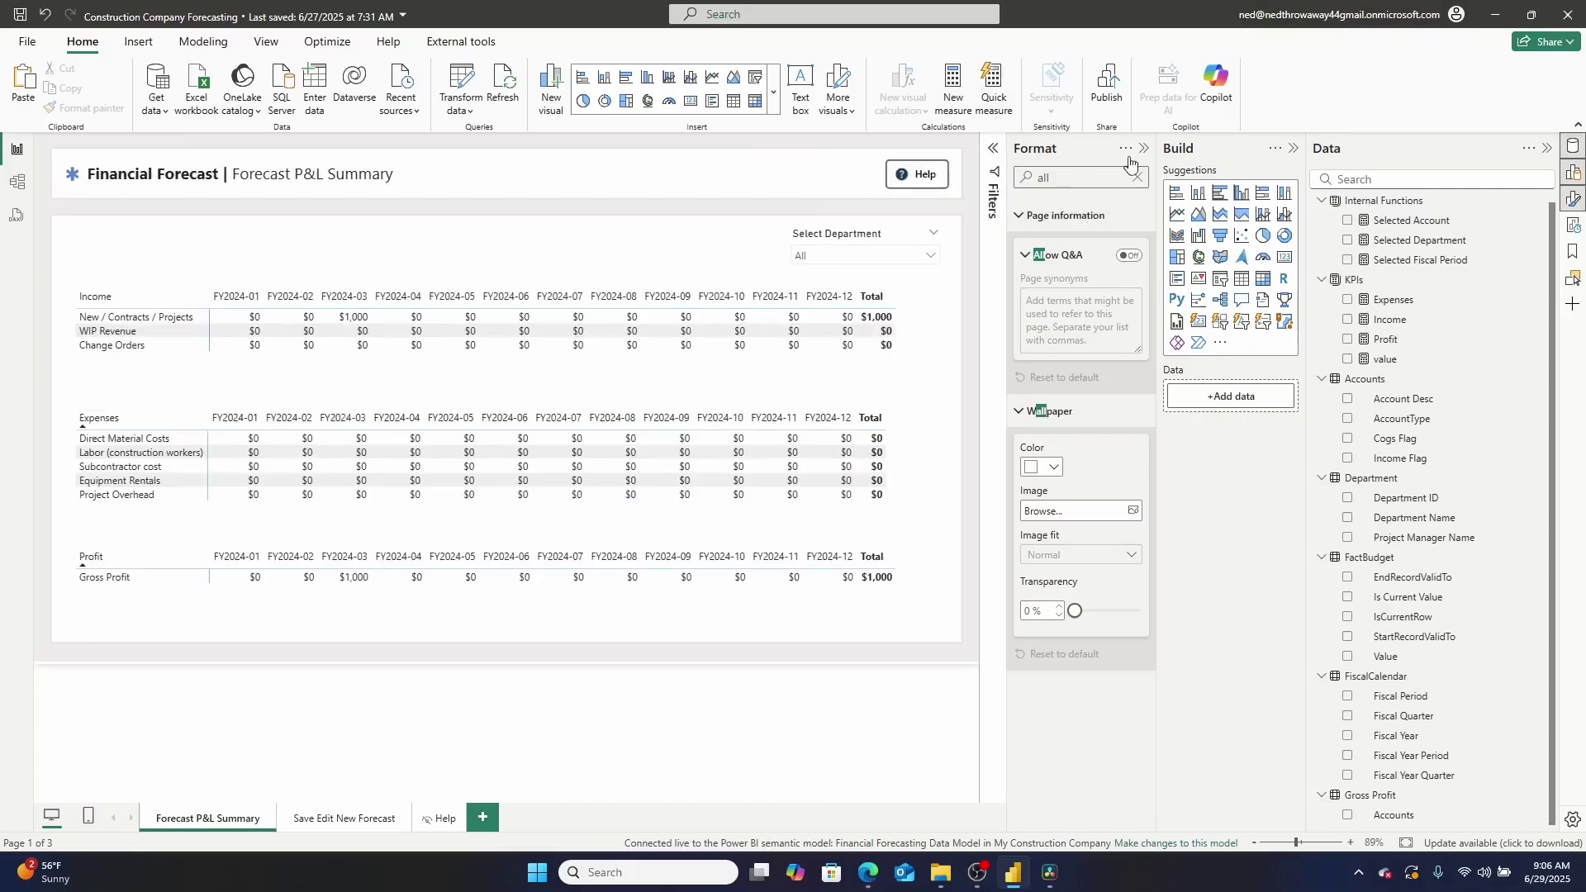
click(1143, 149)
click(1293, 152)
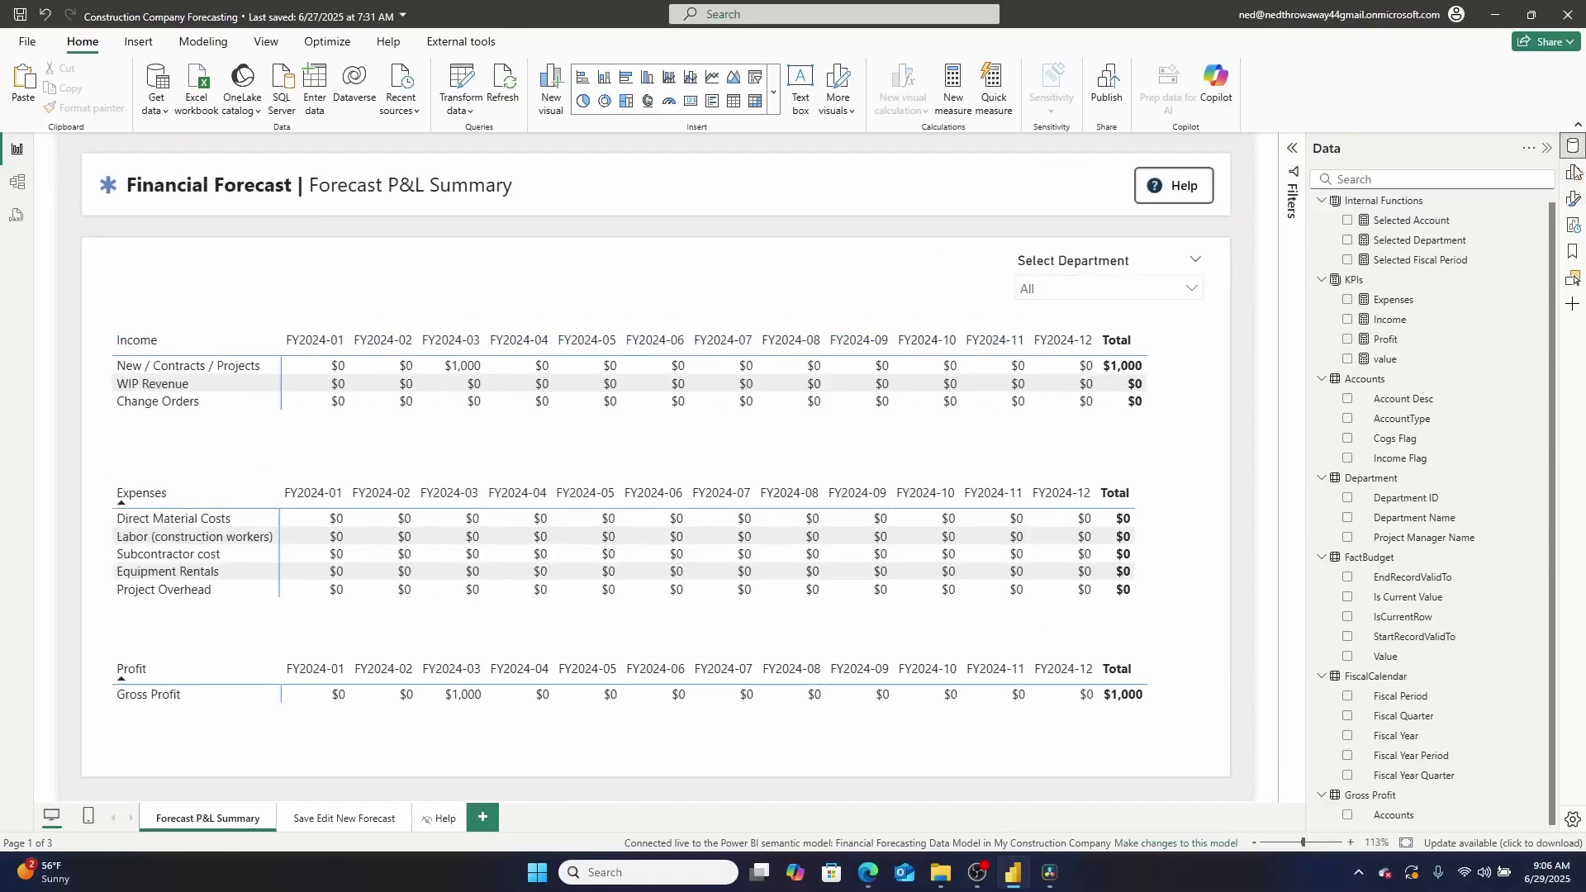
click(1543, 152)
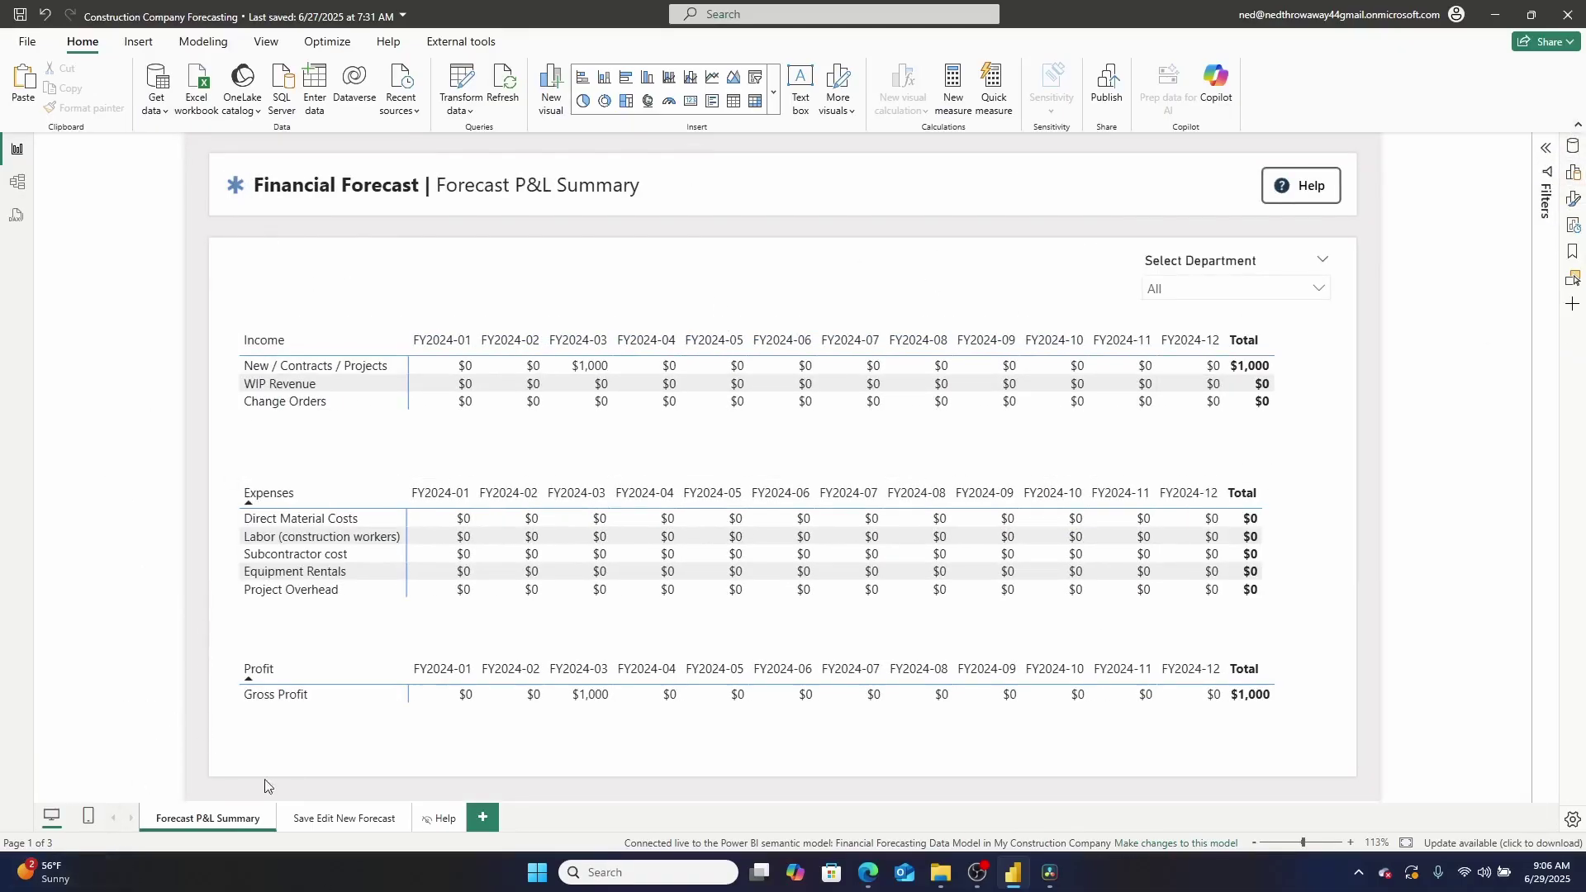
click(327, 814)
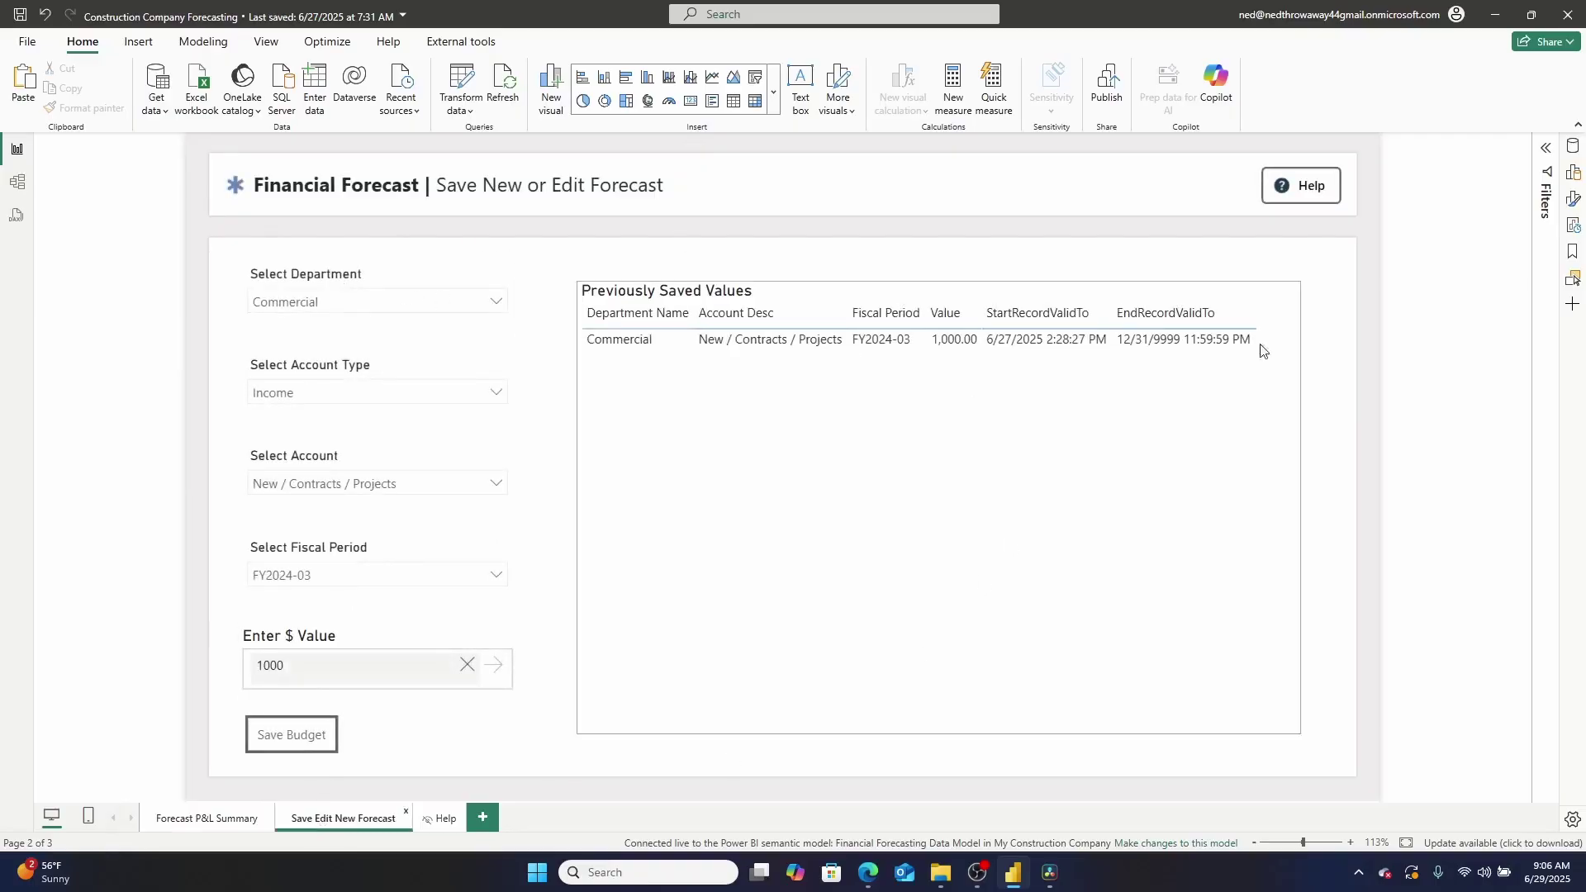
click(212, 821)
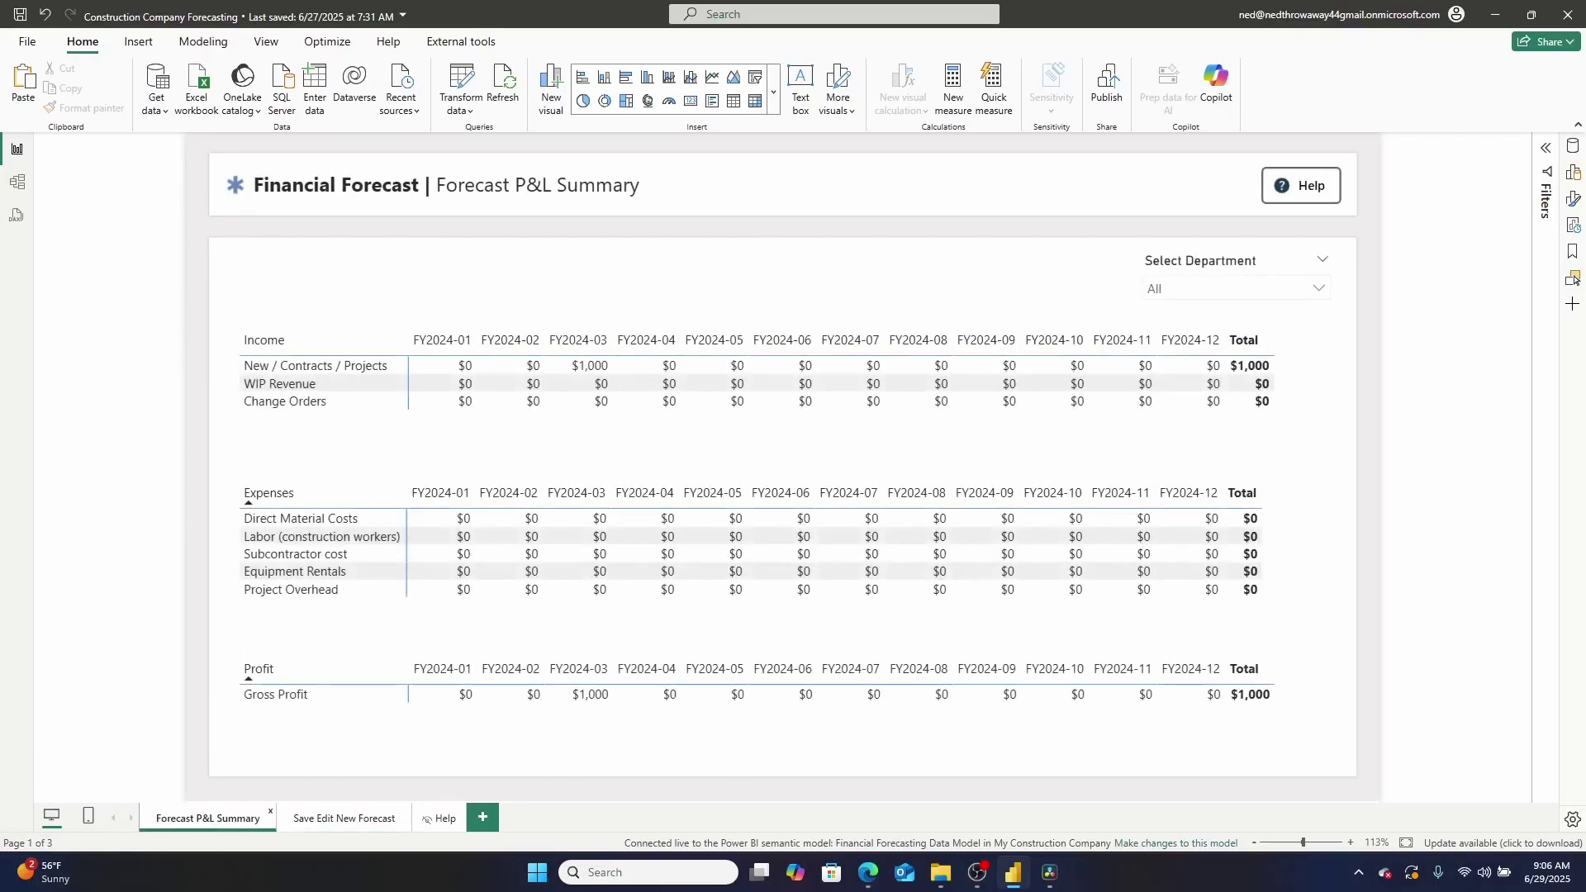